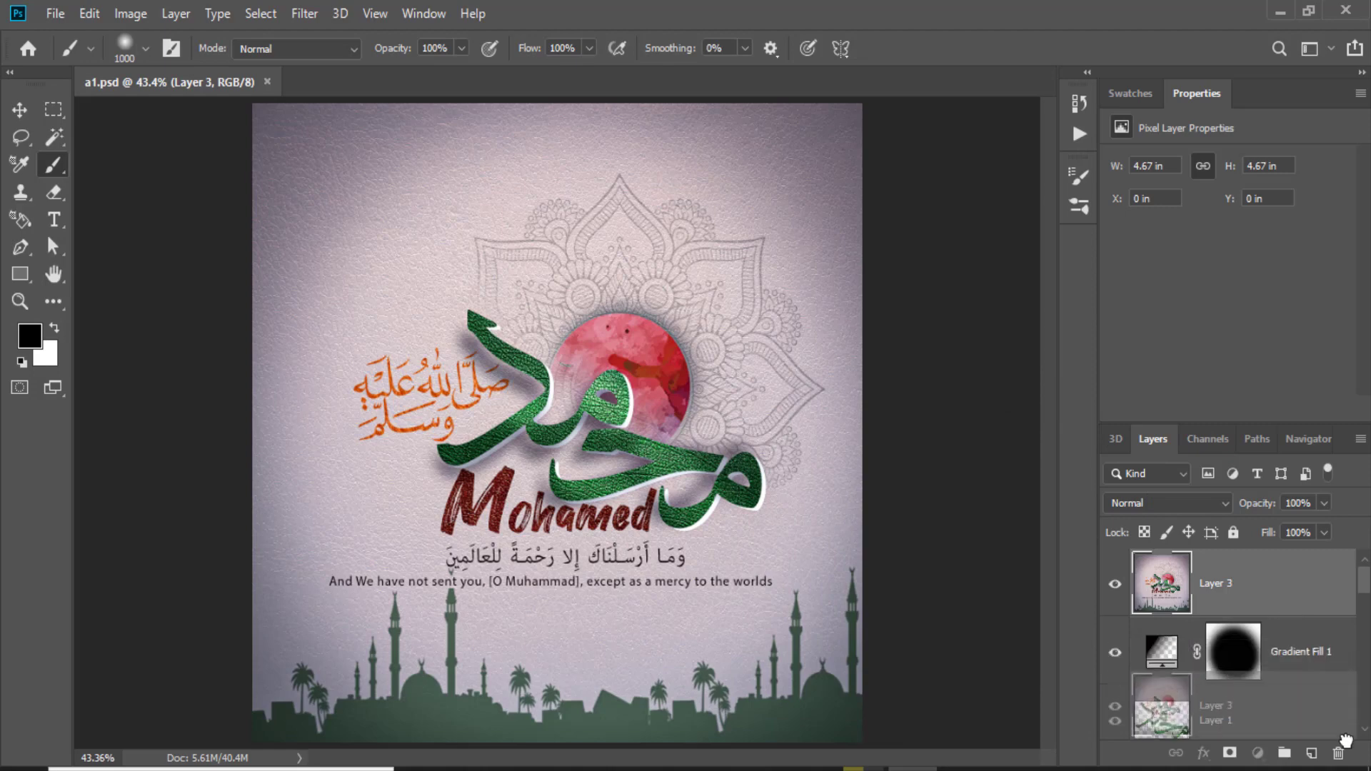
Delete Layer 3, the Gradient Fill 1 vignette and Layer 1's Drop Shadow layer
{"action": "left_click_drag", "start_coordinate": [1293, 608], "coordinate": [1338, 754]}
{"action": "left_click_drag", "start_coordinate": [1324, 593], "coordinate": [1338, 753]}
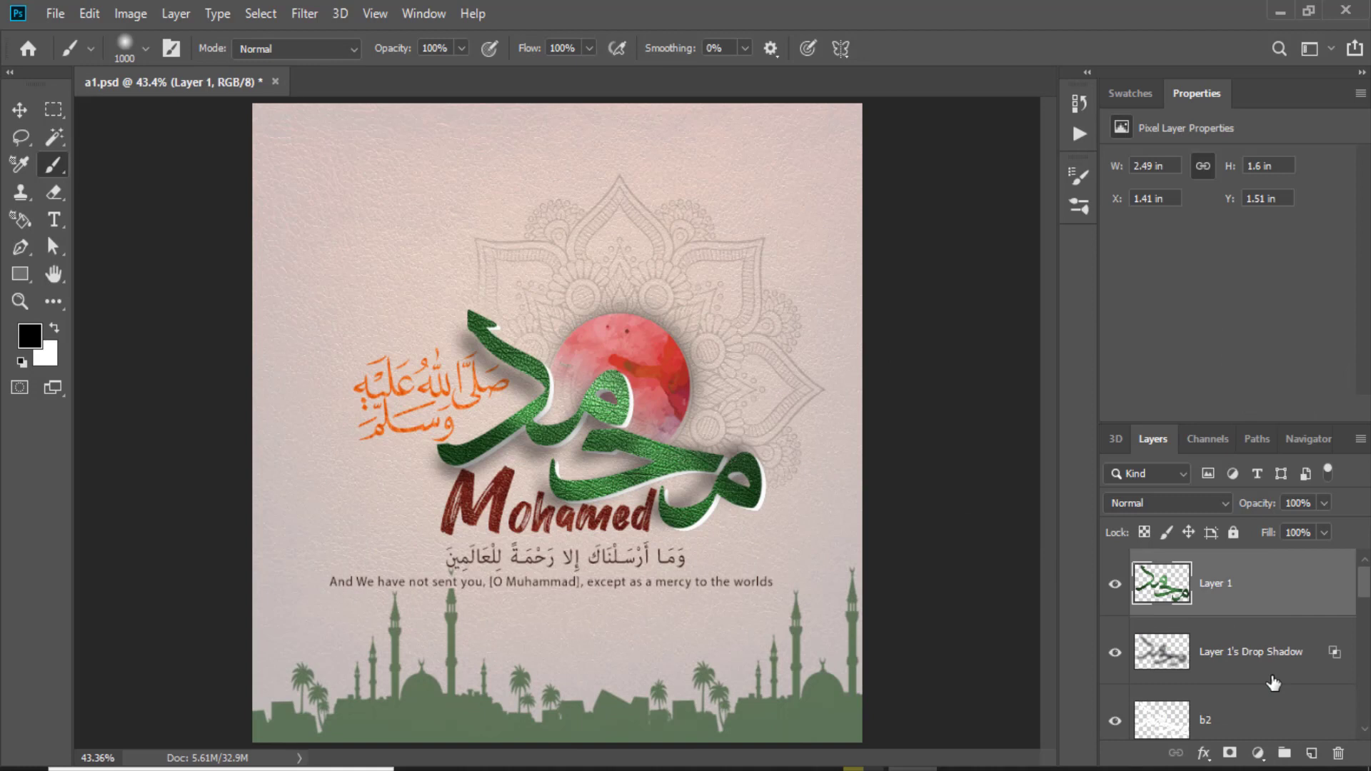
{"action": "key", "text": "ctrl+z"}
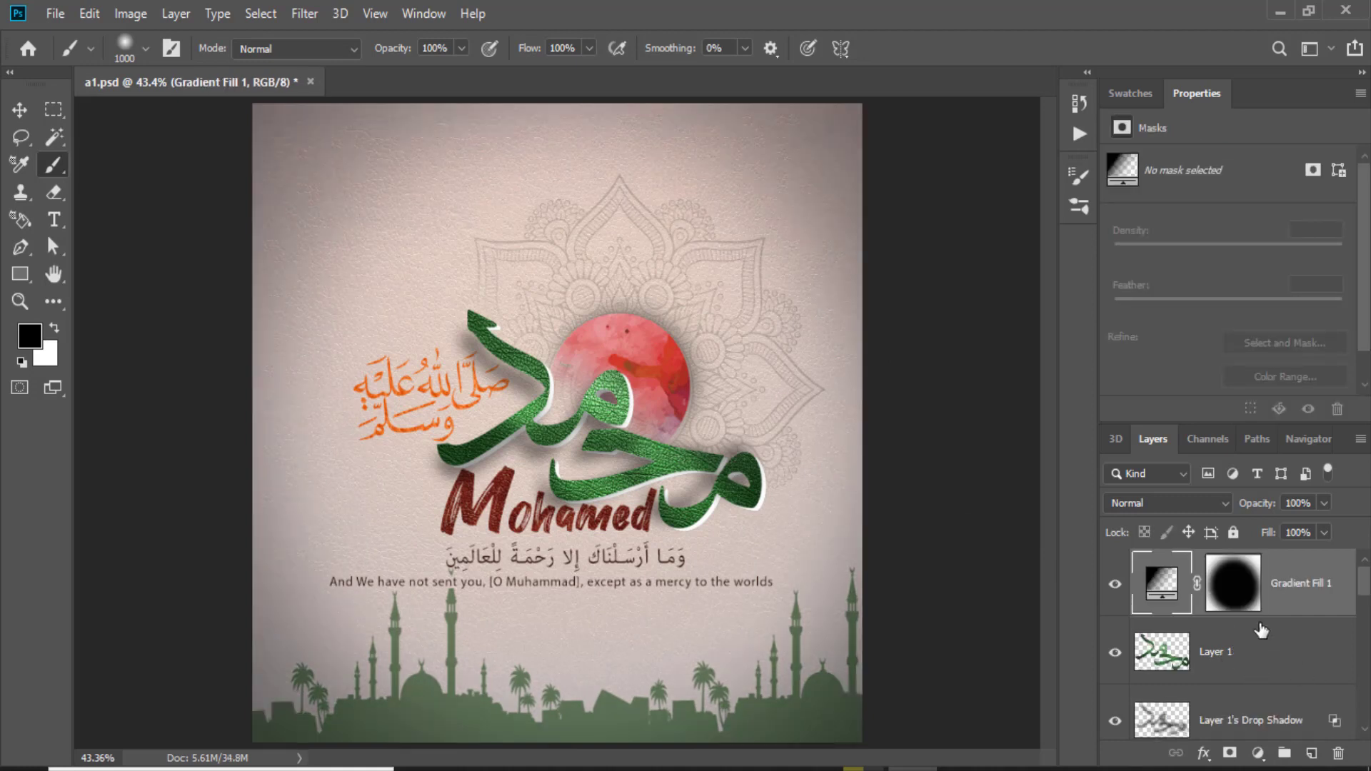
{"action": "key", "text": "Delete"}
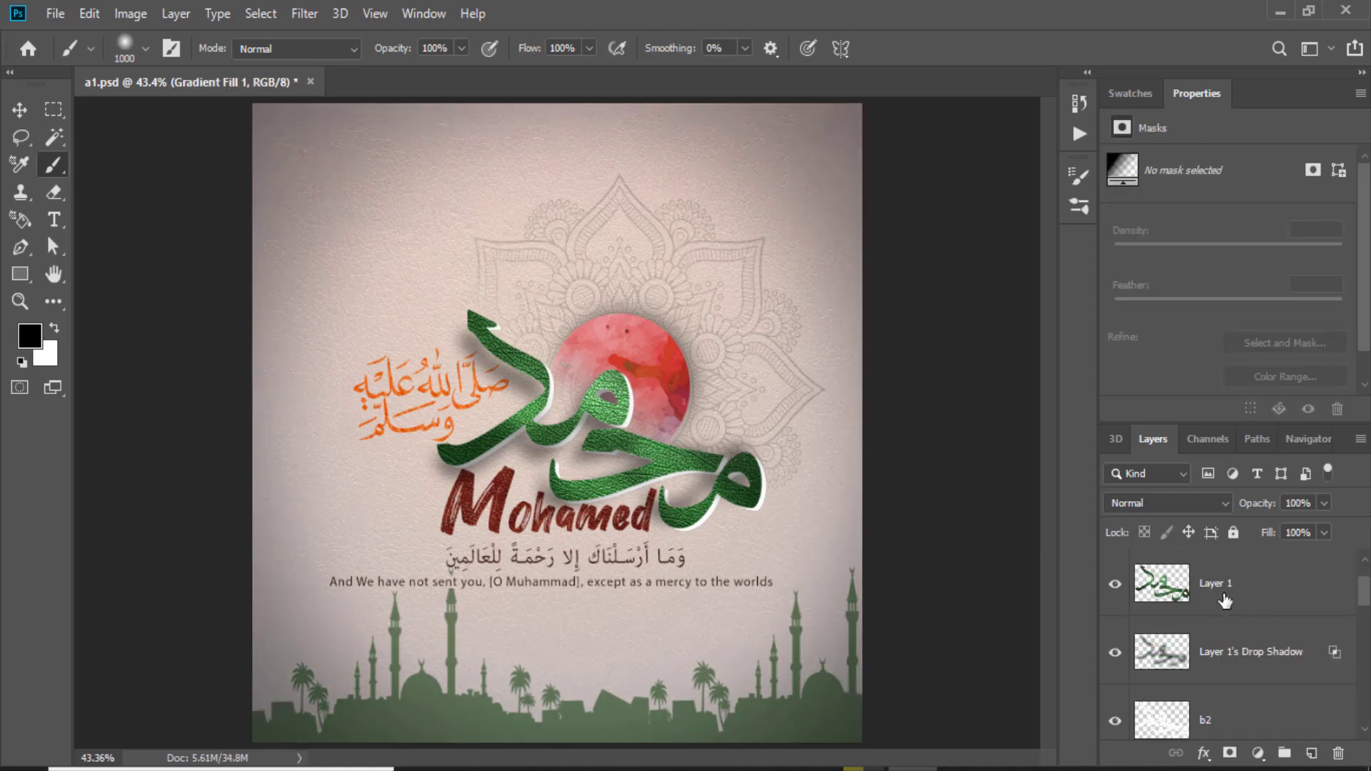
{"action": "left_click", "coordinate": [1225, 600]}
{"action": "left_click_drag", "start_coordinate": [1242, 667], "coordinate": [1341, 755]}
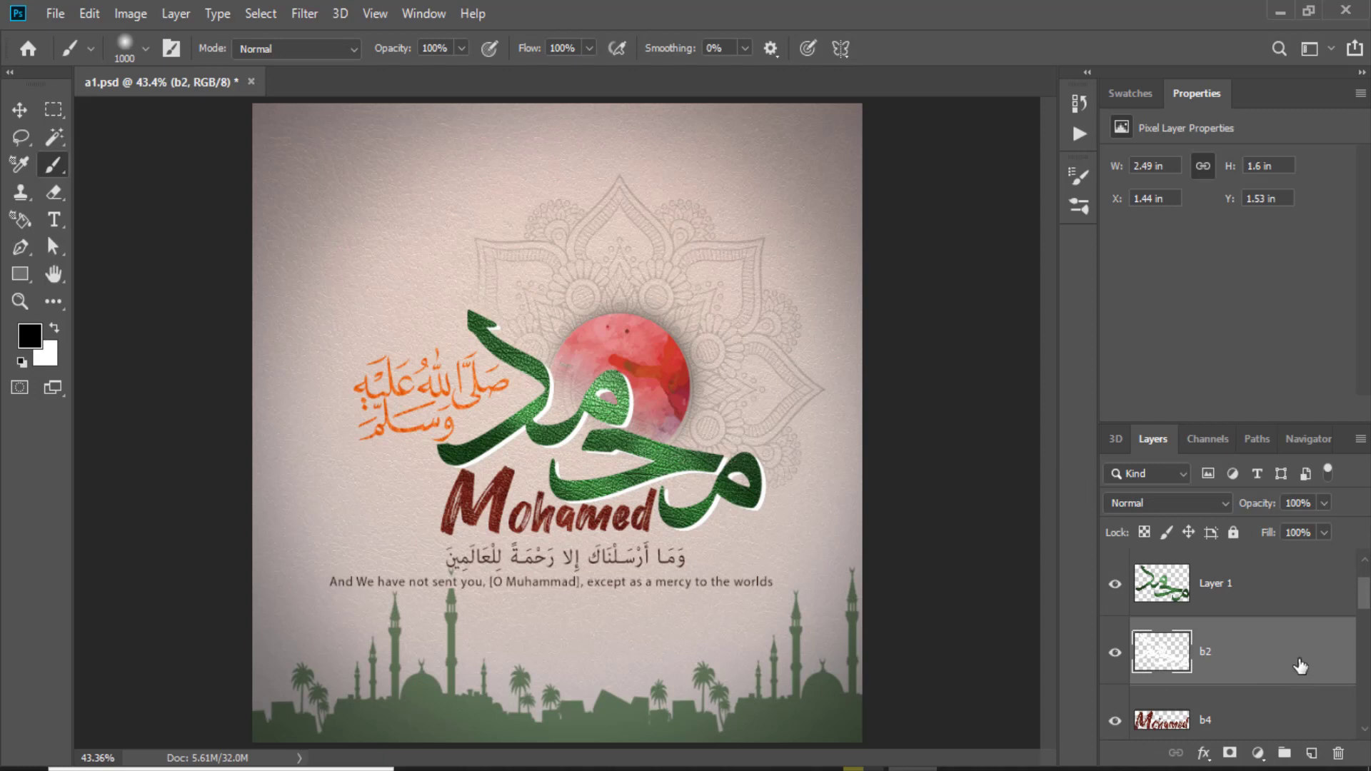
Merge Hue/Saturation 1 into the moon layer, then briefly toggle the OBZZVD1 mandala's visibility
{"action": "scroll", "coordinate": [1300, 668], "scroll_direction": "down", "scroll_amount": 3}
{"action": "left_click", "coordinate": [1308, 605]}
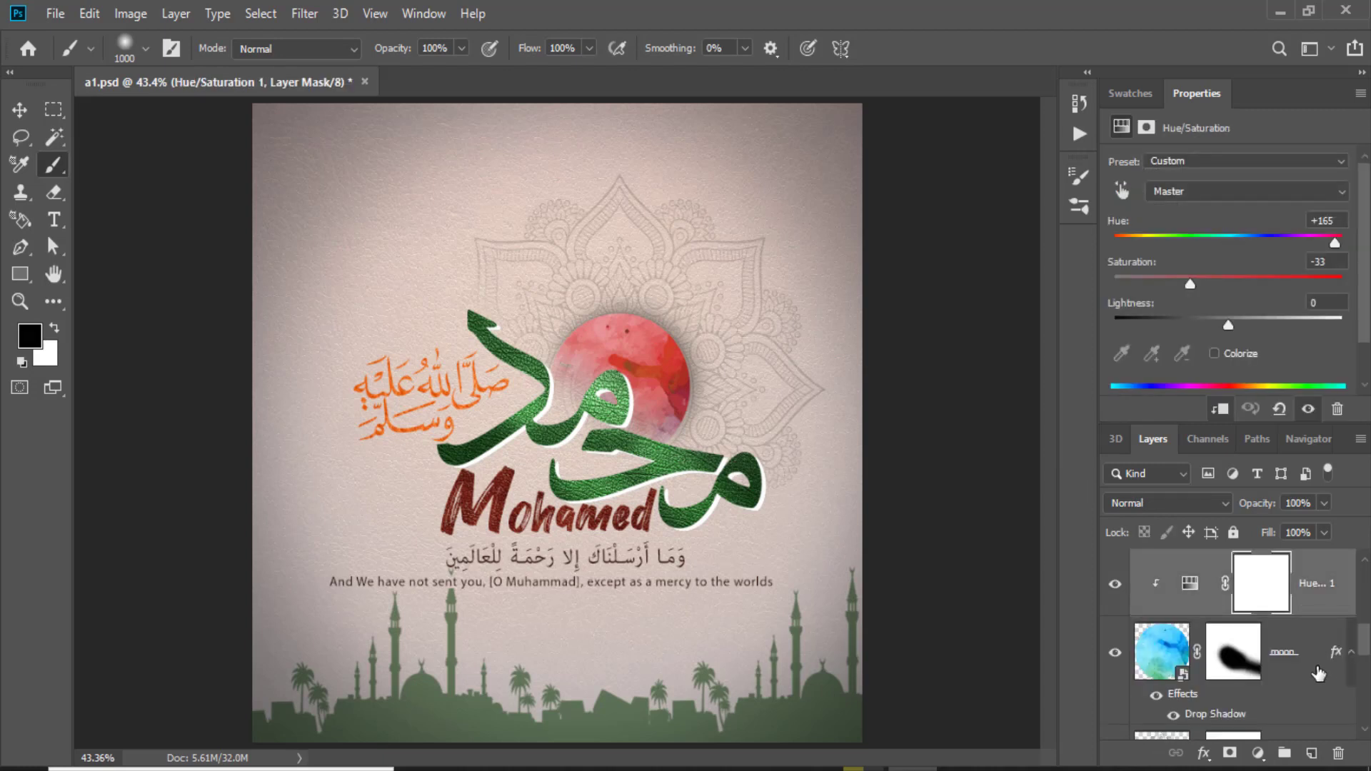
{"action": "left_click", "coordinate": [1312, 661], "text": "ctrl"}
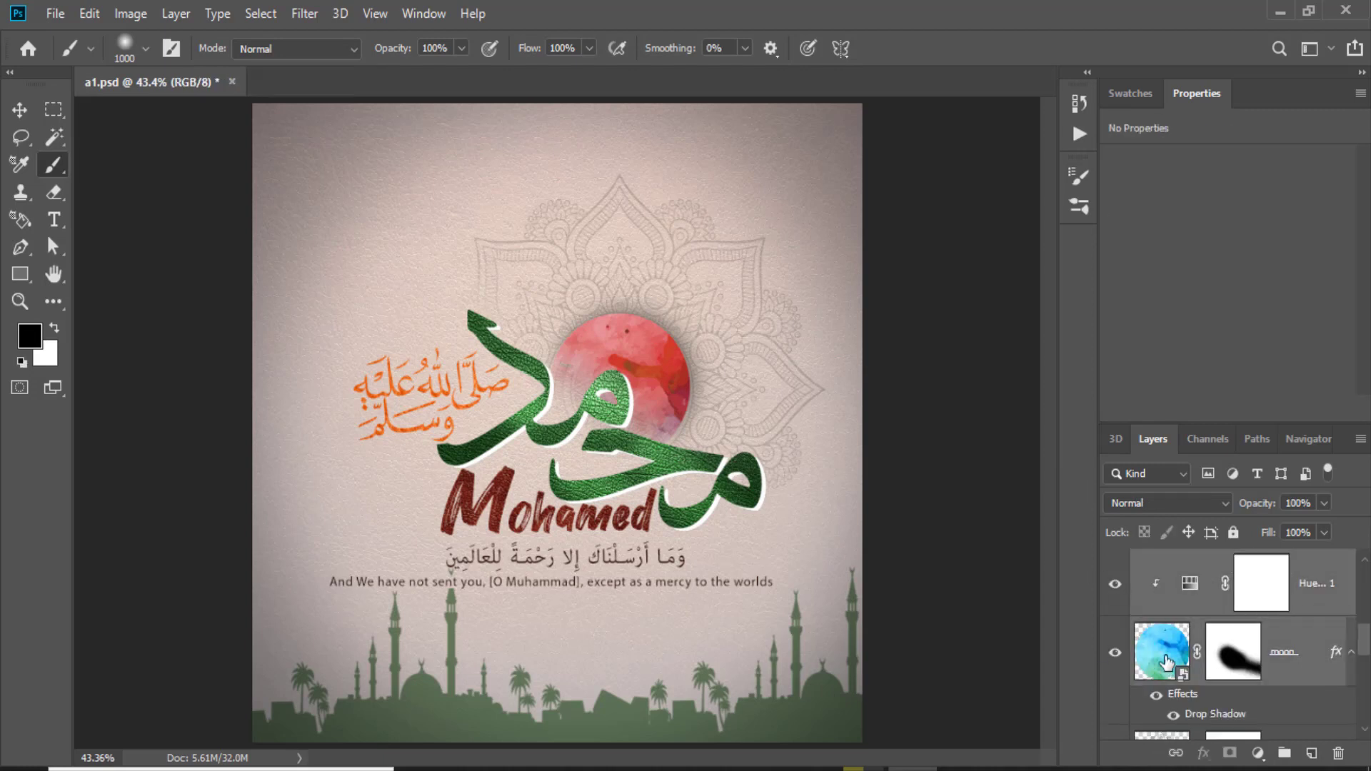
{"action": "key", "text": "ctrl+e"}
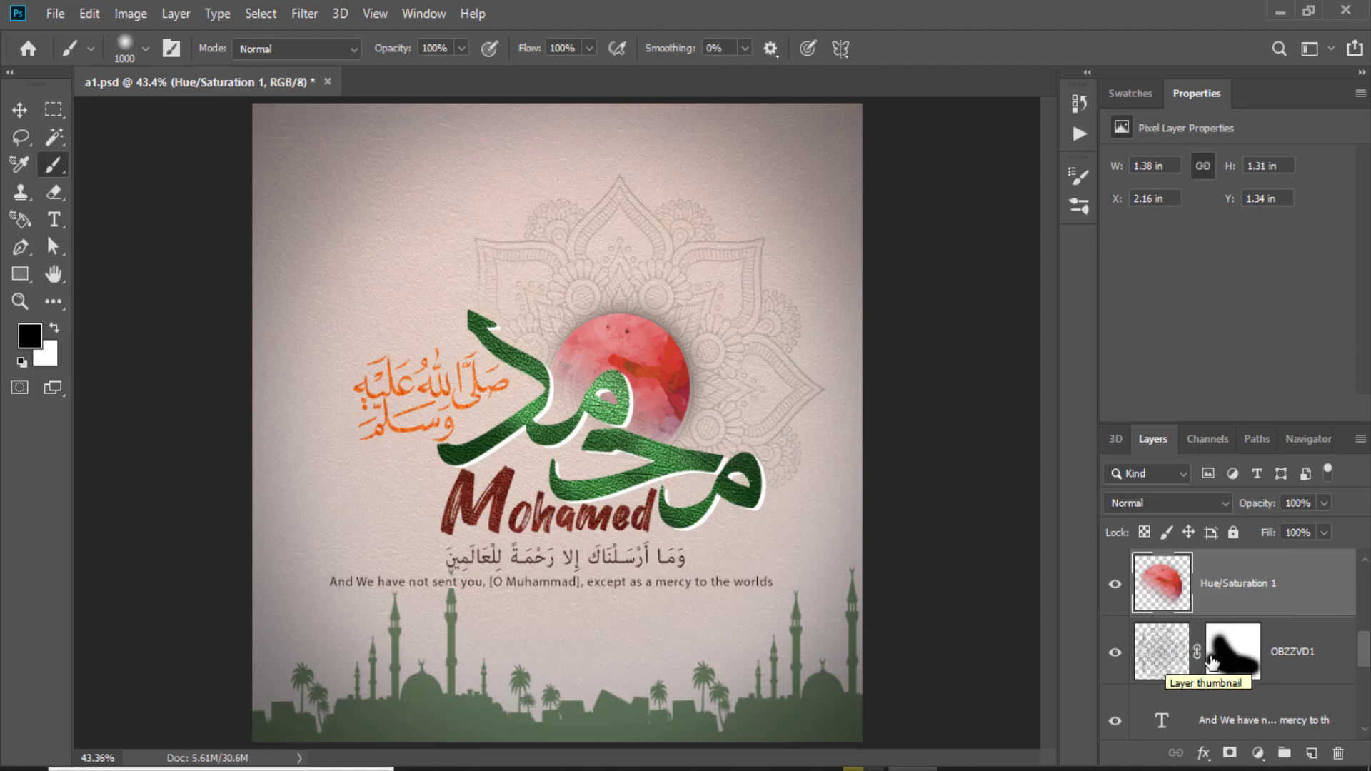
{"action": "left_click", "coordinate": [1114, 653]}
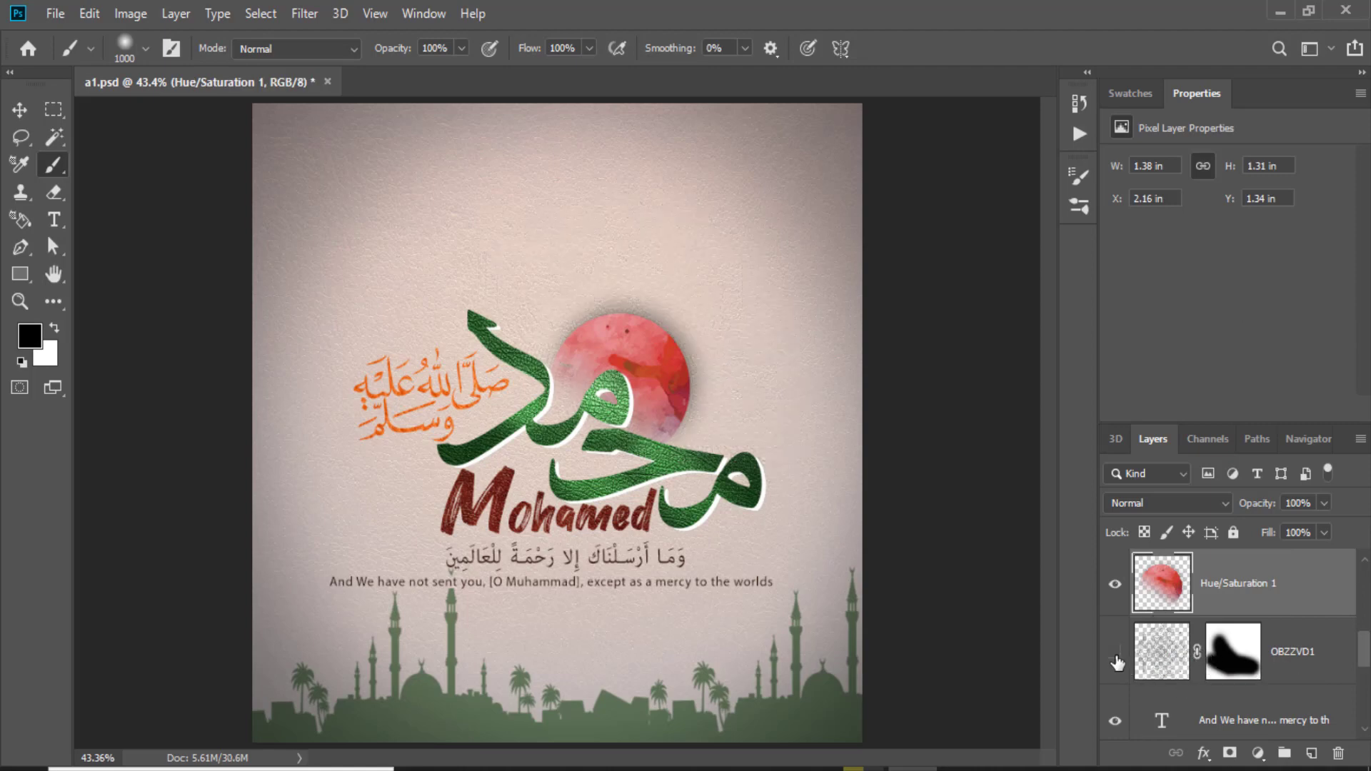
{"action": "left_click", "coordinate": [1114, 653]}
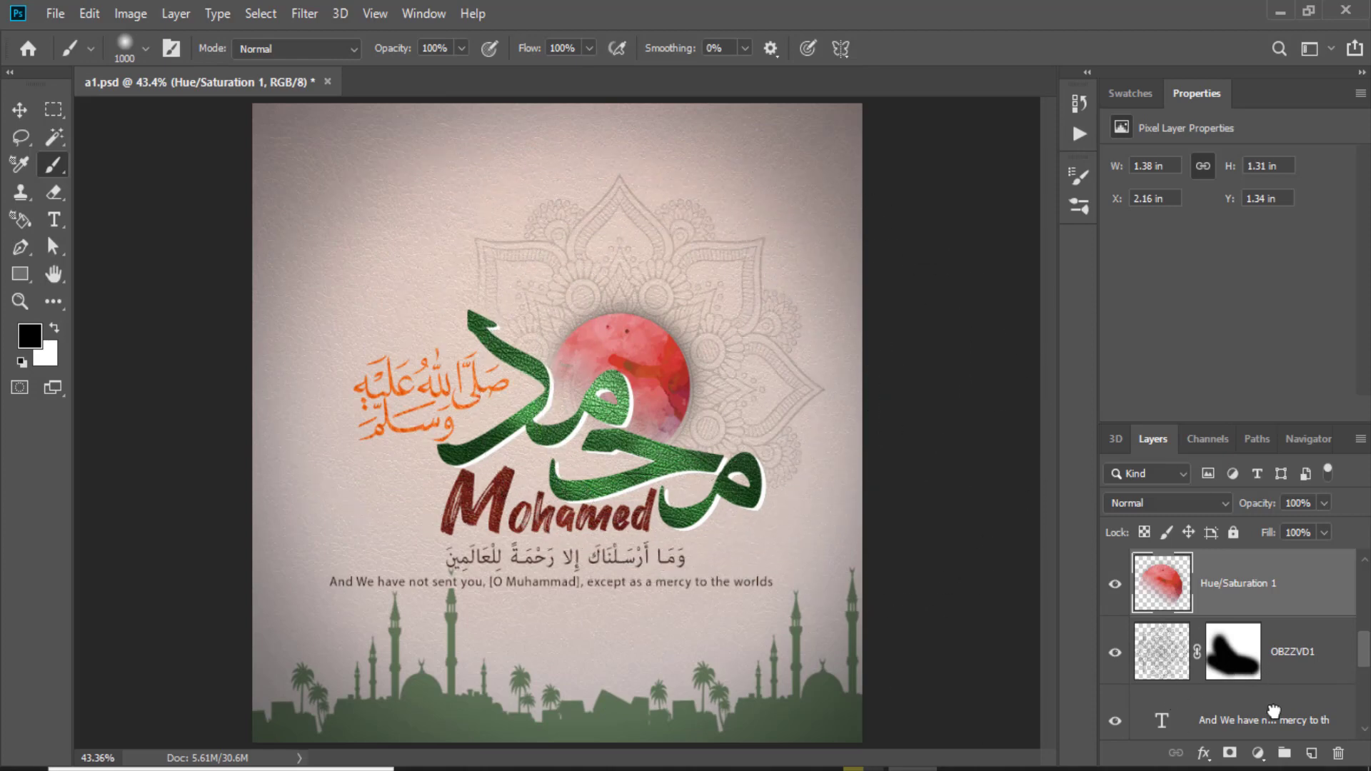
{"action": "scroll", "coordinate": [1275, 707], "scroll_direction": "down", "scroll_amount": 2}
Discard the OBZZVD1 mask without applying it, and merge b1 into the Background layer
{"action": "left_click_drag", "start_coordinate": [1354, 765], "coordinate": [1336, 755]}
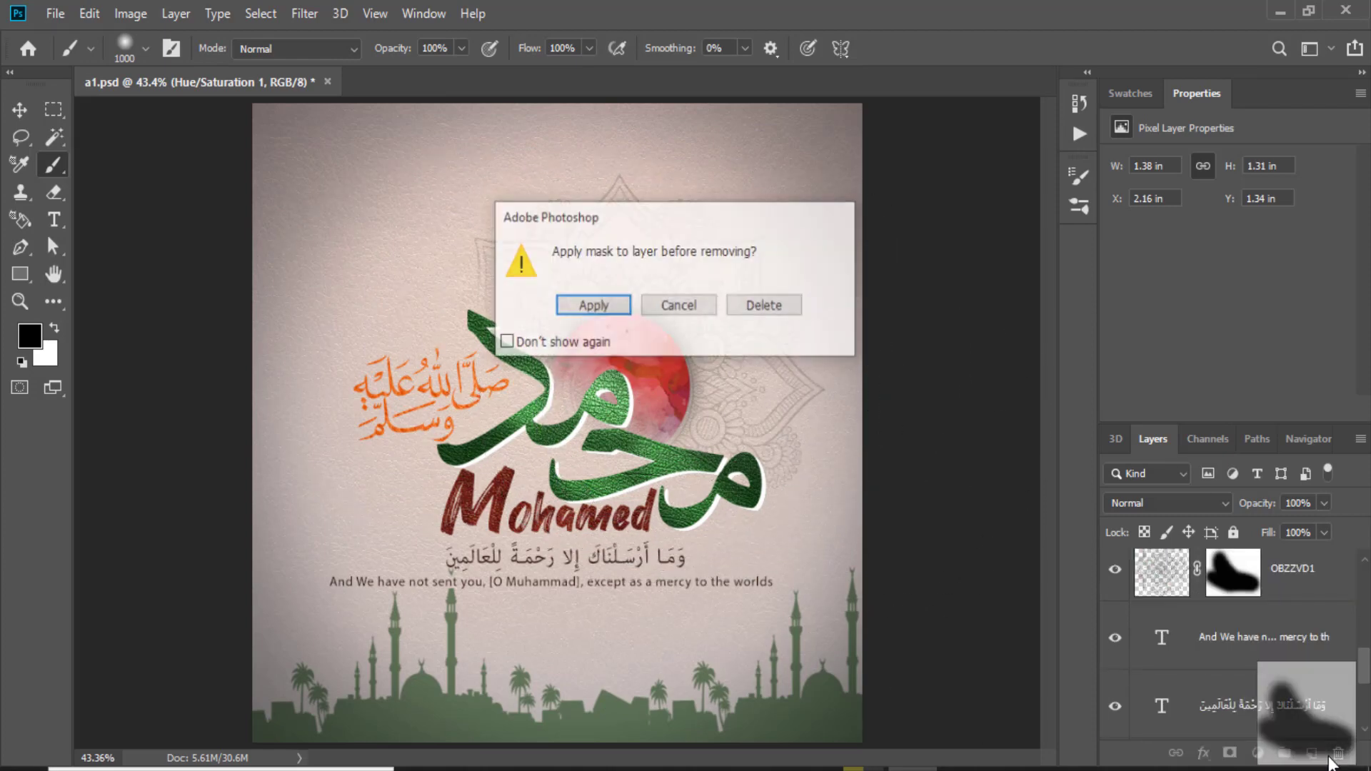
{"action": "left_click", "coordinate": [759, 315]}
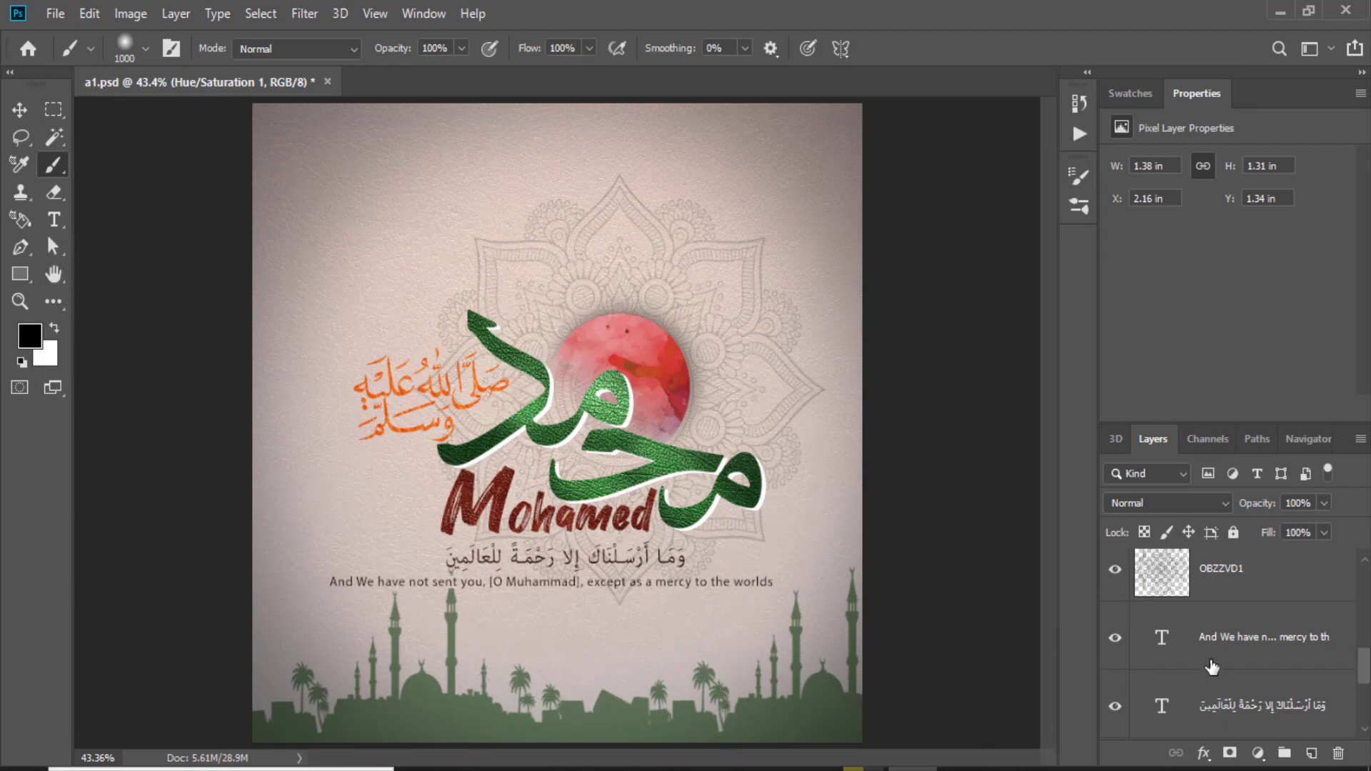
{"action": "scroll", "coordinate": [1212, 666], "scroll_direction": "down", "scroll_amount": 1}
{"action": "scroll", "coordinate": [1211, 666], "scroll_direction": "down", "scroll_amount": 1}
{"action": "scroll", "coordinate": [1212, 666], "scroll_direction": "down", "scroll_amount": 1}
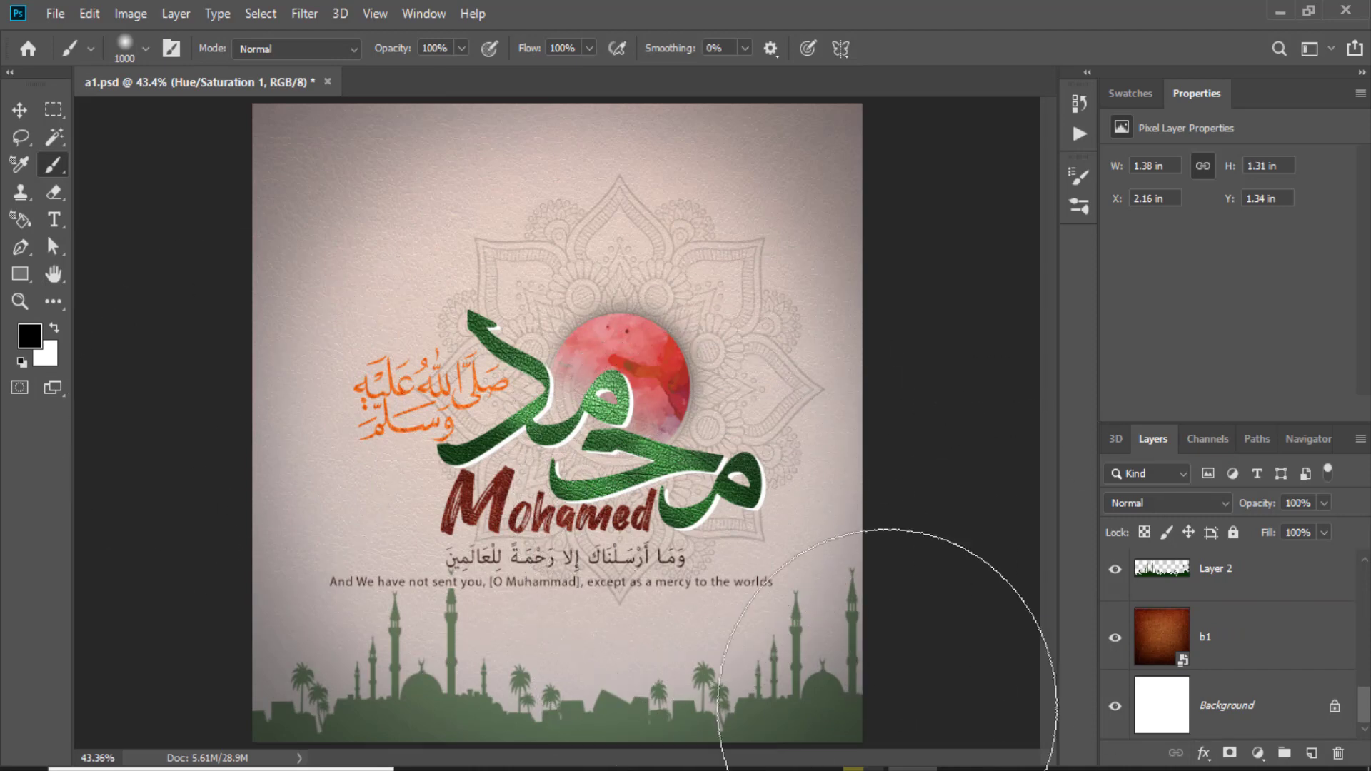
{"action": "left_click", "coordinate": [1278, 653]}
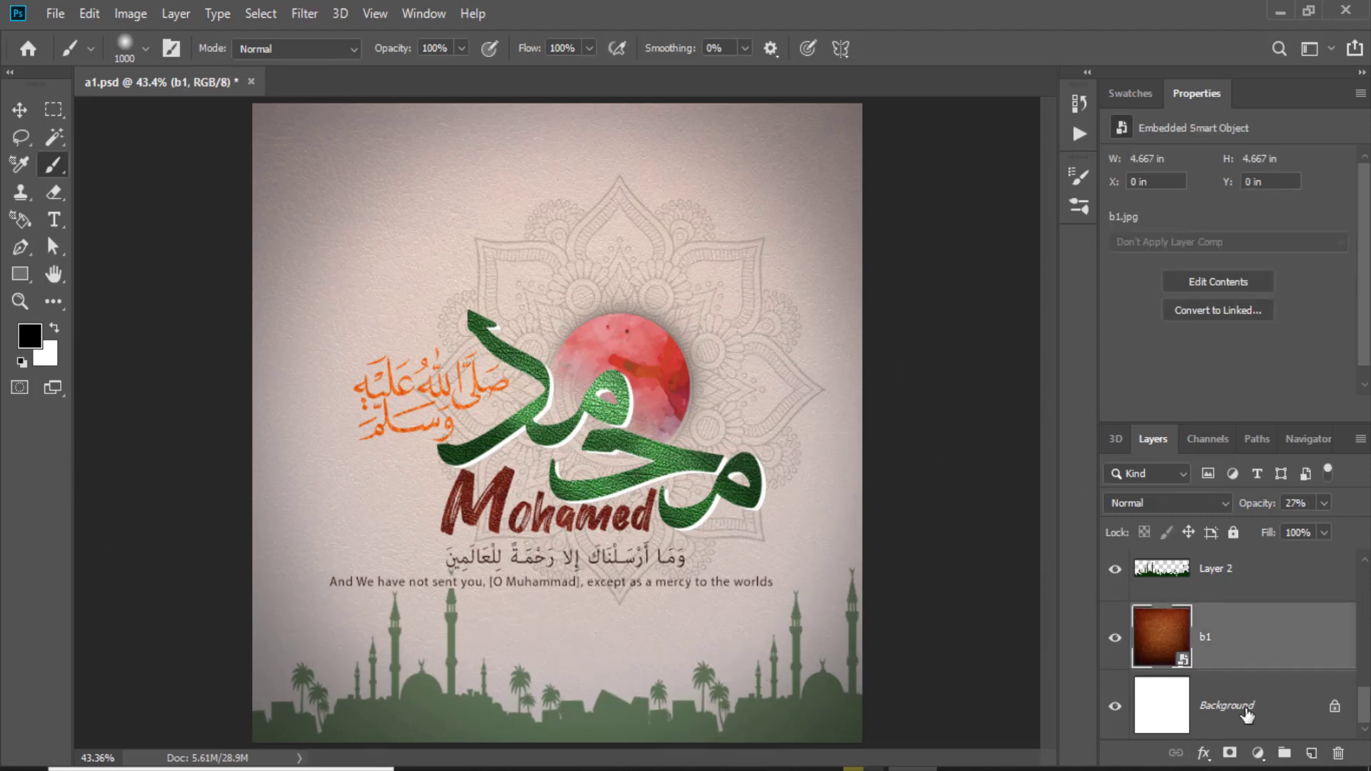
{"action": "left_click", "coordinate": [1249, 716], "text": "shift"}
{"action": "key", "text": "ctrl+e"}
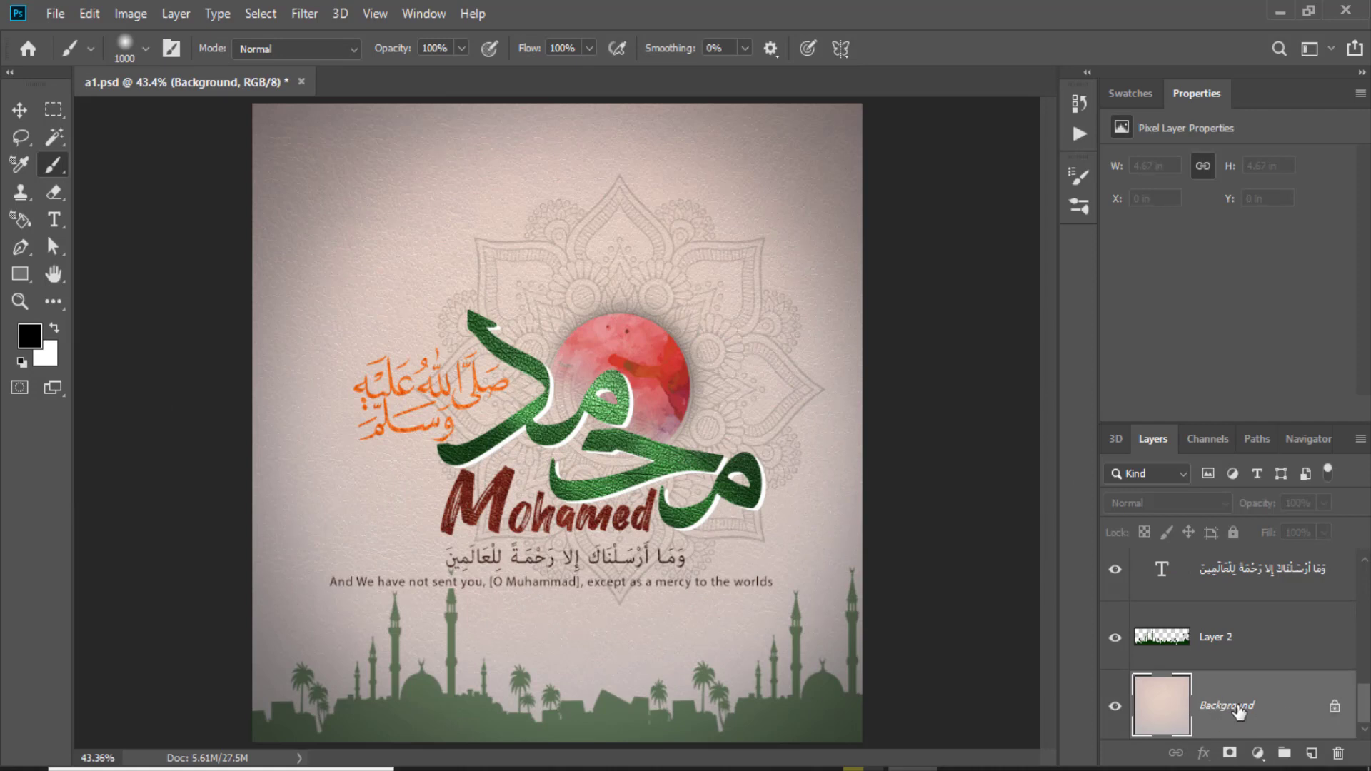
Rename Layer 2, the skyline layer, to 'brsh'
{"action": "double_click", "coordinate": [1216, 638]}
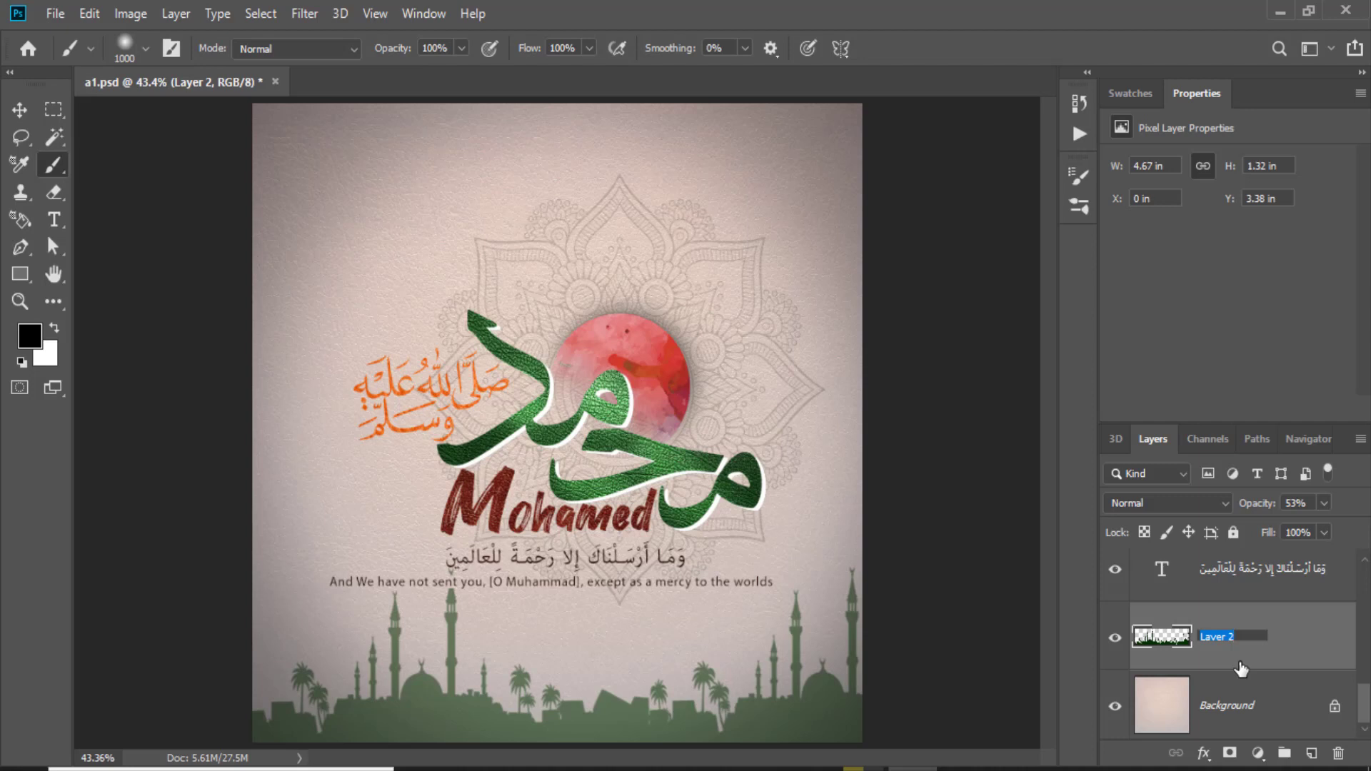
{"action": "type", "text": "brsh"}
{"action": "key", "text": "Return"}
{"action": "scroll", "coordinate": [1256, 678], "scroll_direction": "up", "scroll_amount": 1}
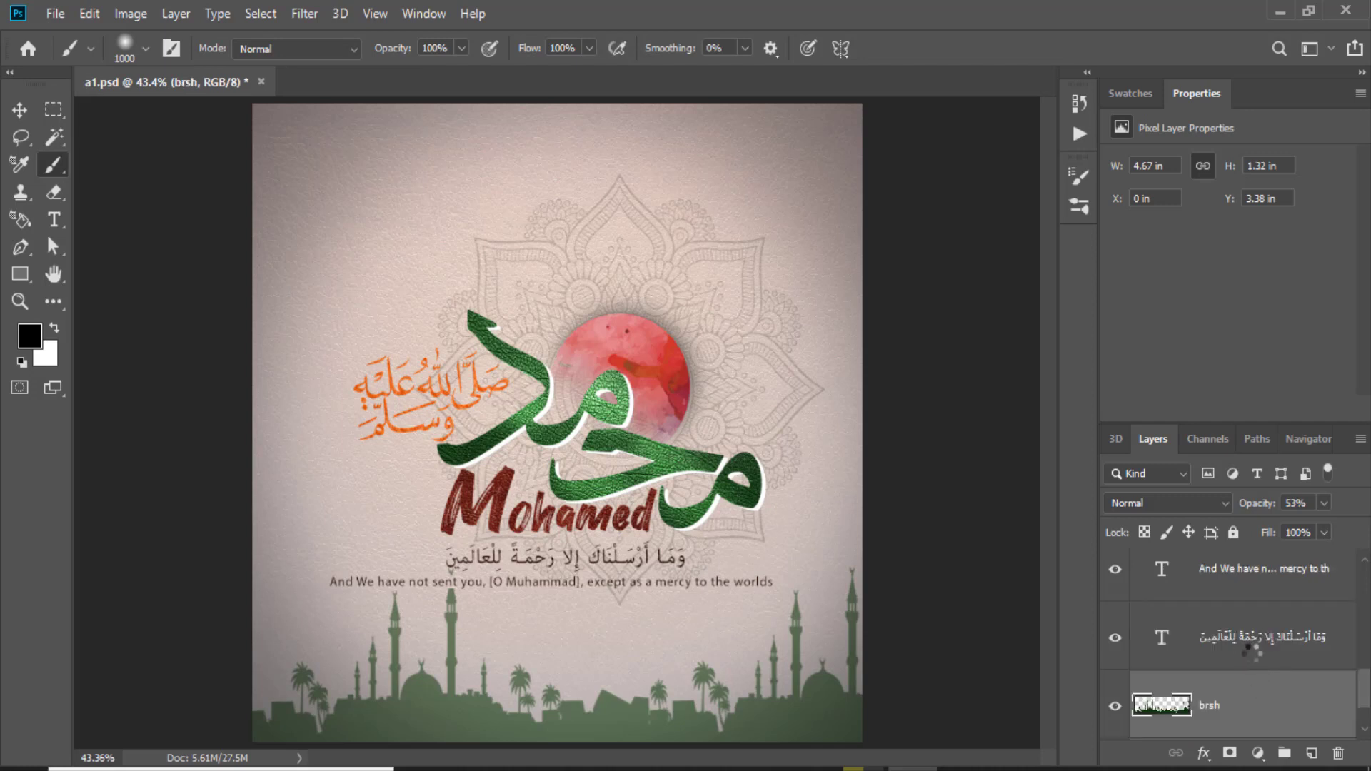
Rename the OBZZVD1 mandala layer 'zr' and the Hue/Saturation 1 layer 'moon'
{"action": "left_click", "coordinate": [1263, 639]}
{"action": "scroll", "coordinate": [1261, 621], "scroll_direction": "up", "scroll_amount": 1}
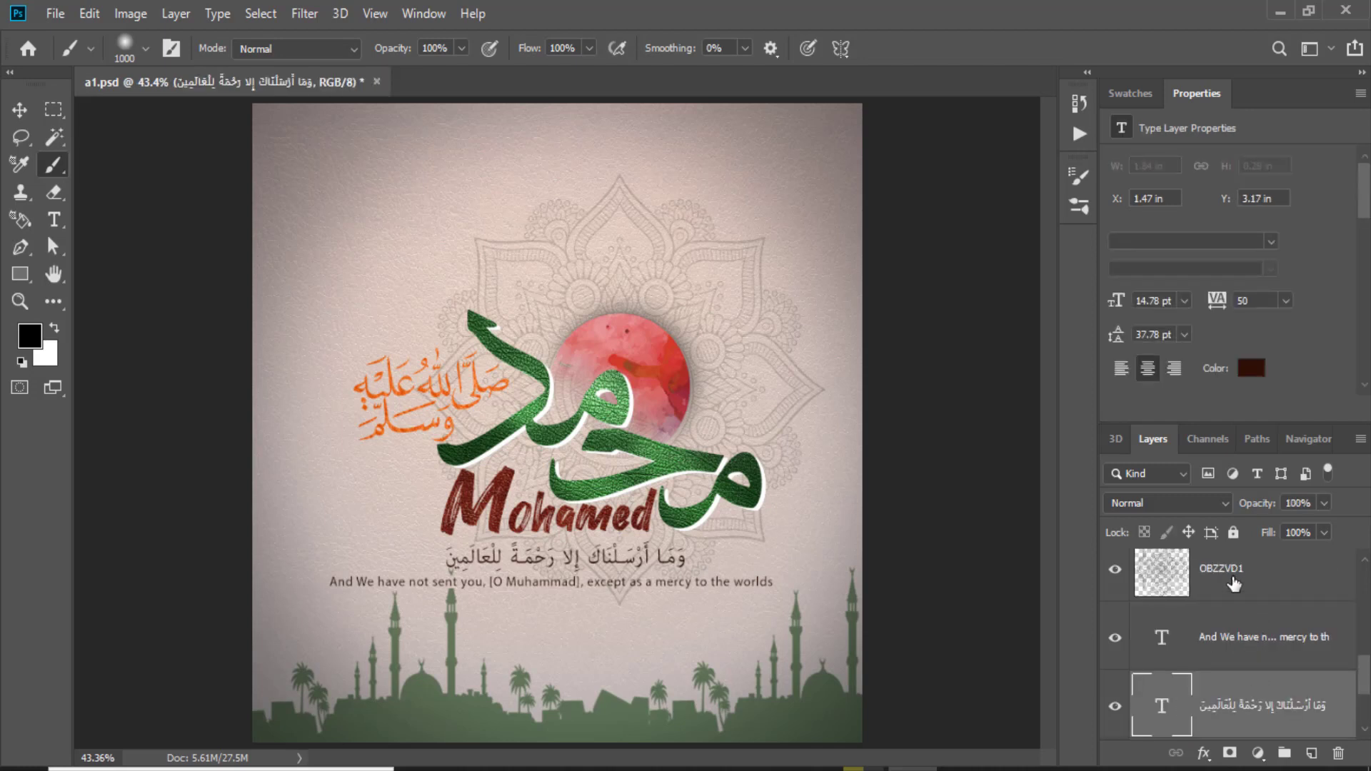
{"action": "left_click", "coordinate": [1219, 589]}
{"action": "double_click", "coordinate": [1218, 587]}
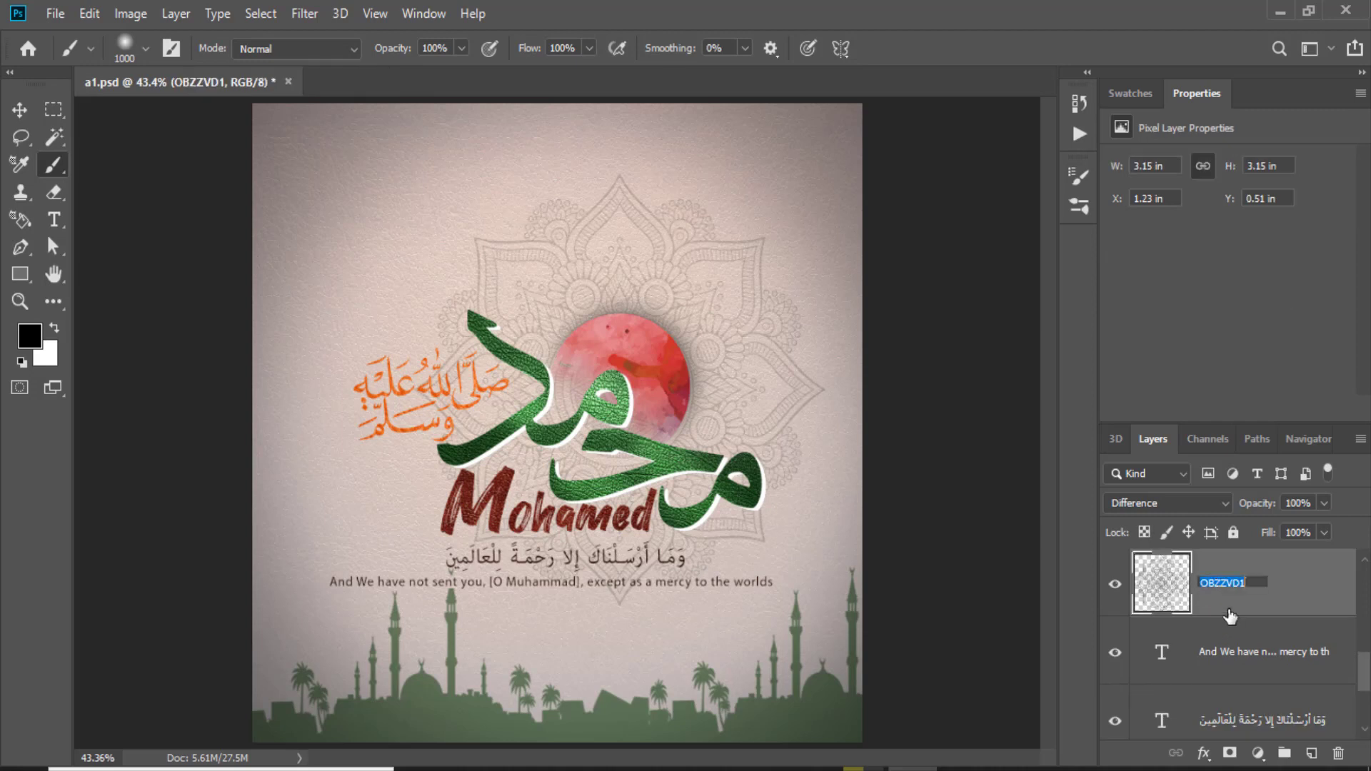
{"action": "type", "text": "zr"}
{"action": "left_click", "coordinate": [1228, 623]}
{"action": "scroll", "coordinate": [1226, 607], "scroll_direction": "up", "scroll_amount": 1}
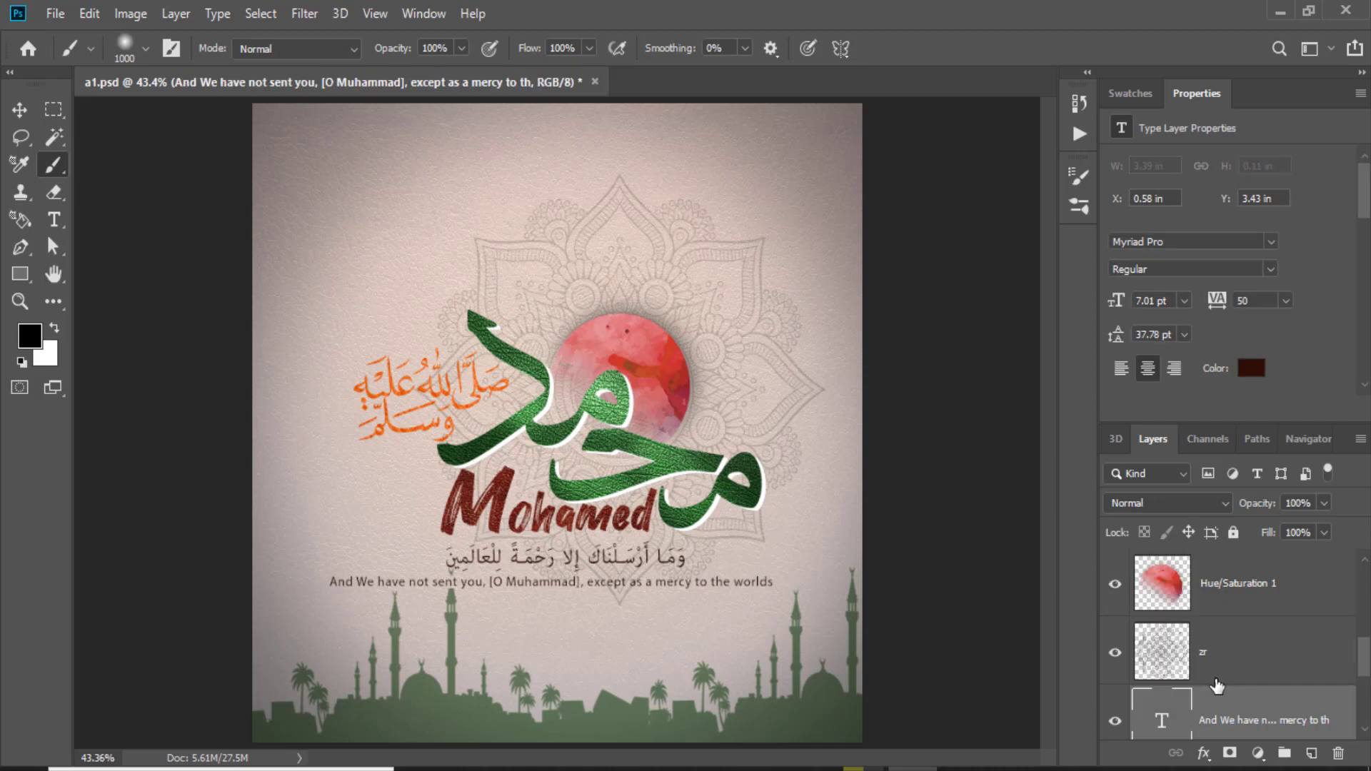
{"action": "left_click", "coordinate": [1225, 598]}
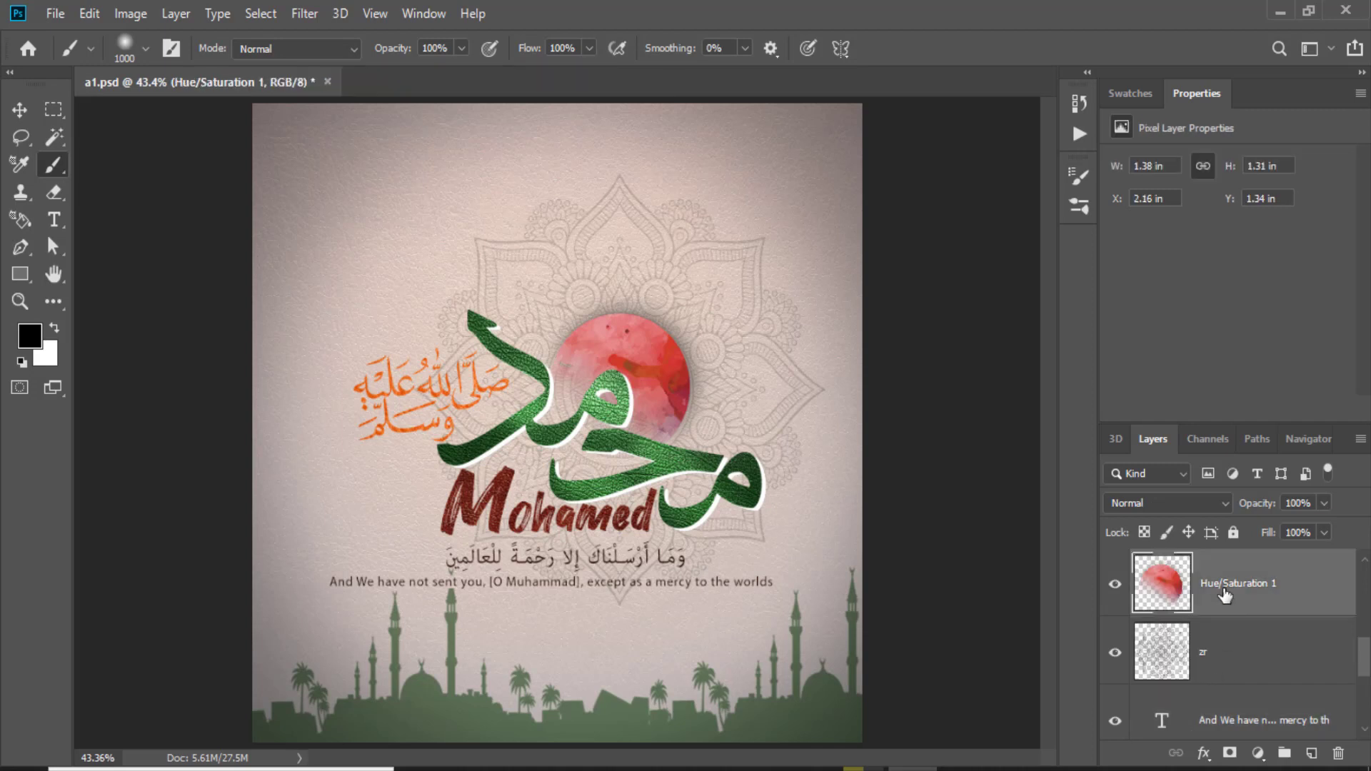
{"action": "double_click", "coordinate": [1225, 594]}
{"action": "type", "text": "moon"}
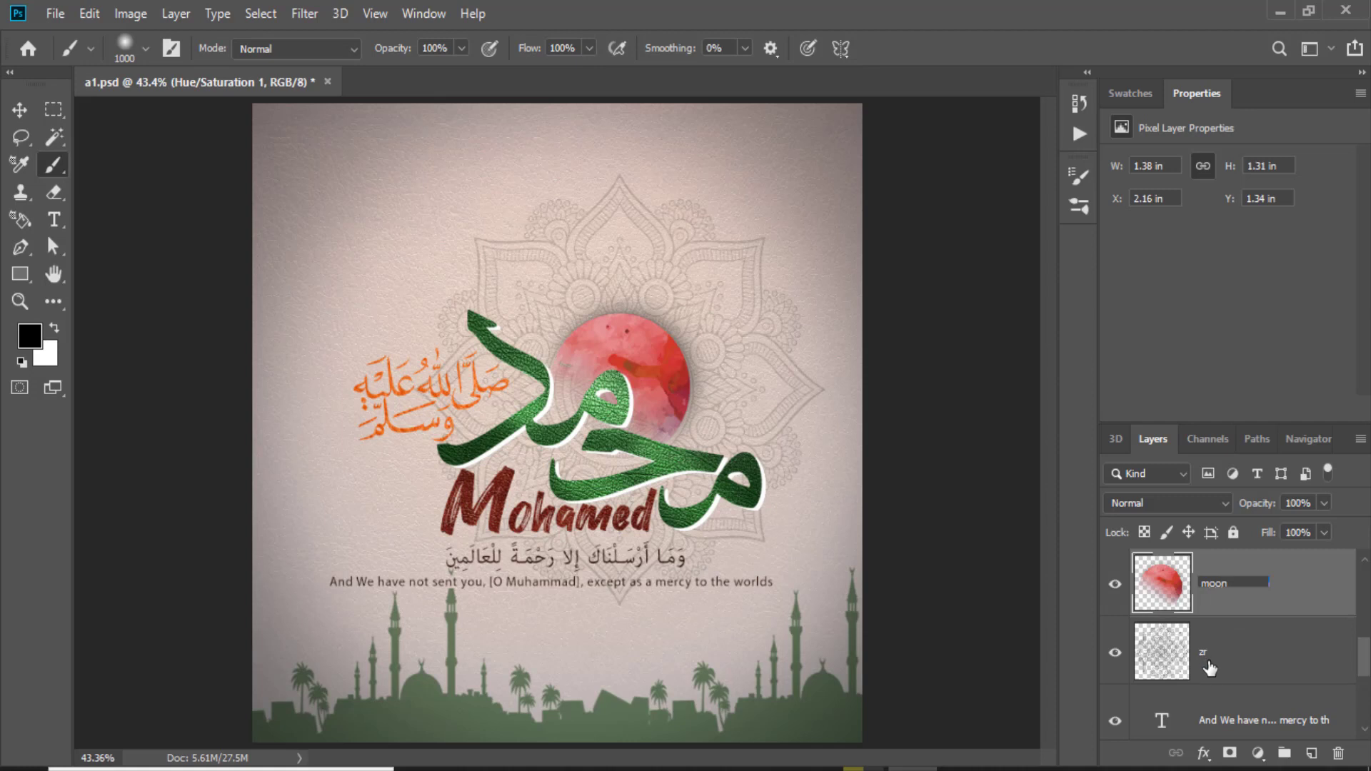
{"action": "left_click", "coordinate": [1214, 654]}
Rename layers b3, b4 and b2 to 't3', 'en text' and 'w text'
{"action": "scroll", "coordinate": [1224, 655], "scroll_direction": "up", "scroll_amount": 2}
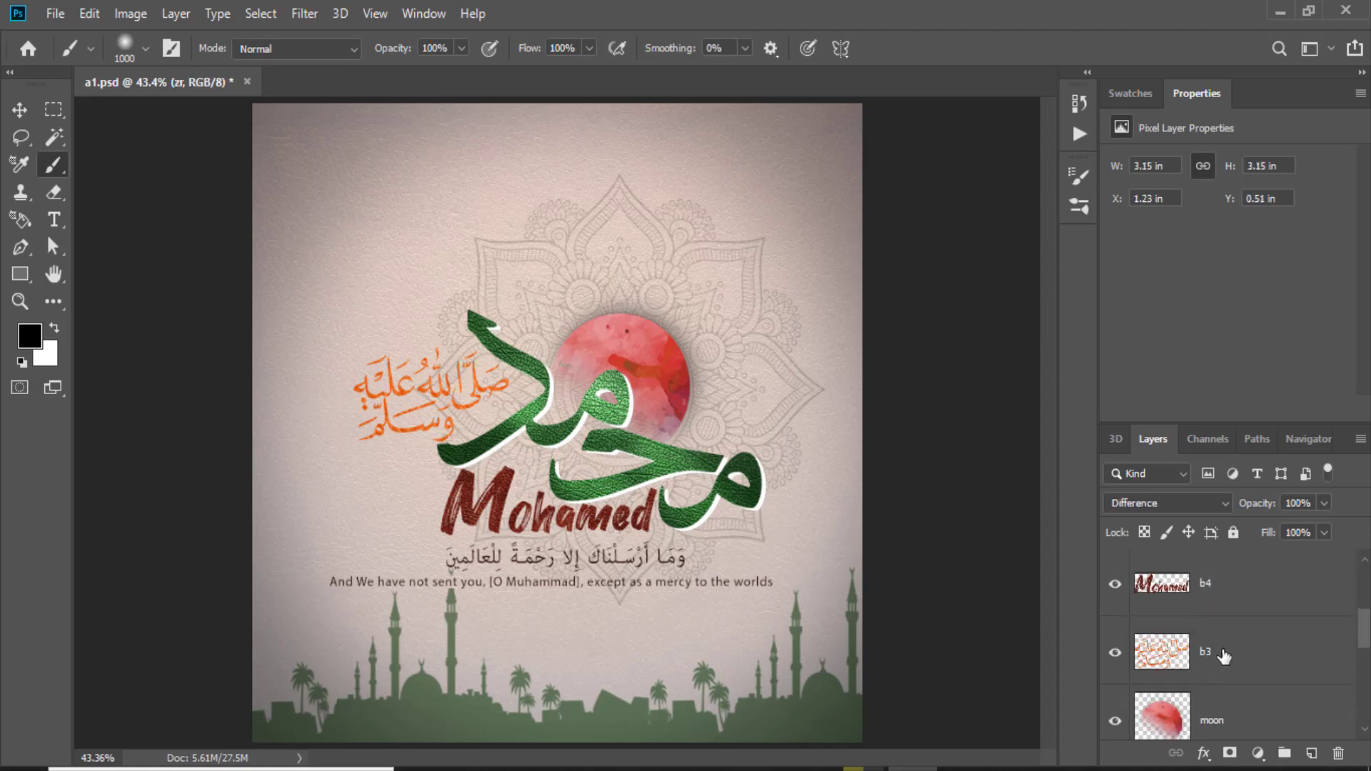
{"action": "double_click", "coordinate": [1207, 652]}
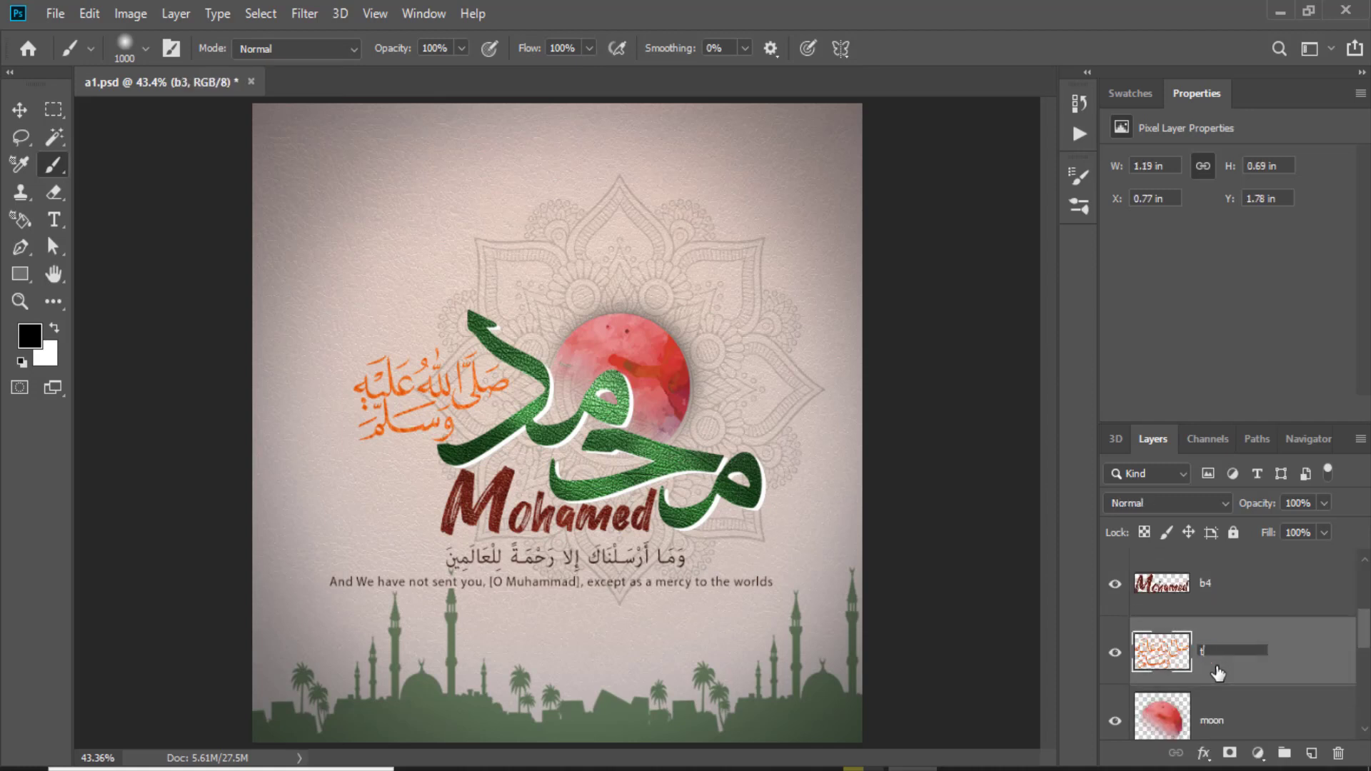
{"action": "double_click", "coordinate": [1214, 582]}
{"action": "type", "text": "en text"}
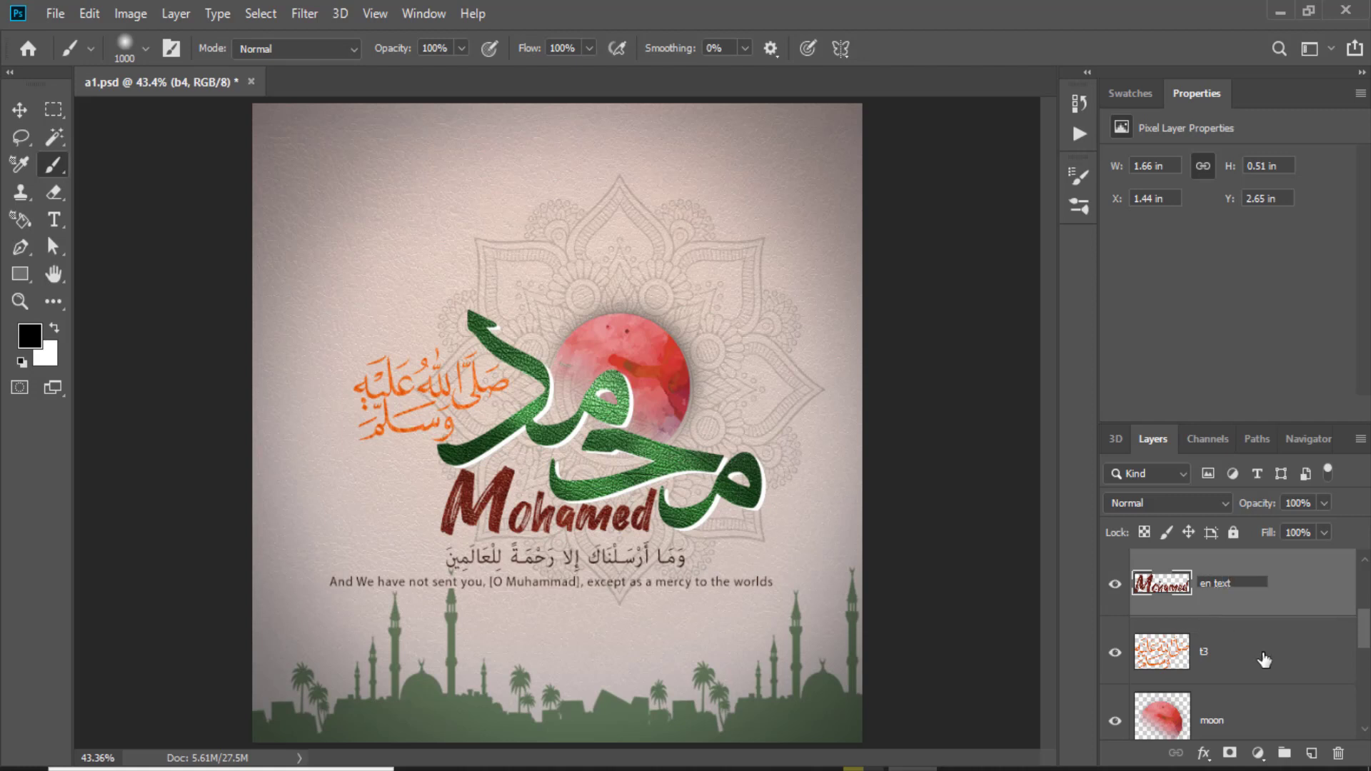
{"action": "key", "text": "Return"}
{"action": "key", "text": "alt+bracketright"}
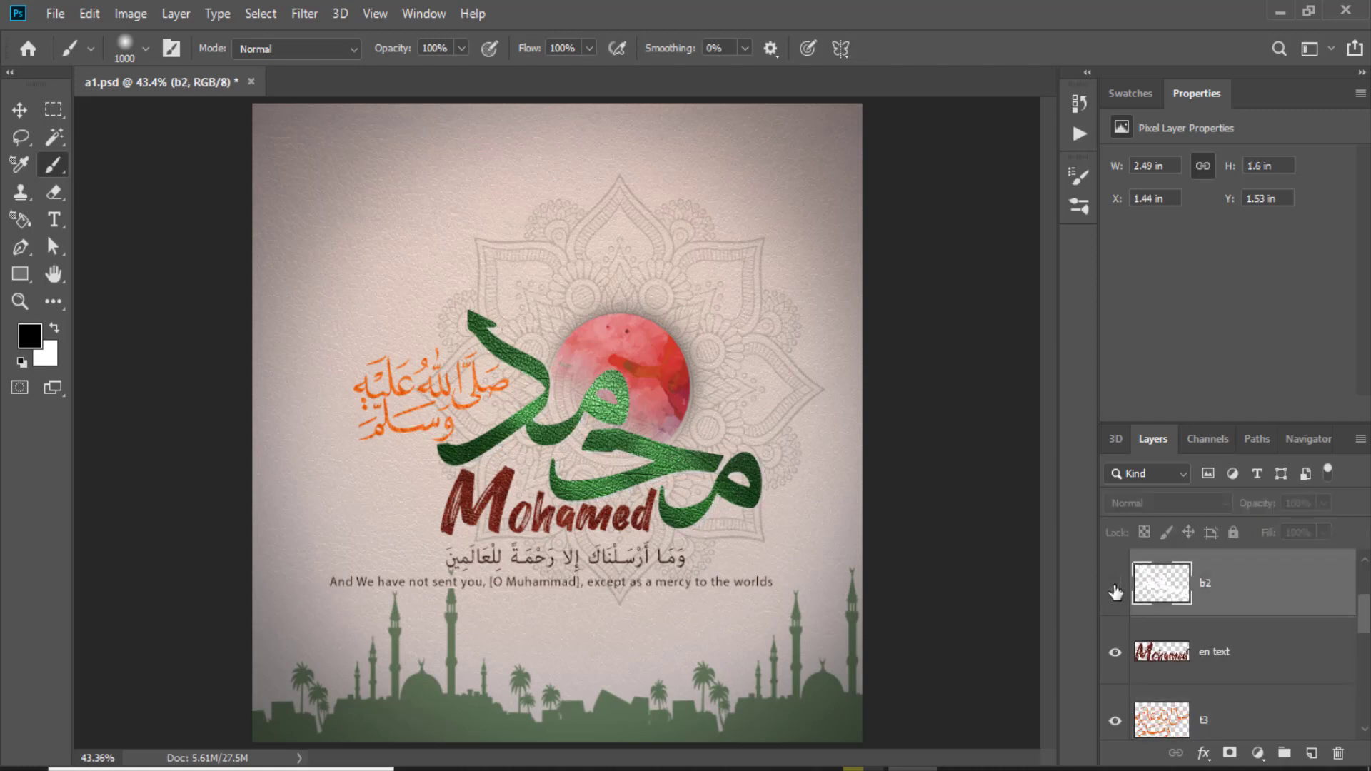
{"action": "double_click", "coordinate": [1205, 587]}
{"action": "type", "text": "w text"}
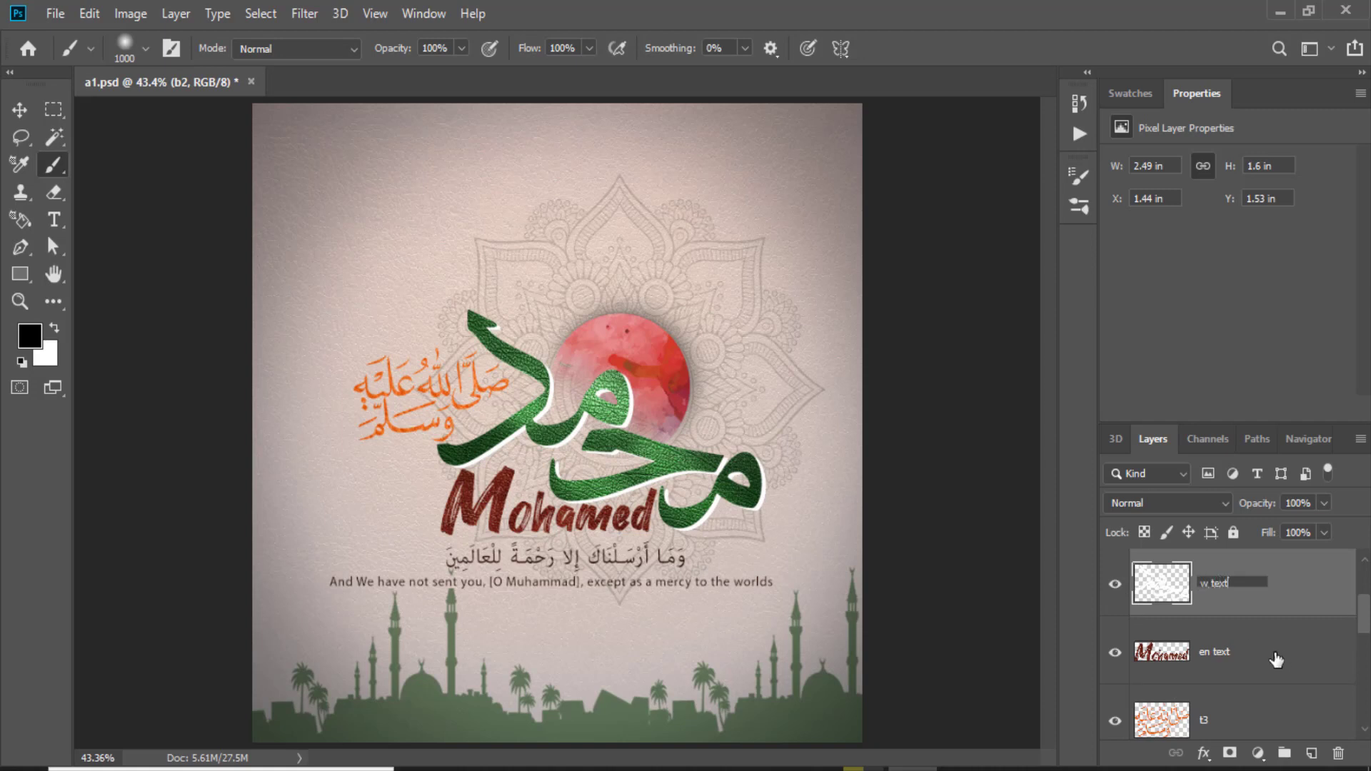
{"action": "key", "text": "Return"}
Rename Layer 1, the green calligraphy, to 'moh'
{"action": "scroll", "coordinate": [1256, 656], "scroll_direction": "up", "scroll_amount": 2}
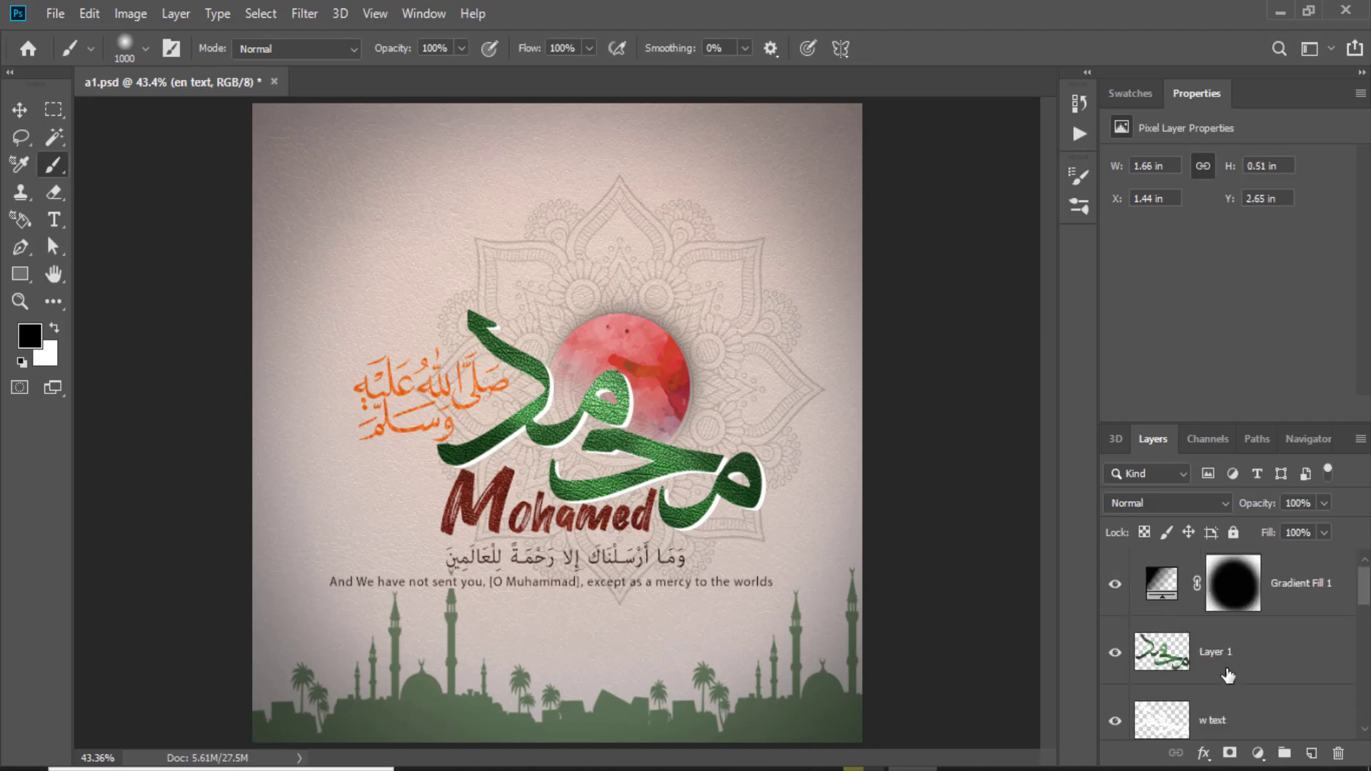
{"action": "left_click", "coordinate": [1156, 675]}
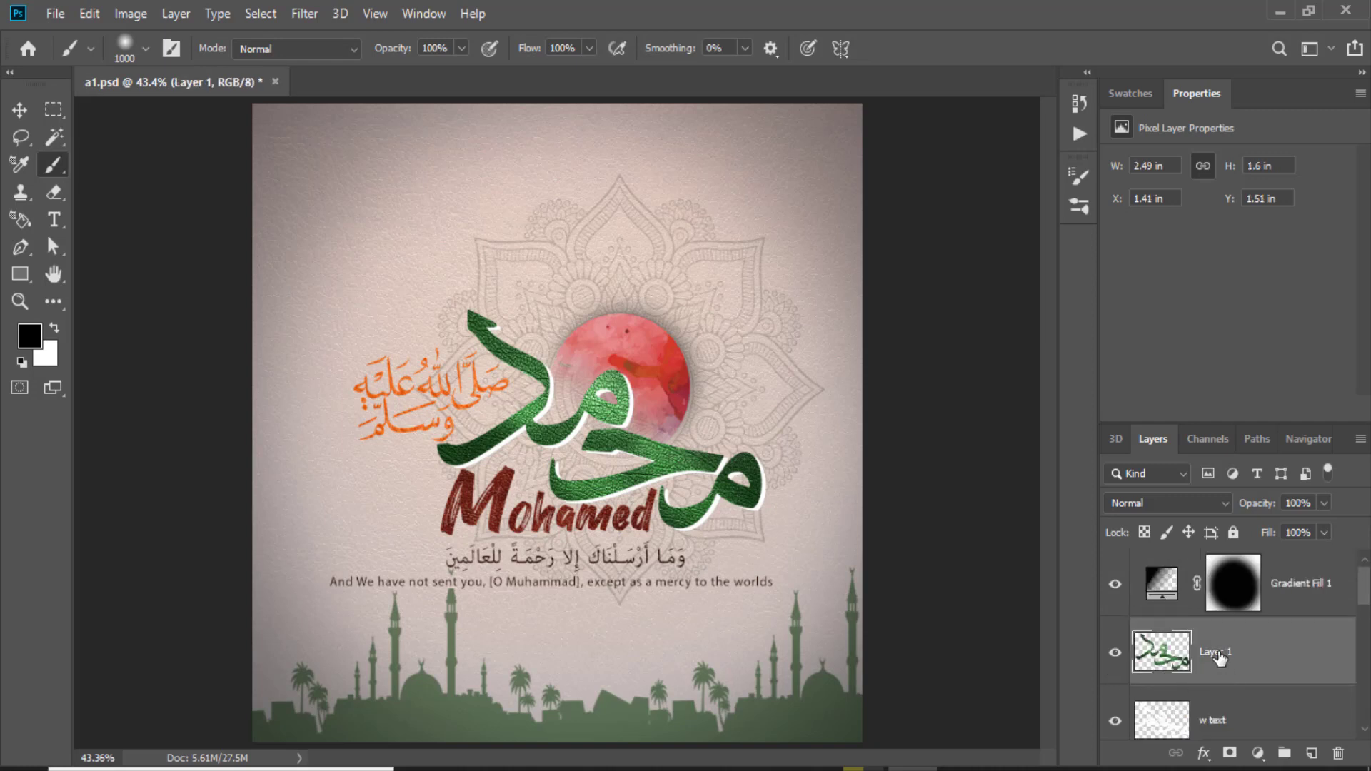
{"action": "double_click", "coordinate": [1216, 652]}
{"action": "type", "text": "moh"}
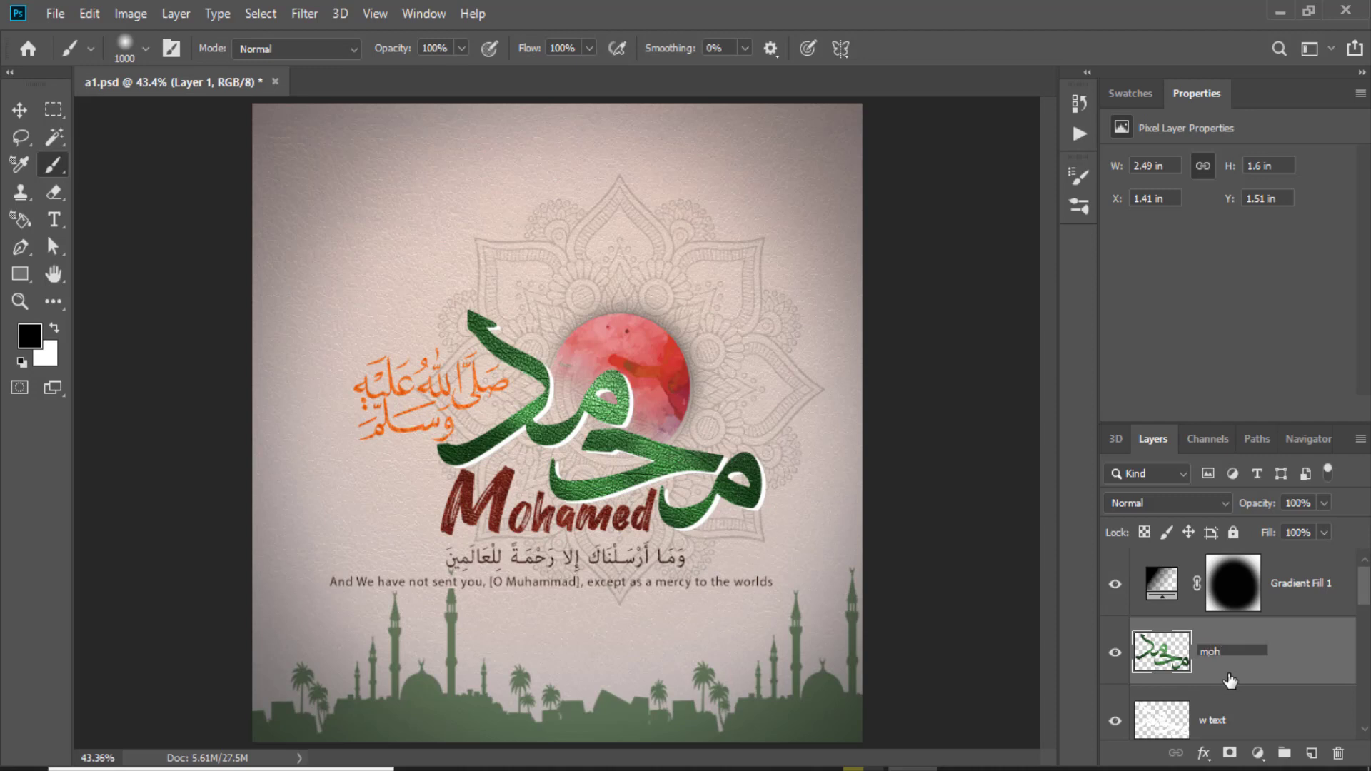
{"action": "key", "text": "Return"}
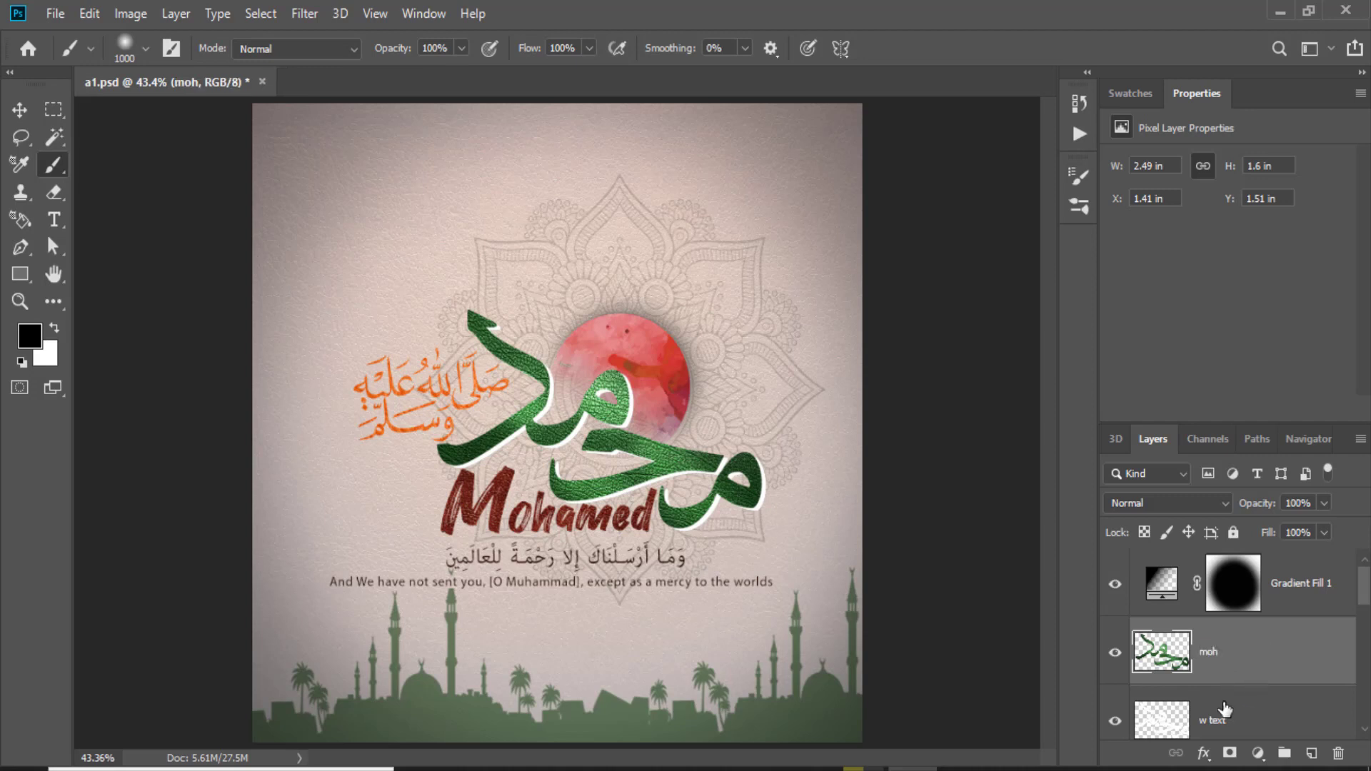
{"action": "scroll", "coordinate": [1225, 707], "scroll_direction": "down", "scroll_amount": 2}
{"action": "scroll", "coordinate": [1226, 707], "scroll_direction": "down", "scroll_amount": 2}
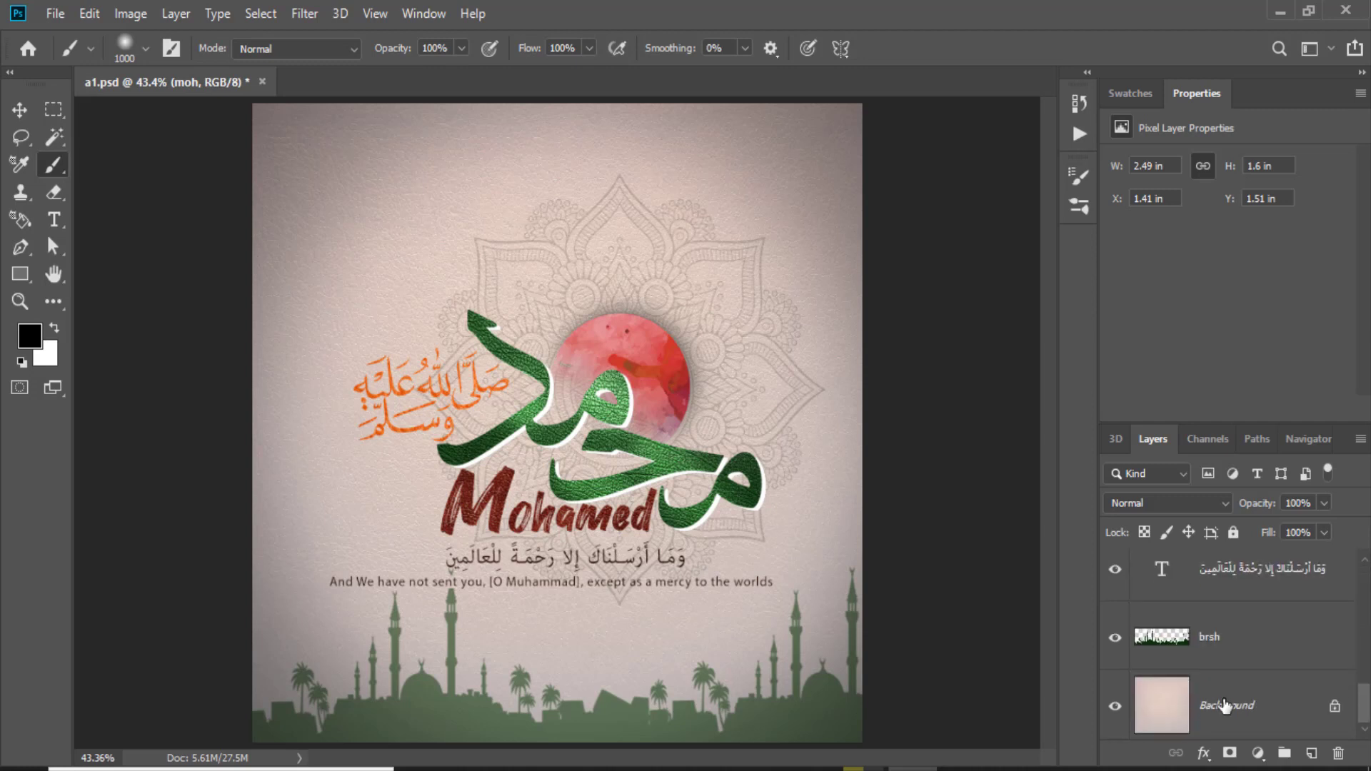
{"action": "scroll", "coordinate": [1226, 707], "scroll_direction": "down", "scroll_amount": 2}
{"action": "scroll", "coordinate": [1225, 707], "scroll_direction": "down", "scroll_amount": 1}
Save As a1.psd in the moh folder, replacing the existing file and accepting format options
{"action": "left_click", "coordinate": [55, 13]}
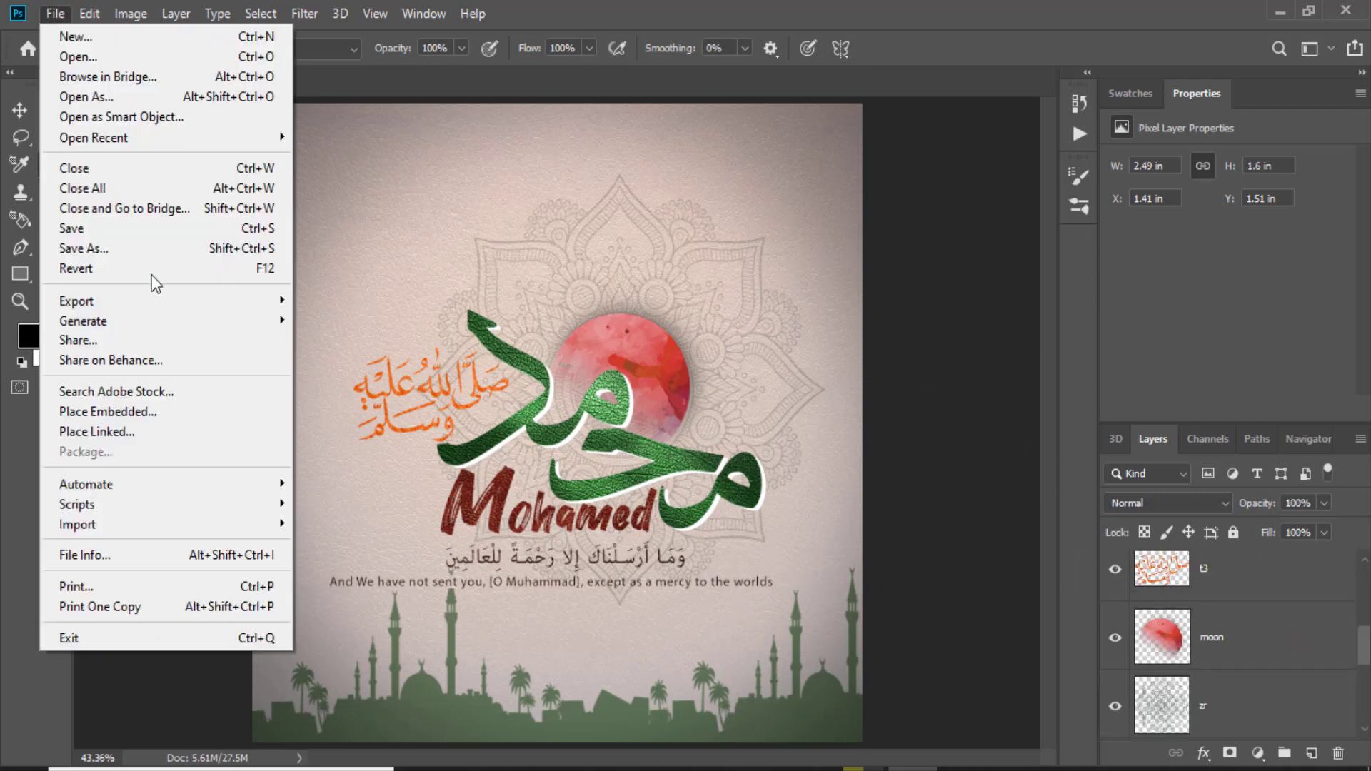
{"action": "left_click", "coordinate": [112, 246]}
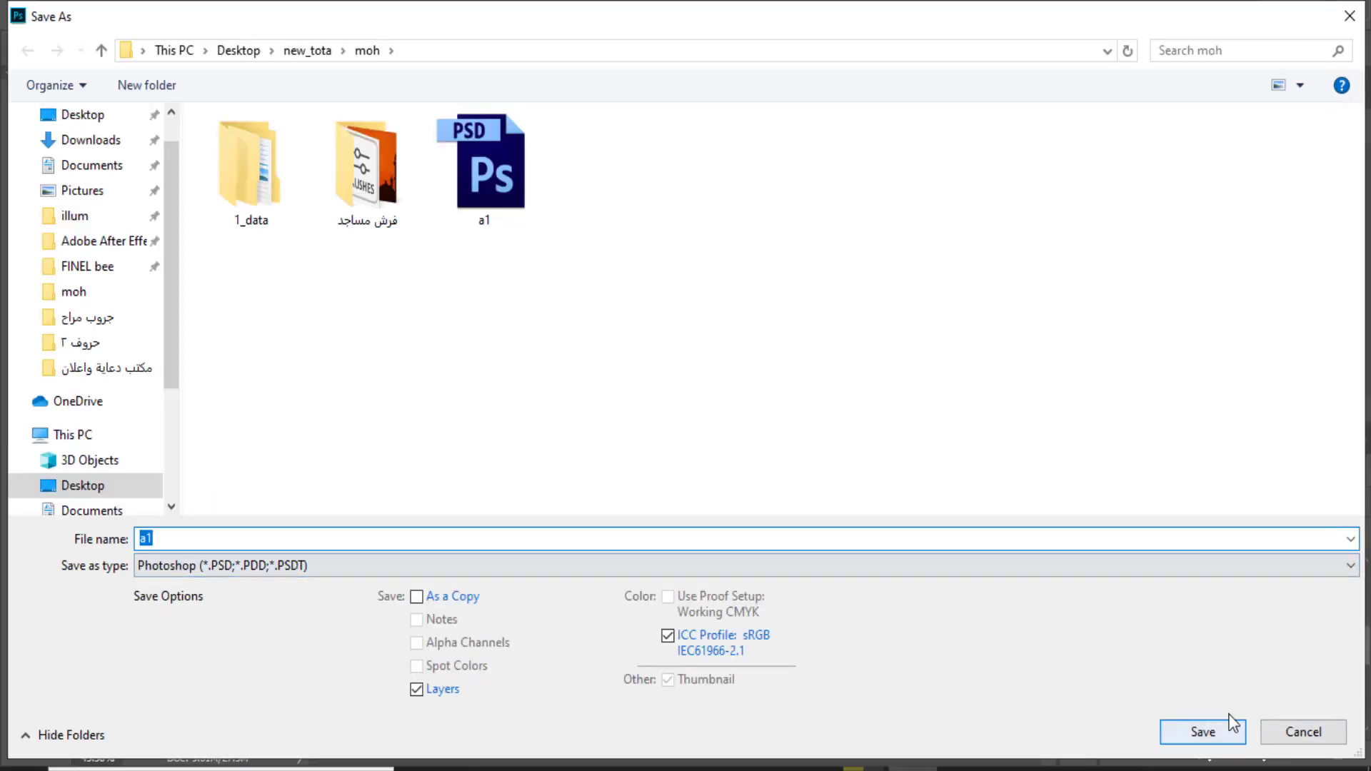
{"action": "left_click", "coordinate": [1206, 734]}
{"action": "left_click", "coordinate": [727, 402]}
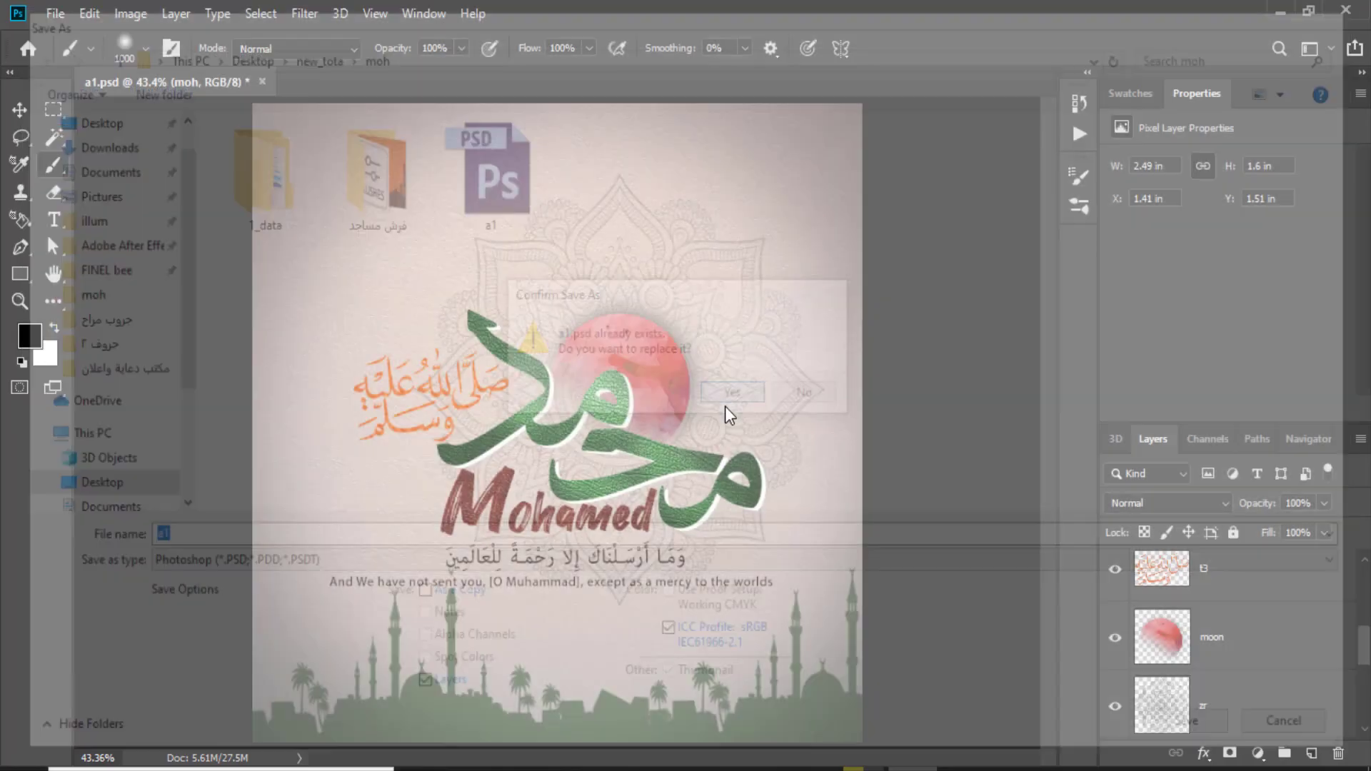
{"action": "left_click", "coordinate": [903, 210]}
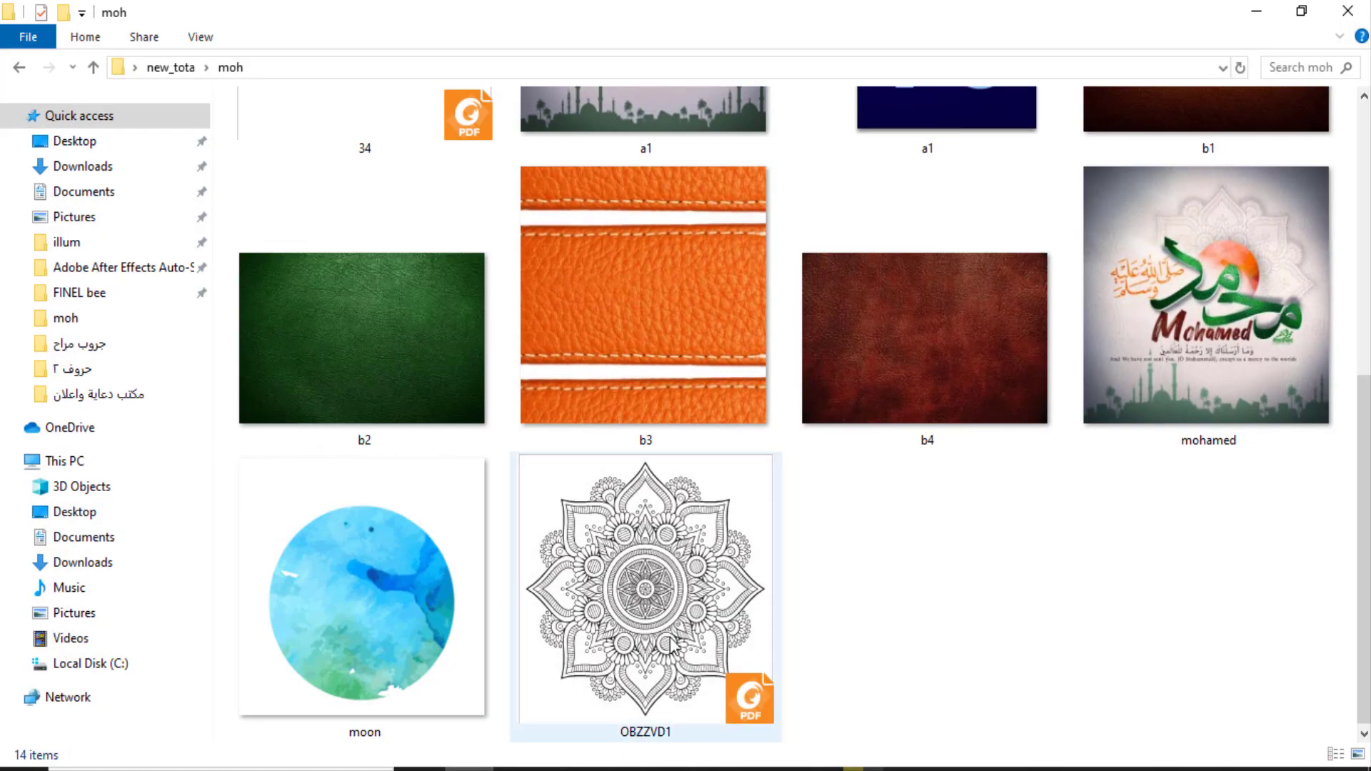
Drag the a1 PSD from File Explorer into the After Effects Project panel
{"action": "scroll", "coordinate": [926, 629], "scroll_direction": "up", "scroll_amount": 5}
{"action": "left_click", "coordinate": [926, 628]}
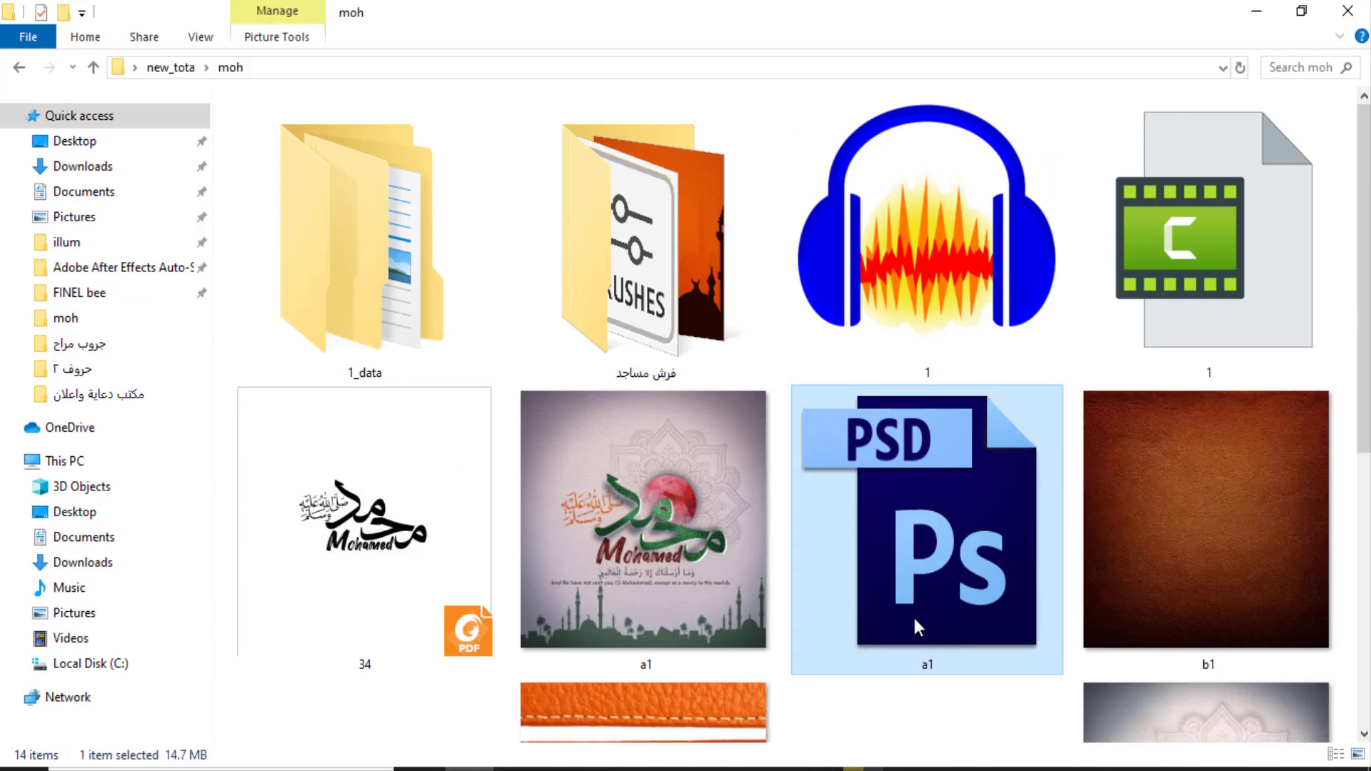
{"action": "mouse_move", "coordinate": [926, 628]}
{"action": "left_mouse_down"}
{"action": "mouse_move", "coordinate": [1064, 758]}
{"action": "mouse_move", "coordinate": [671, 758]}
{"action": "left_mouse_up"}
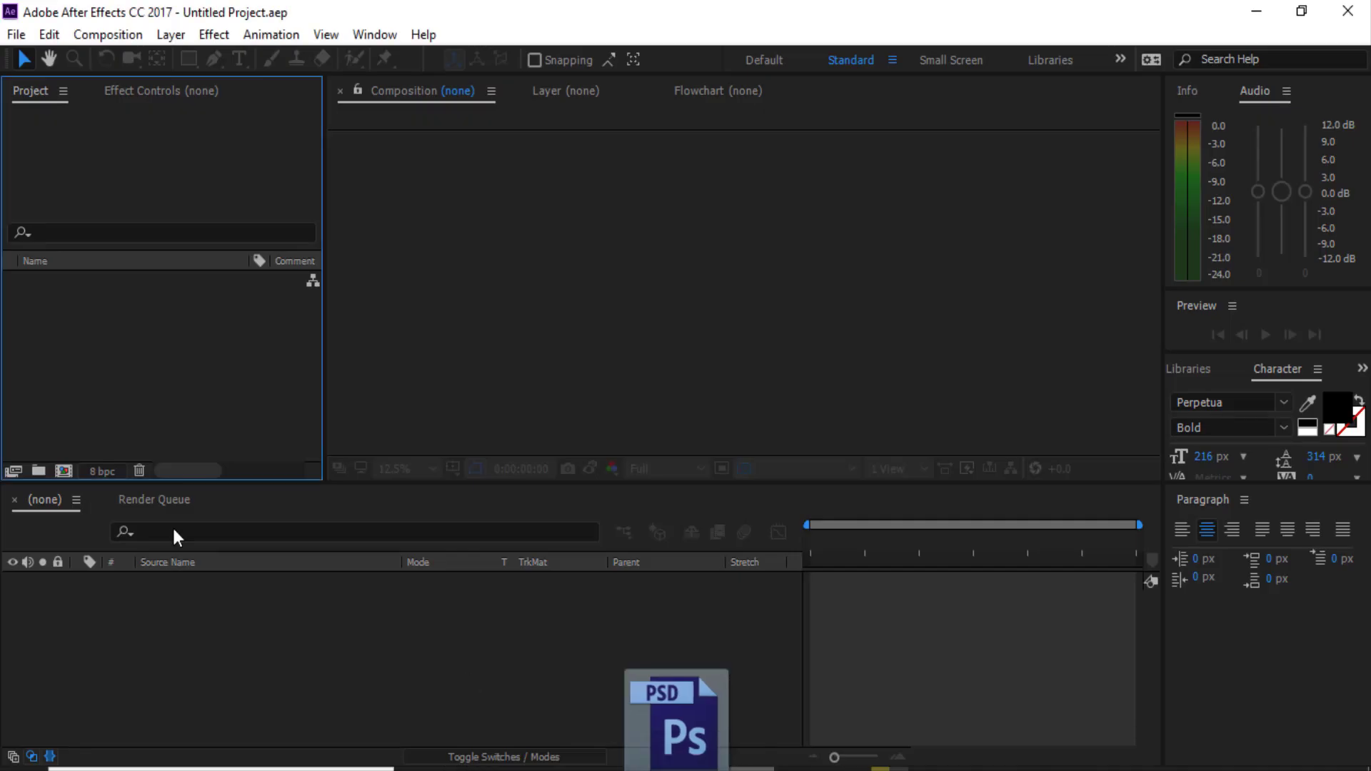
{"action": "left_click_drag", "start_coordinate": [174, 528], "coordinate": [241, 413]}
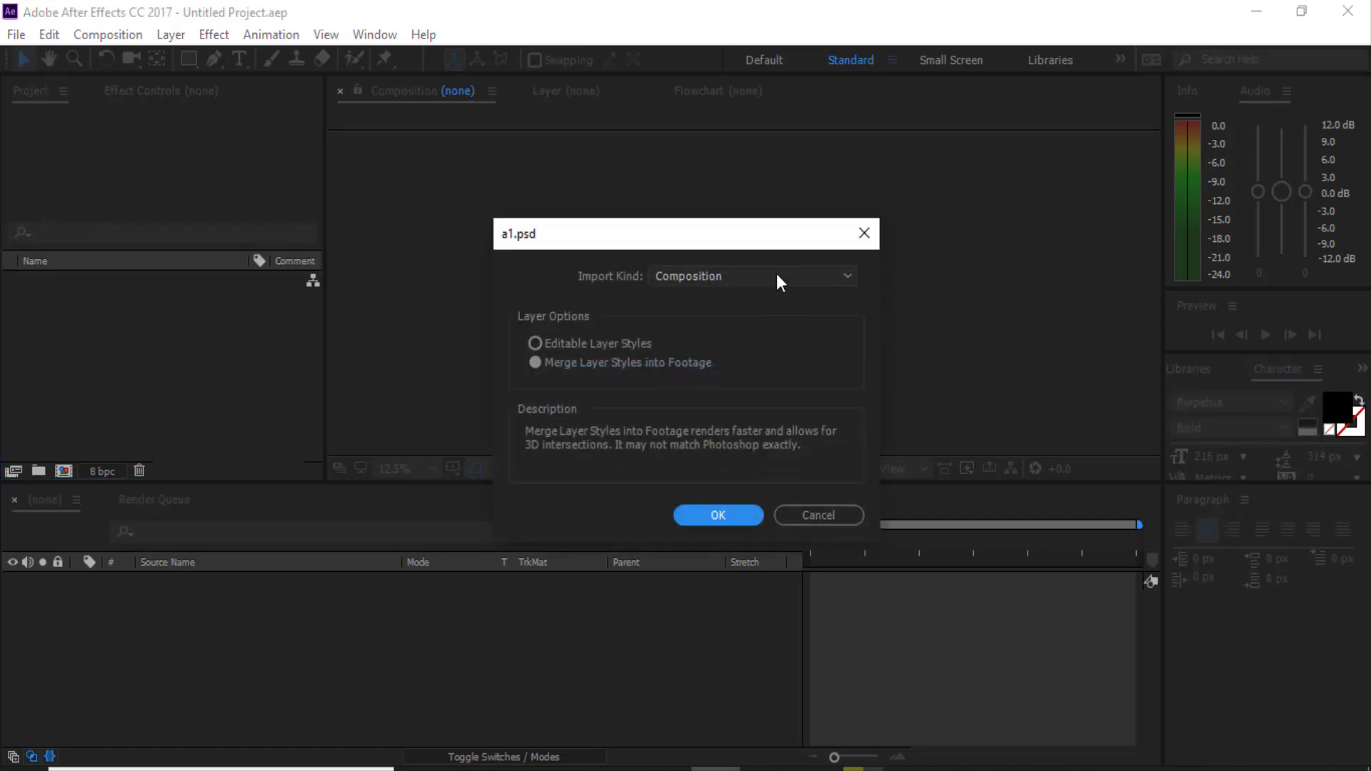
Import a1.psd as a Composition, open the a1 comp and zoom the view to 25%
{"action": "left_click", "coordinate": [777, 276]}
{"action": "left_click", "coordinate": [714, 323]}
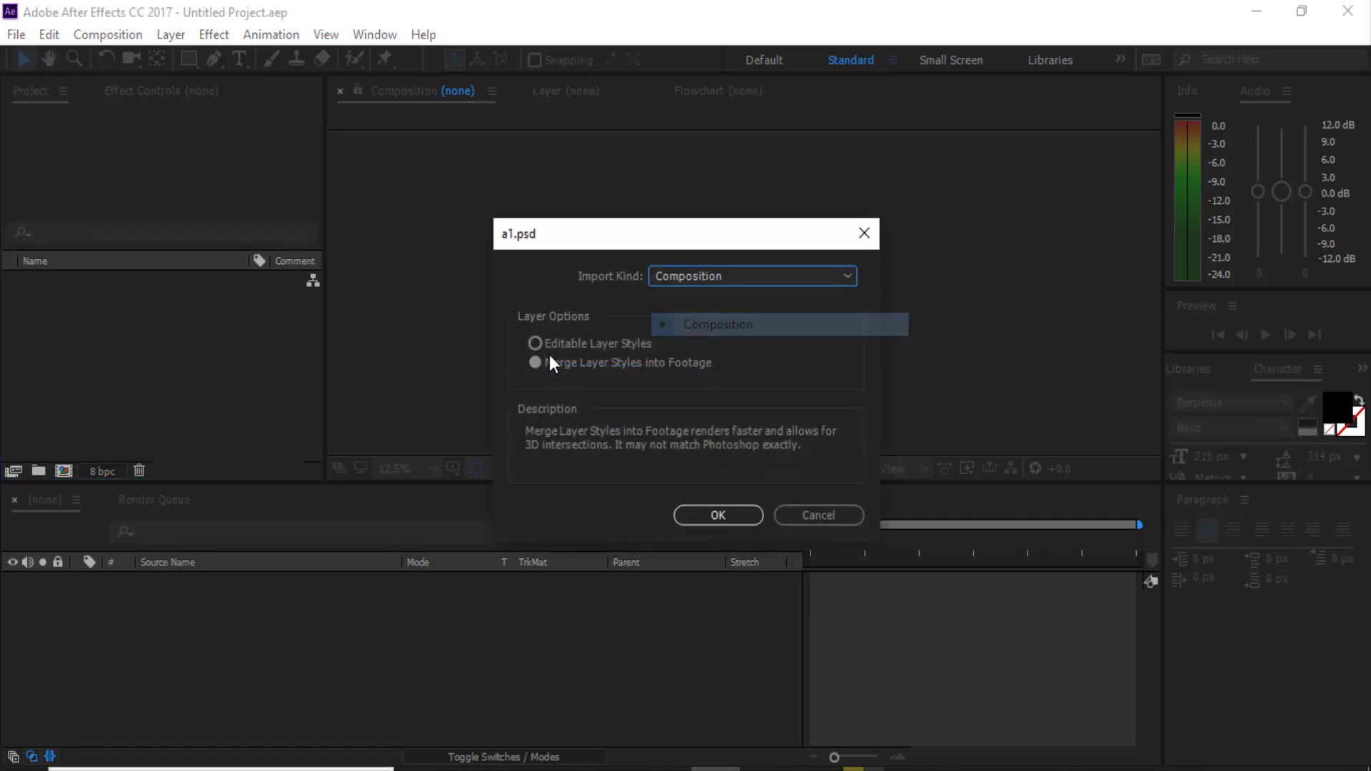
{"action": "left_click", "coordinate": [700, 520]}
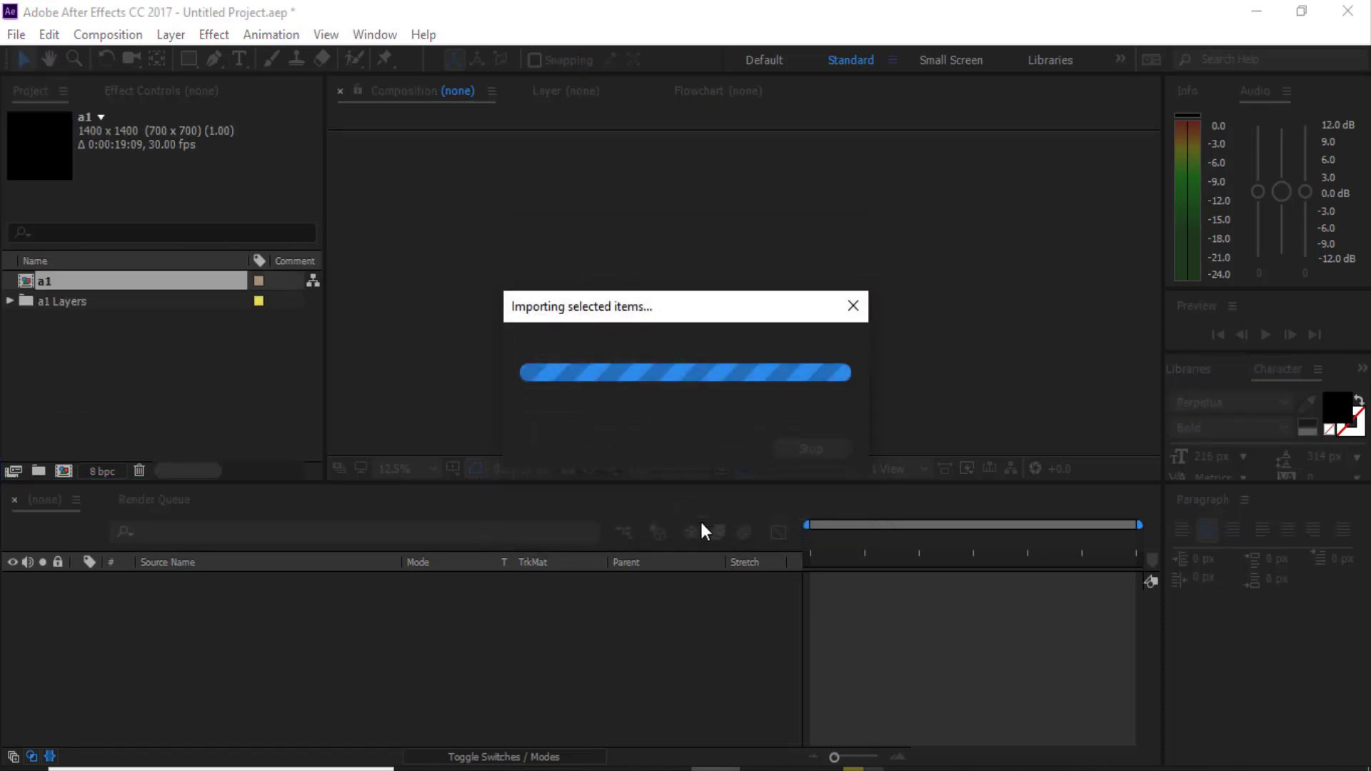
{"action": "double_click", "coordinate": [64, 277]}
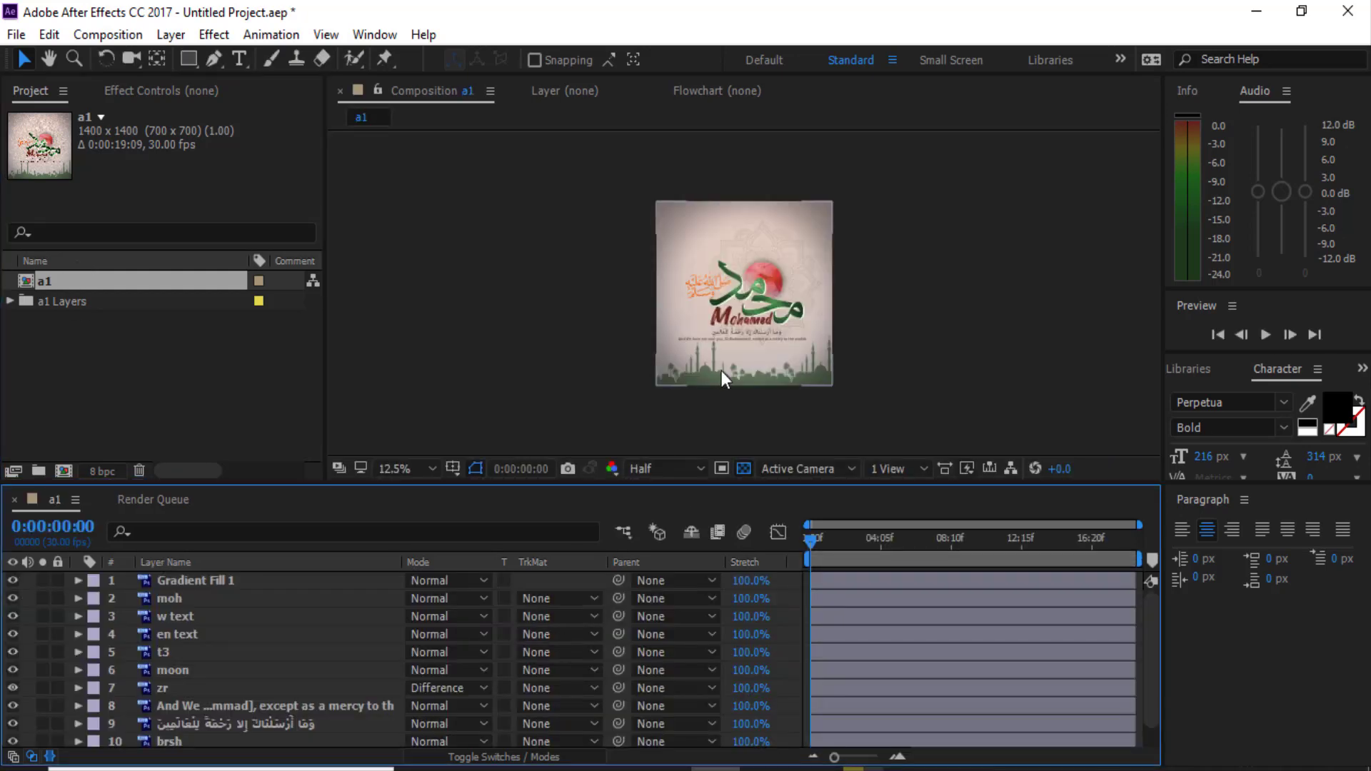
{"action": "key", "text": "period"}
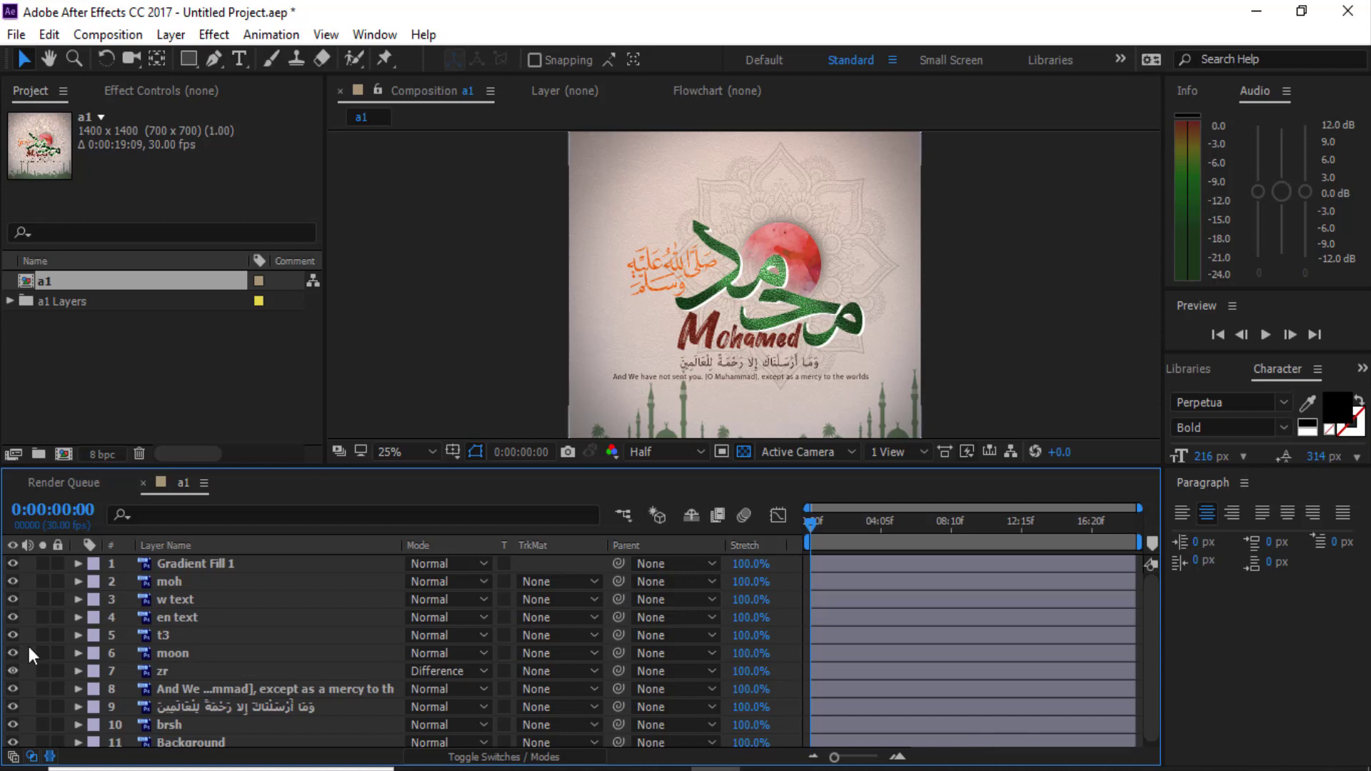
Toggle visibility of the moh, en text, t3, moon and brsh layers to isolate moh
{"action": "left_click", "coordinate": [13, 581]}
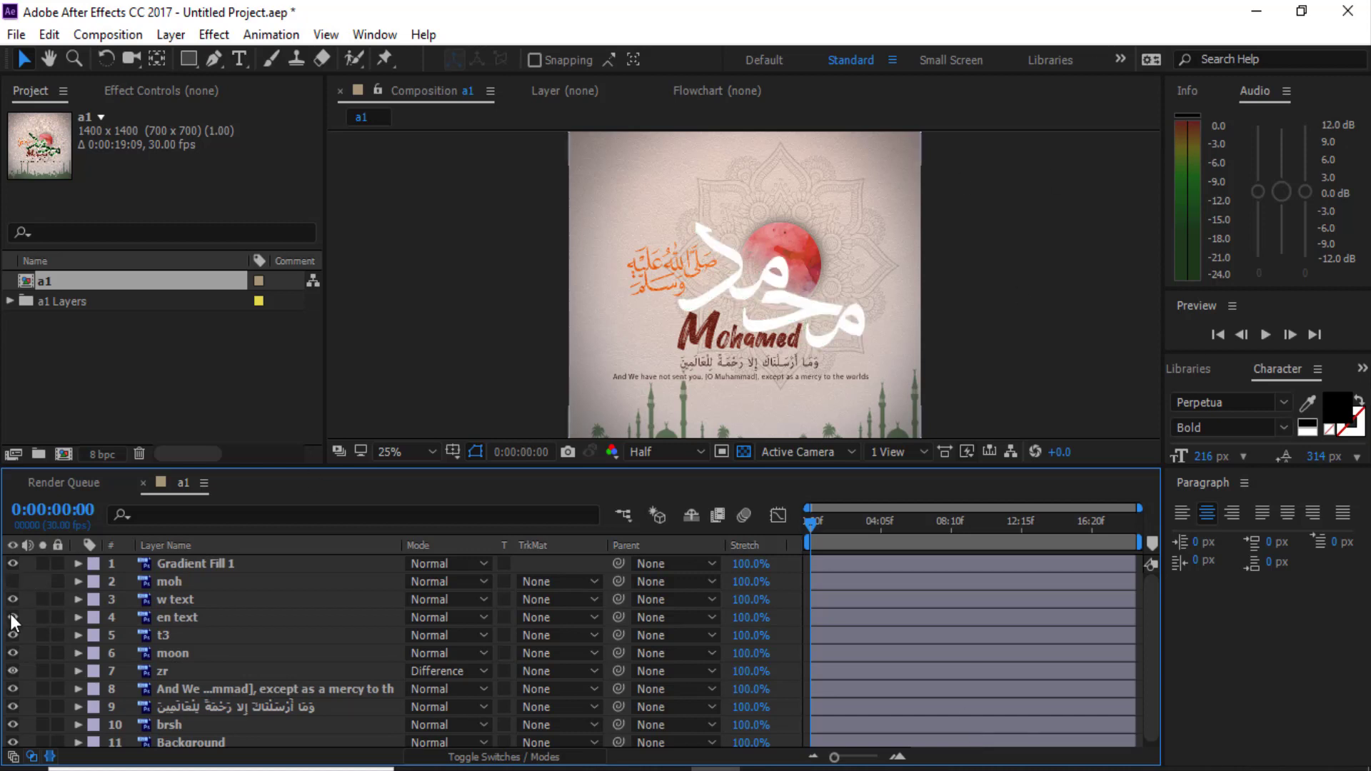
{"action": "left_click_drag", "start_coordinate": [12, 617], "coordinate": [12, 653]}
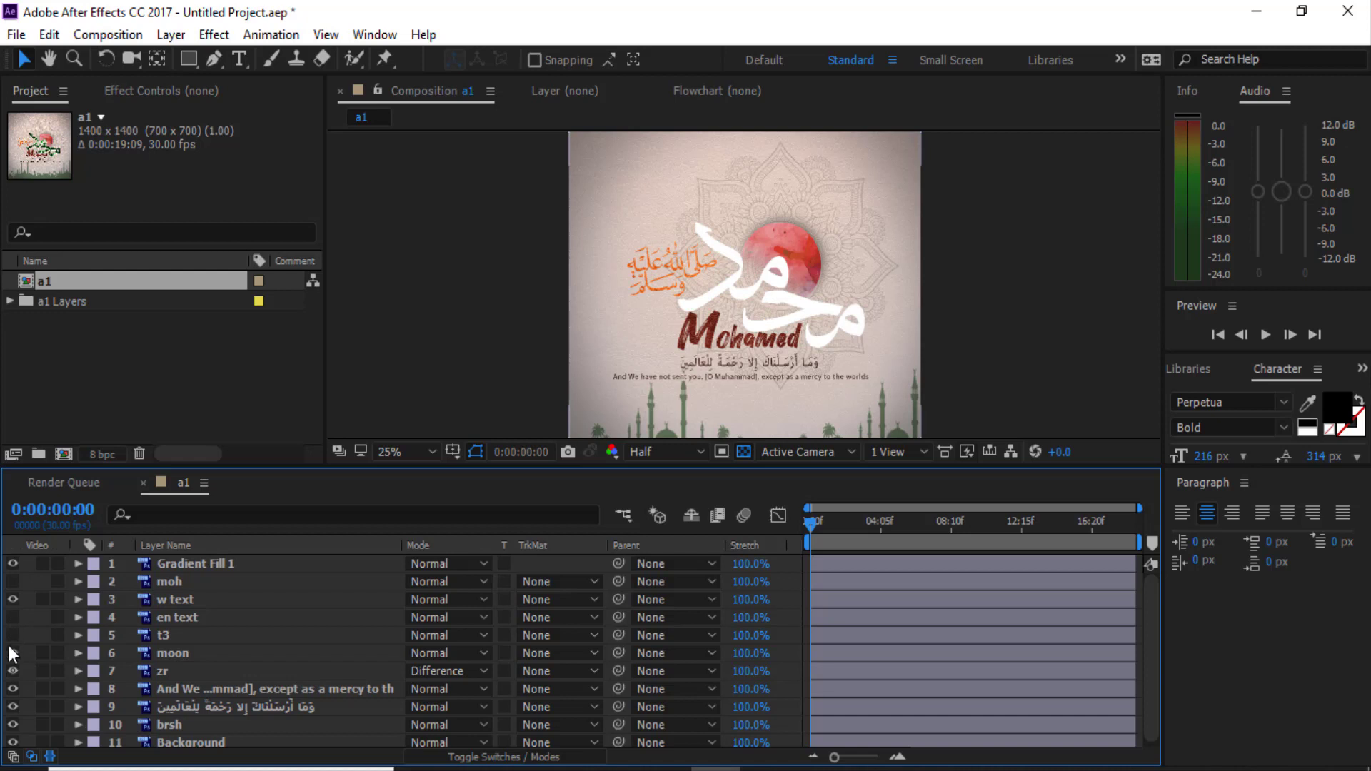
{"action": "left_click", "coordinate": [13, 724]}
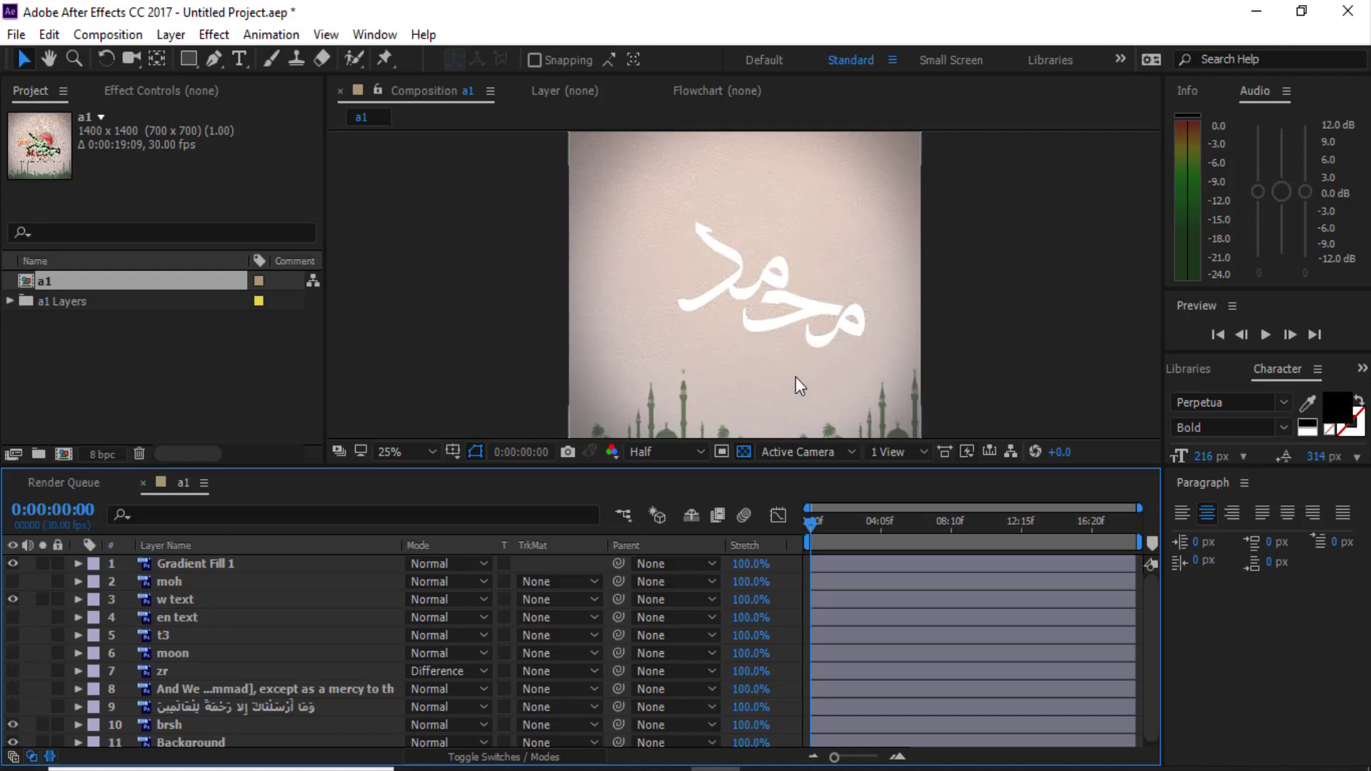
{"action": "left_click", "coordinate": [12, 581]}
Pre-compose the moh layer into moh Comp 1 and open the precomp
{"action": "right_click", "coordinate": [164, 581]}
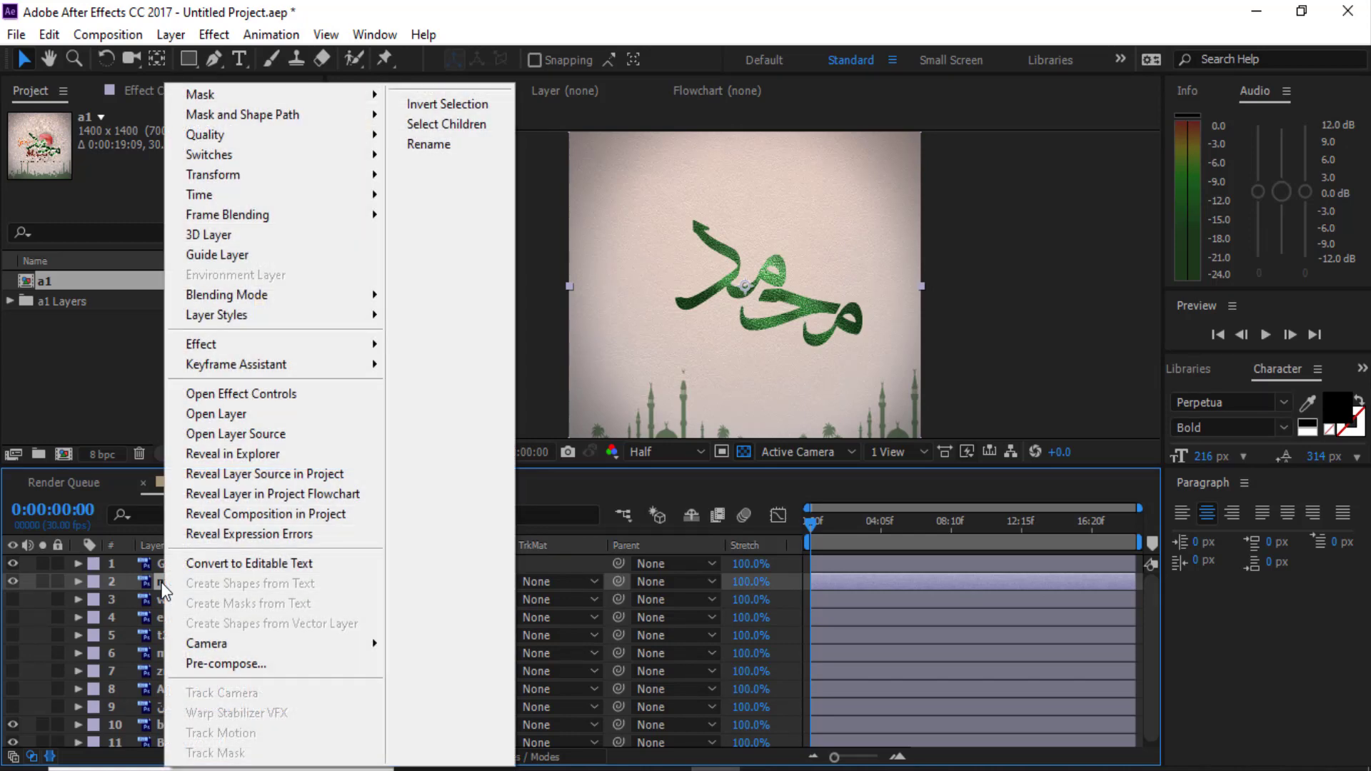
{"action": "left_click", "coordinate": [246, 663]}
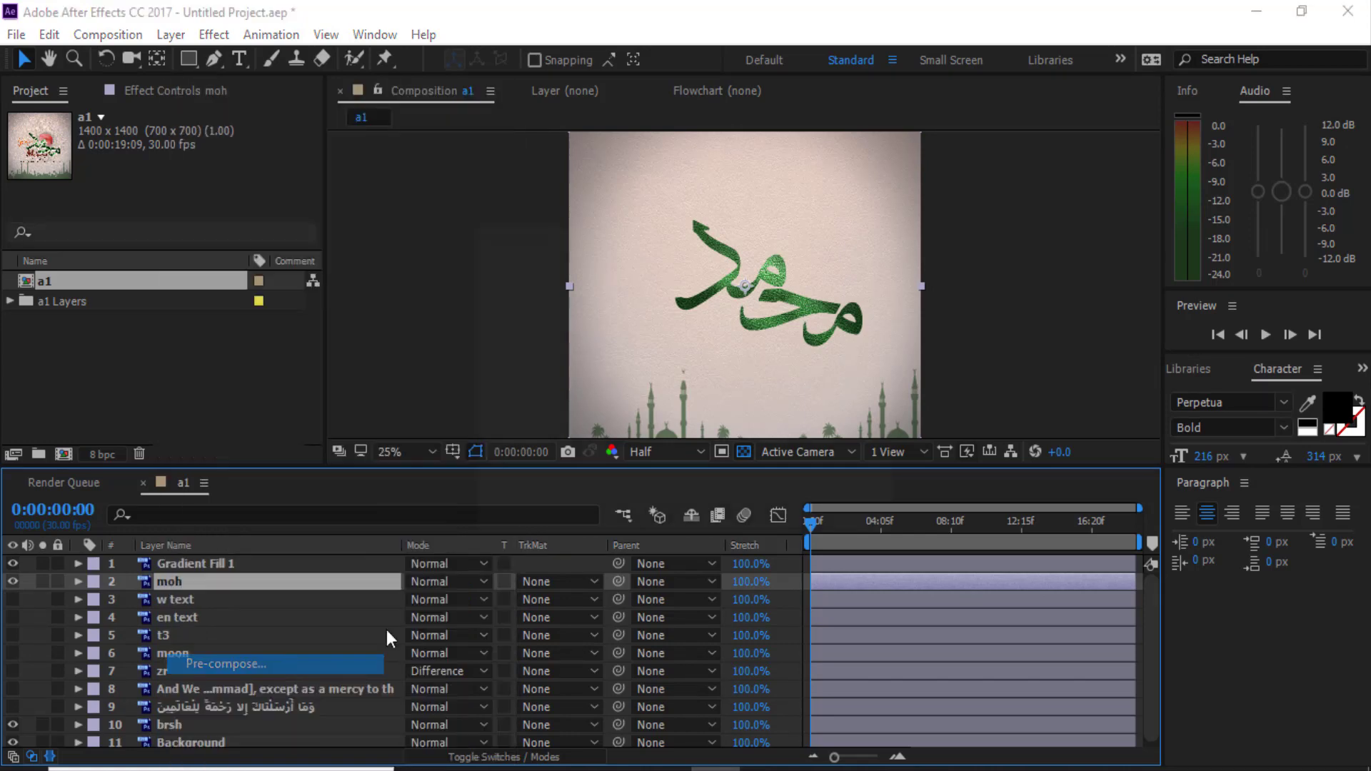
{"action": "left_click", "coordinate": [753, 513]}
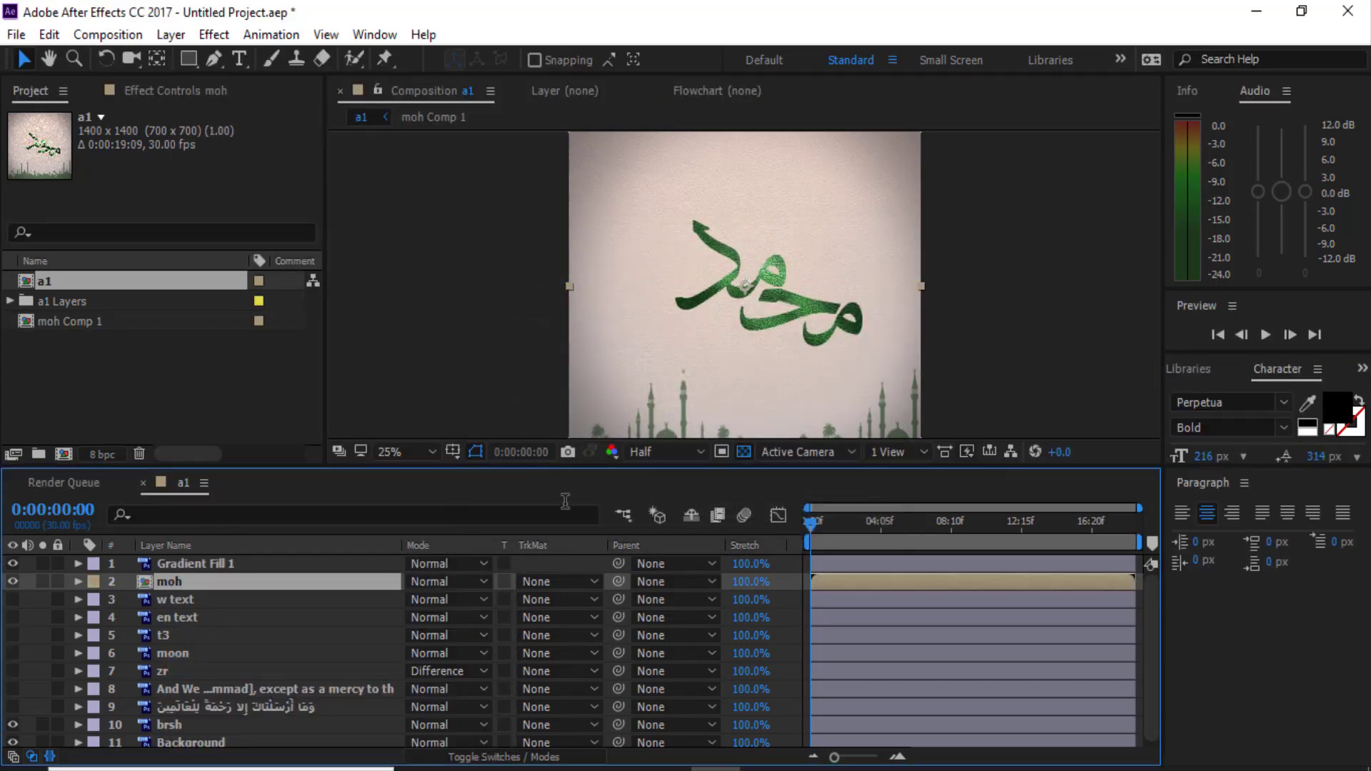
{"action": "double_click", "coordinate": [191, 584]}
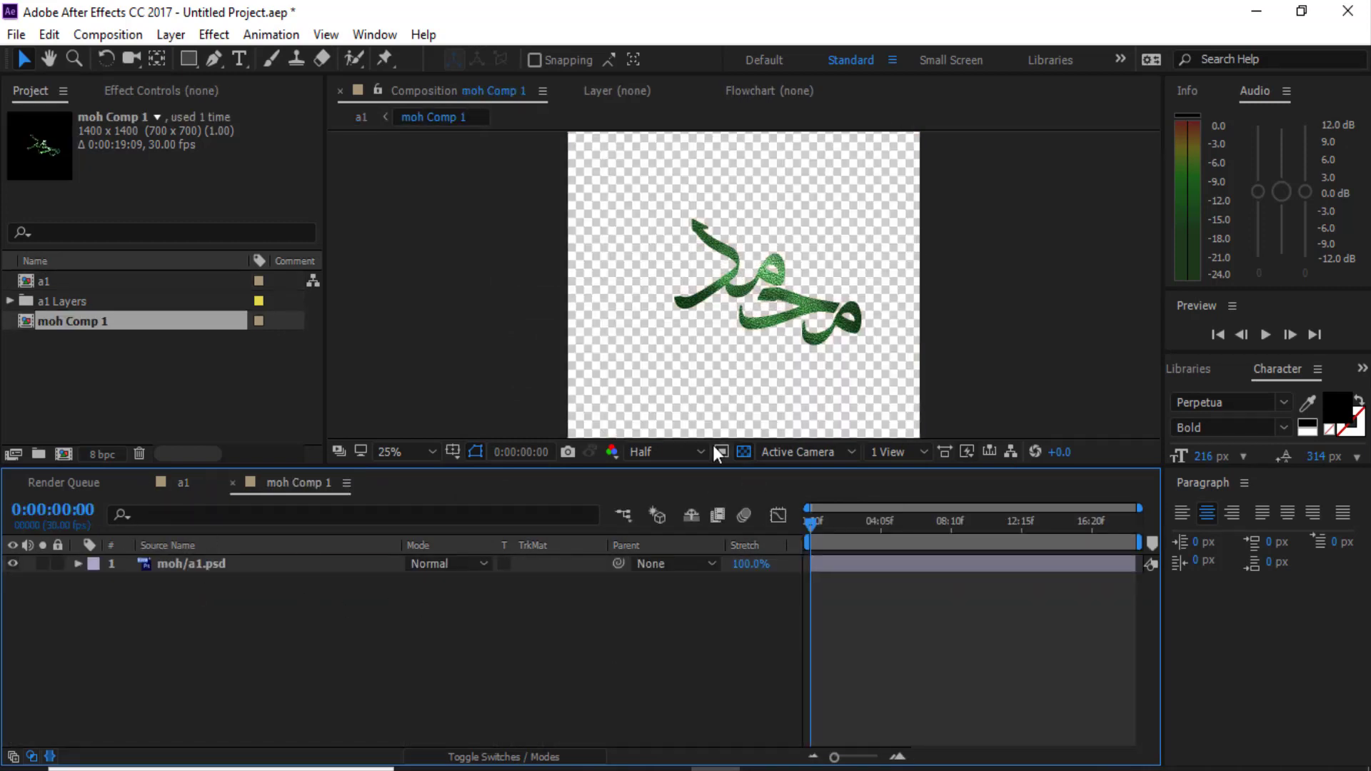
Turn off the transparency grid, zoom to 50%, and duplicate the moh/a1.psd layer
{"action": "left_click", "coordinate": [746, 452]}
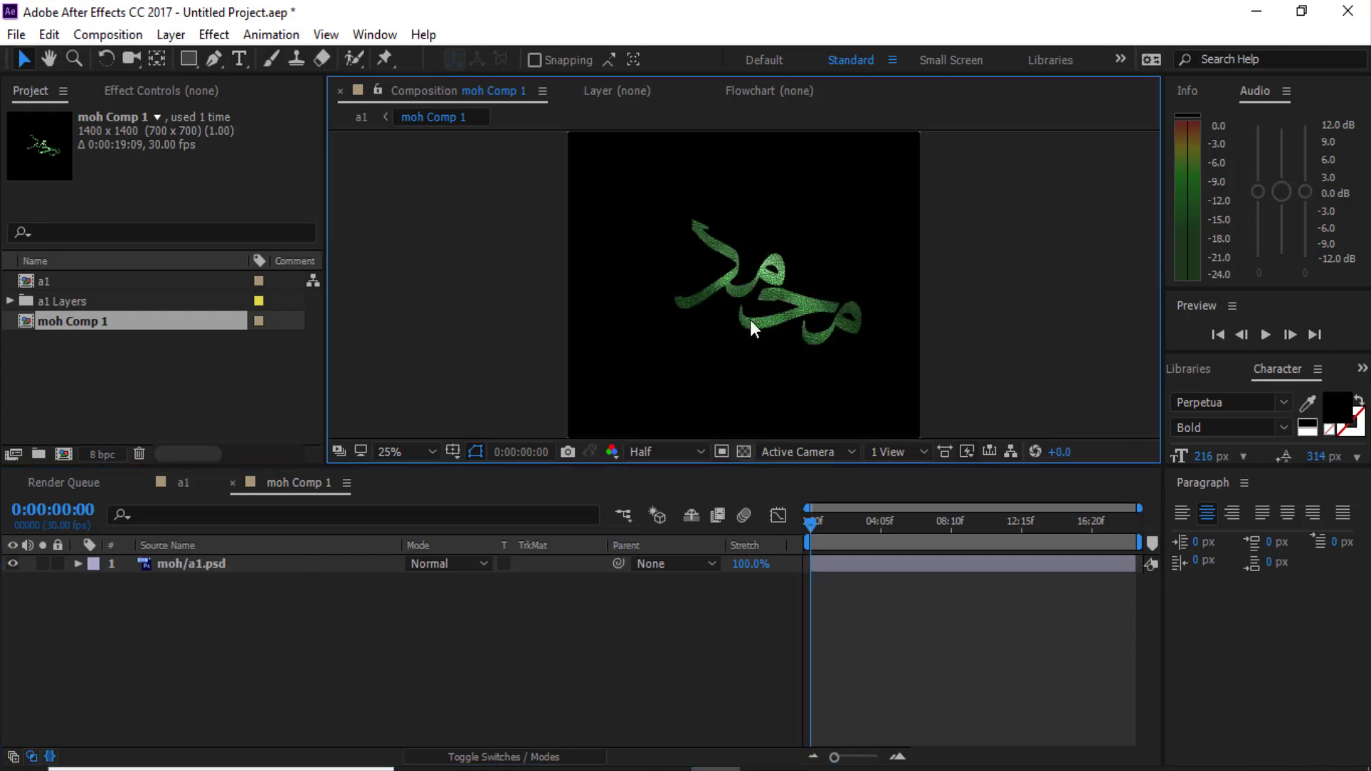
{"action": "key", "text": "period"}
{"action": "key", "text": "period"}
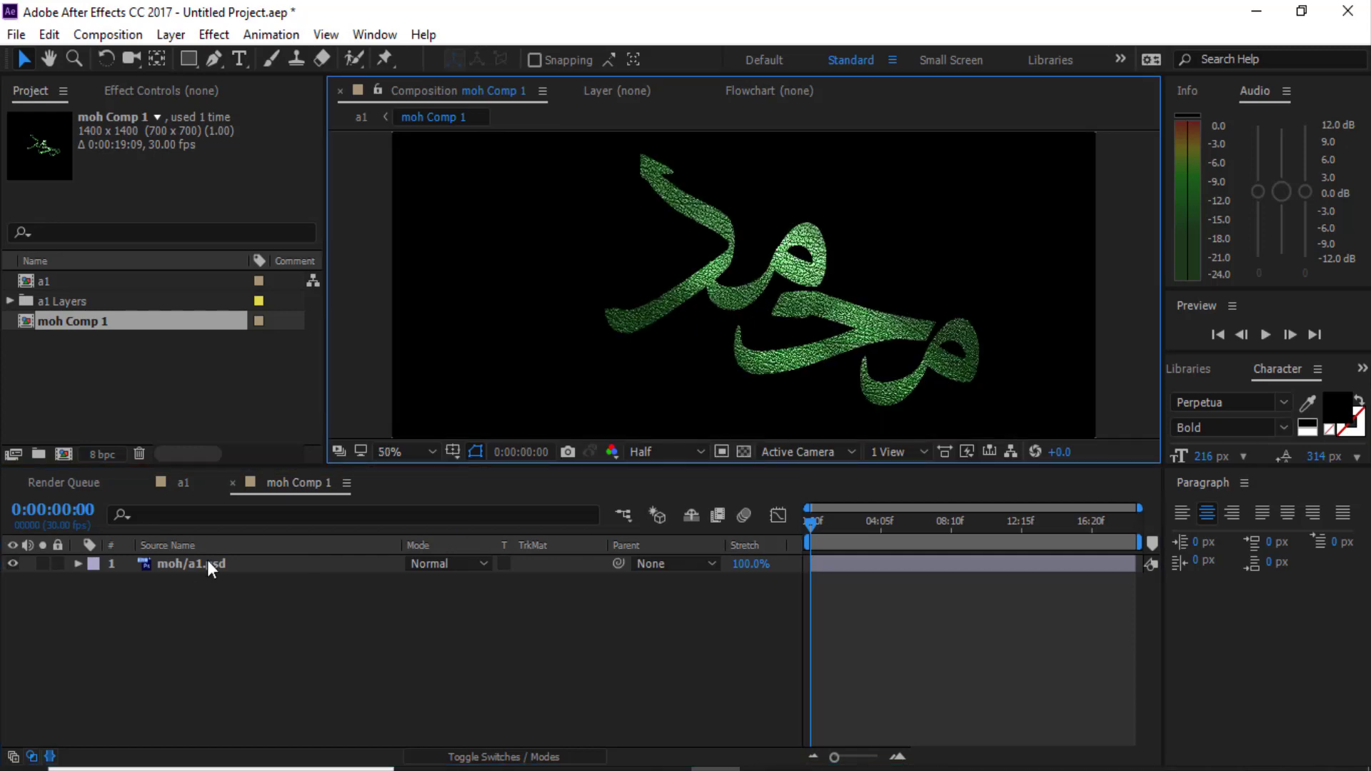
{"action": "left_click", "coordinate": [167, 563]}
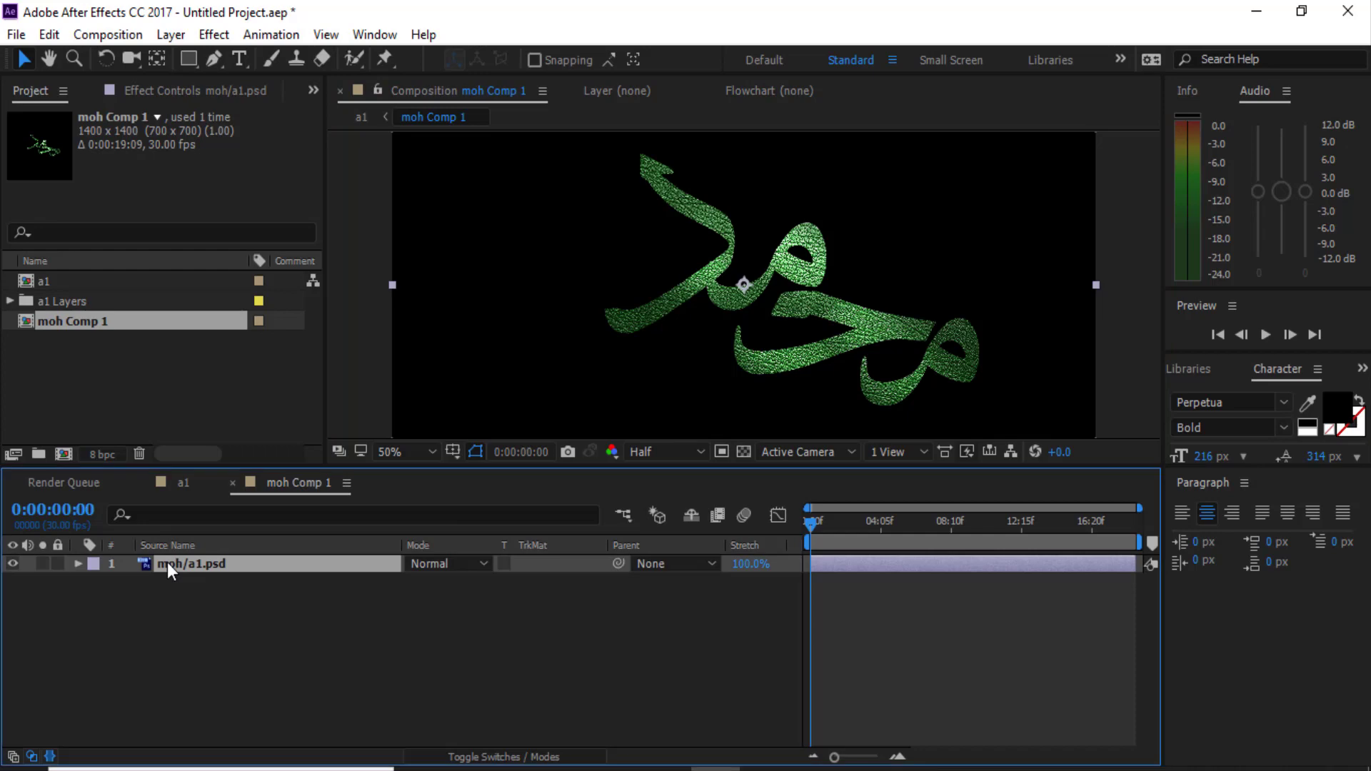
{"action": "key", "text": "ctrl+d"}
{"action": "key", "text": "ctrl+d"}
{"action": "key", "text": "ctrl+d"}
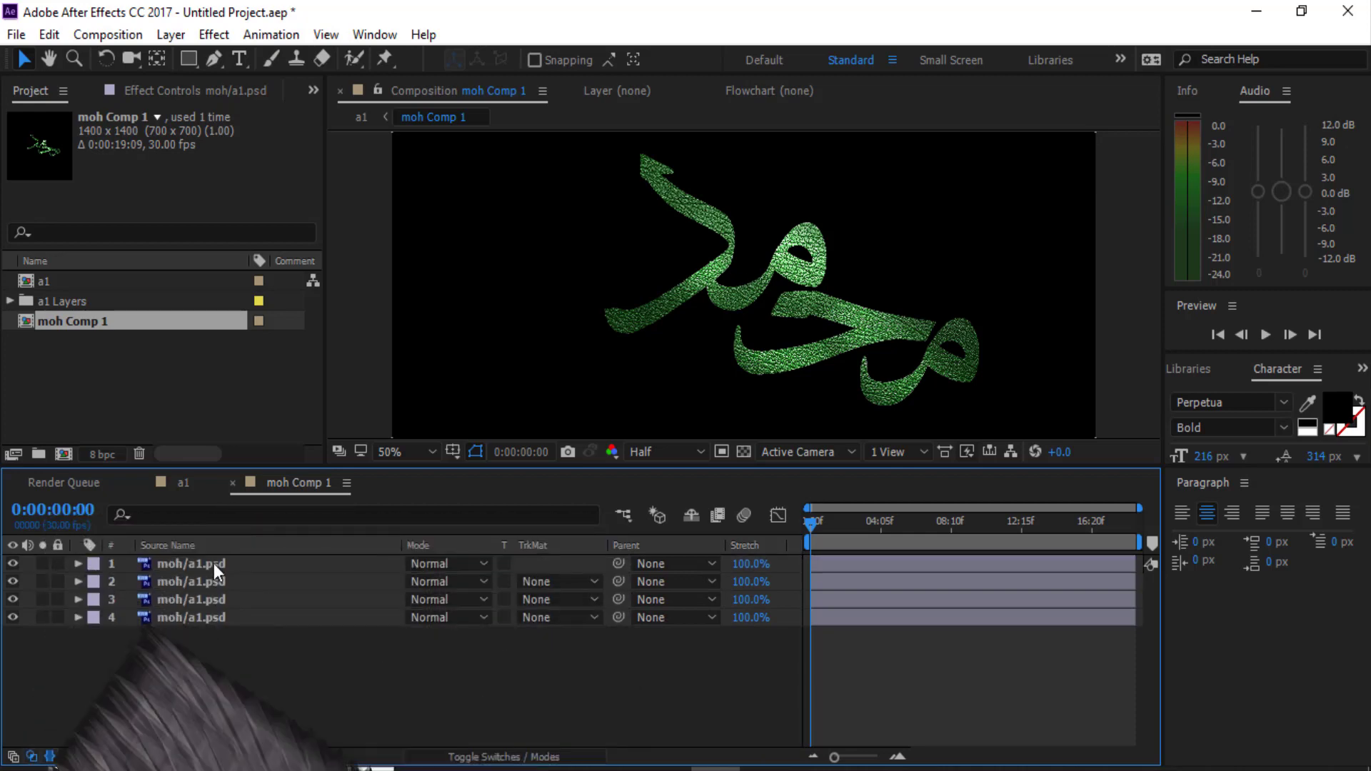
On layer 4, draw a closed Pen mask around the lower-right calligraphy stroke
{"action": "left_click", "coordinate": [14, 599]}
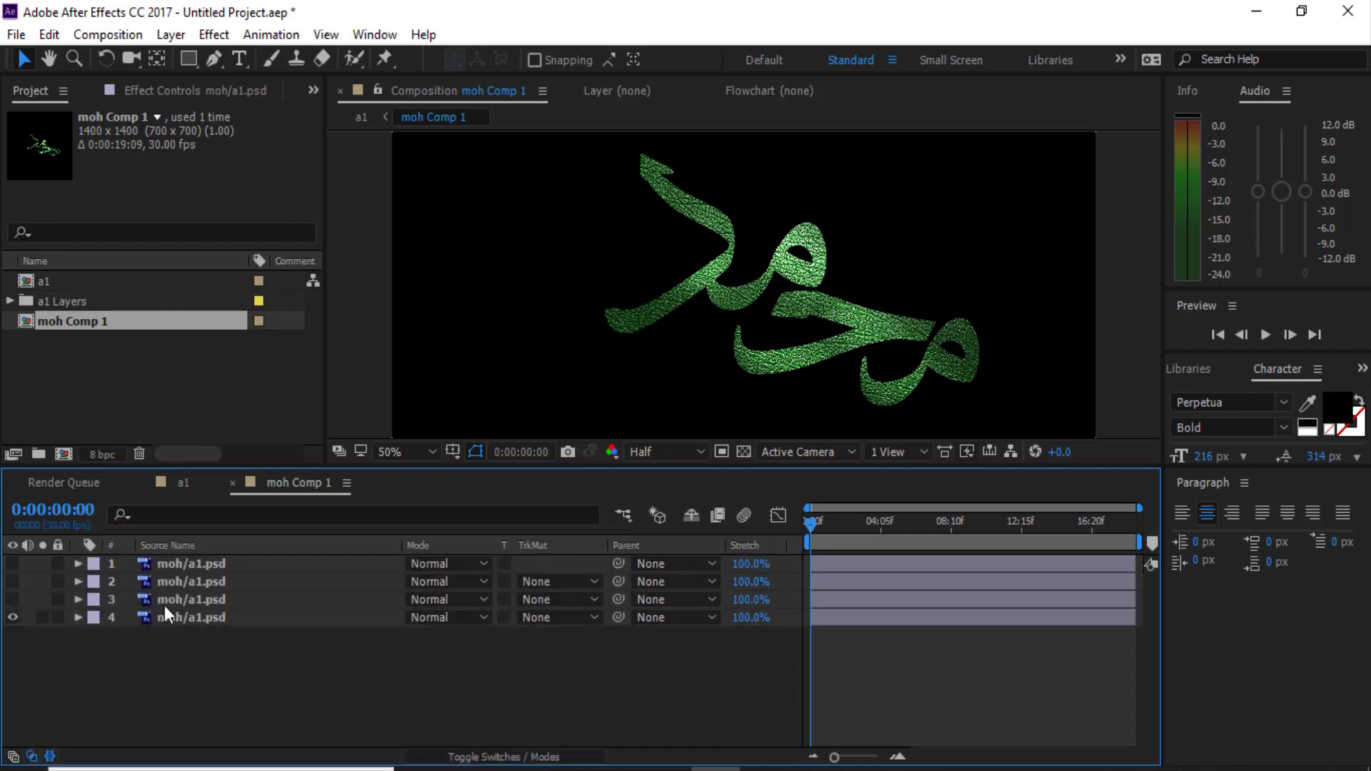
{"action": "left_click", "coordinate": [171, 620]}
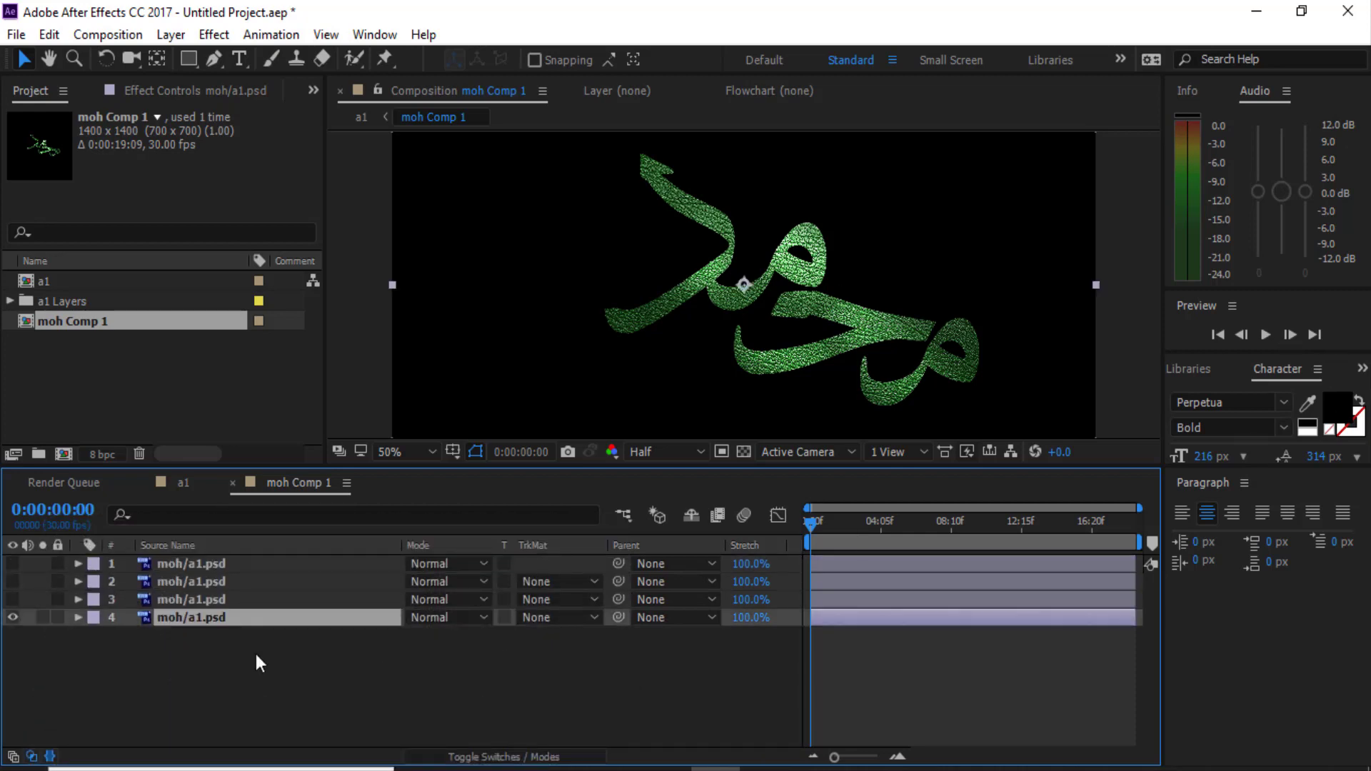
{"action": "left_click", "coordinate": [216, 60]}
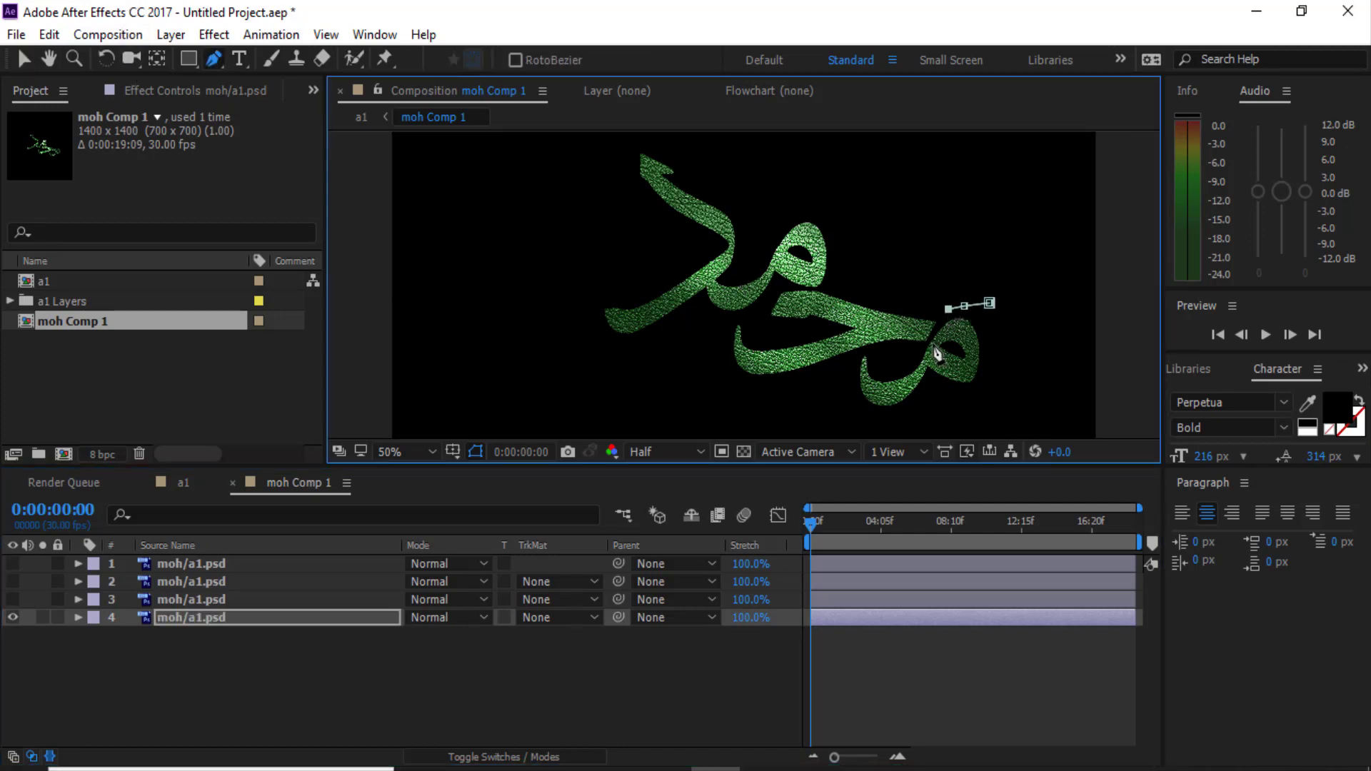
{"action": "left_click", "coordinate": [887, 364]}
{"action": "left_click", "coordinate": [870, 352]}
{"action": "left_click", "coordinate": [857, 353]}
{"action": "left_click", "coordinate": [846, 394]}
{"action": "left_click", "coordinate": [856, 418]}
{"action": "left_click", "coordinate": [941, 399]}
{"action": "left_click", "coordinate": [997, 383]}
{"action": "left_click", "coordinate": [1002, 321]}
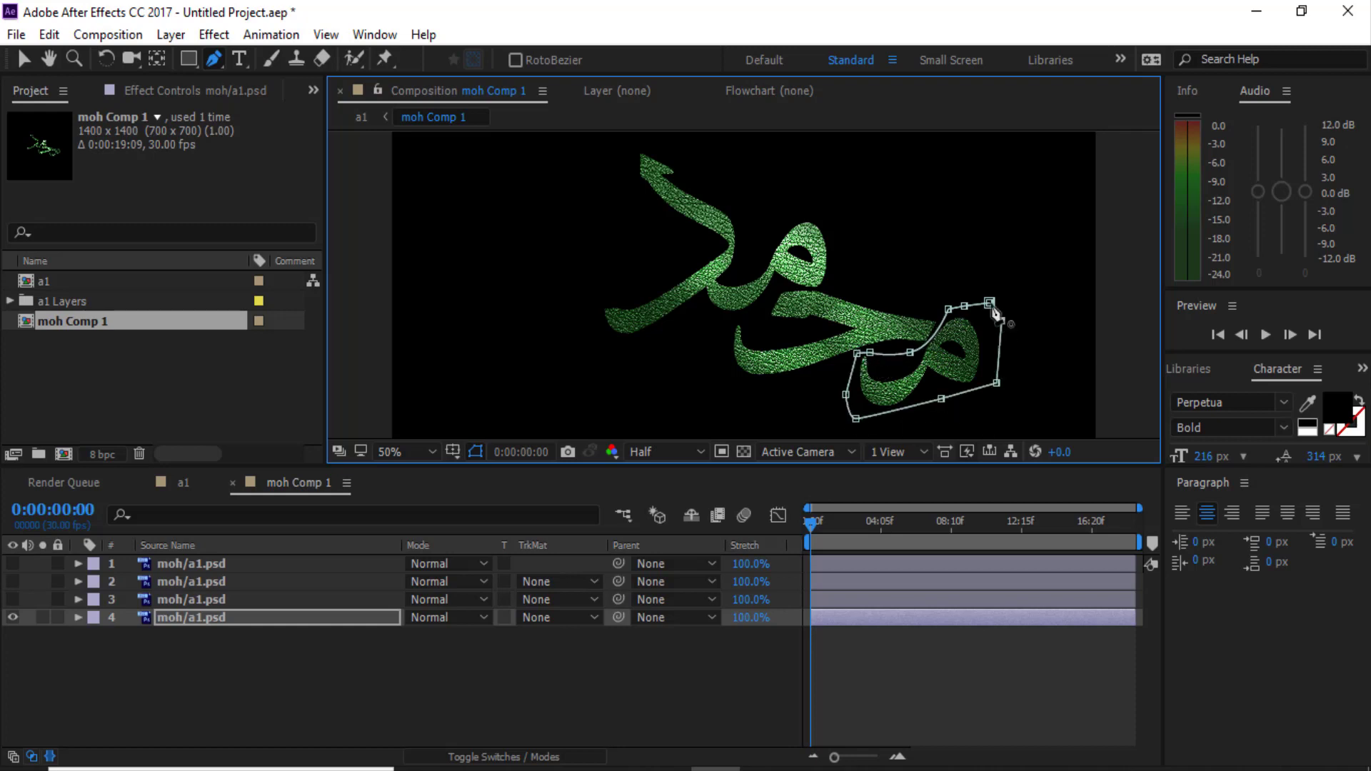
{"action": "left_click", "coordinate": [989, 303]}
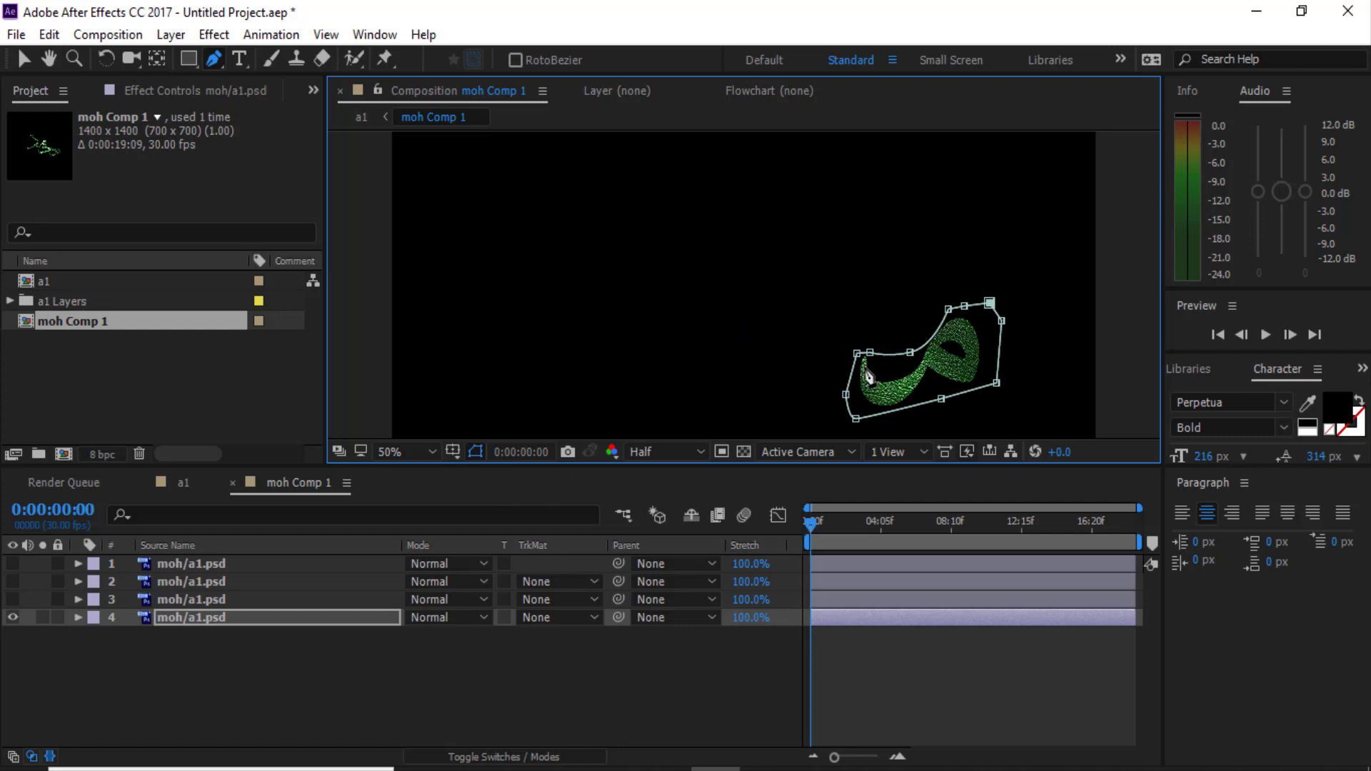
{"action": "left_click", "coordinate": [211, 602]}
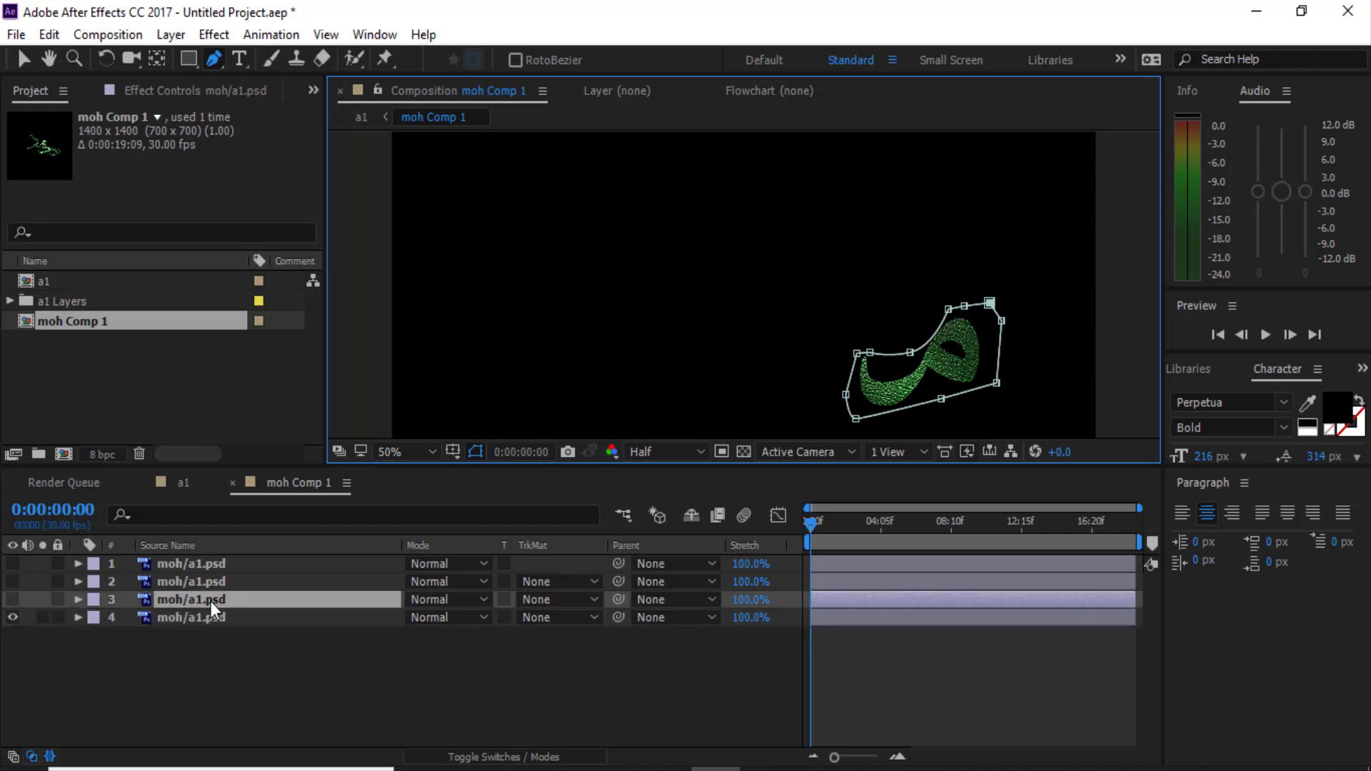
Show only layer 3 and pen-mask around its sweeping lower curved stroke
{"action": "left_click", "coordinate": [13, 617]}
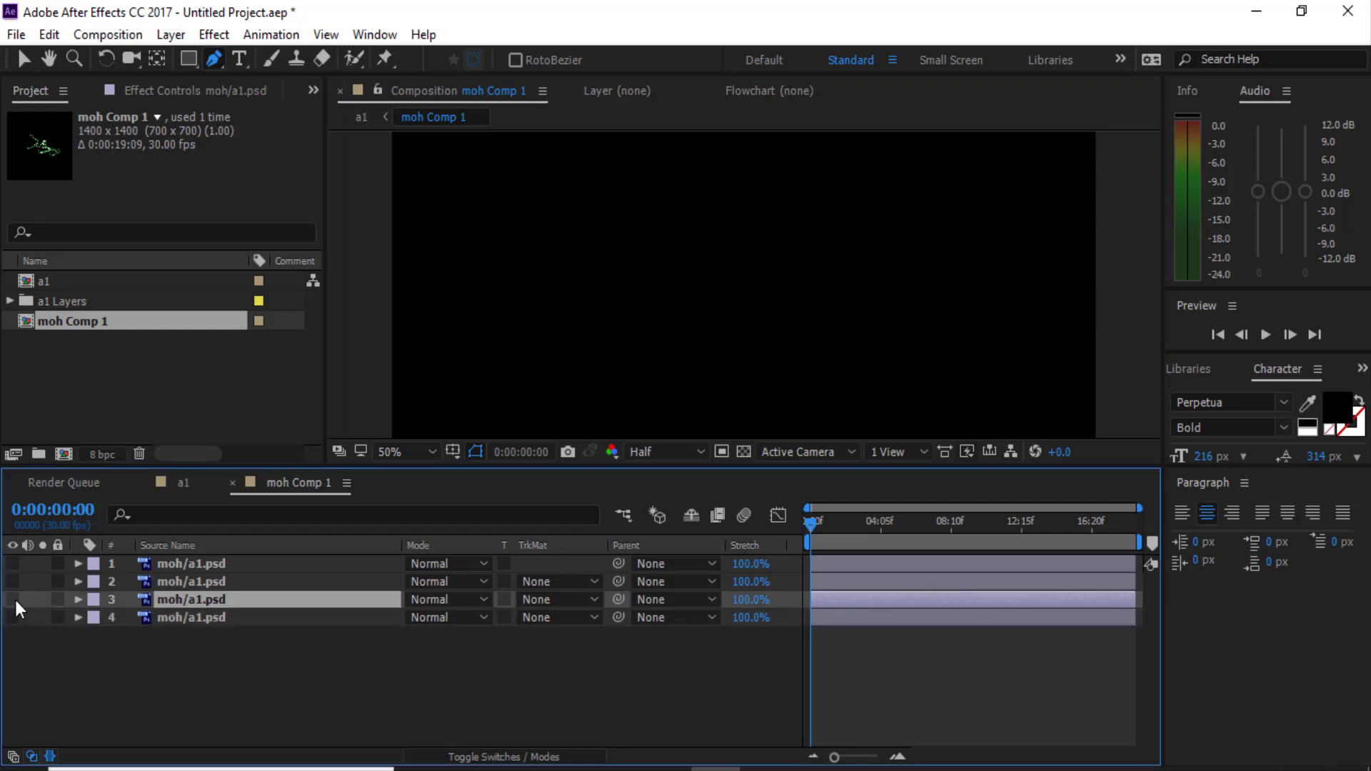
{"action": "left_click", "coordinate": [13, 599]}
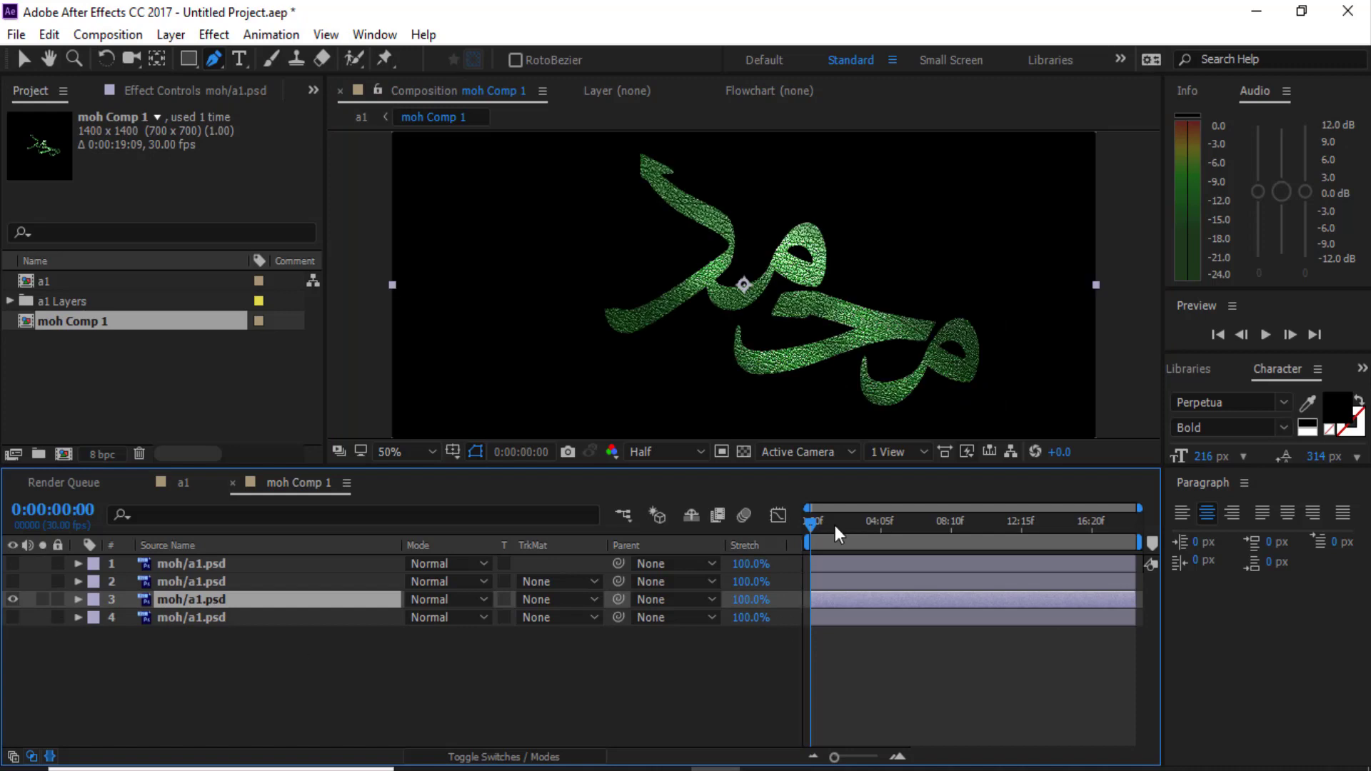
{"action": "left_click", "coordinate": [949, 308]}
{"action": "mouse_move", "coordinate": [892, 354]}
{"action": "left_mouse_down"}
{"action": "mouse_move", "coordinate": [861, 351]}
{"action": "mouse_move", "coordinate": [830, 390]}
{"action": "left_mouse_up"}
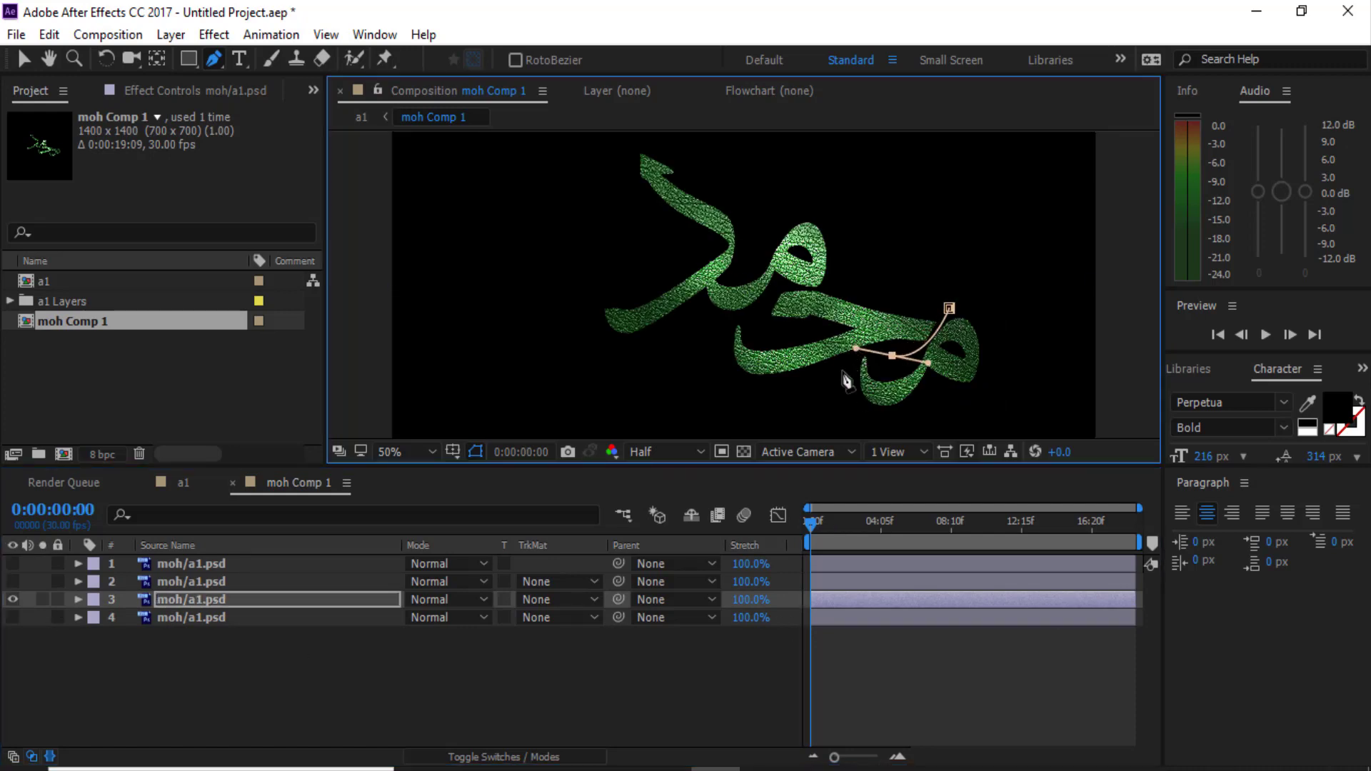
{"action": "left_click", "coordinate": [772, 387]}
{"action": "left_click", "coordinate": [716, 367]}
{"action": "left_click", "coordinate": [725, 325]}
{"action": "left_click", "coordinate": [747, 311]}
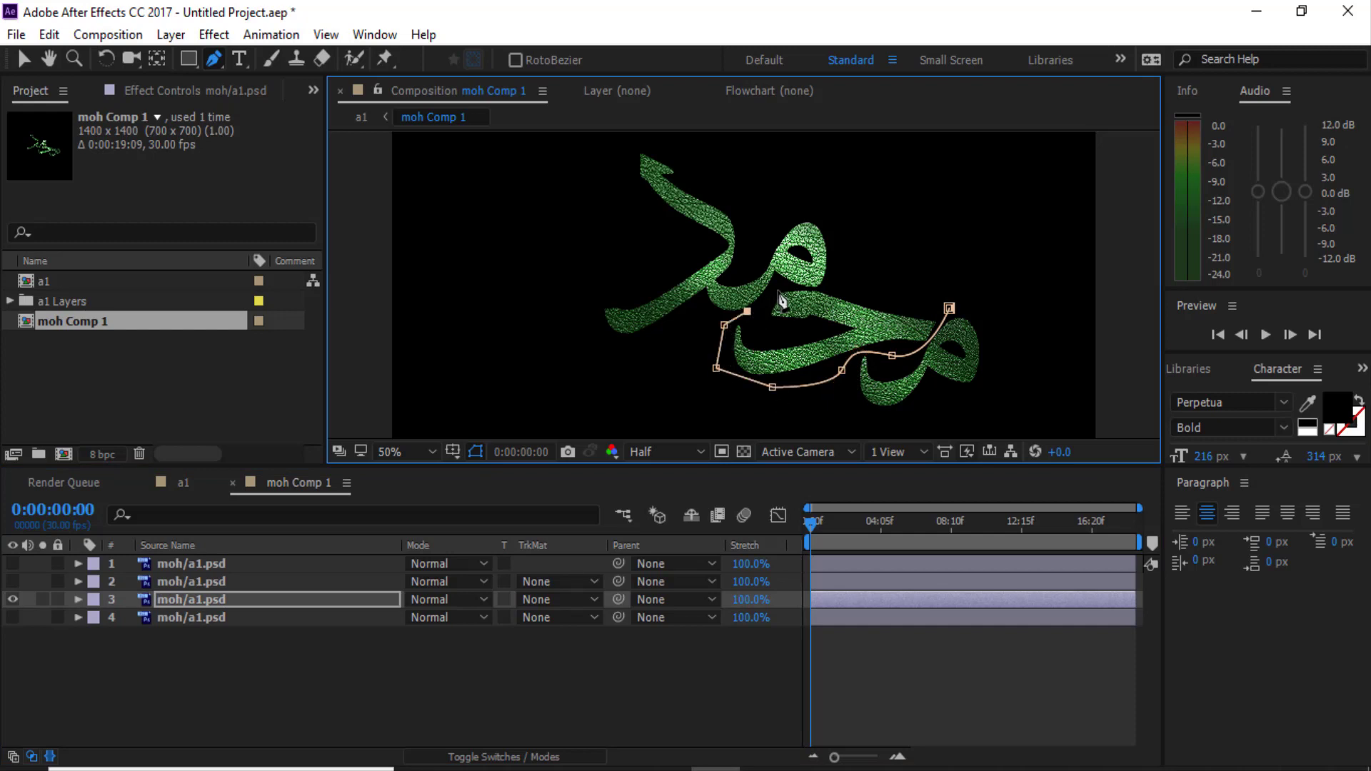
{"action": "left_click", "coordinate": [777, 290]}
{"action": "left_click_drag", "start_coordinate": [834, 289], "coordinate": [846, 279]}
{"action": "left_click", "coordinate": [922, 280]}
Select layer 2 and make it visible
{"action": "left_click", "coordinate": [165, 580]}
{"action": "left_click", "coordinate": [13, 600]}
{"action": "left_click", "coordinate": [12, 581]}
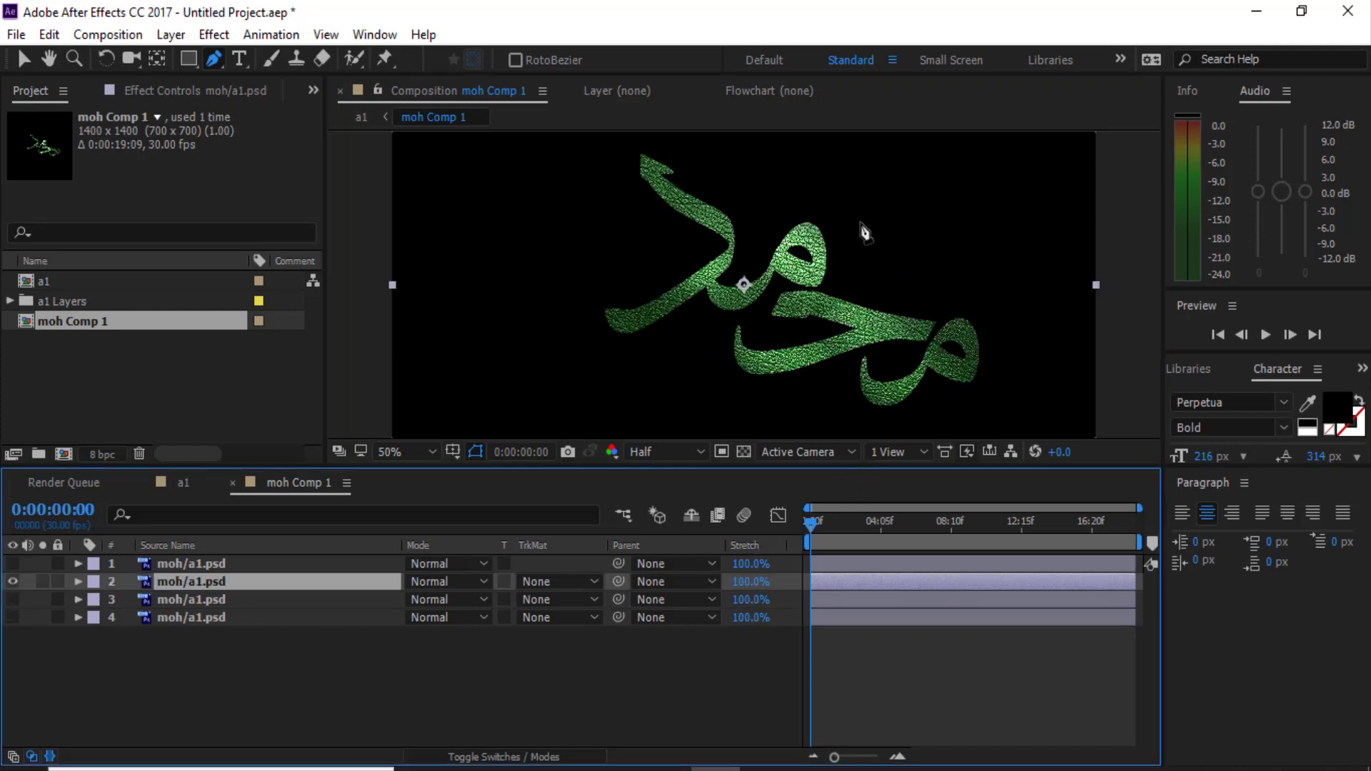
Start a pen mask on layer 2 below the middle stroke, keeping its points curved
{"action": "mouse_move", "coordinate": [826, 212]}
{"action": "left_mouse_down"}
{"action": "mouse_move", "coordinate": [838, 265]}
{"action": "mouse_move", "coordinate": [722, 271]}
{"action": "left_mouse_up"}
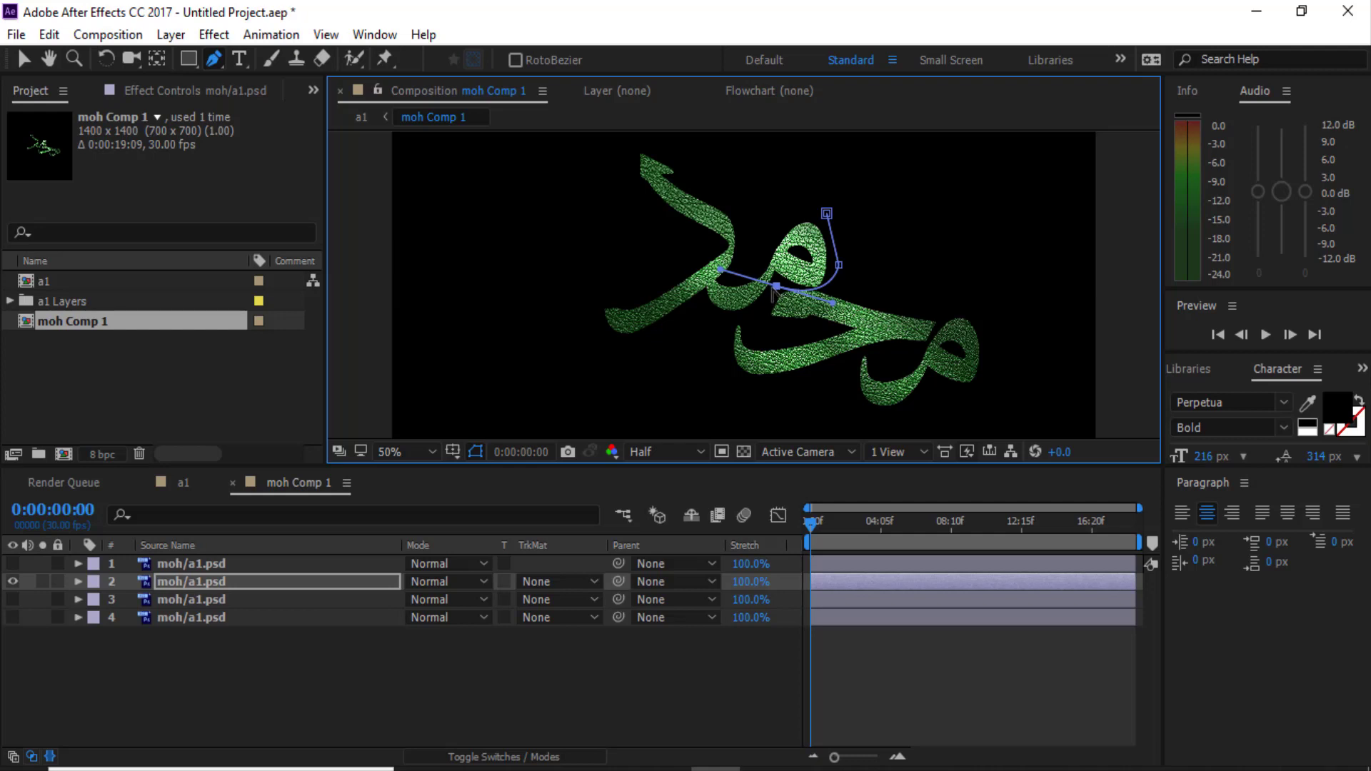
{"action": "left_click_drag", "start_coordinate": [705, 308], "coordinate": [679, 279]}
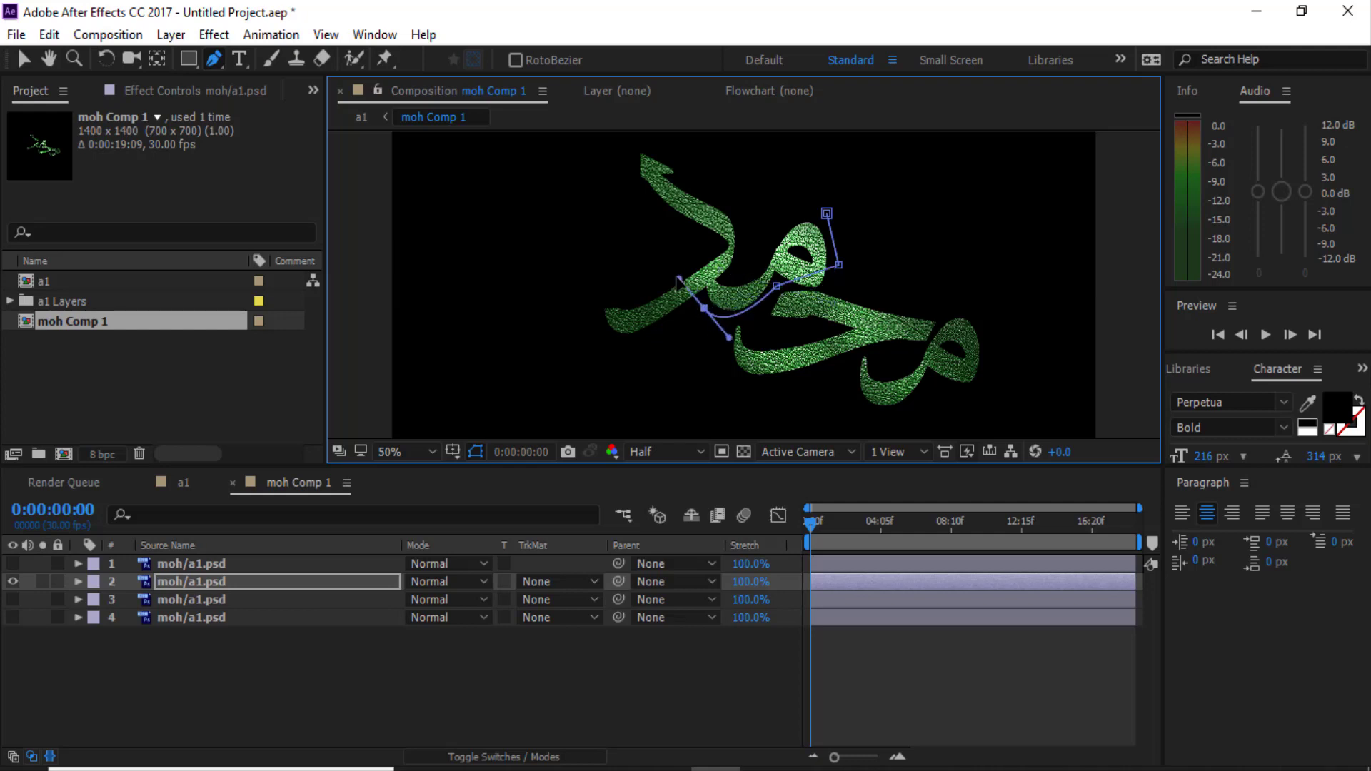
{"action": "left_click", "coordinate": [703, 308], "text": "alt"}
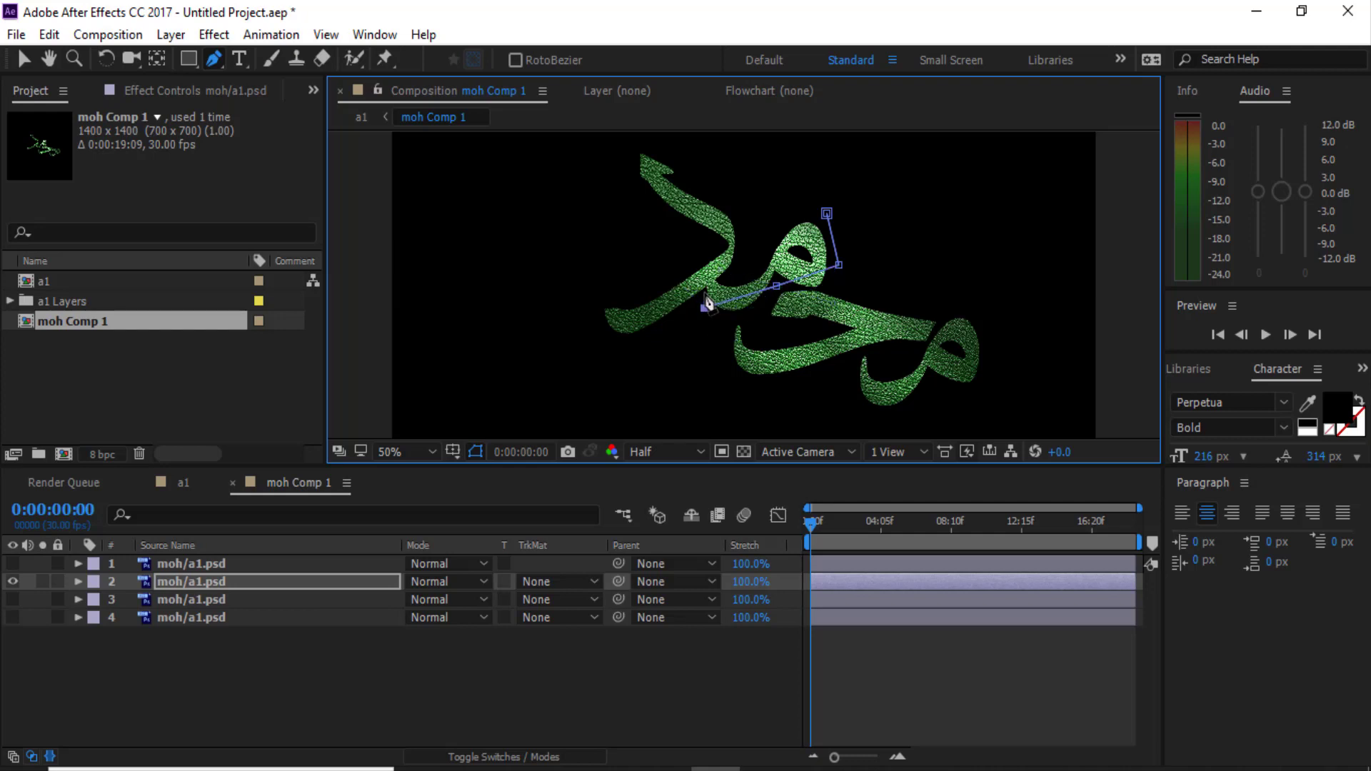
{"action": "key", "text": "ctrl+z"}
{"action": "left_click_drag", "start_coordinate": [704, 307], "coordinate": [739, 327]}
{"action": "key", "text": "ctrl+z"}
{"action": "mouse_move", "coordinate": [682, 290]}
{"action": "left_mouse_down"}
{"action": "mouse_move", "coordinate": [690, 305]}
{"action": "mouse_move", "coordinate": [723, 290]}
{"action": "left_mouse_up"}
Add the remaining mask points and close the outline around the middle curved stroke
{"action": "left_click", "coordinate": [717, 278]}
{"action": "left_click", "coordinate": [745, 260]}
{"action": "left_click", "coordinate": [794, 169]}
{"action": "left_click", "coordinate": [845, 188]}
{"action": "left_click", "coordinate": [827, 214]}
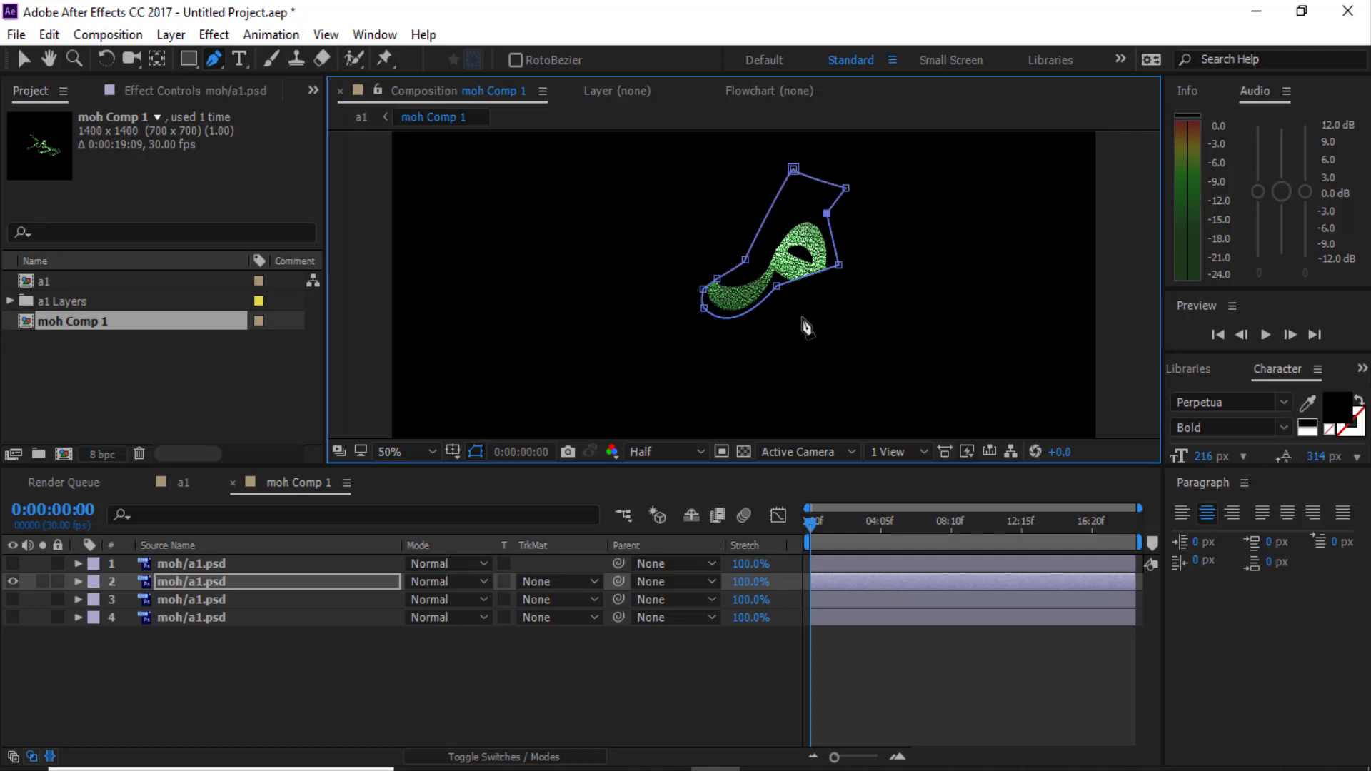
Move one mask point lower to fit the stroke, then show layer 1 alone
{"action": "left_click", "coordinate": [778, 289]}
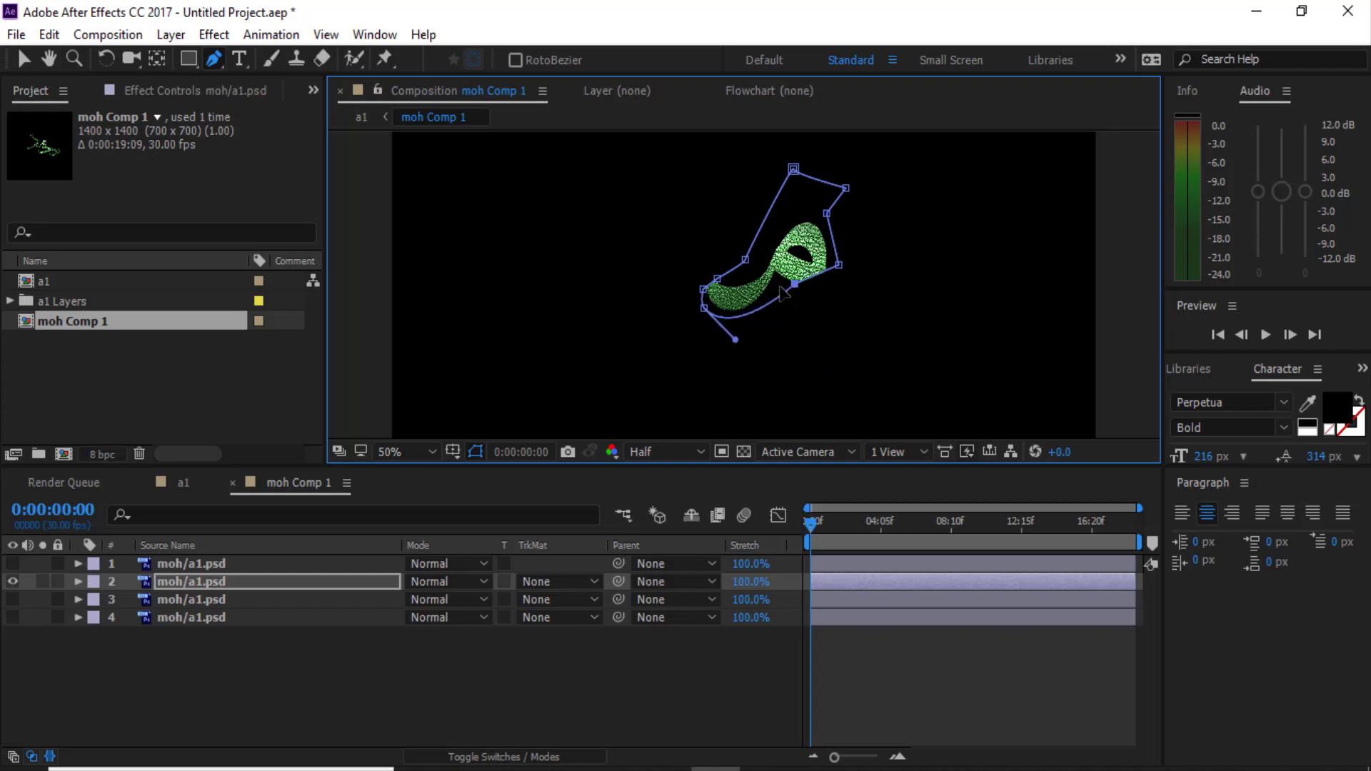
{"action": "left_click_drag", "start_coordinate": [839, 264], "coordinate": [836, 295]}
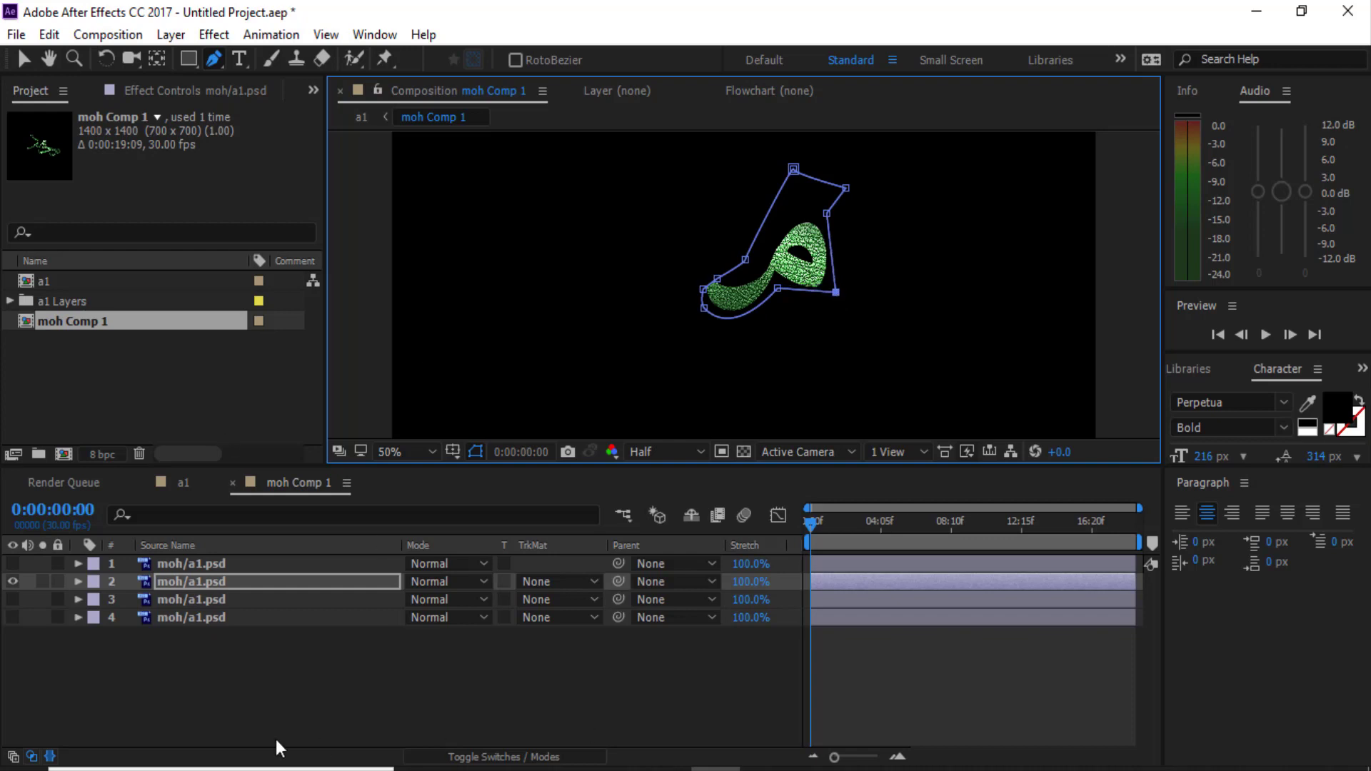
{"action": "key", "text": "ctrl+Up"}
{"action": "left_click", "coordinate": [11, 581]}
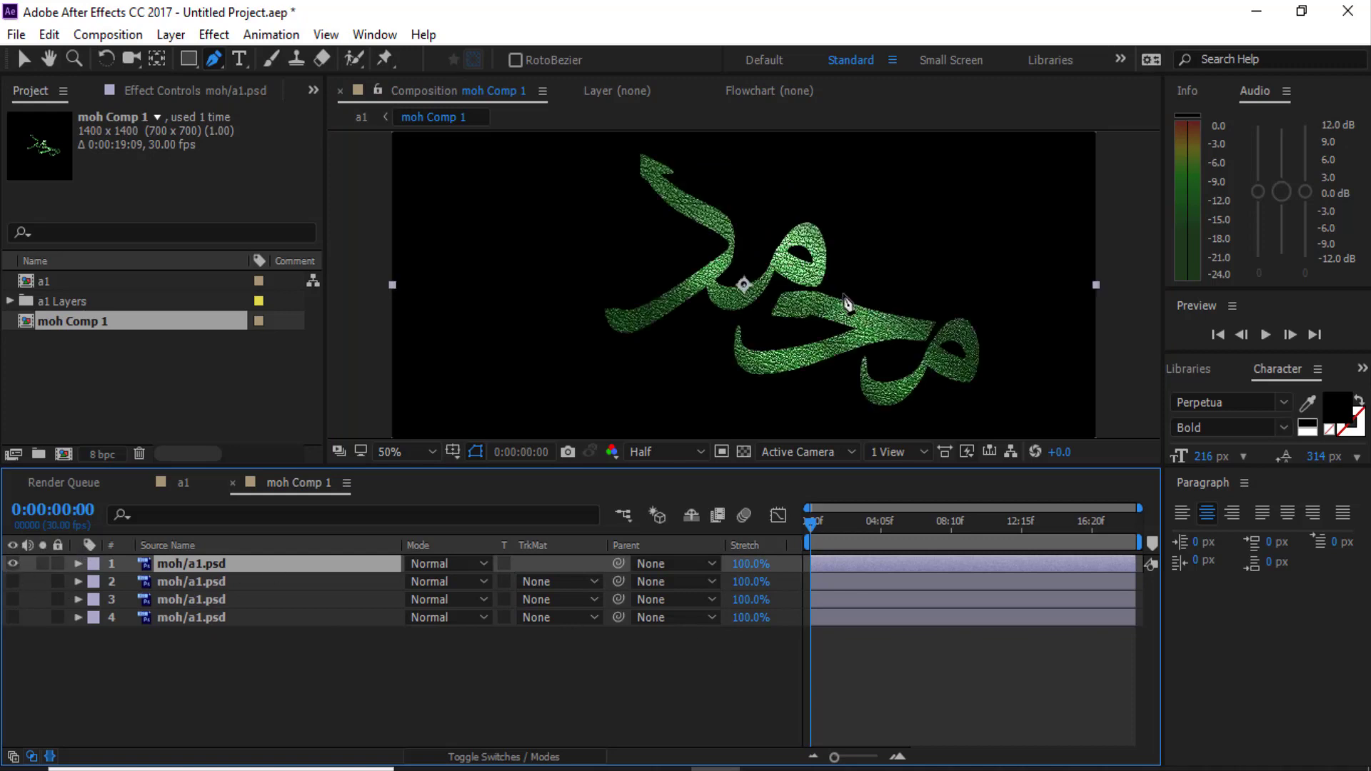
Place pen mask points on layer 1 down along the upper-left stroke
{"action": "left_click", "coordinate": [642, 143]}
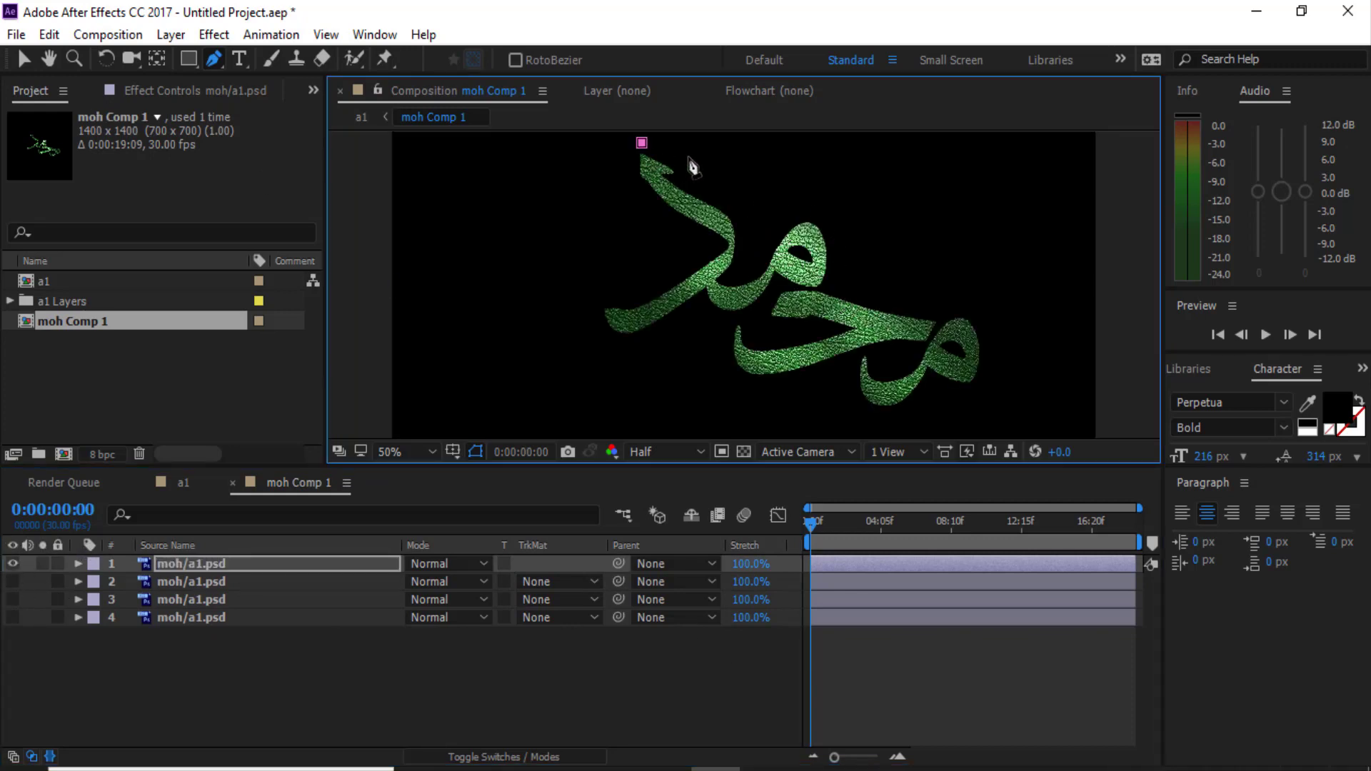
{"action": "left_click", "coordinate": [688, 155]}
{"action": "left_click", "coordinate": [708, 178]}
{"action": "left_click", "coordinate": [736, 207]}
{"action": "left_click", "coordinate": [744, 223]}
{"action": "left_click", "coordinate": [746, 266]}
{"action": "left_click", "coordinate": [733, 277]}
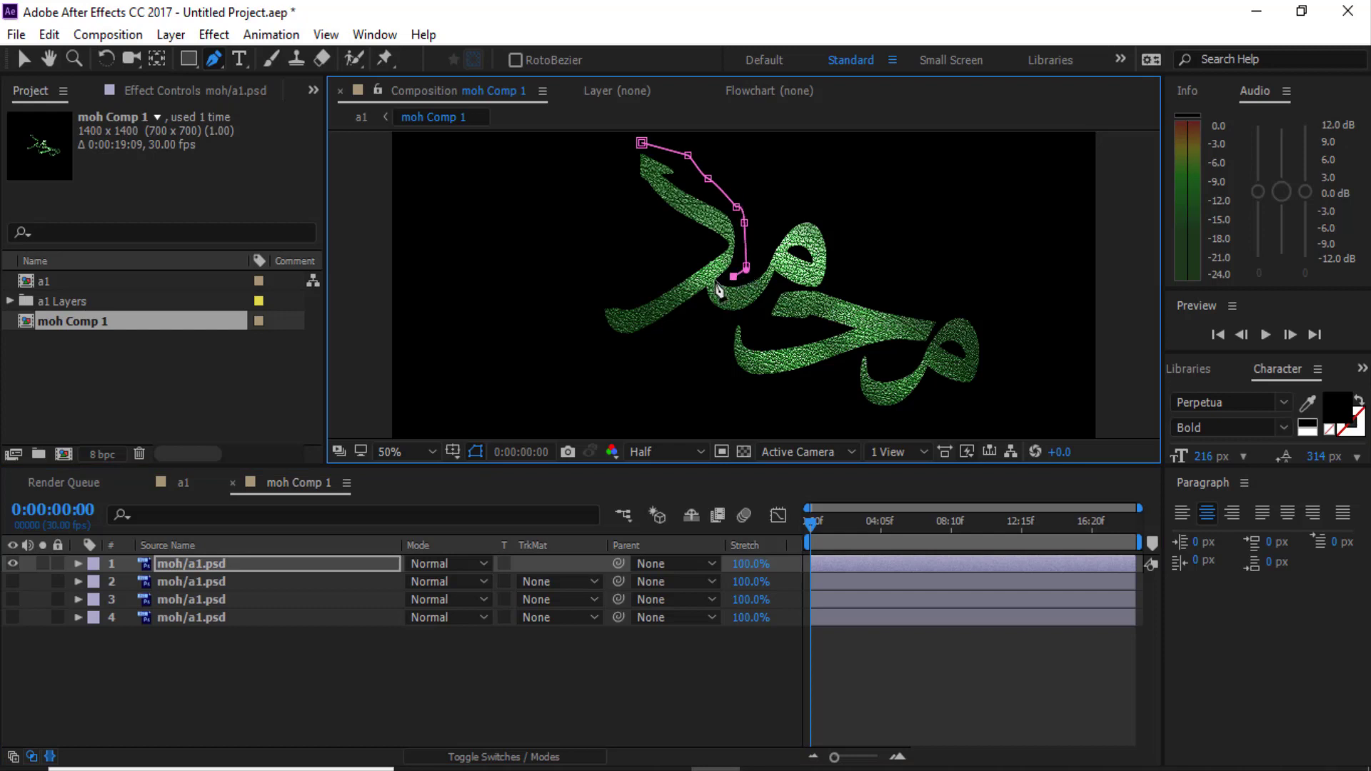
{"action": "left_click", "coordinate": [715, 281]}
Outline the rest of the upper-left stroke and close the mask
{"action": "left_click", "coordinate": [689, 316]}
{"action": "left_click", "coordinate": [600, 355]}
{"action": "left_click", "coordinate": [569, 313]}
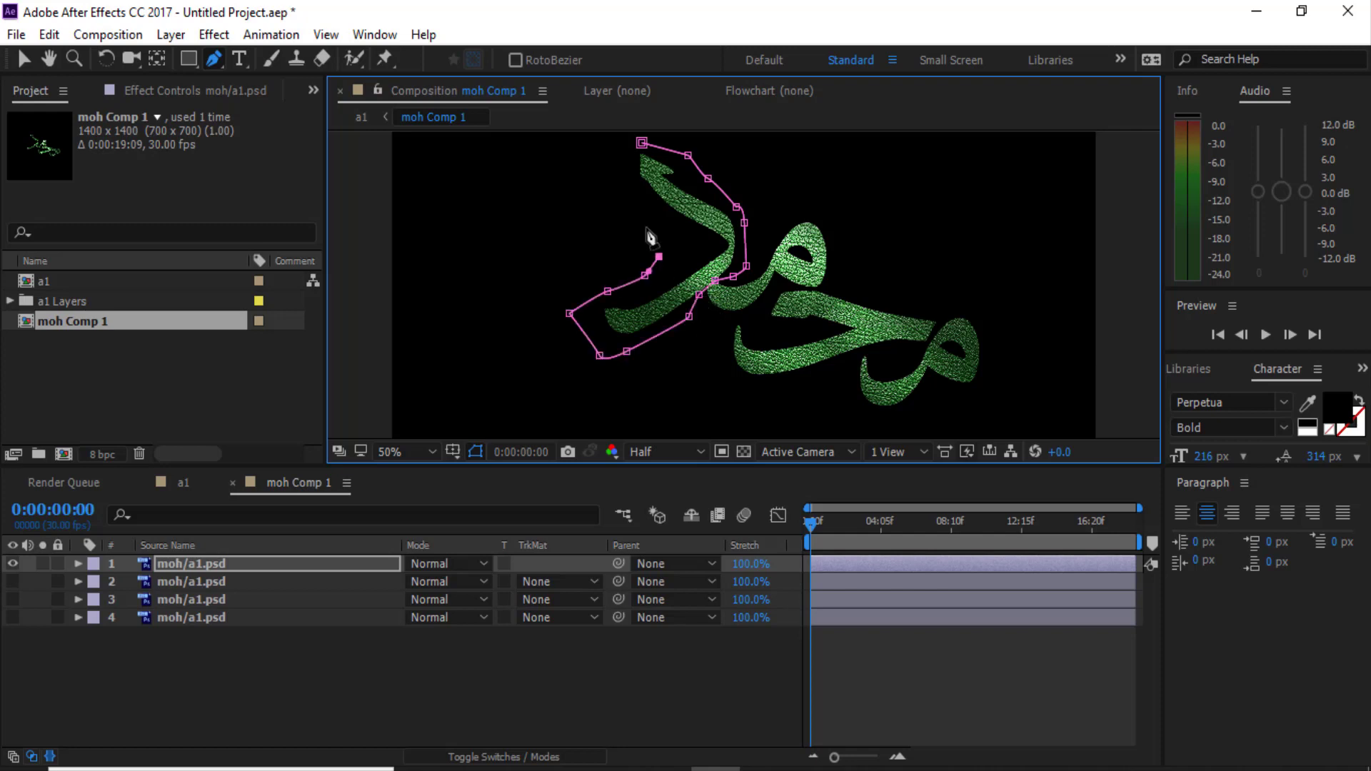
{"action": "left_click", "coordinate": [644, 275]}
{"action": "left_click", "coordinate": [615, 172]}
{"action": "left_click", "coordinate": [642, 143]}
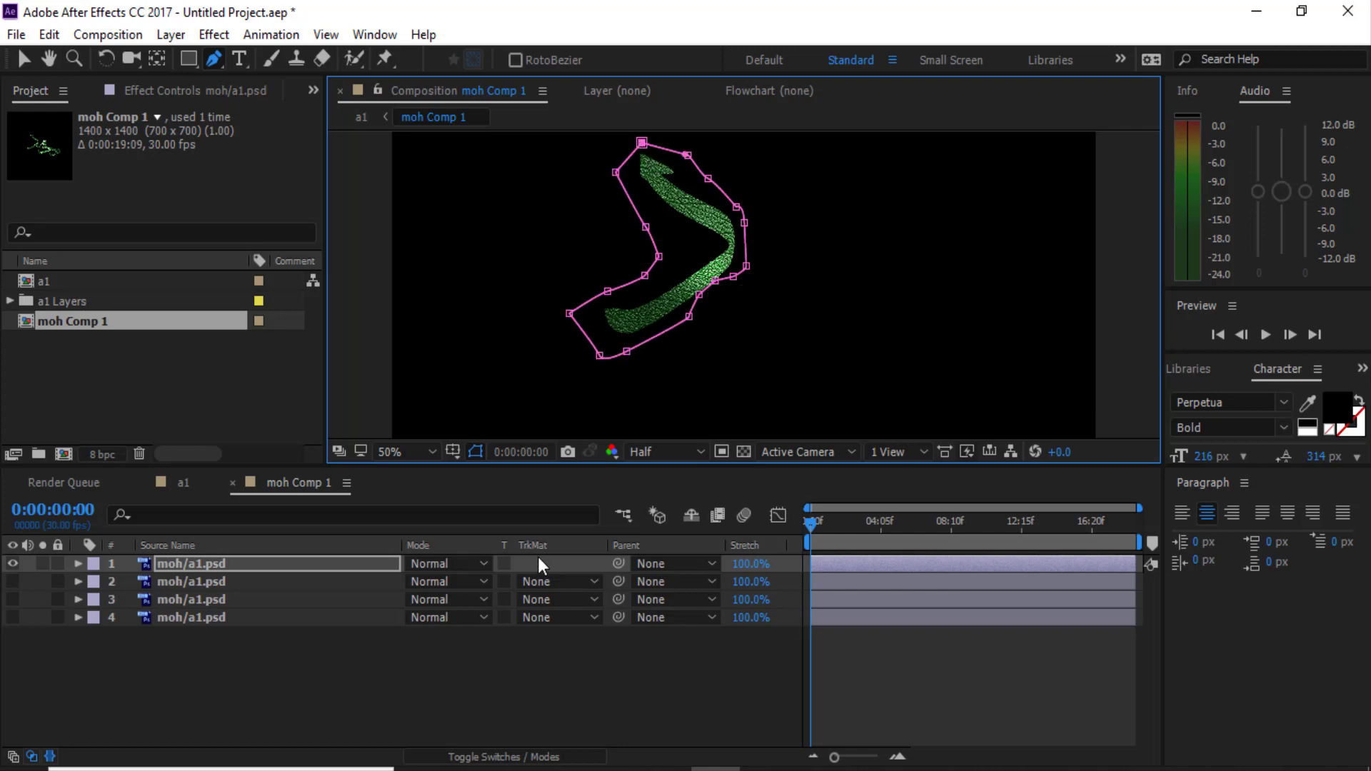
Make layers 2, 3 and 4 visible again and select layer 4
{"action": "left_click", "coordinate": [15, 581]}
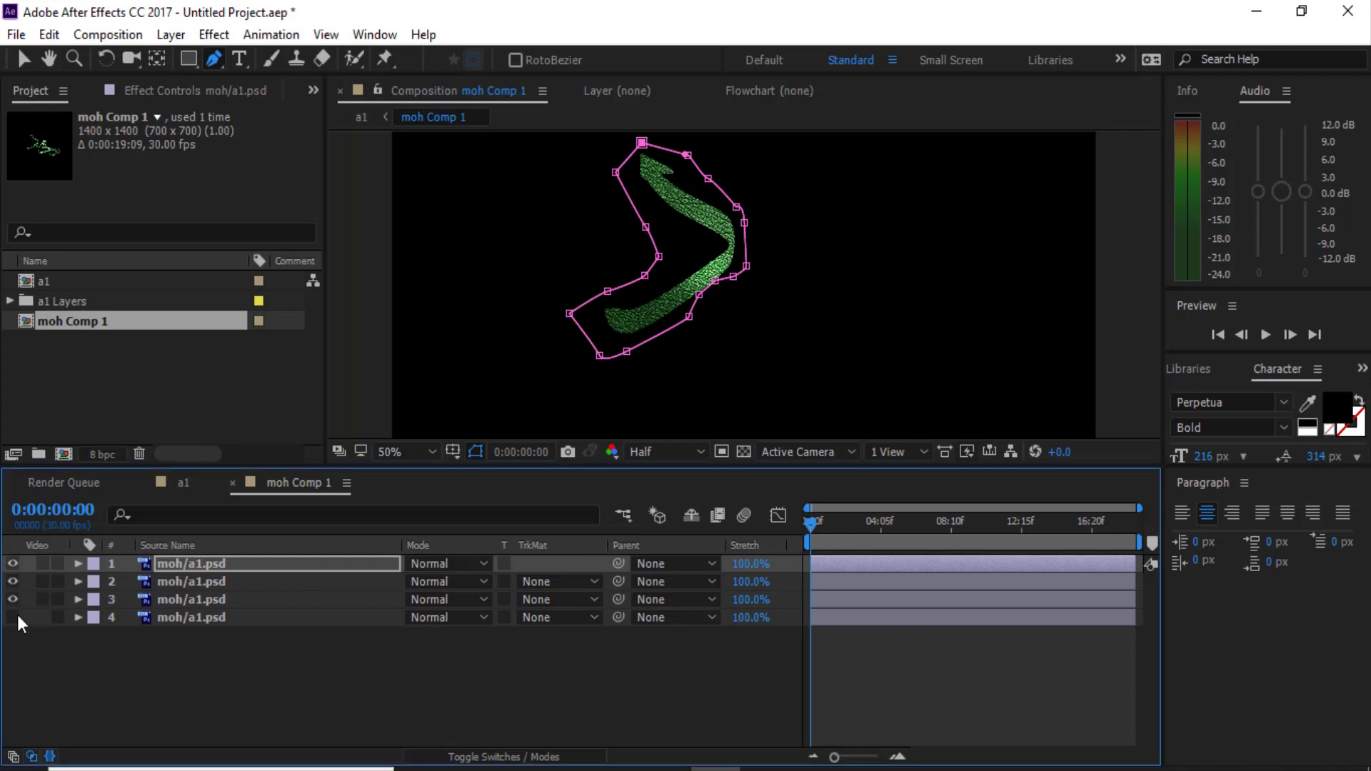
{"action": "left_click", "coordinate": [16, 617]}
{"action": "left_click", "coordinate": [268, 712]}
{"action": "left_click", "coordinate": [179, 617]}
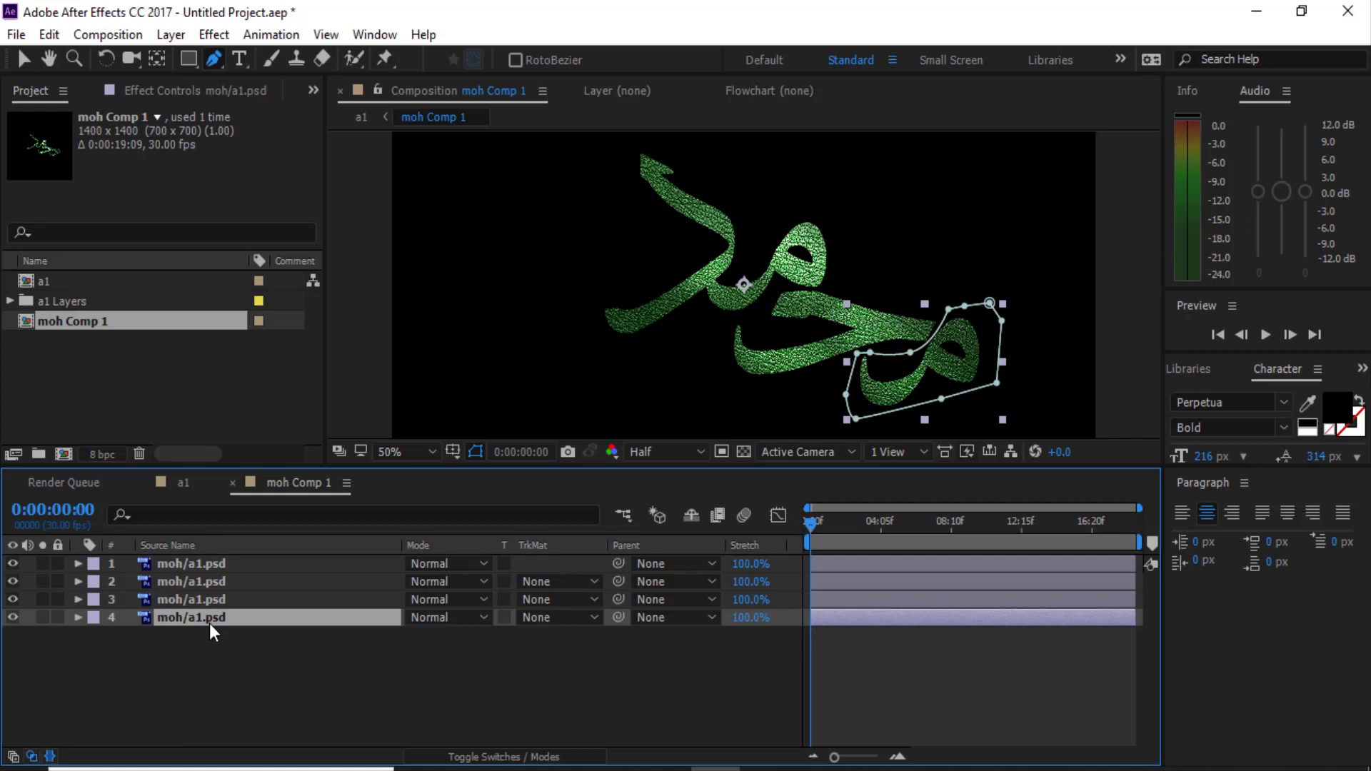
Reveal layer 4's Opacity and keyframe it at 0% at the start
{"action": "key", "text": "t"}
{"action": "left_click", "coordinate": [78, 617]}
{"action": "left_click", "coordinate": [79, 618]}
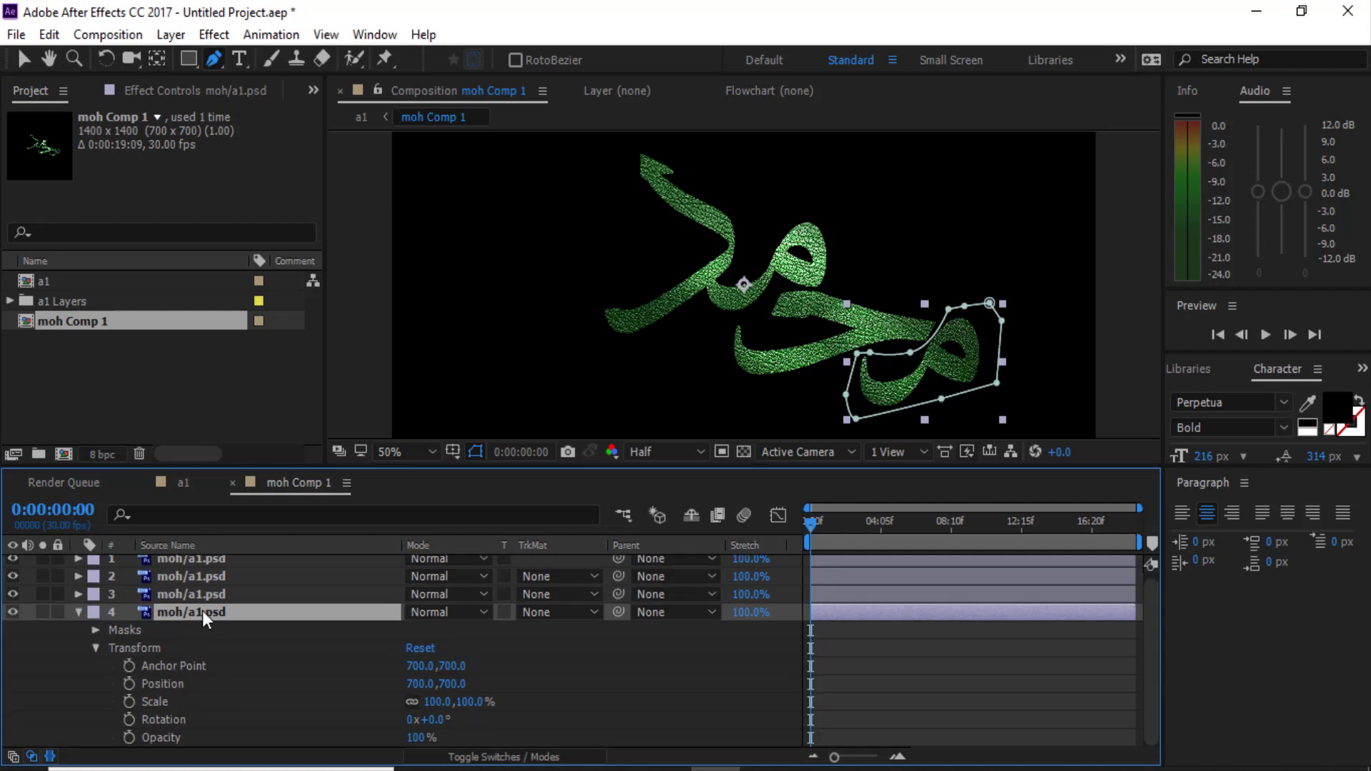
{"action": "key", "text": "t"}
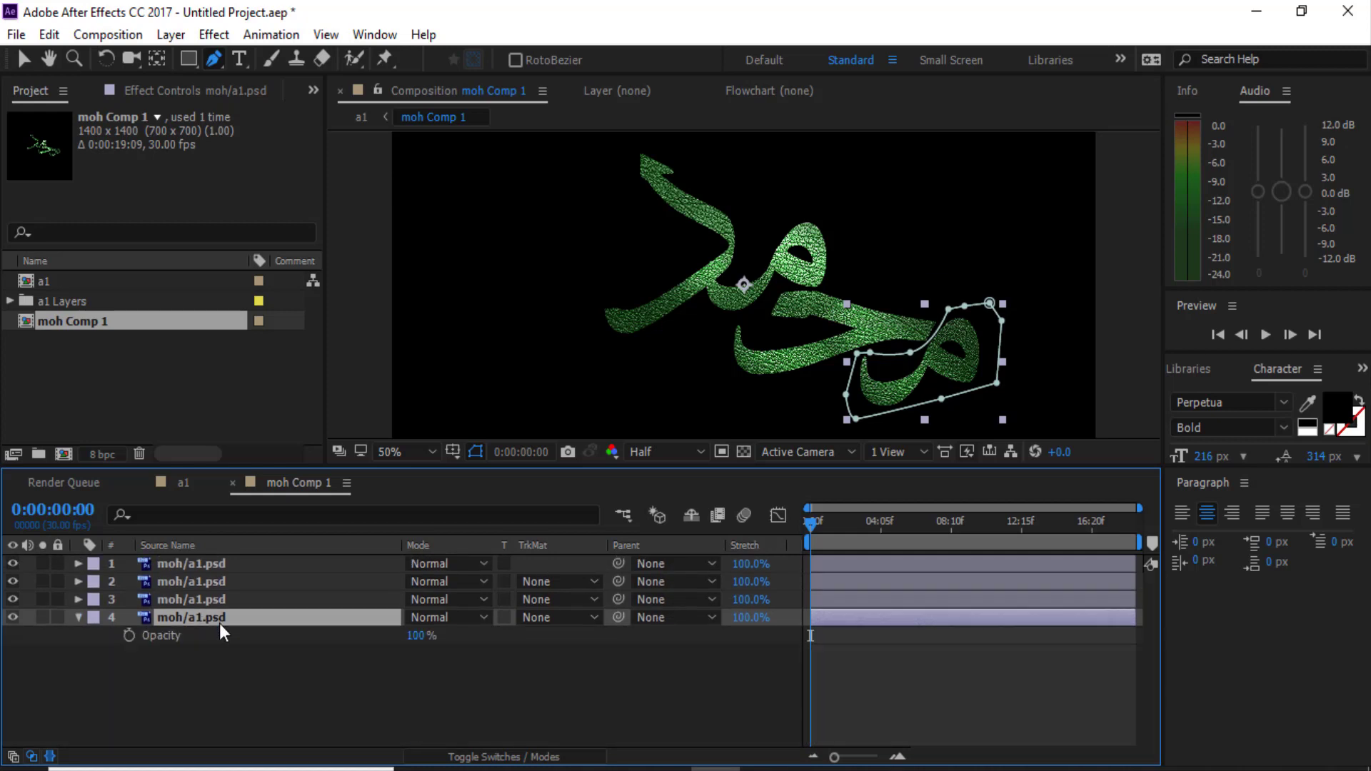
{"action": "left_click", "coordinate": [128, 635]}
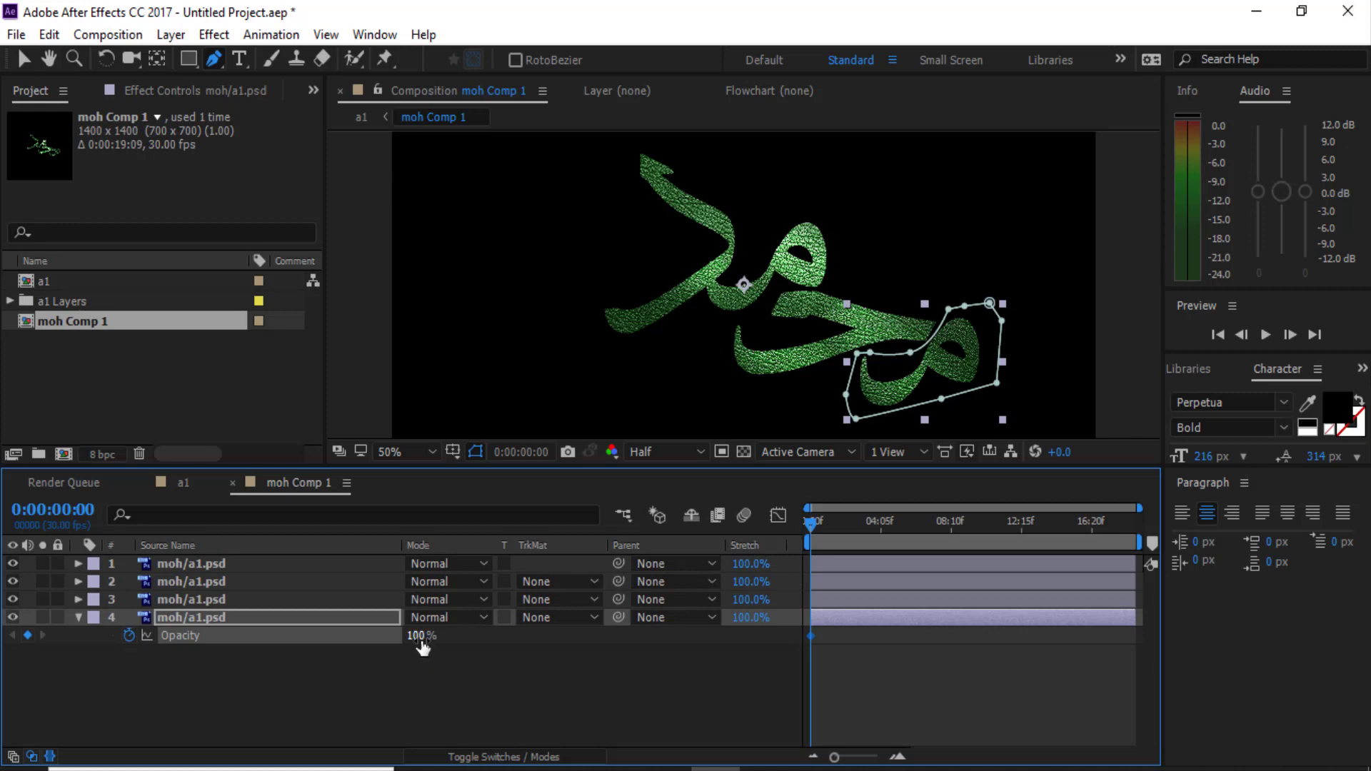
{"action": "left_click_drag", "start_coordinate": [421, 646], "coordinate": [371, 641]}
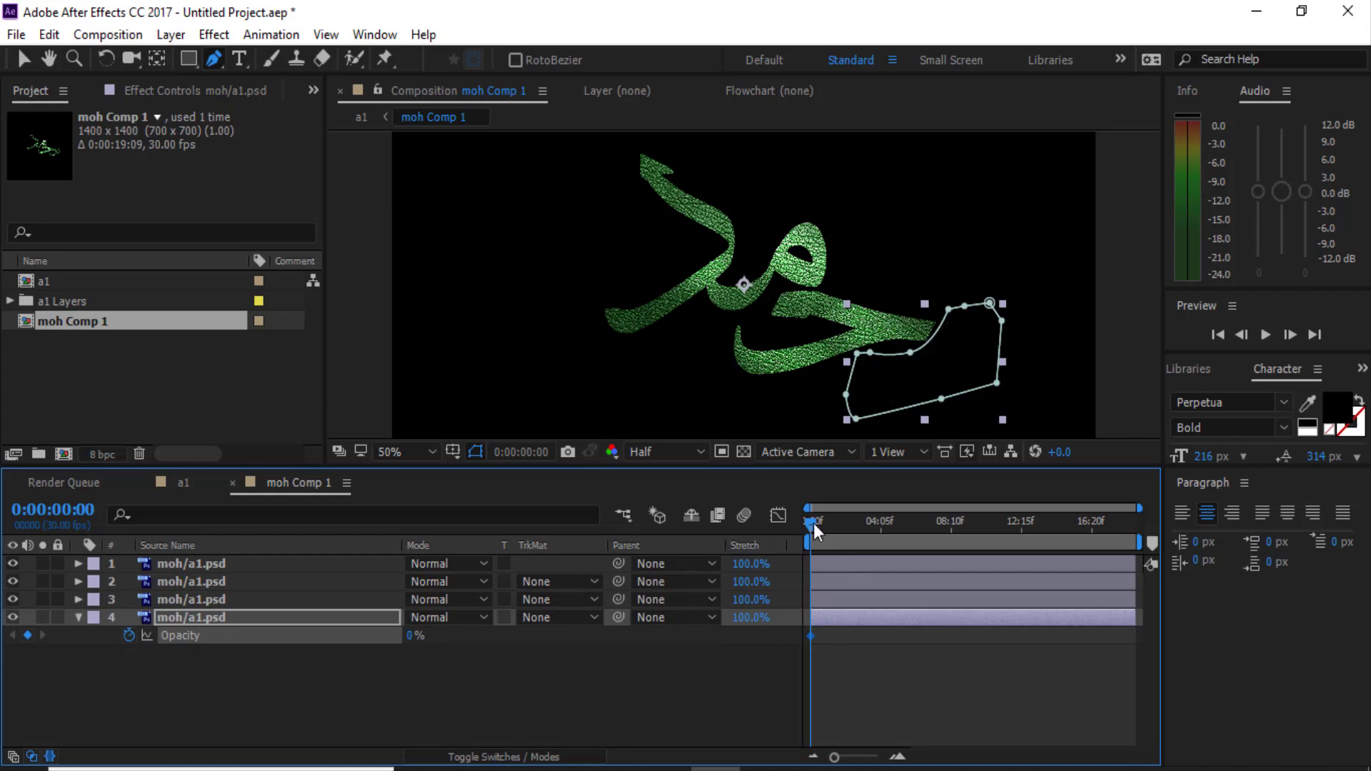
Keyframe layer 4's opacity at 17% on frame 11 and 0% on frame 21
{"action": "left_click_drag", "start_coordinate": [816, 524], "coordinate": [820, 526]}
{"action": "left_click_drag", "start_coordinate": [411, 636], "coordinate": [415, 637]}
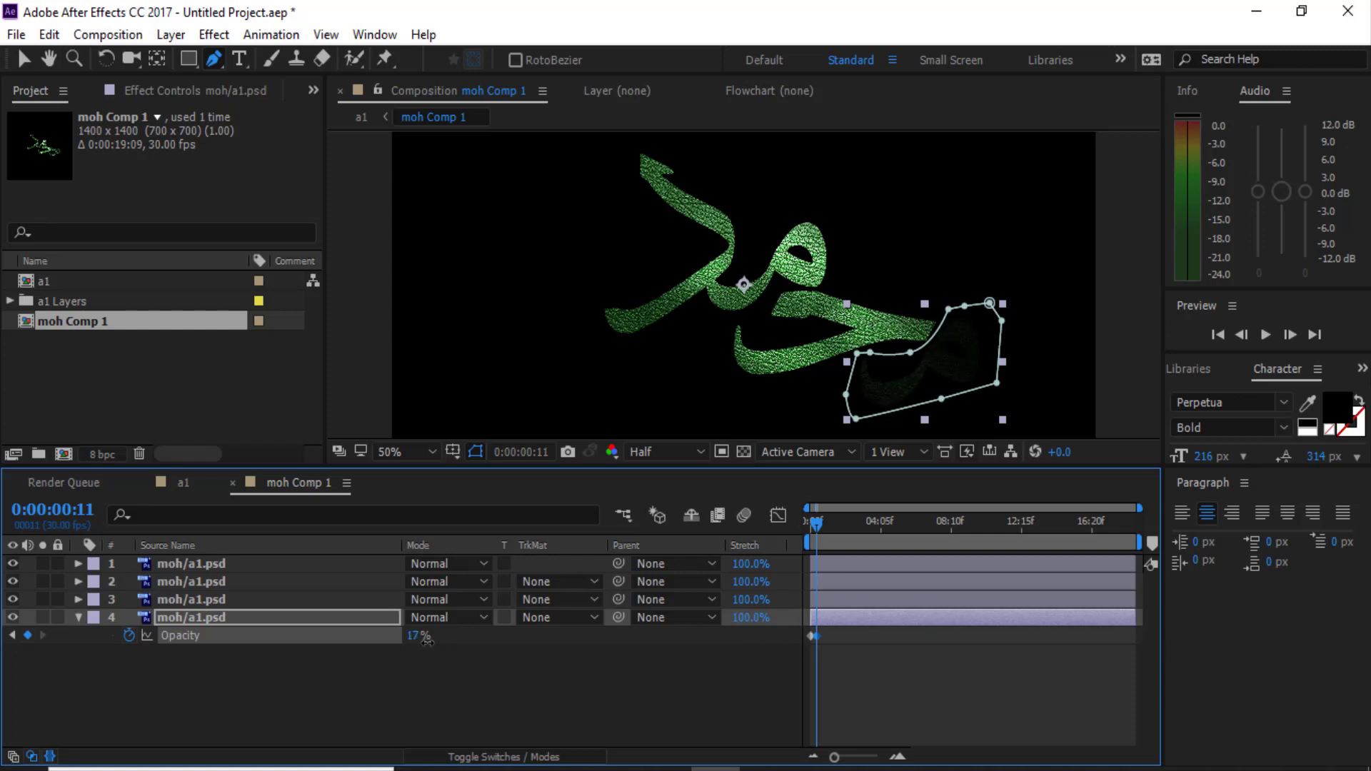
{"action": "left_click_drag", "start_coordinate": [817, 523], "coordinate": [821, 526]}
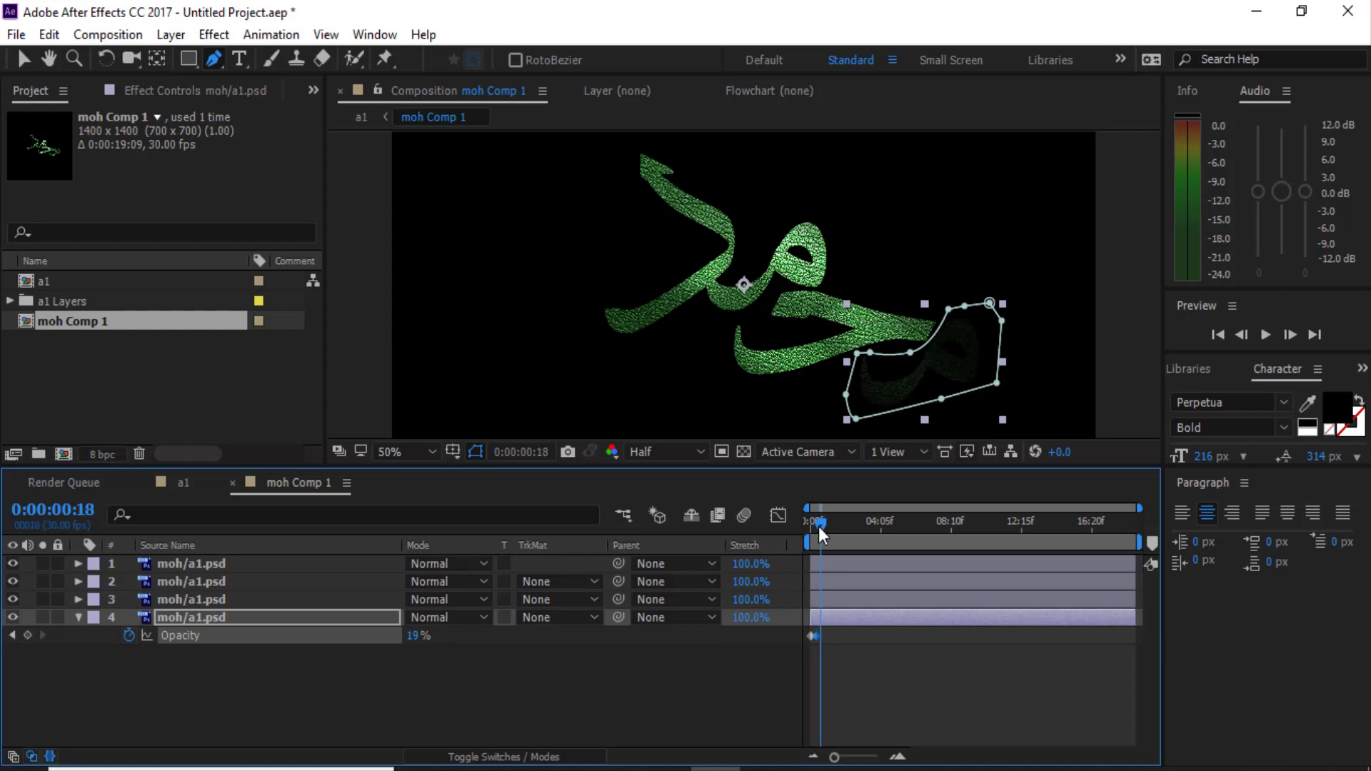
{"action": "left_click", "coordinate": [414, 635]}
{"action": "type", "text": "0"}
{"action": "key", "text": "Return"}
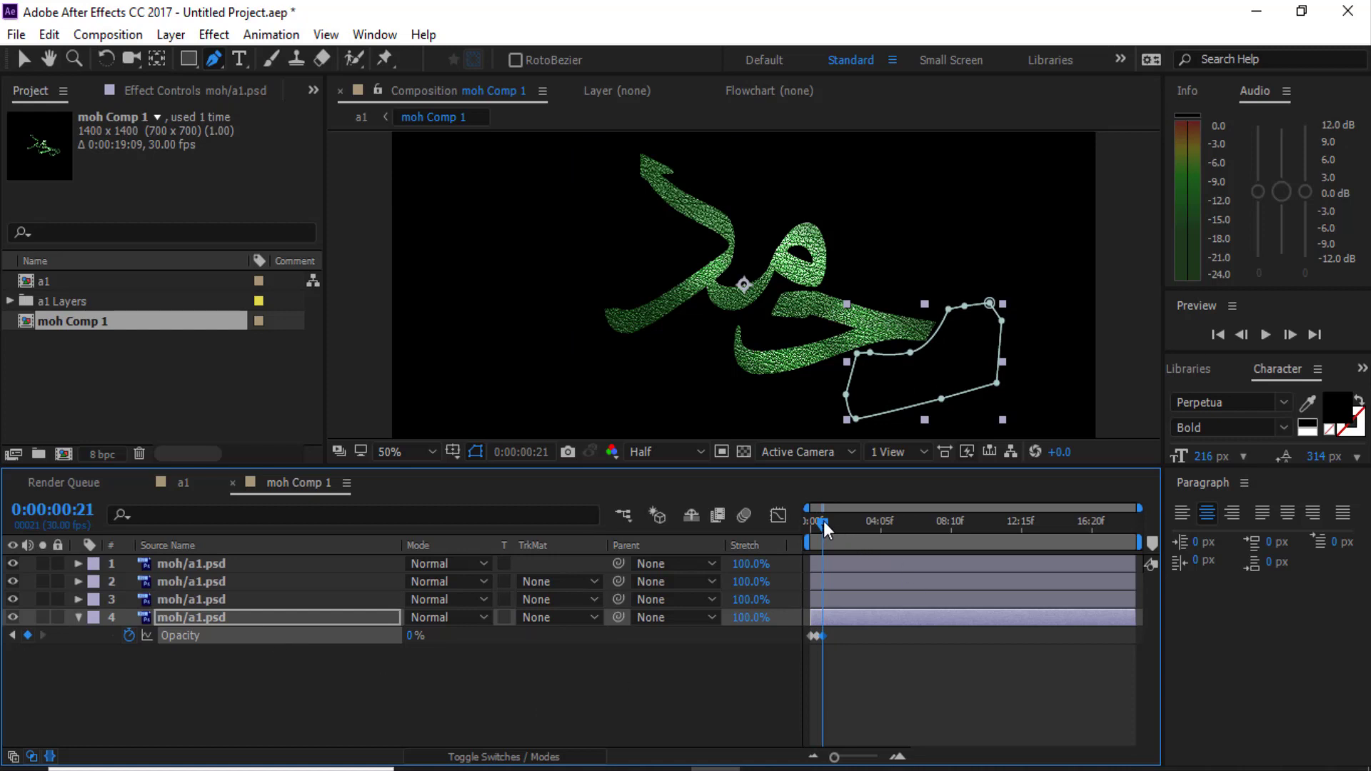
Add opacity keyframes of 100% at 1:06, 0% at 1:24 and 100% at 2:13
{"action": "left_click_drag", "start_coordinate": [824, 522], "coordinate": [829, 521]}
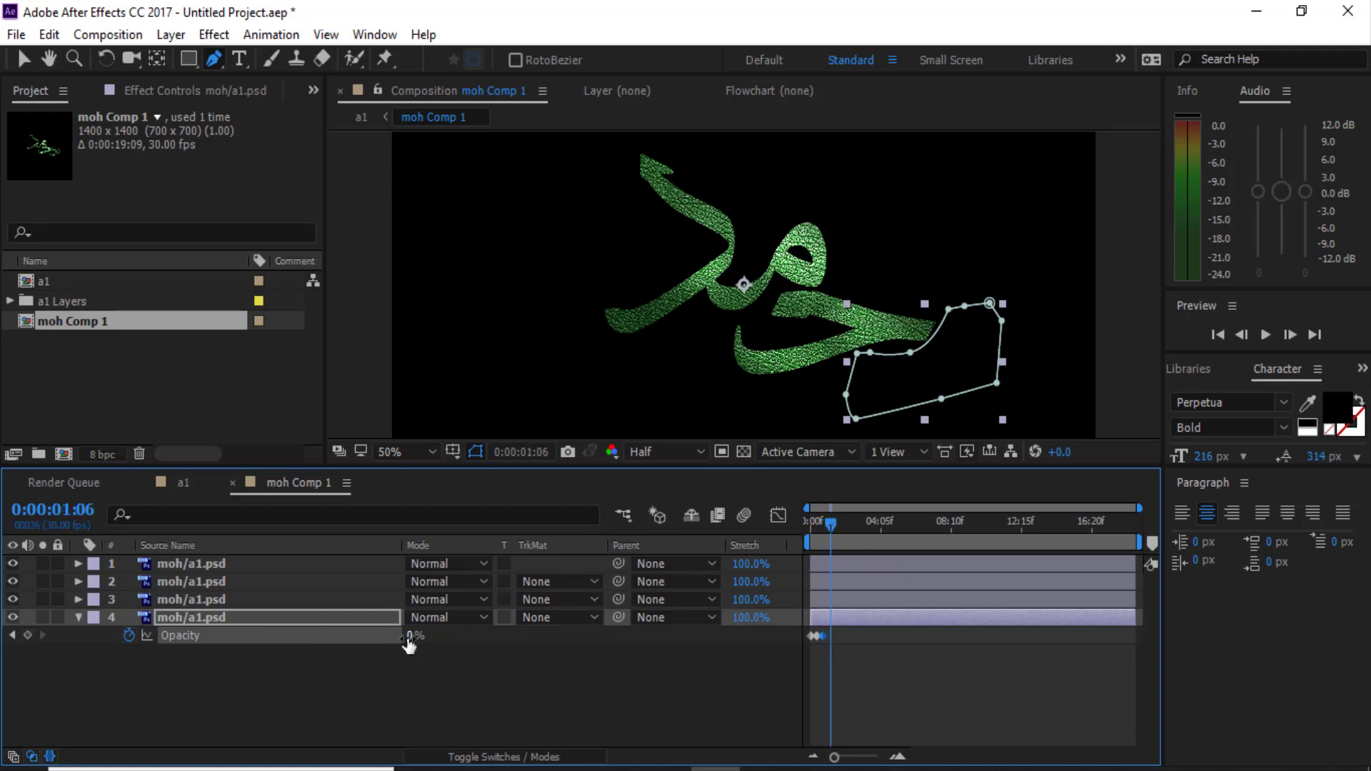
{"action": "left_click_drag", "start_coordinate": [409, 639], "coordinate": [590, 656]}
{"action": "left_click_drag", "start_coordinate": [828, 528], "coordinate": [843, 530]}
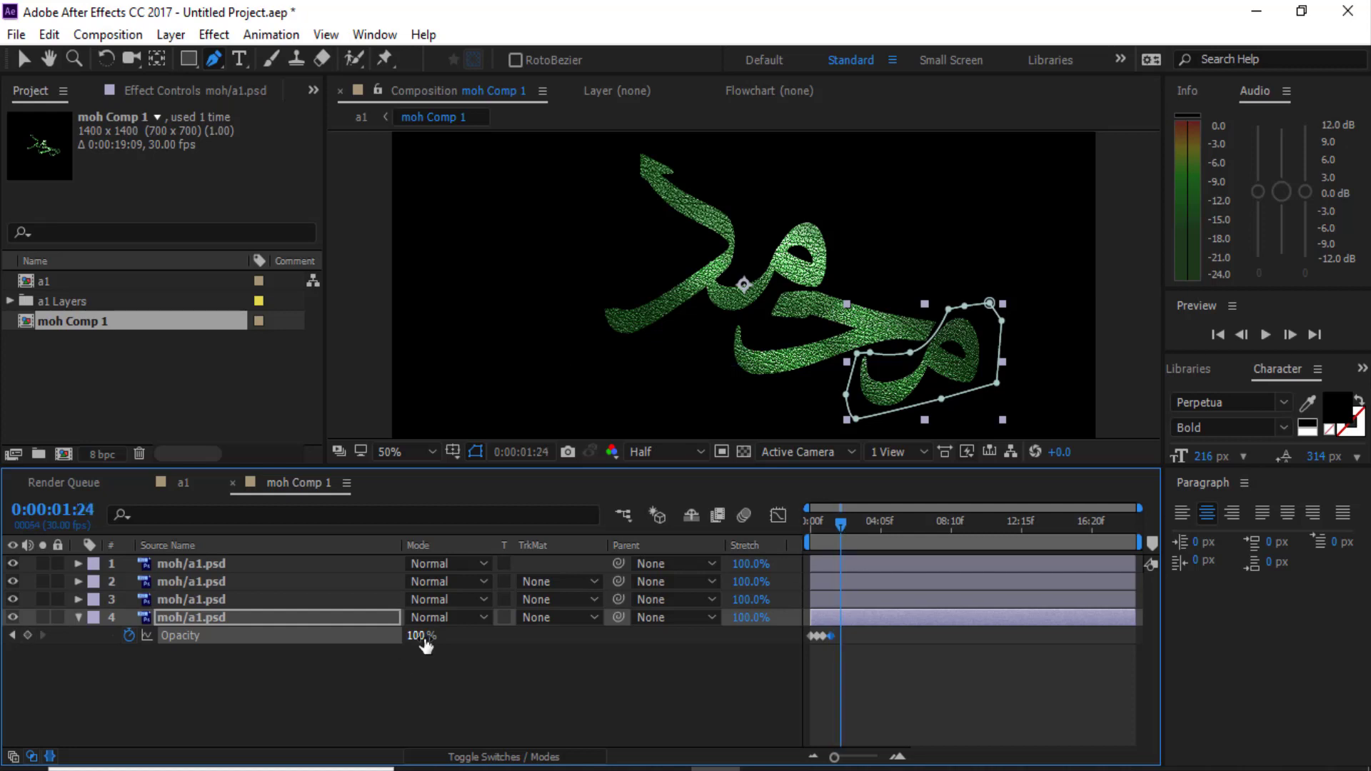
{"action": "left_click_drag", "start_coordinate": [417, 635], "coordinate": [335, 637]}
{"action": "left_click_drag", "start_coordinate": [841, 525], "coordinate": [852, 521]}
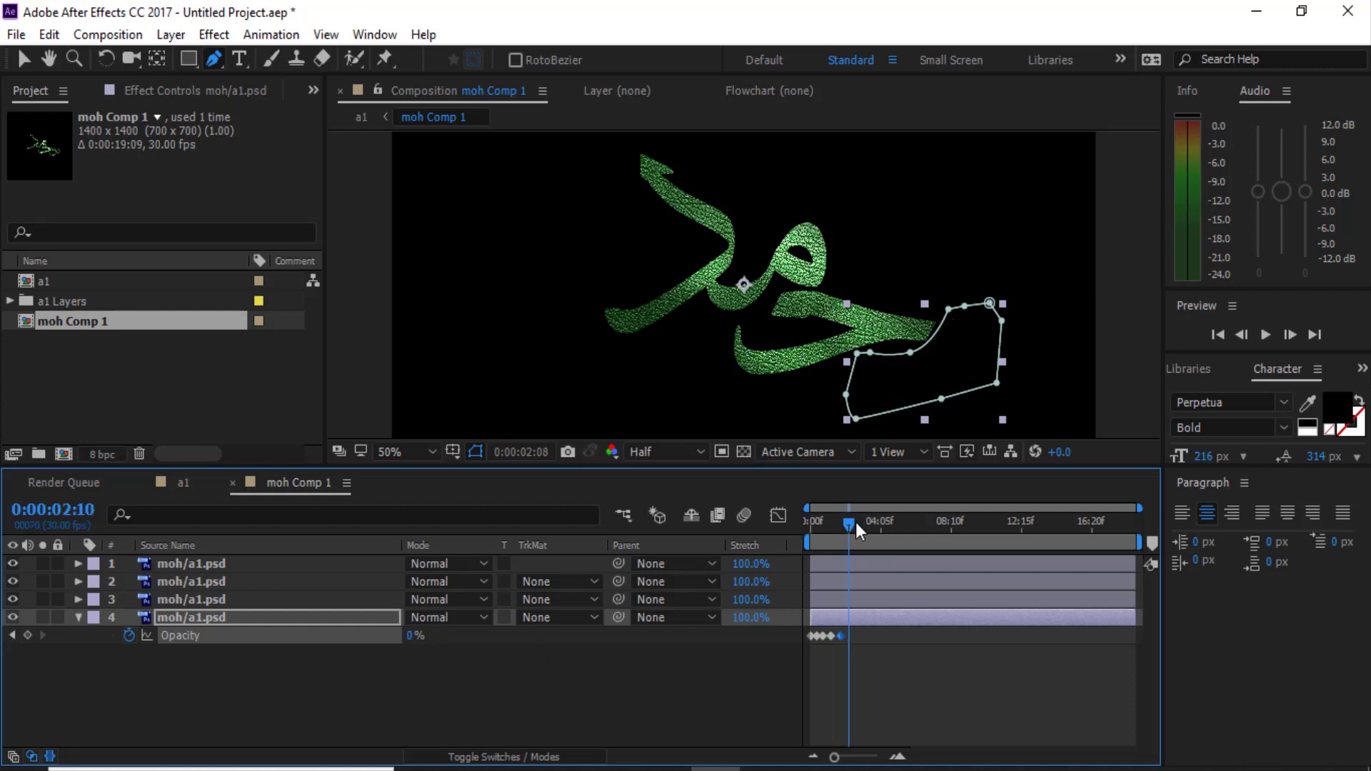
{"action": "left_click_drag", "start_coordinate": [414, 638], "coordinate": [994, 662]}
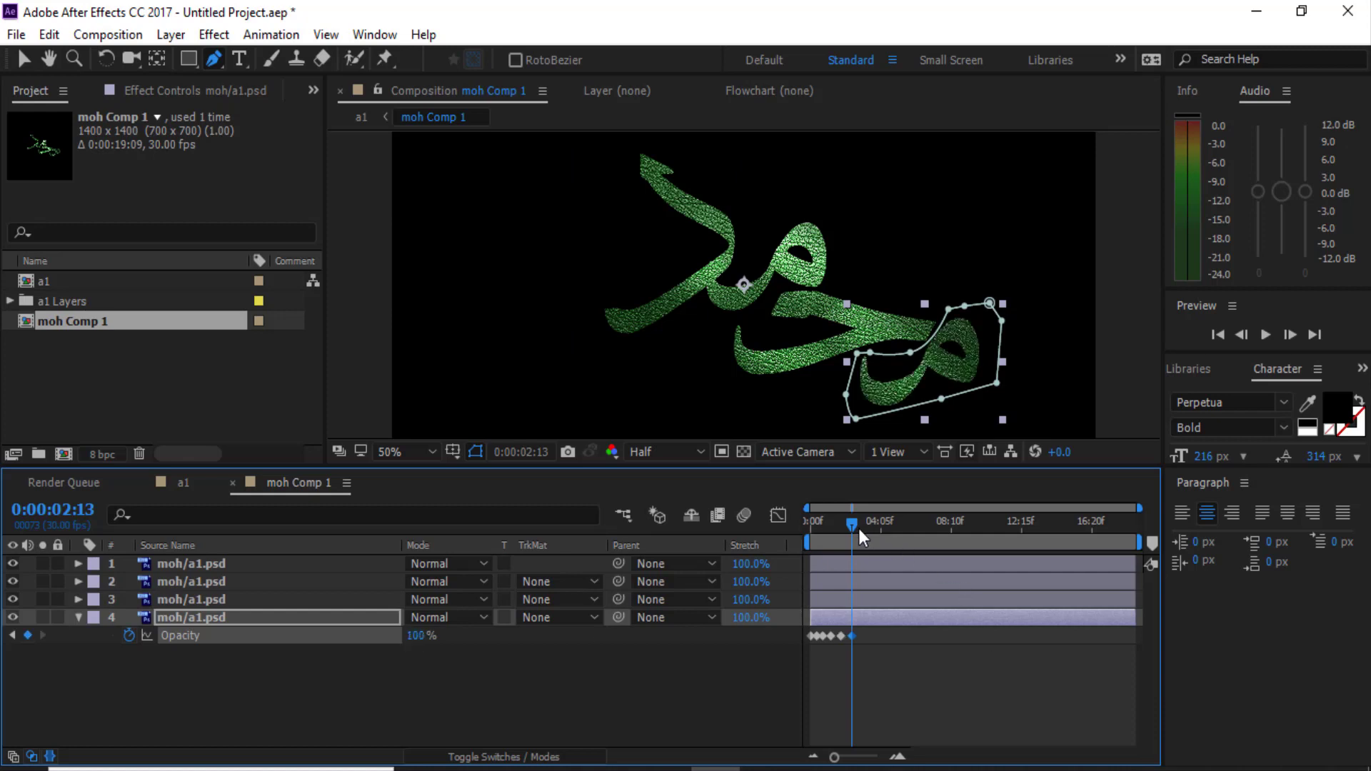
Preview the flicker from the start and select all of layer 4's opacity keyframes
{"action": "key", "text": "Home"}
{"action": "key", "text": "space"}
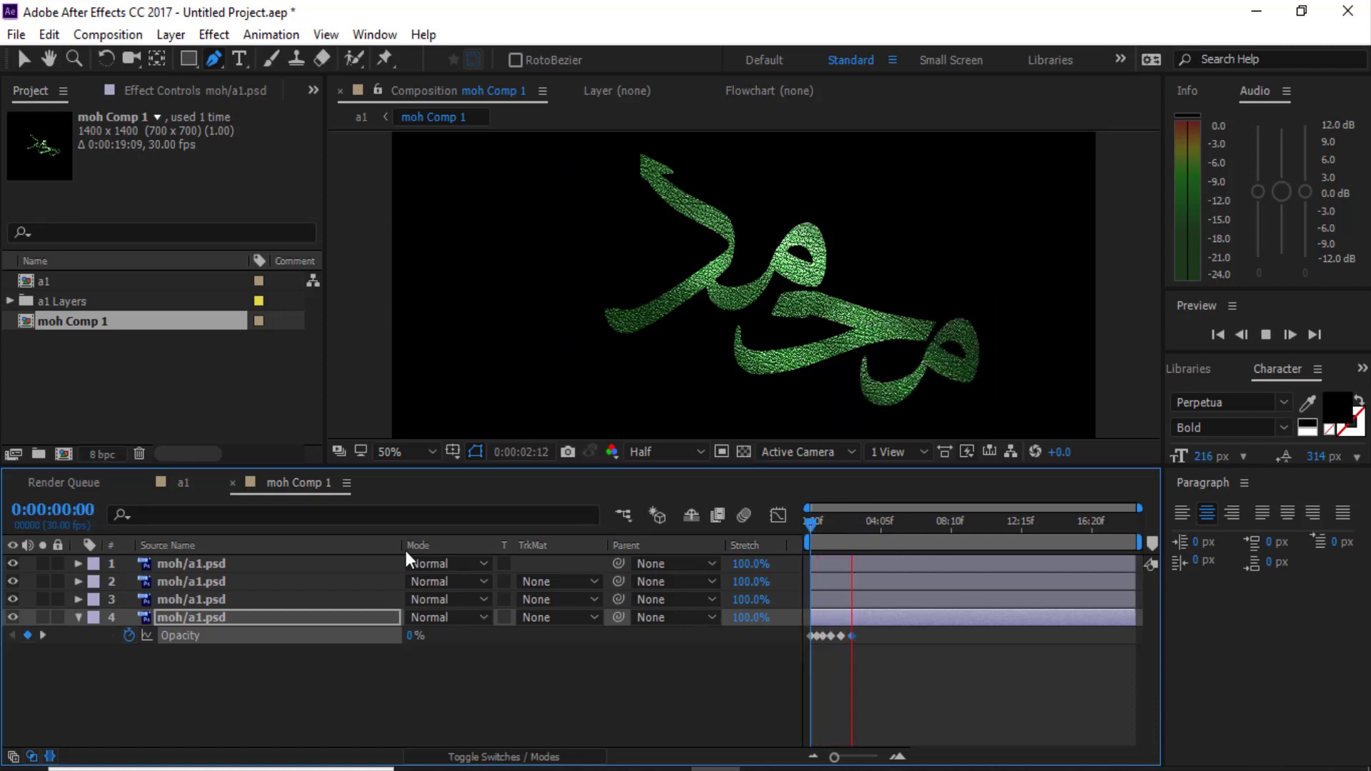
{"action": "left_click", "coordinate": [843, 525]}
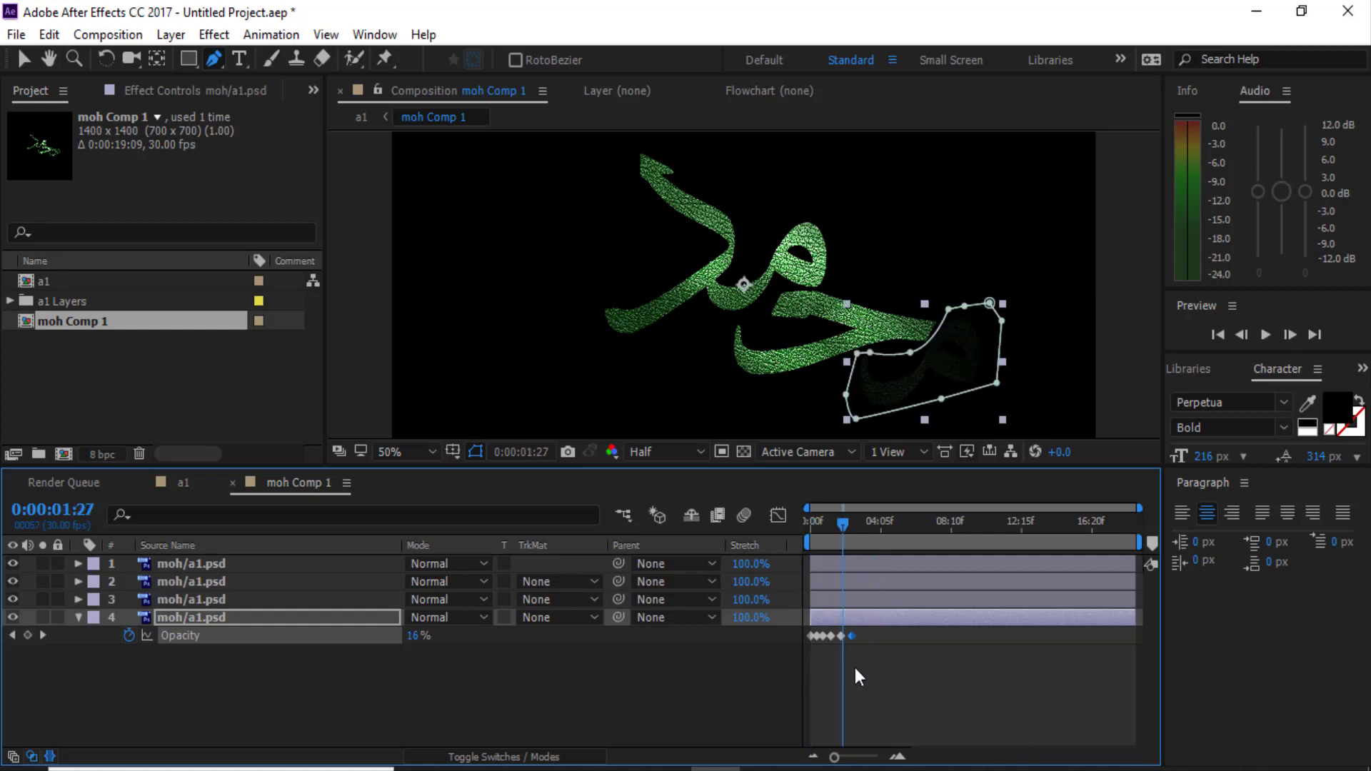
{"action": "left_click_drag", "start_coordinate": [882, 648], "coordinate": [832, 635]}
Apply Easy Ease to layer 4's selected opacity keyframes, then select layer 3
{"action": "right_click", "coordinate": [828, 637]}
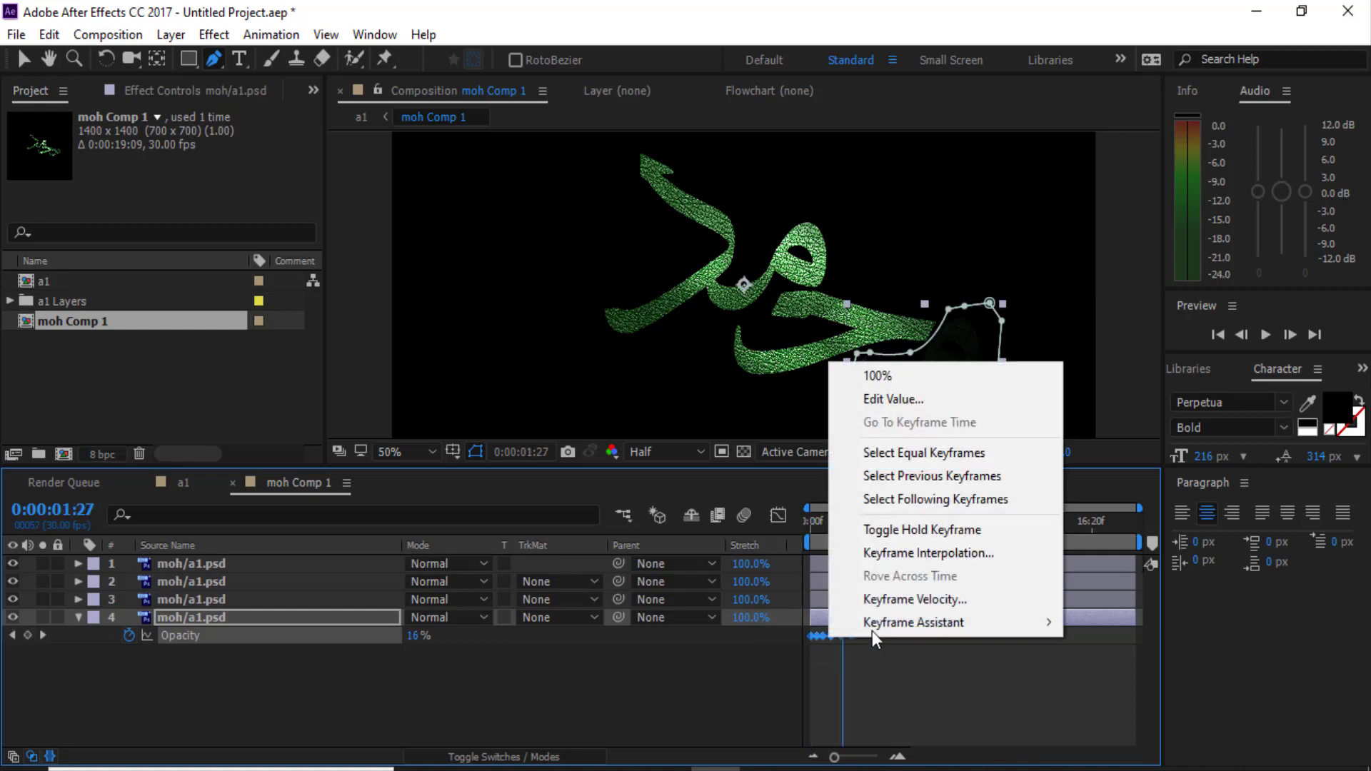
{"action": "mouse_move", "coordinate": [914, 628]}
{"action": "left_click", "coordinate": [632, 491]}
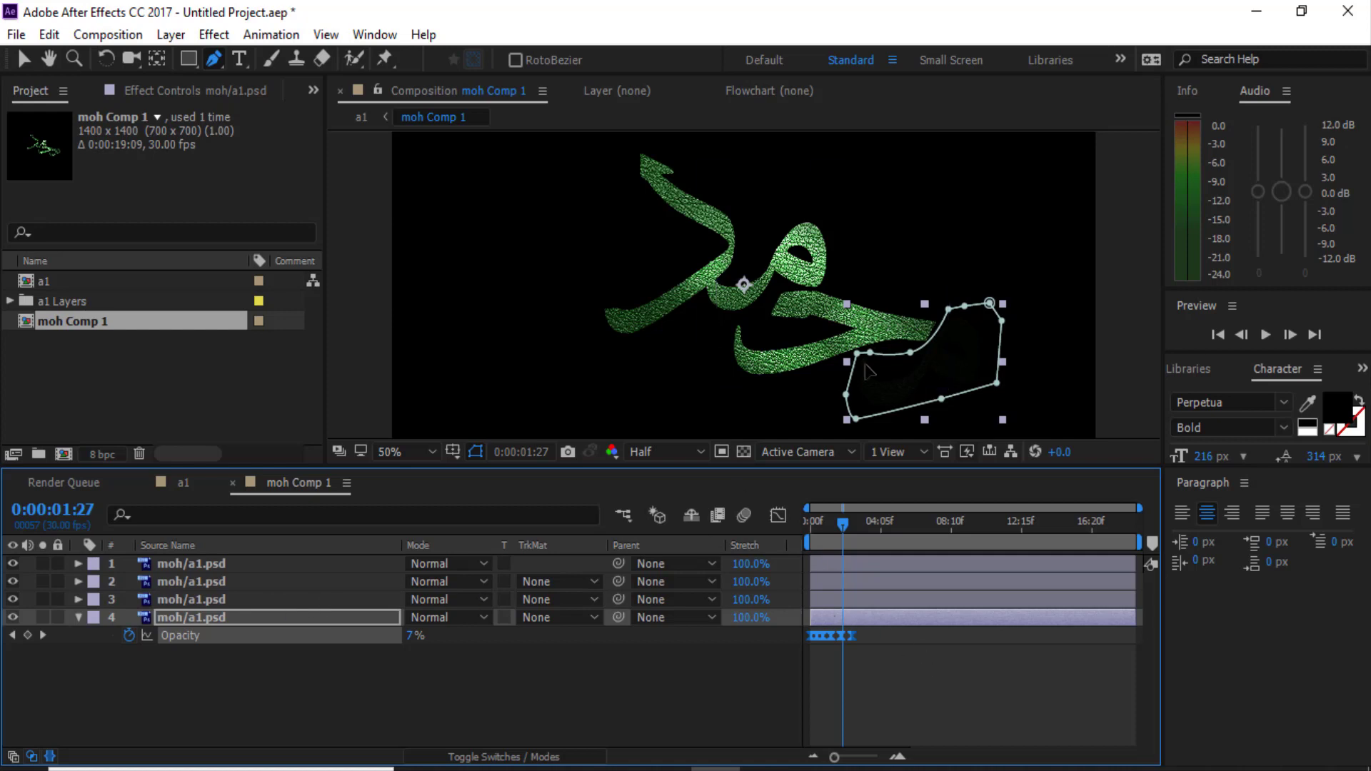
{"action": "left_click", "coordinate": [173, 599]}
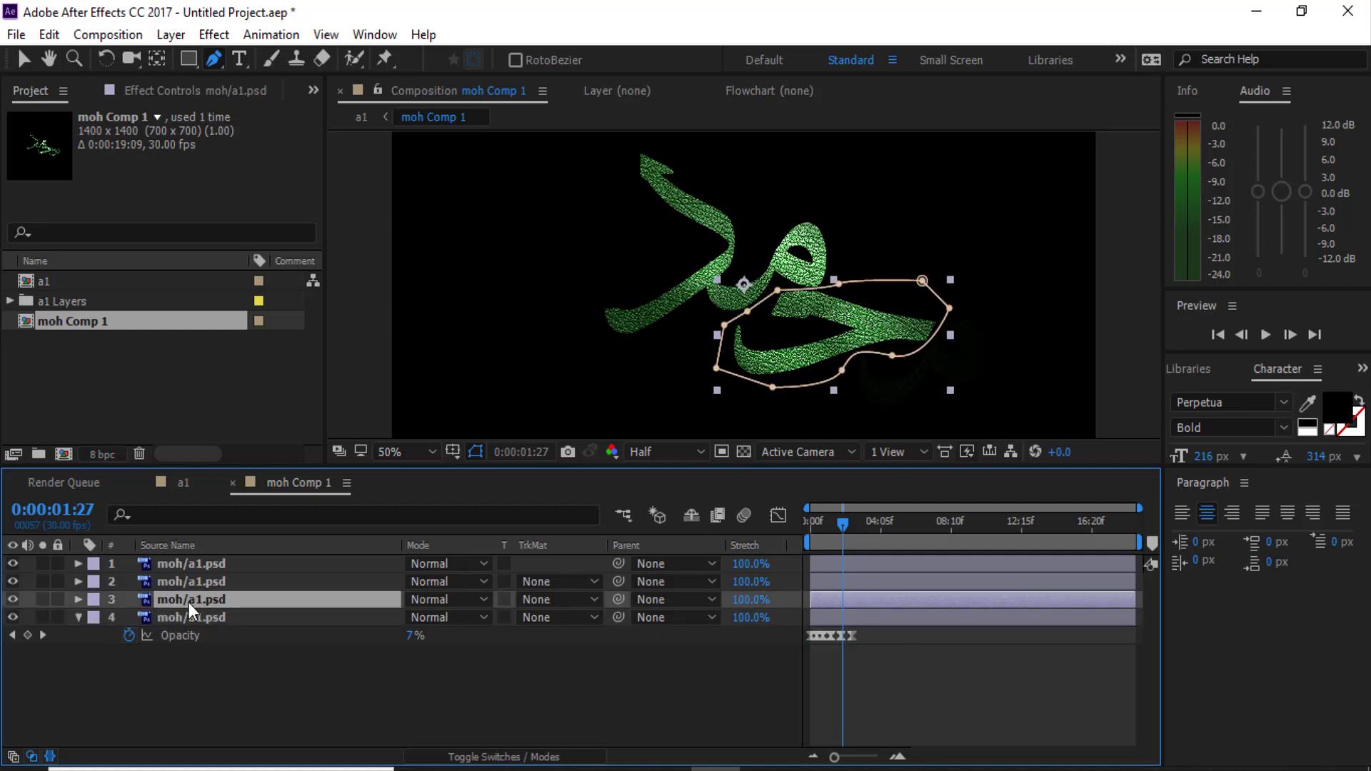
Paste the copied opacity keyframes onto layer 3 at the first frame
{"action": "key", "text": "t"}
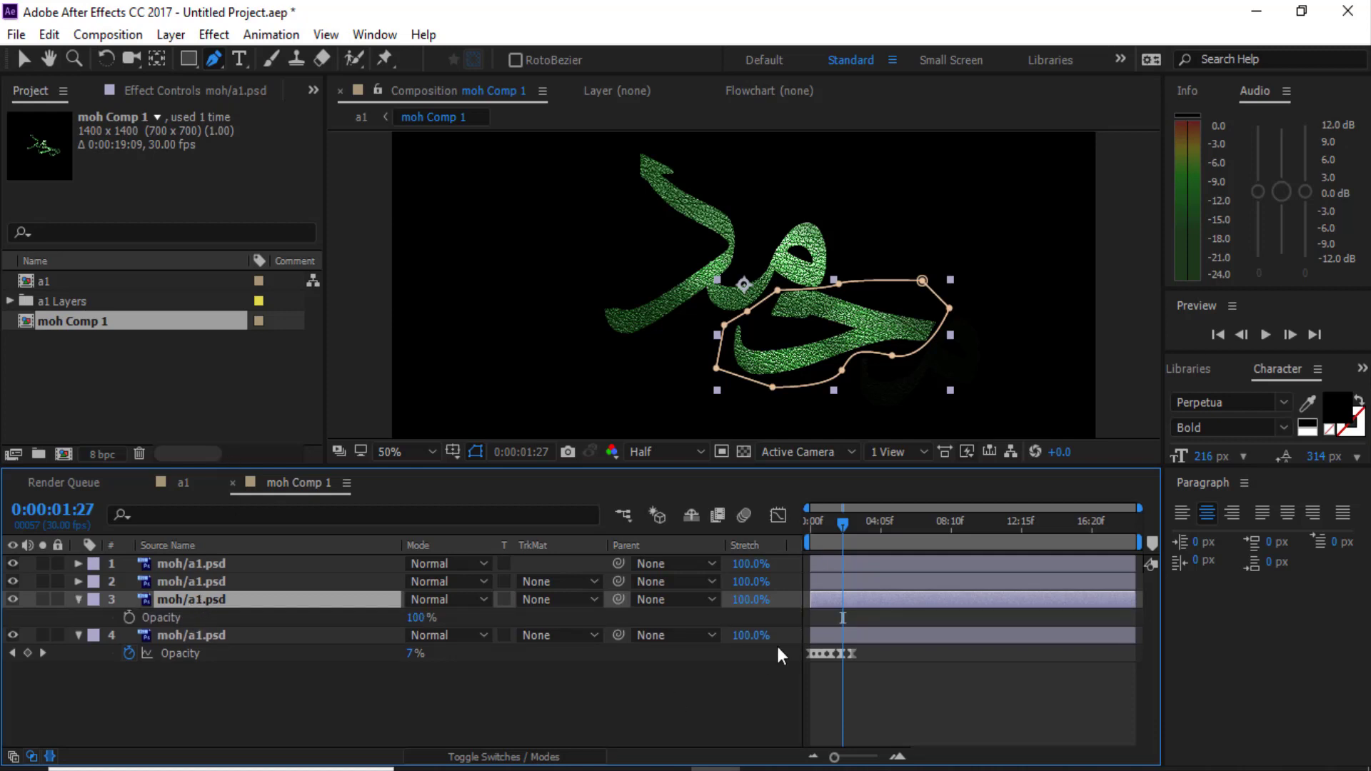
{"action": "left_click_drag", "start_coordinate": [841, 526], "coordinate": [806, 532]}
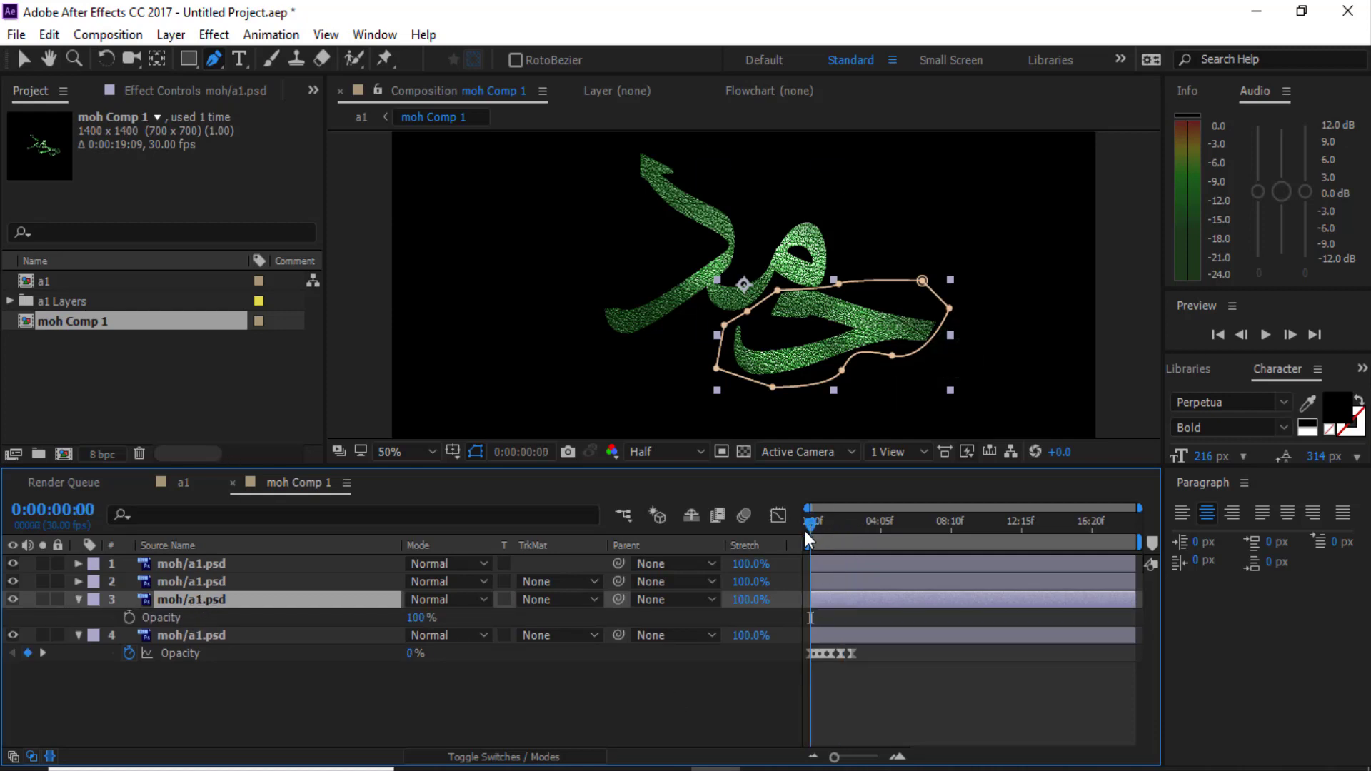
{"action": "key", "text": "ctrl+v"}
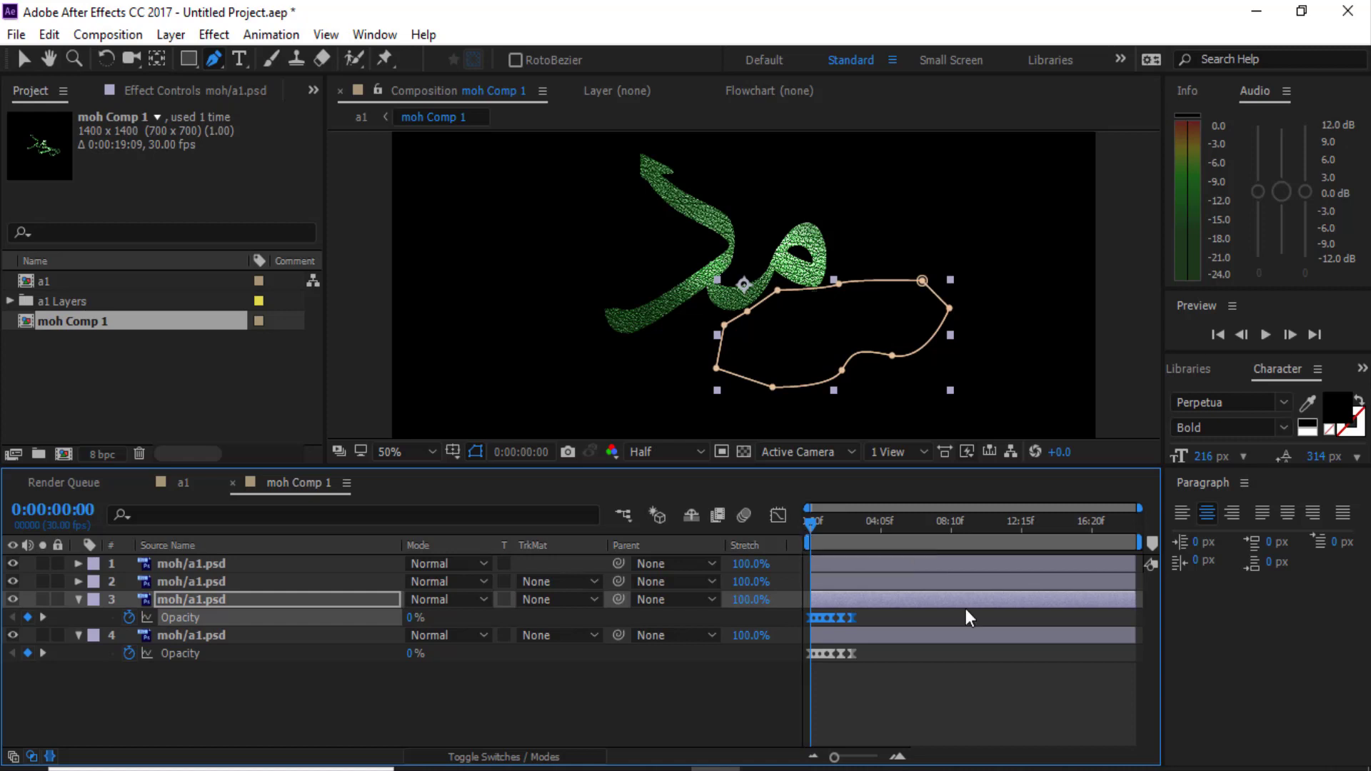
{"action": "left_click_drag", "start_coordinate": [811, 520], "coordinate": [842, 520]}
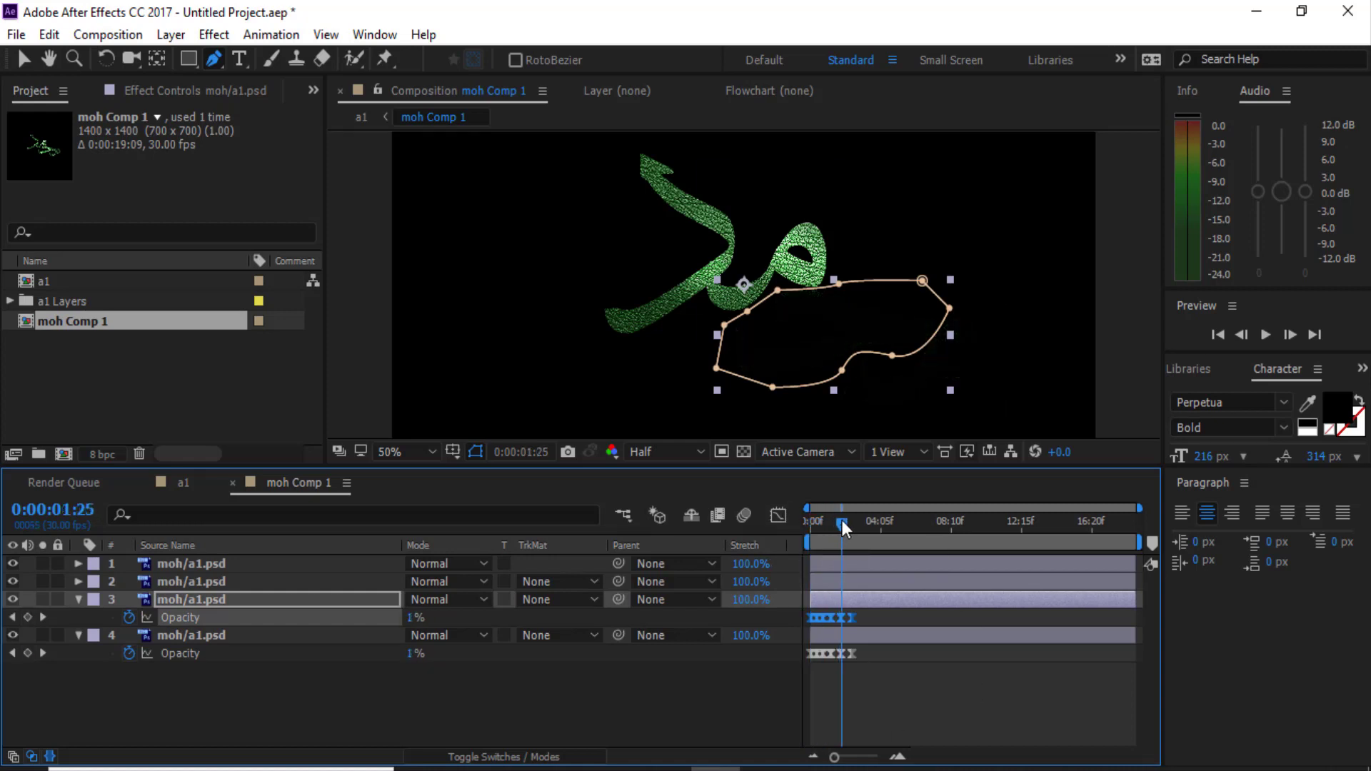
Paste the same opacity keyframes onto layers 2 and 1
{"action": "left_click", "coordinate": [199, 585]}
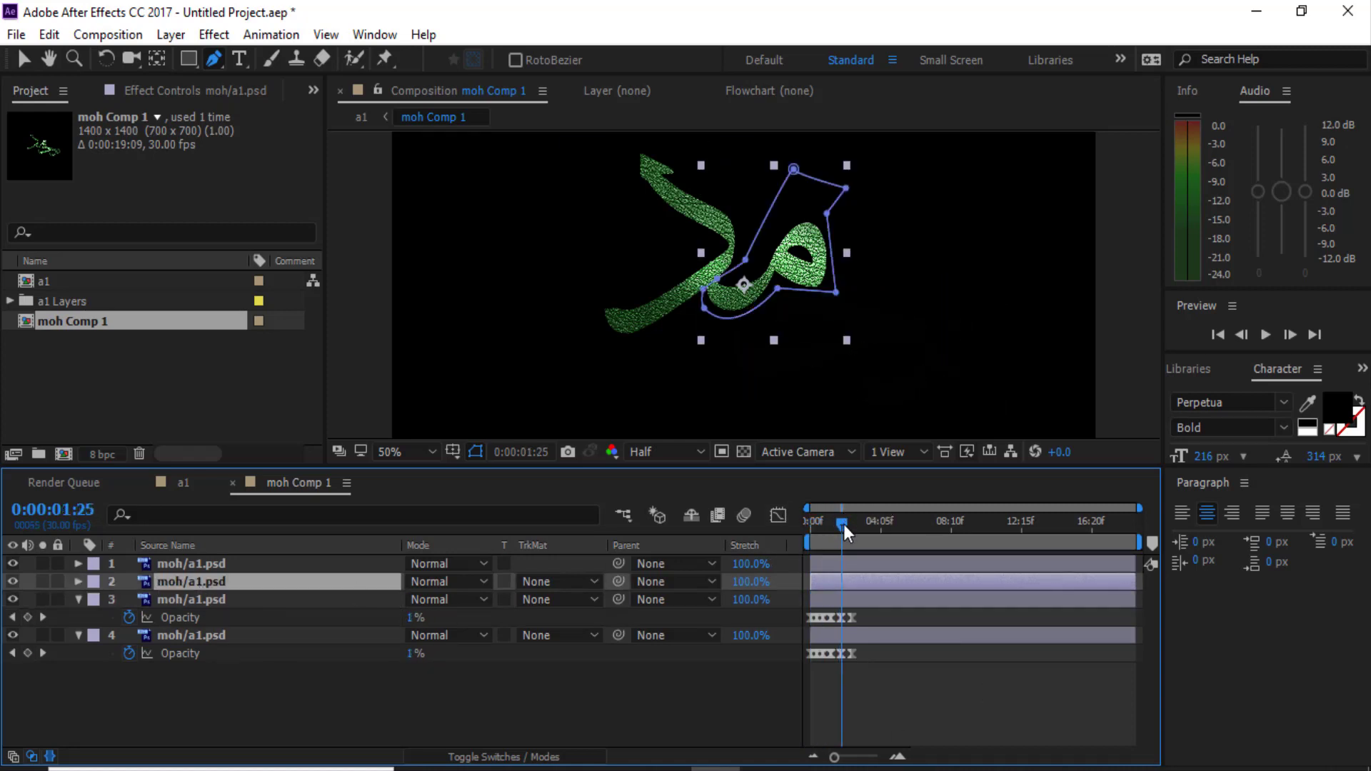
{"action": "left_click_drag", "start_coordinate": [843, 524], "coordinate": [807, 525]}
{"action": "key", "text": "t"}
{"action": "key", "text": "ctrl+v"}
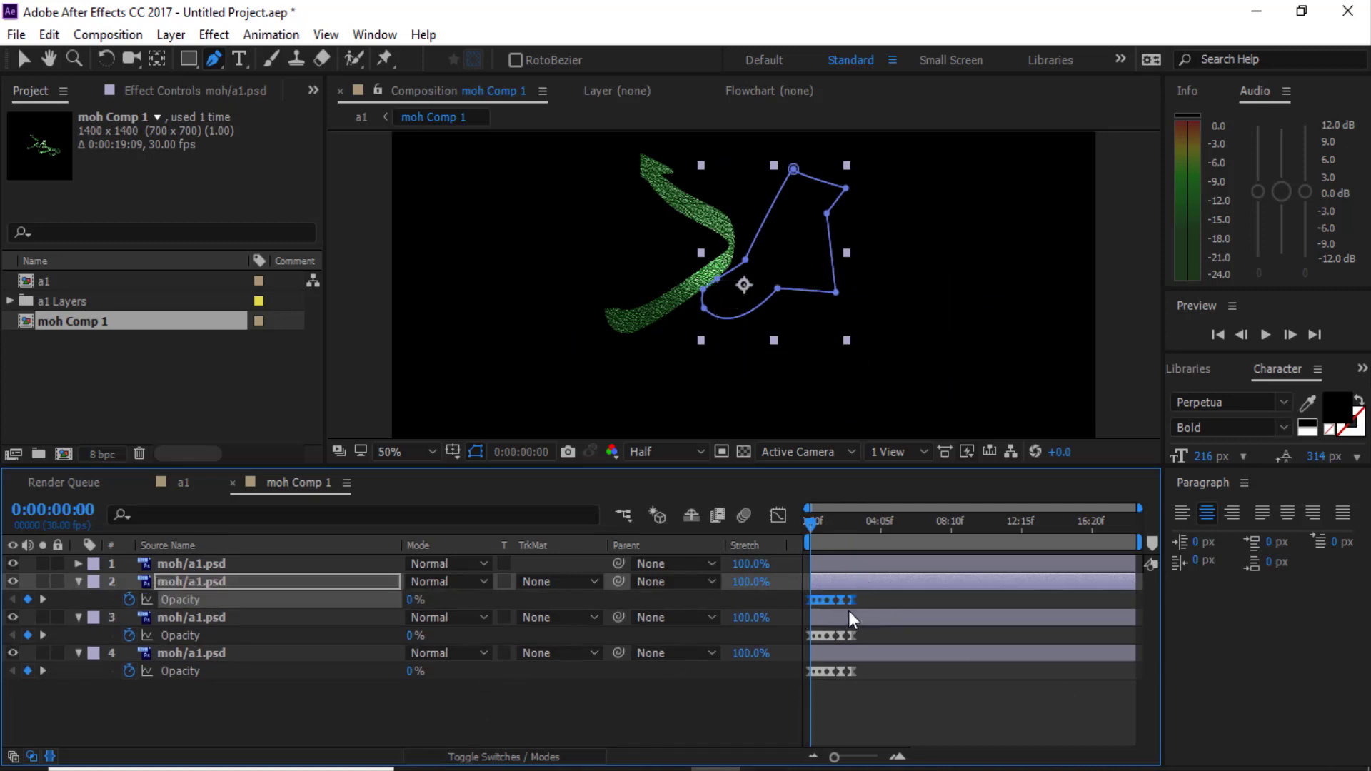
{"action": "left_click", "coordinate": [166, 563]}
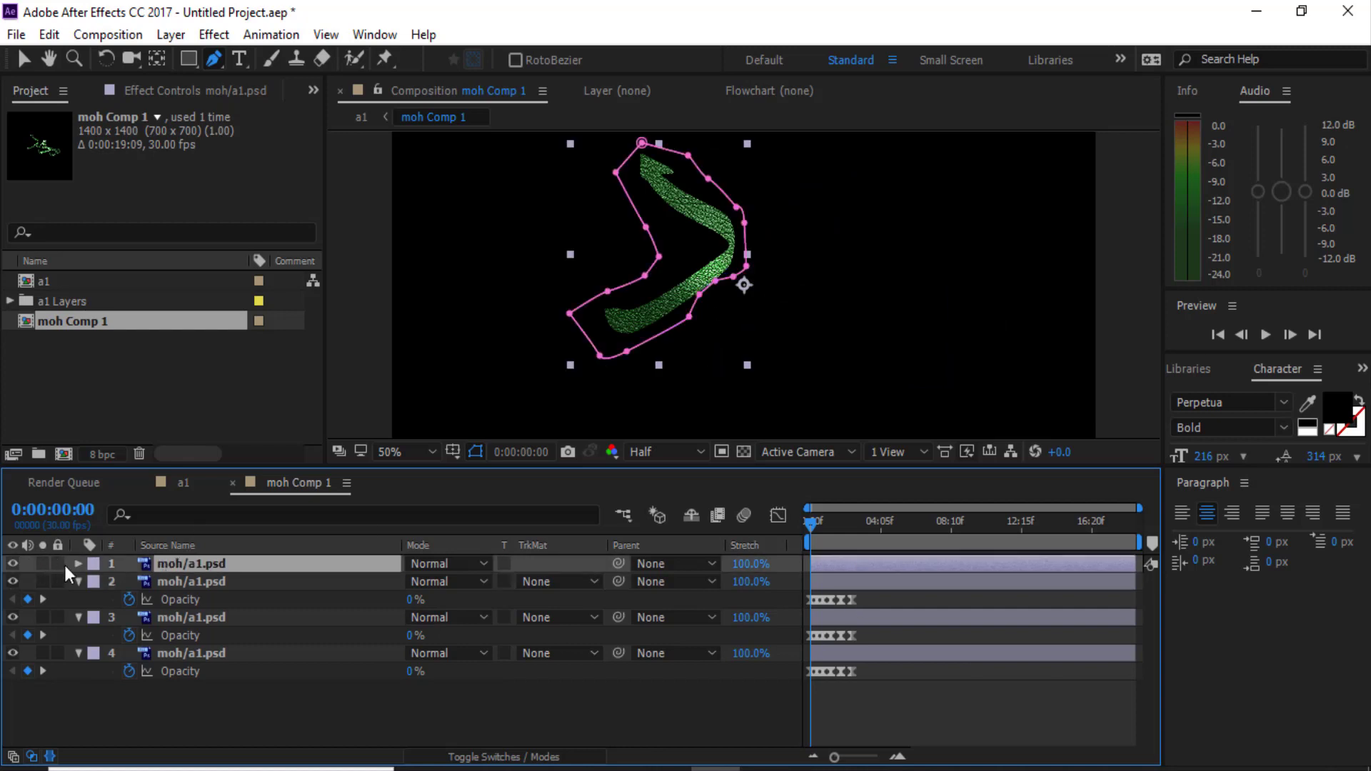
{"action": "key", "text": "t"}
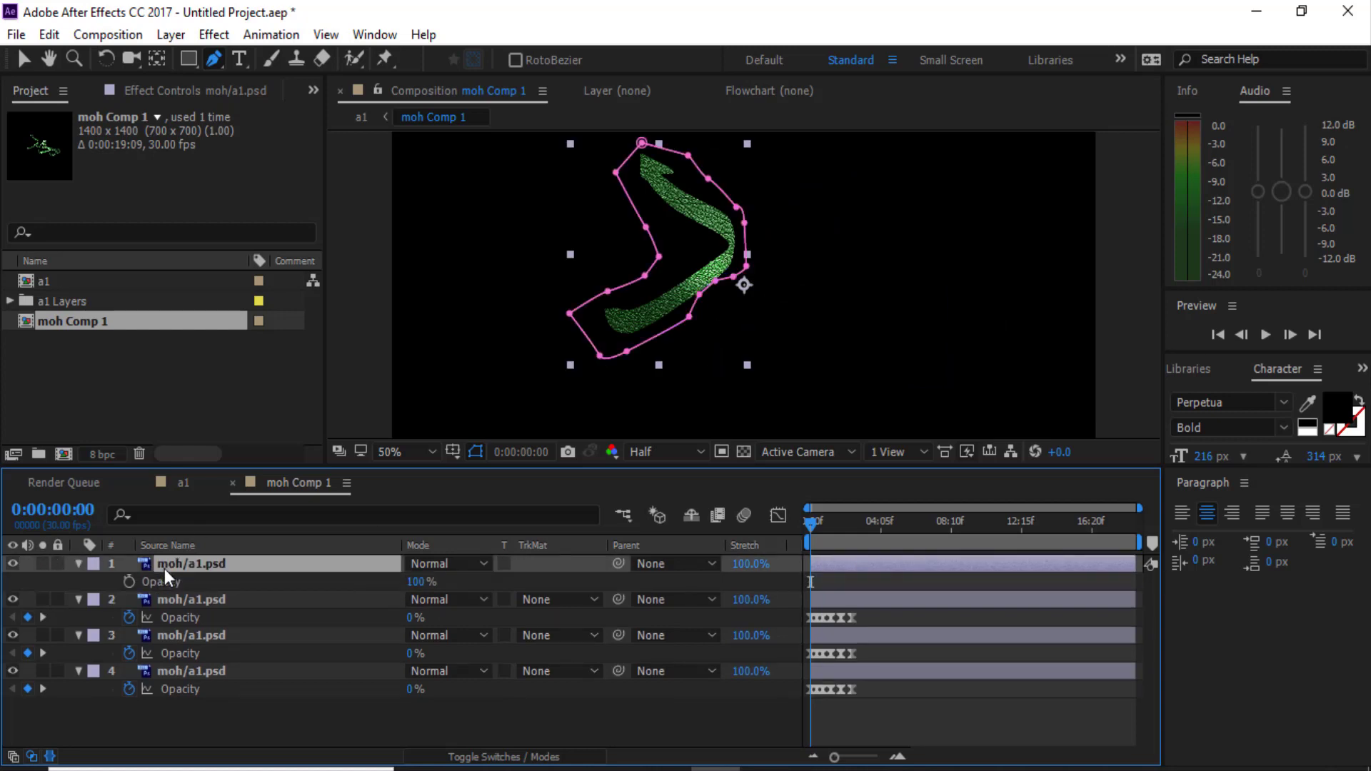
{"action": "key", "text": "ctrl+v"}
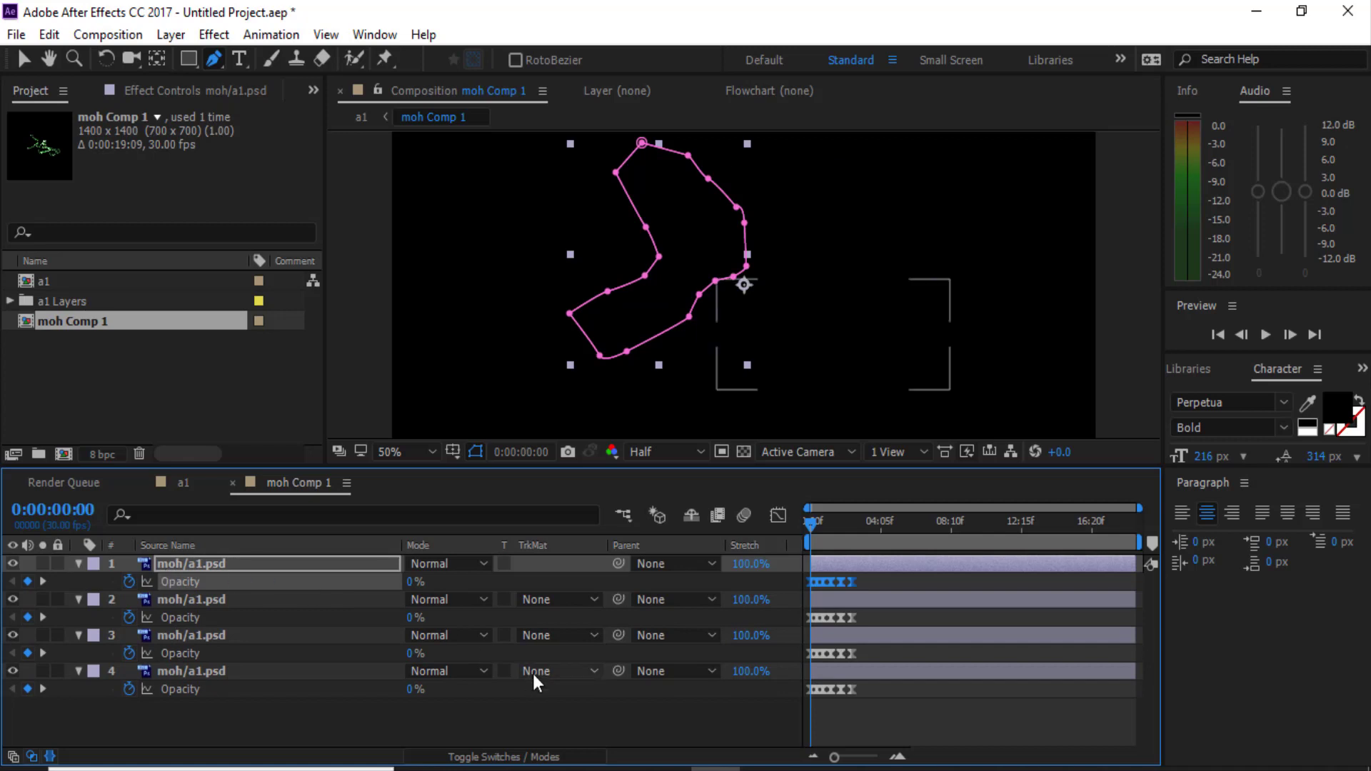
Collapse the opacity rows of layers 1, 2 and 3
{"action": "left_click", "coordinate": [79, 563]}
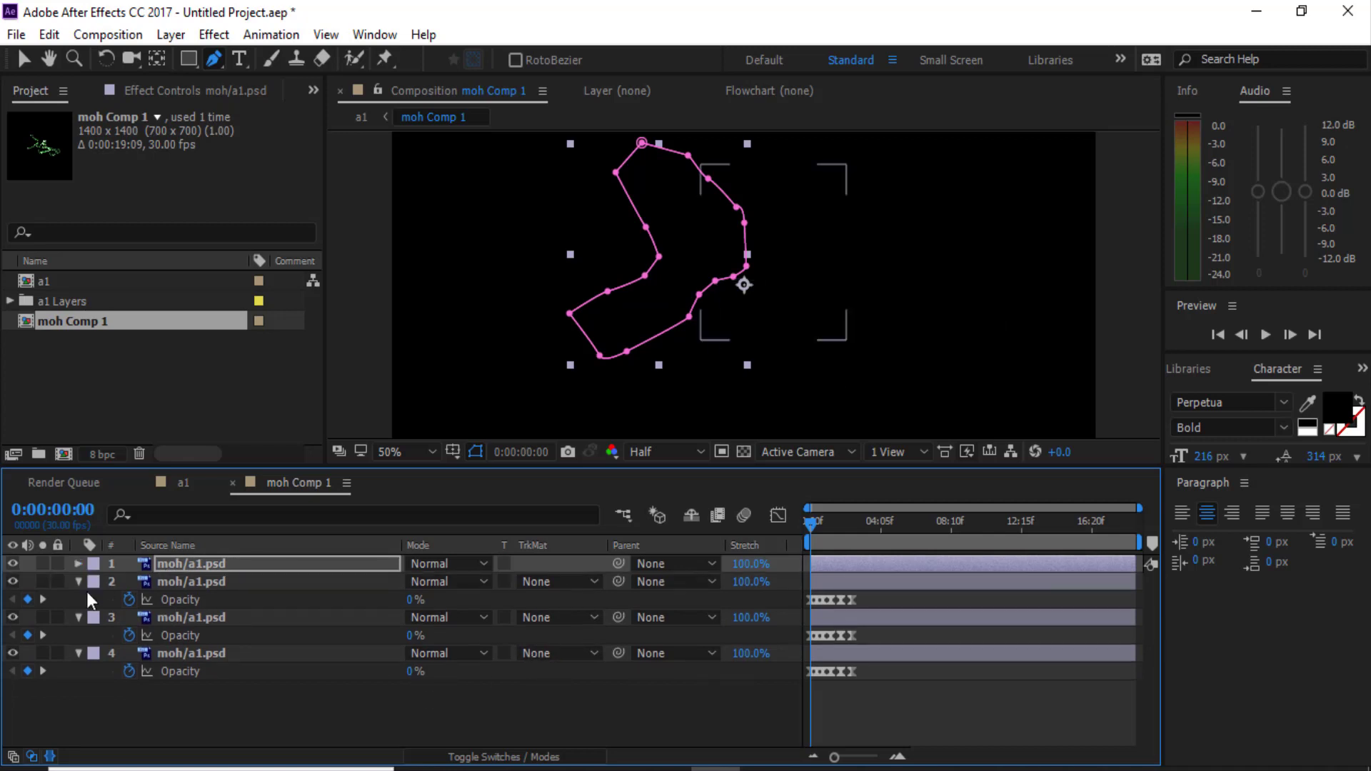
{"action": "left_click", "coordinate": [78, 581]}
{"action": "left_click", "coordinate": [78, 599]}
Preview the fading strokes and delay layer 3's start slightly
{"action": "left_click", "coordinate": [79, 616]}
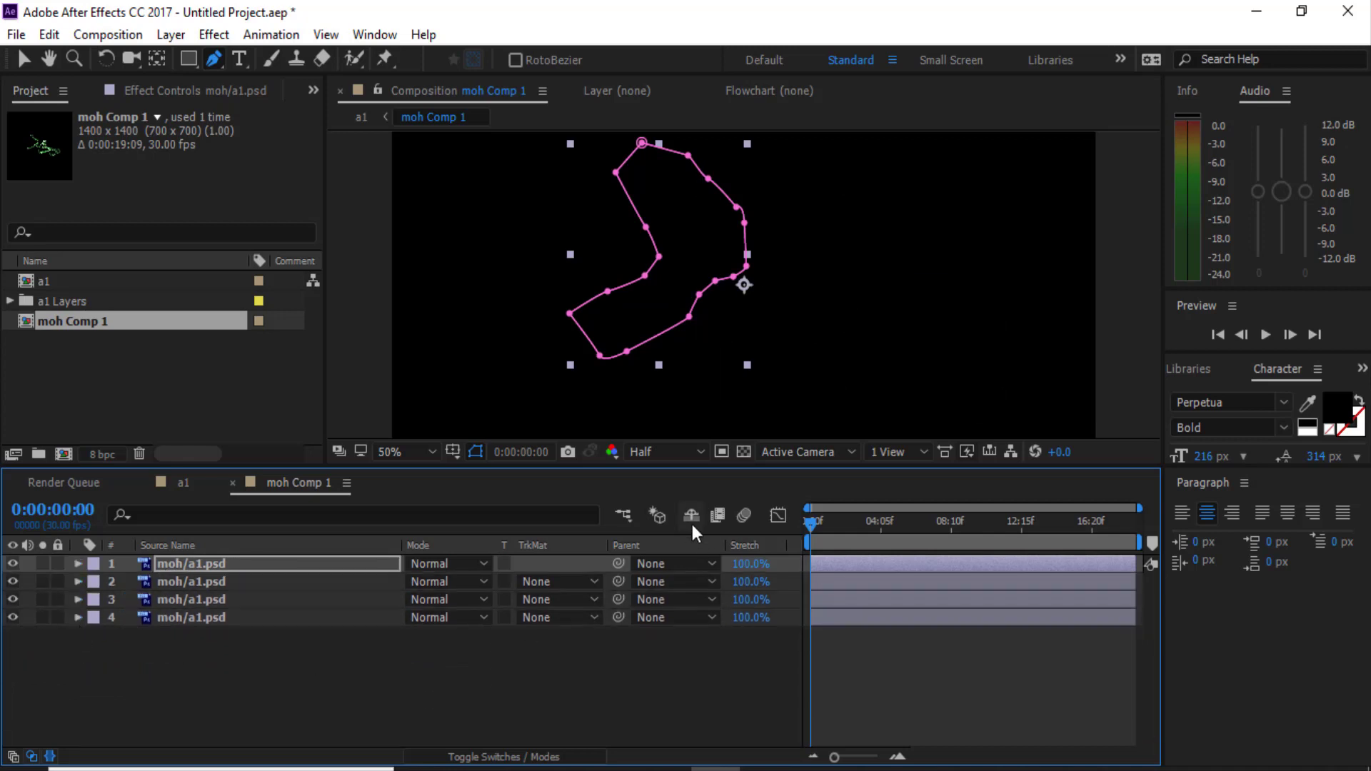
{"action": "key", "text": "space"}
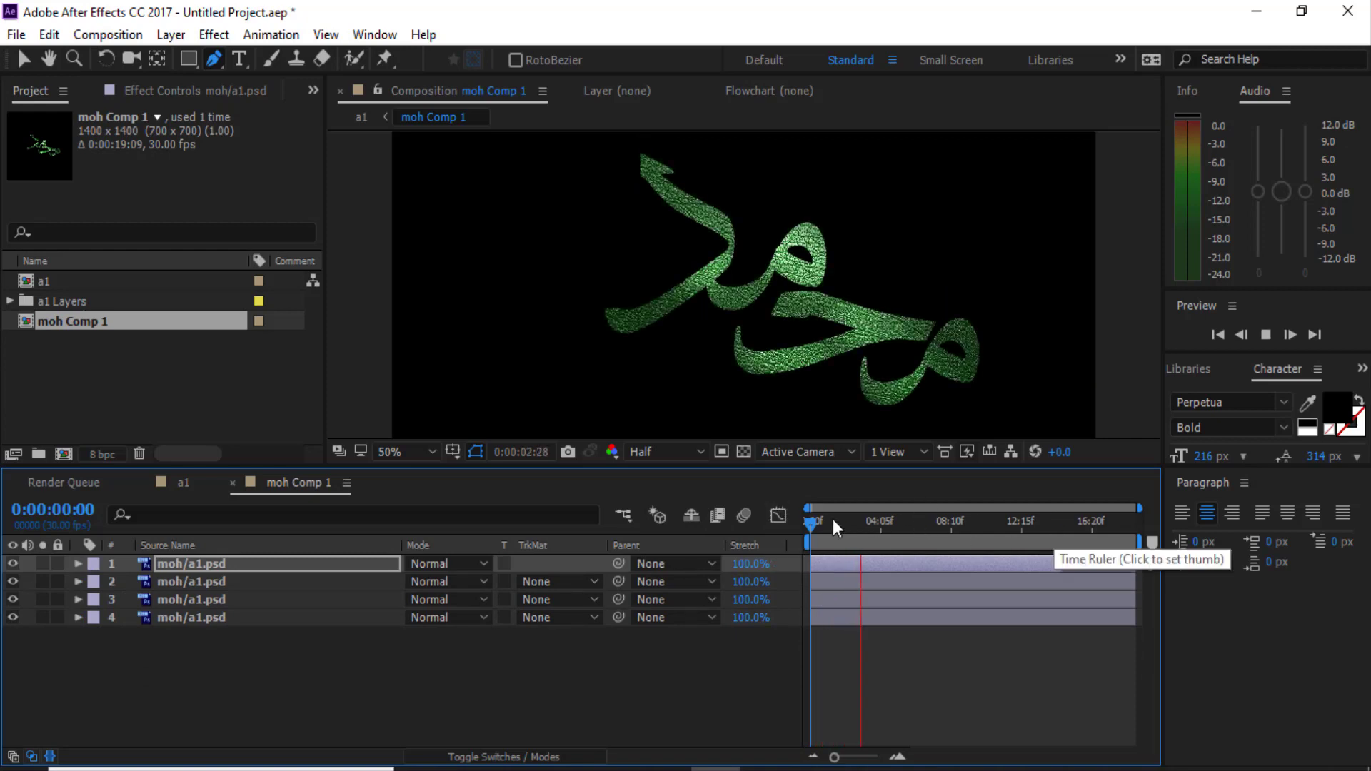
{"action": "left_click", "coordinate": [851, 530]}
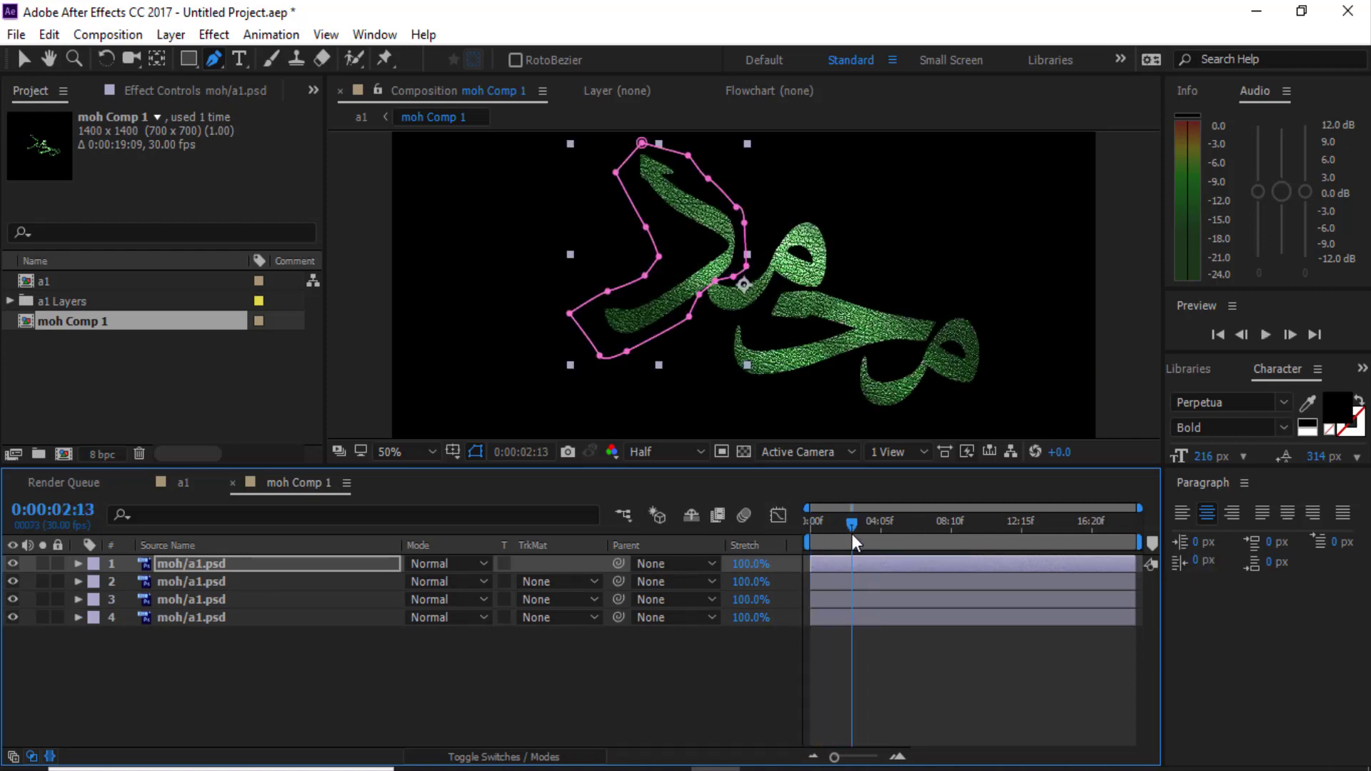
{"action": "mouse_move", "coordinate": [870, 602]}
{"action": "left_mouse_down"}
{"action": "mouse_move", "coordinate": [888, 603]}
{"action": "mouse_move", "coordinate": [882, 564]}
{"action": "left_mouse_up"}
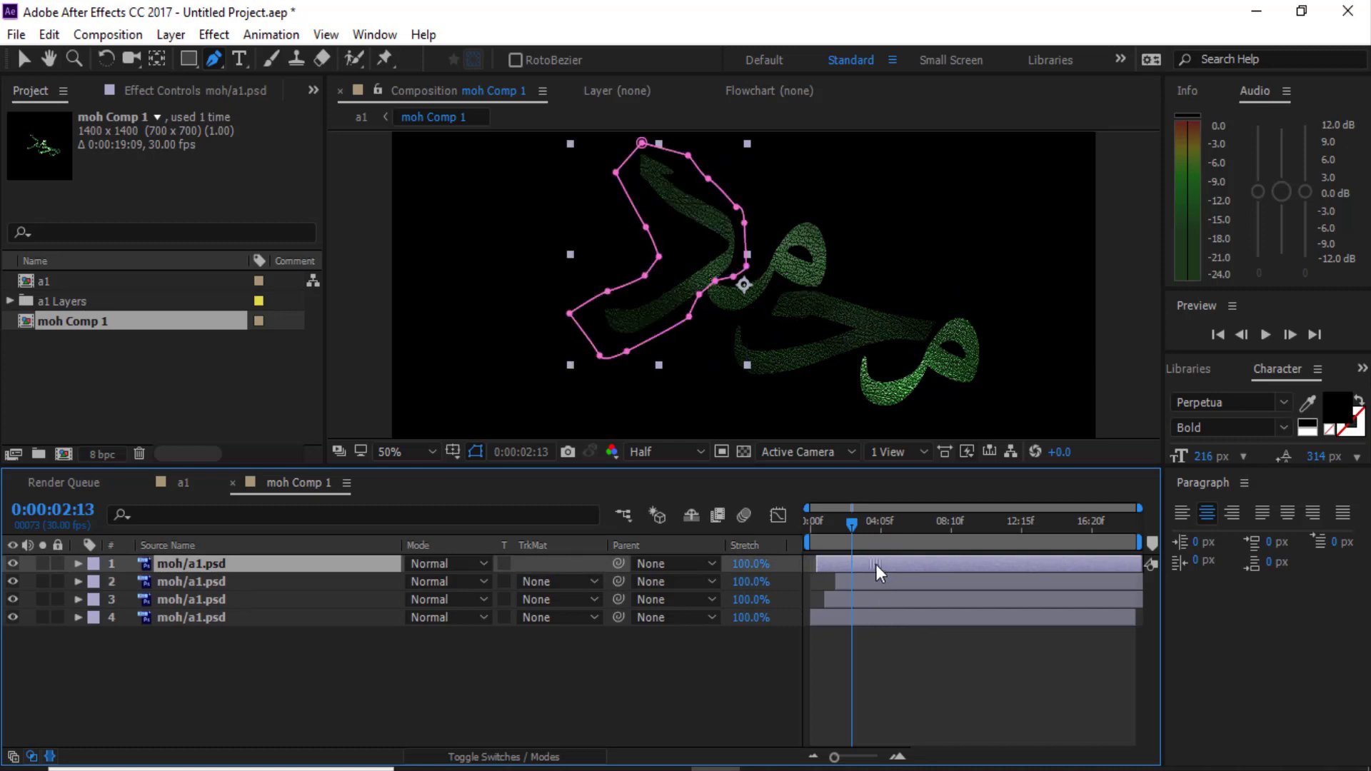
Delay layer 2's start, start layer 1 slightly earlier, and return to the a1 composition
{"action": "key", "text": "Home"}
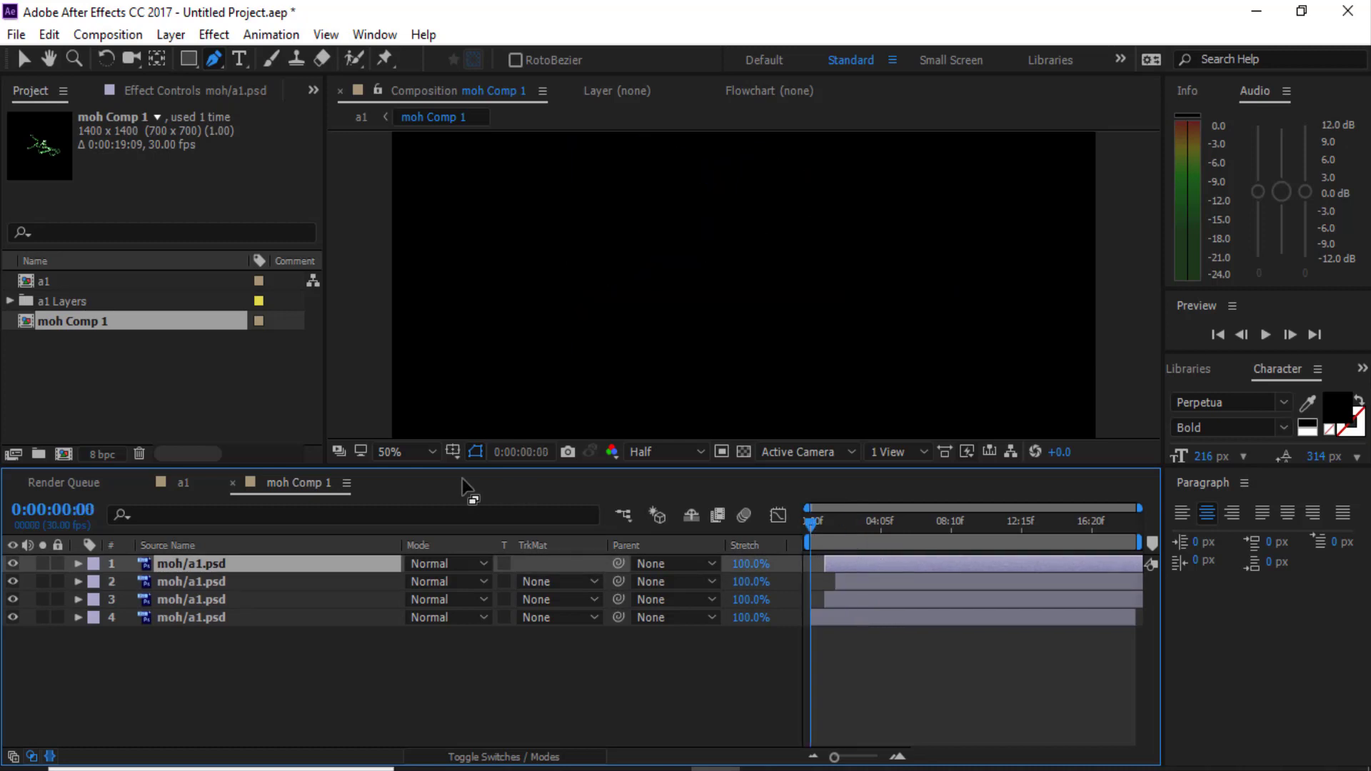
{"action": "key", "text": "space"}
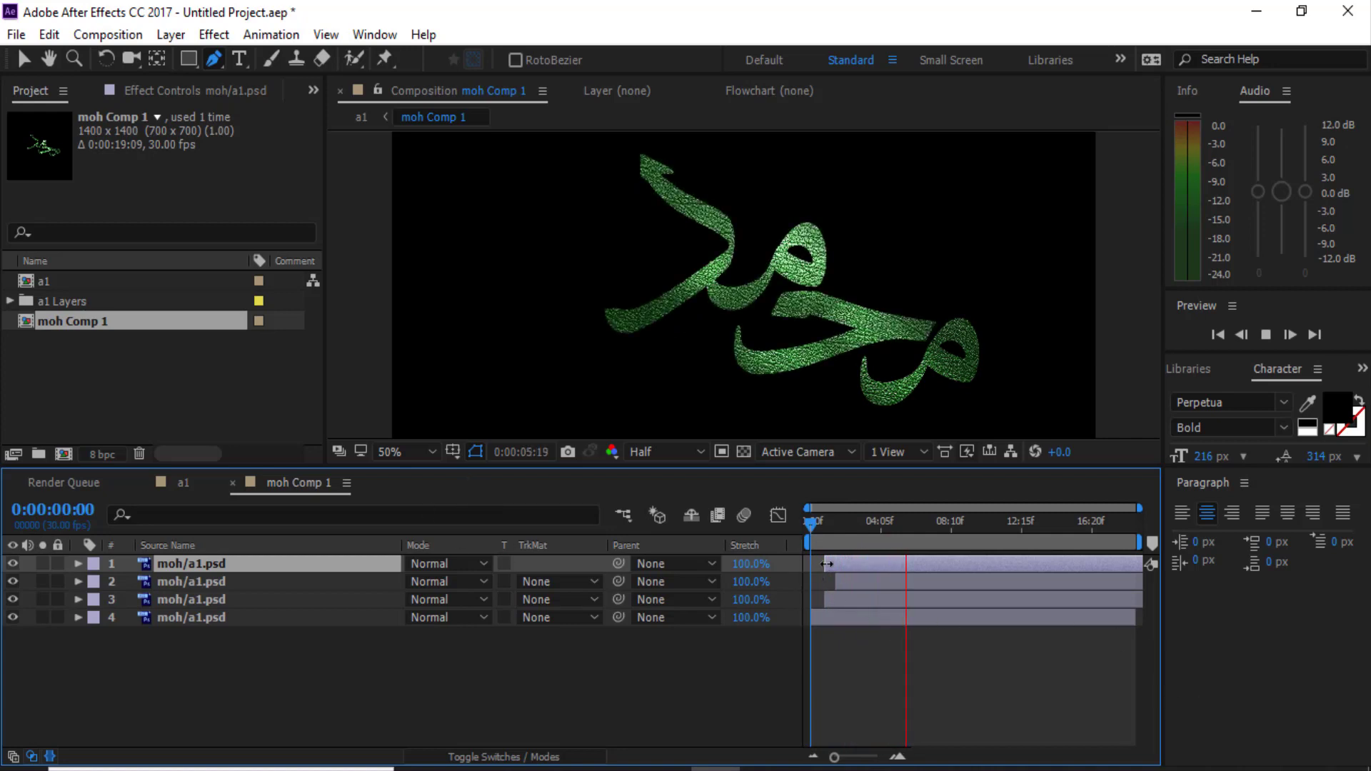
{"action": "left_click_drag", "start_coordinate": [847, 585], "coordinate": [869, 599]}
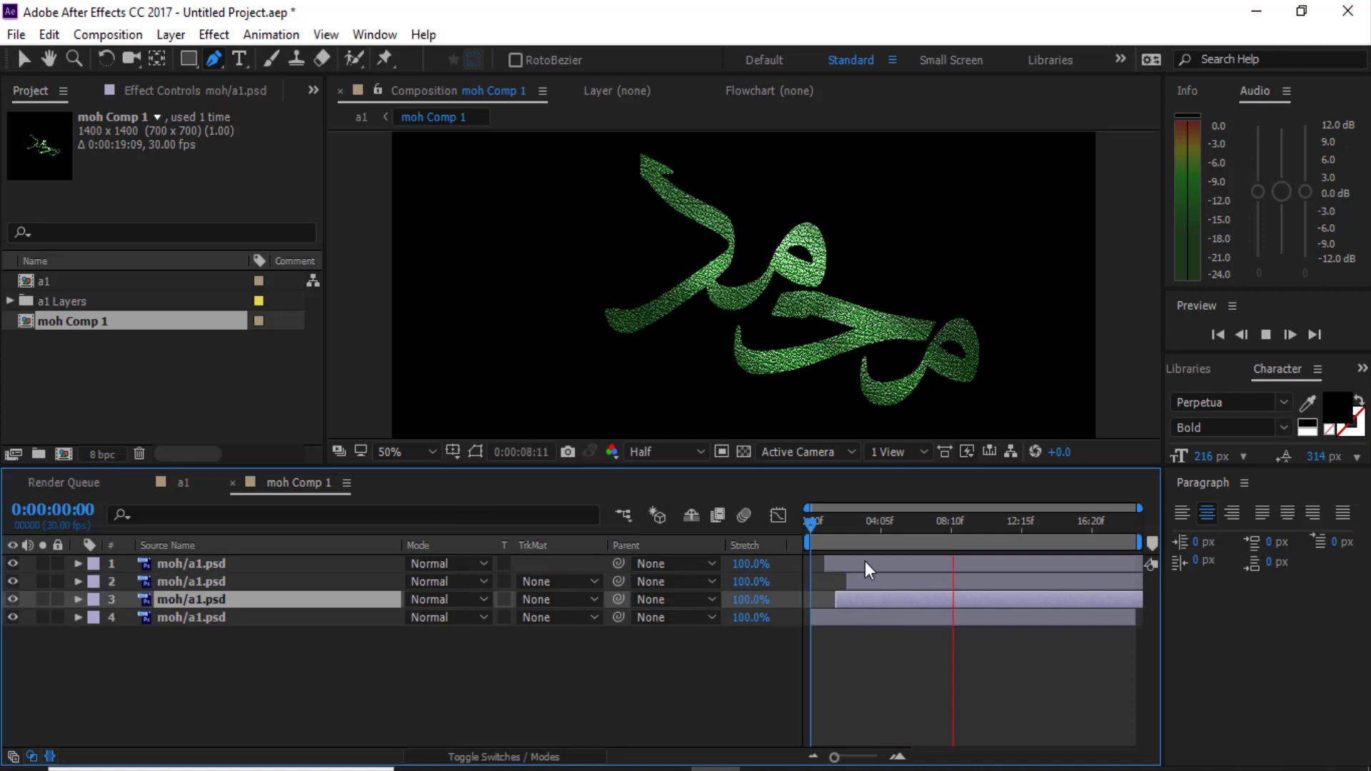
{"action": "left_click_drag", "start_coordinate": [864, 561], "coordinate": [858, 564]}
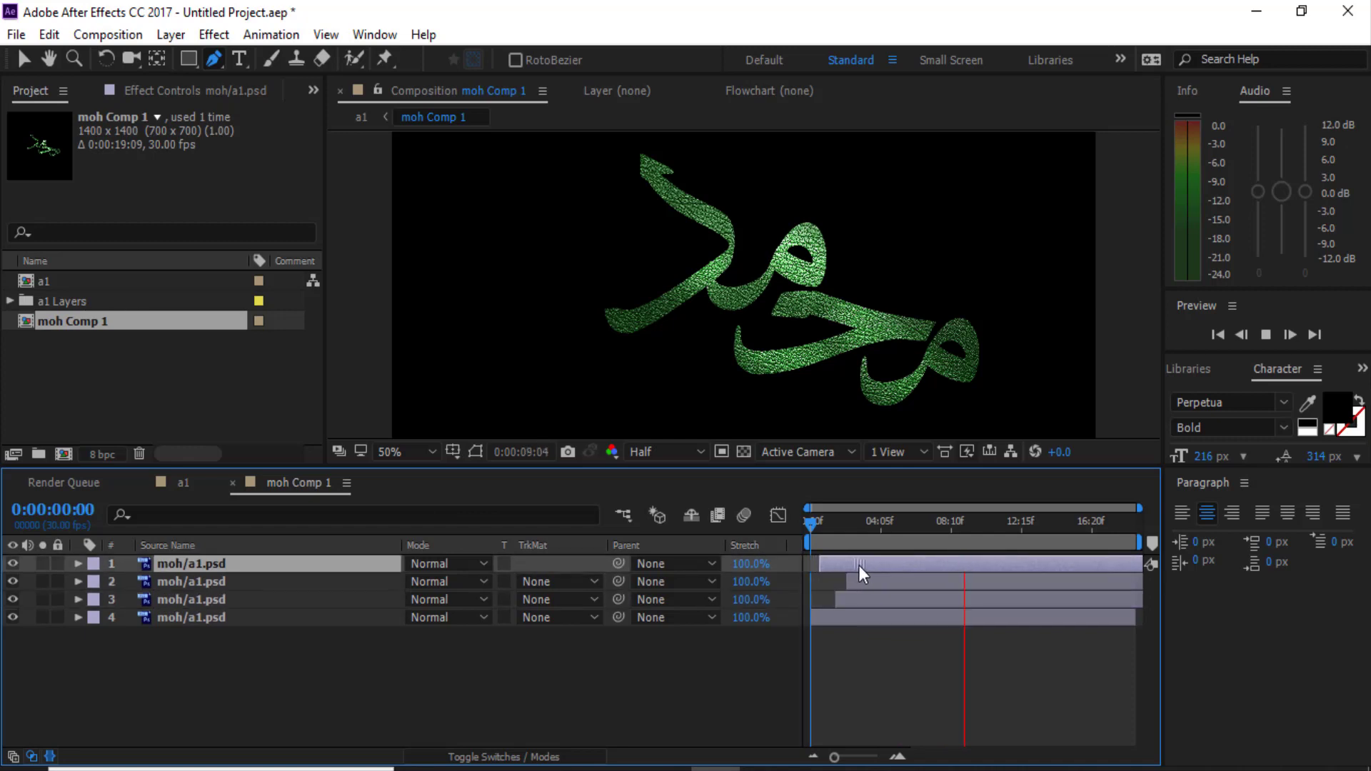
{"action": "key", "text": "space"}
{"action": "key", "text": "space"}
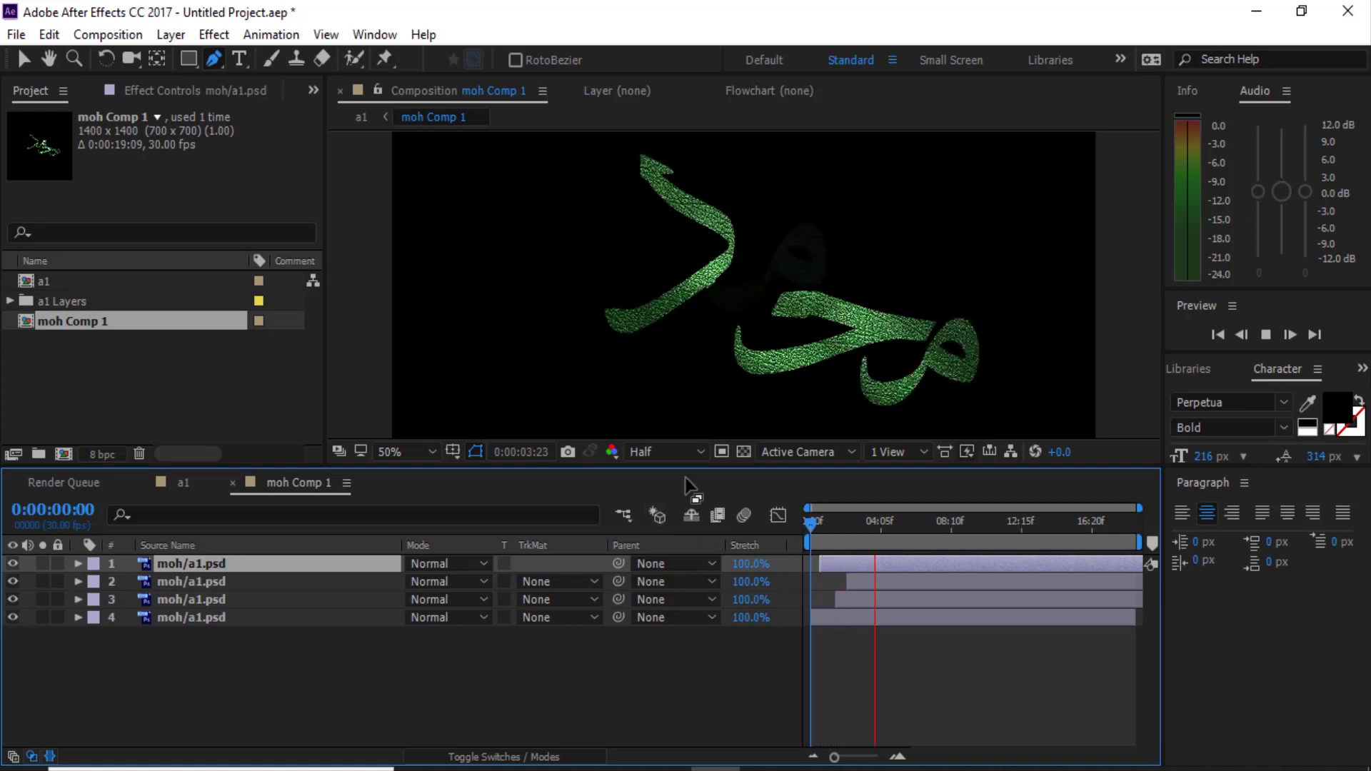
{"action": "left_click", "coordinate": [175, 483]}
Close moh Comp 1, then show the w text layer and start it at 0:00:04:25
{"action": "left_click", "coordinate": [232, 483]}
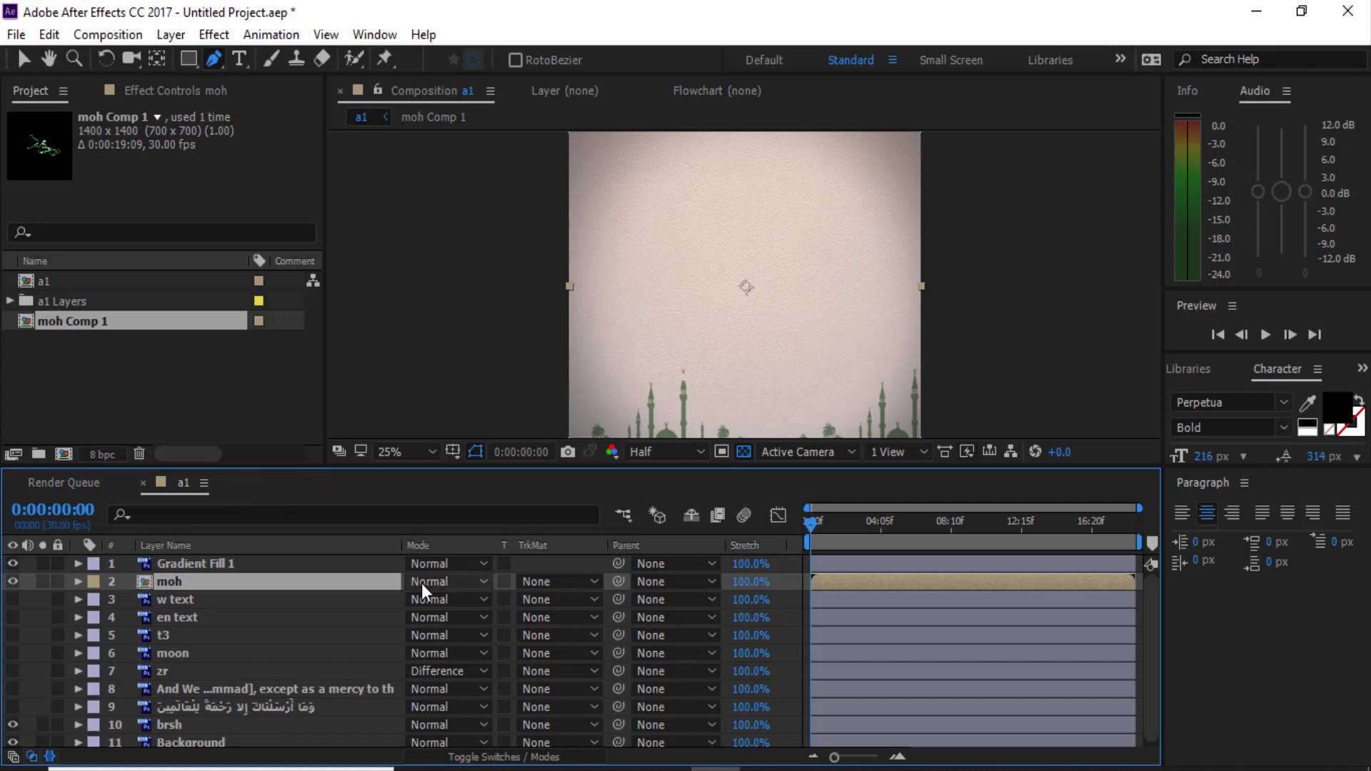
{"action": "left_click_drag", "start_coordinate": [811, 521], "coordinate": [888, 533]}
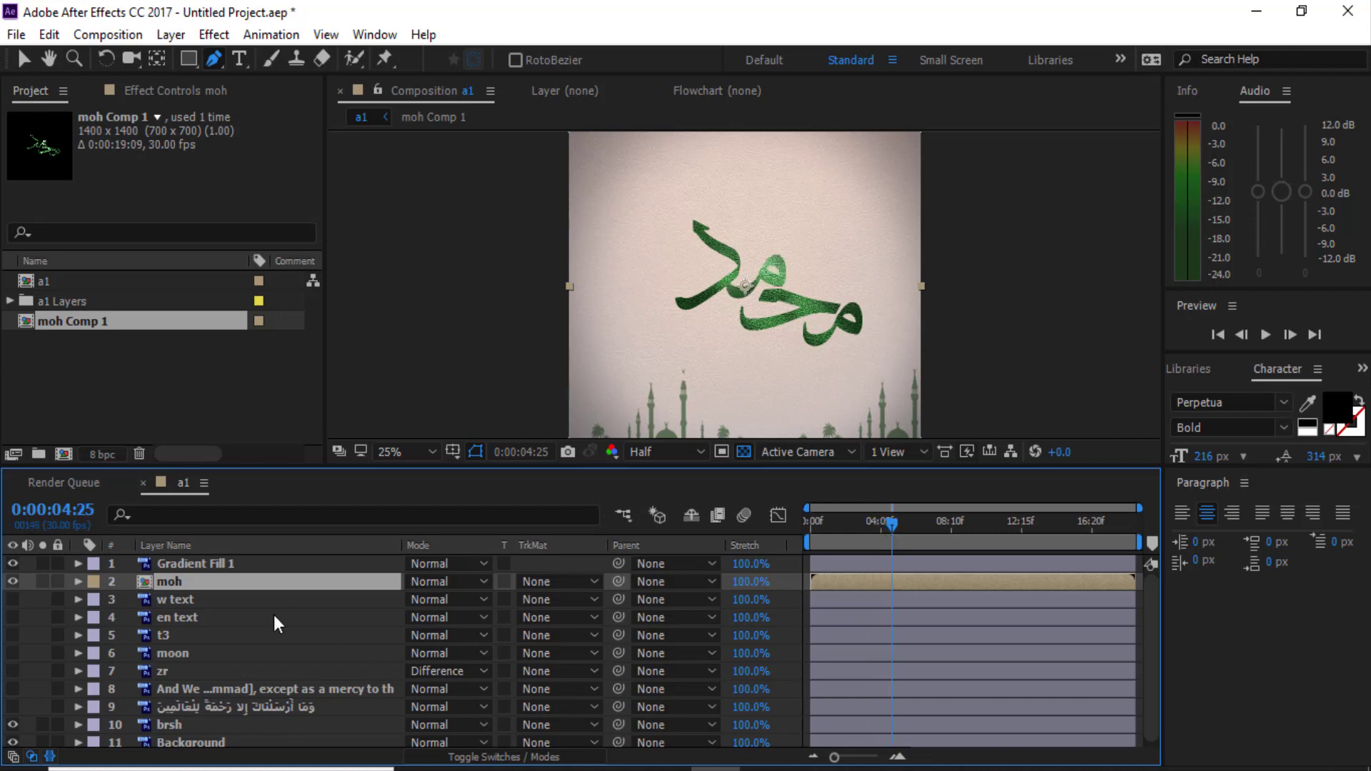
{"action": "left_click", "coordinate": [160, 602]}
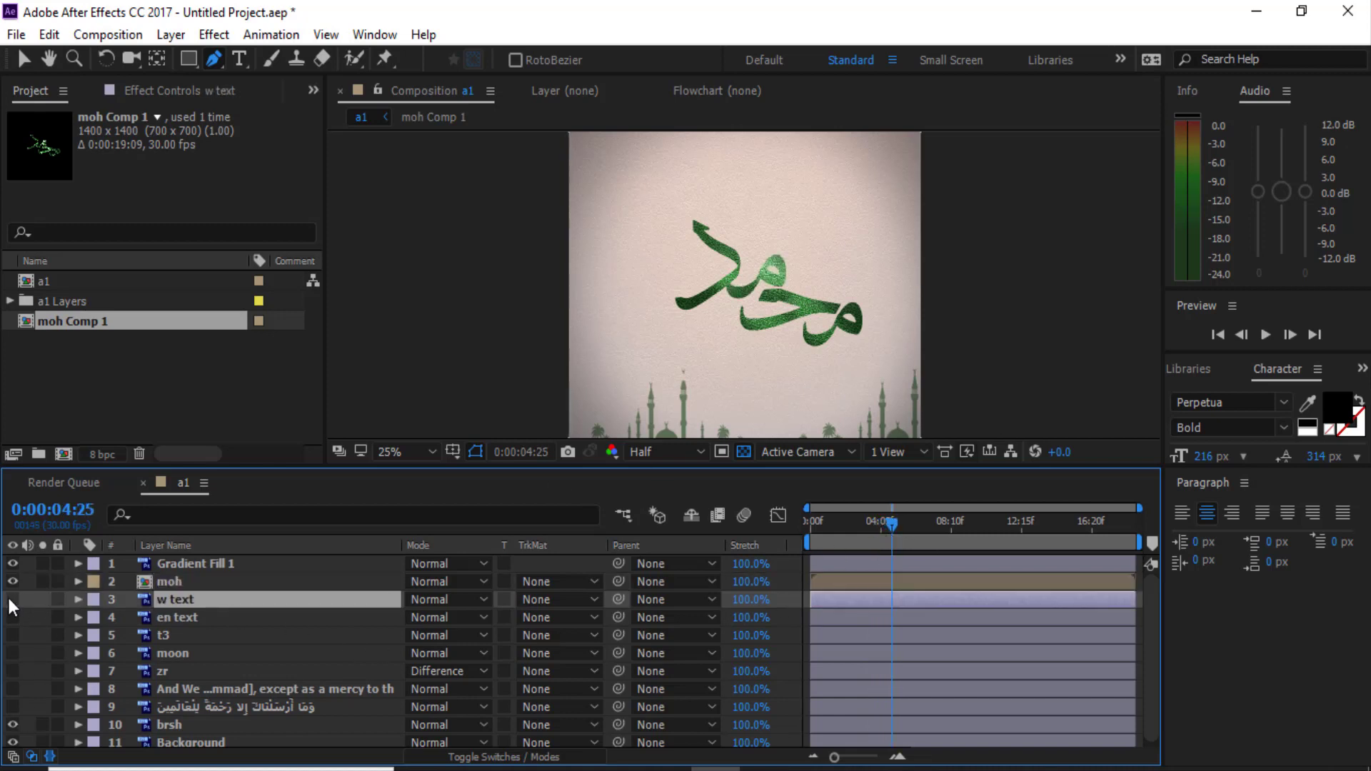
{"action": "left_click", "coordinate": [13, 599]}
{"action": "left_click_drag", "start_coordinate": [832, 597], "coordinate": [909, 597]}
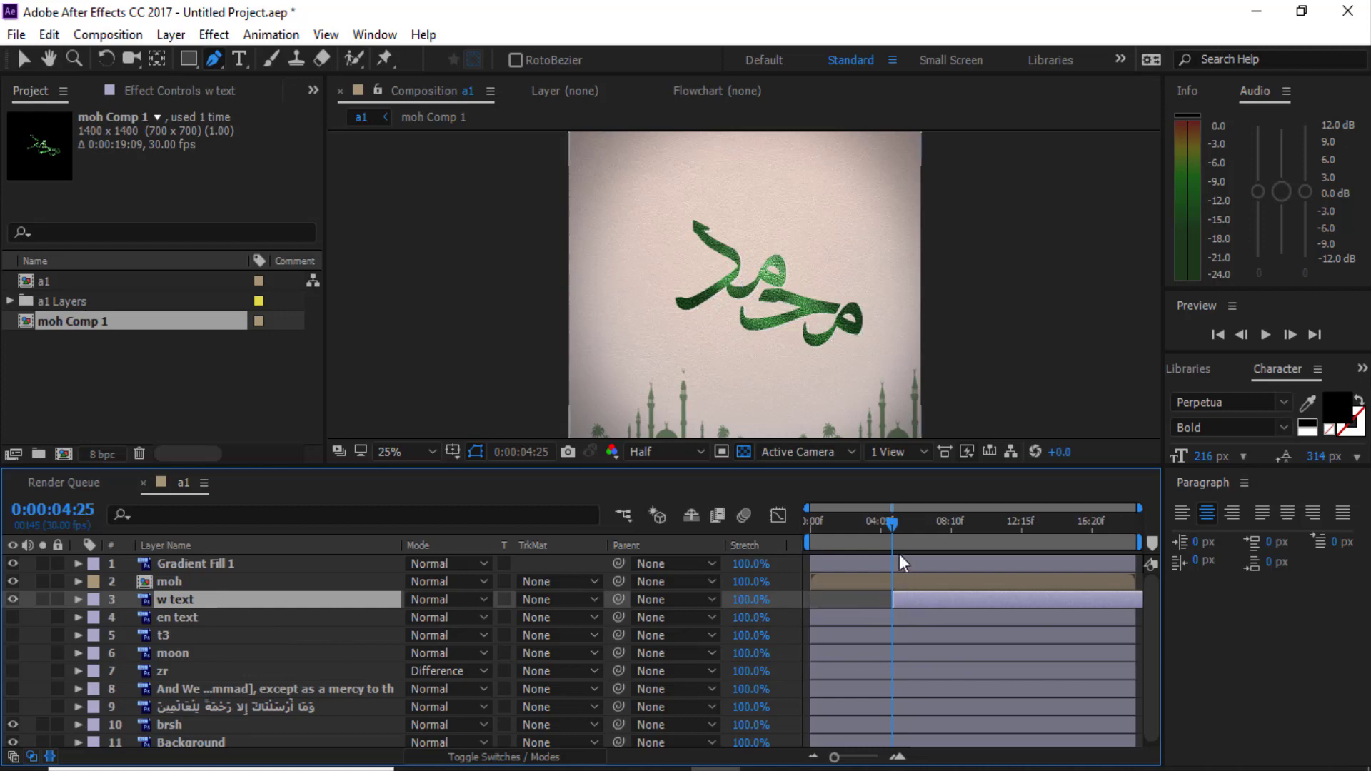
Preview the a1 composition from the beginning
{"action": "left_click_drag", "start_coordinate": [893, 525], "coordinate": [598, 549]}
{"action": "key", "text": "space"}
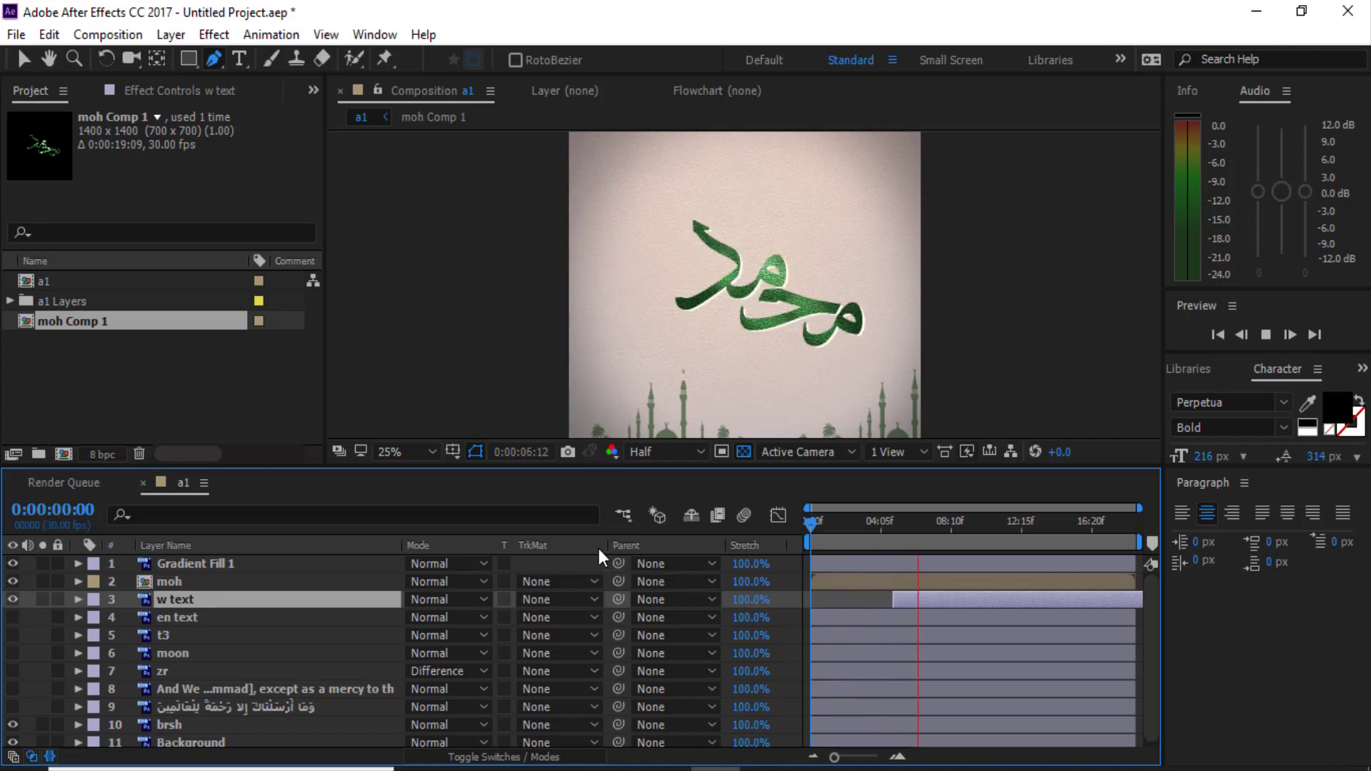
{"action": "key", "text": "space"}
Show the orange Arabic t3 layer and shift its start to 0:00:04:25, matching w text
{"action": "left_click", "coordinate": [193, 637]}
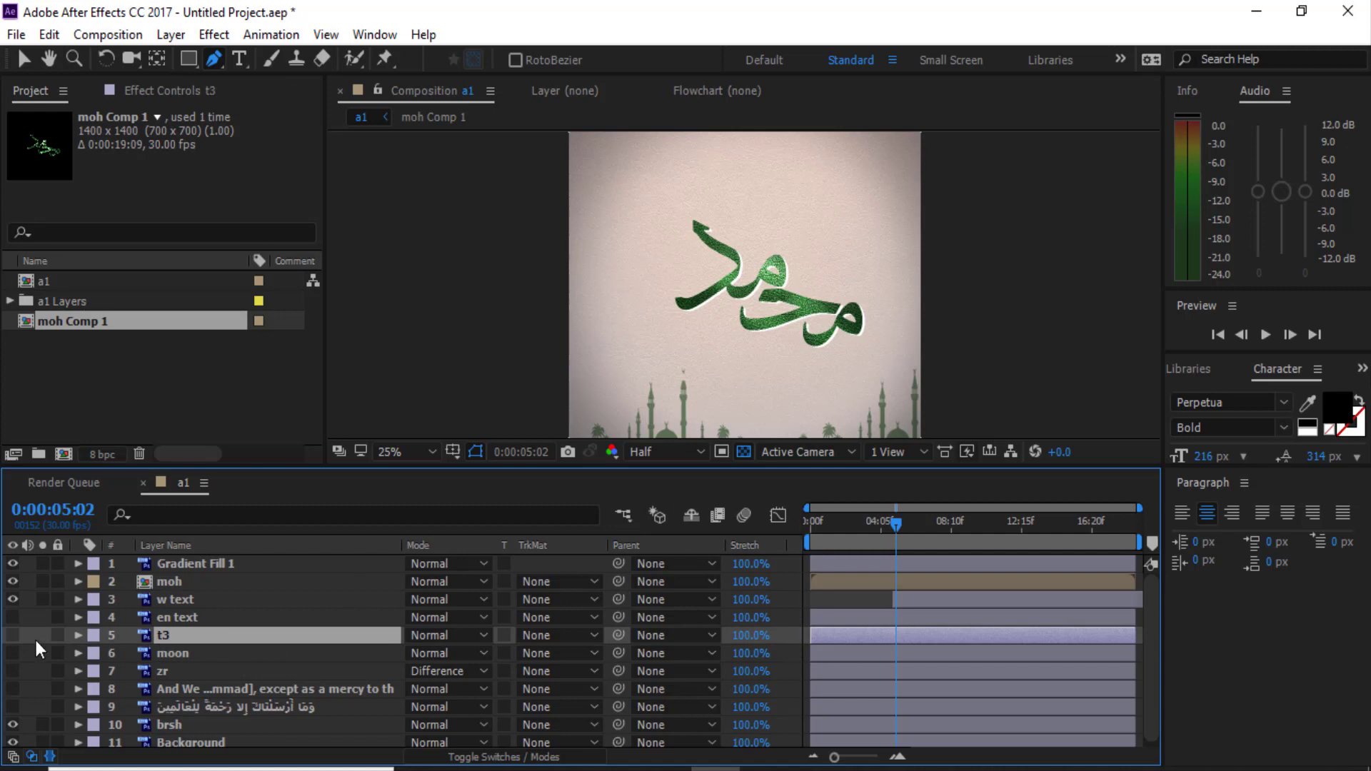
{"action": "left_click", "coordinate": [12, 635]}
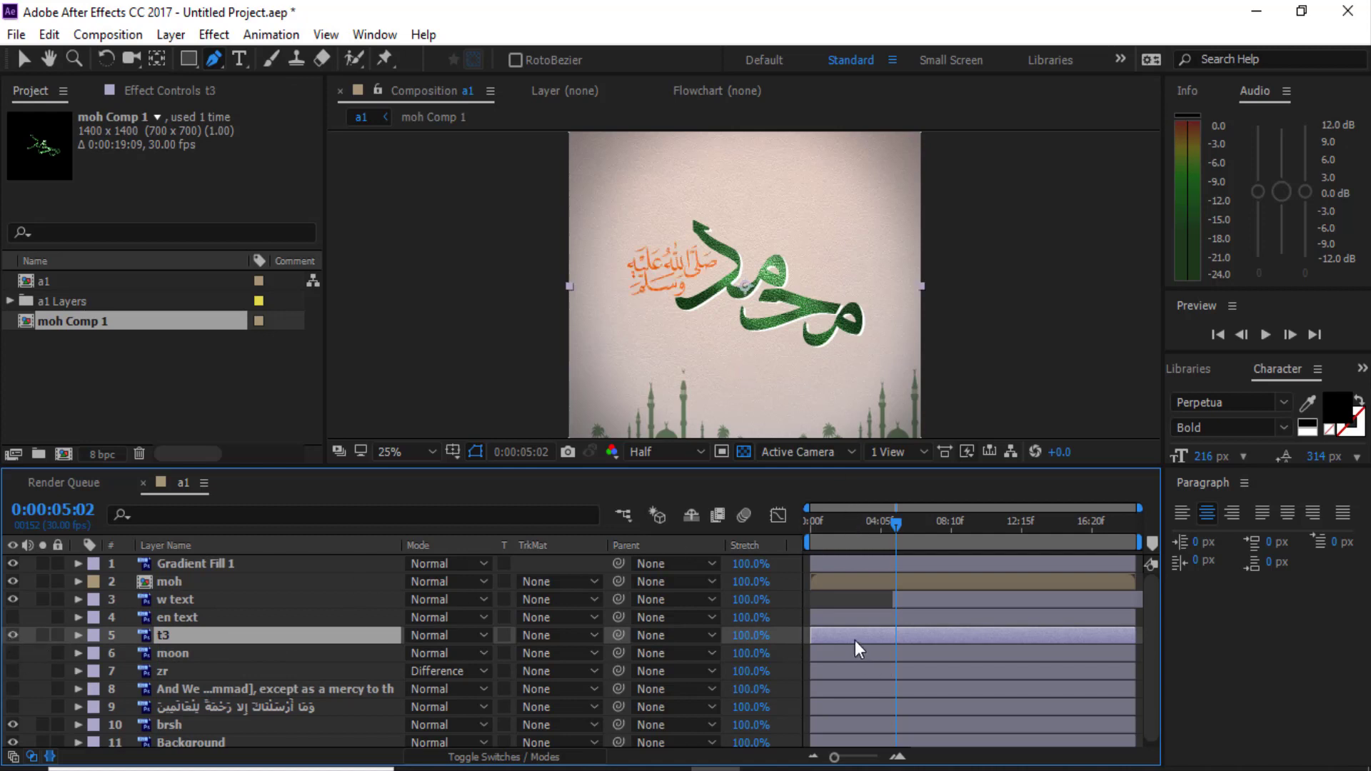
{"action": "left_click_drag", "start_coordinate": [855, 640], "coordinate": [933, 633]}
{"action": "left_click_drag", "start_coordinate": [899, 529], "coordinate": [892, 530]}
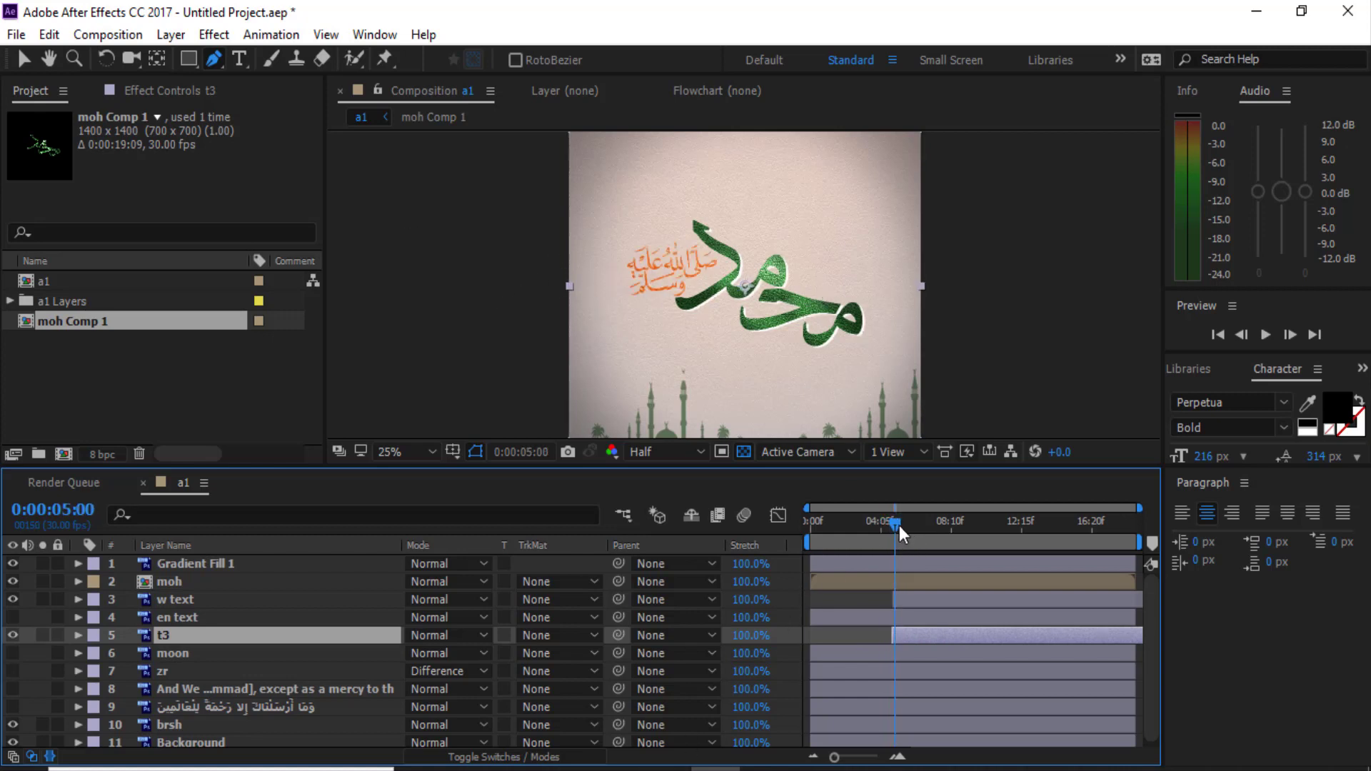
{"action": "left_click_drag", "start_coordinate": [892, 525], "coordinate": [889, 525]}
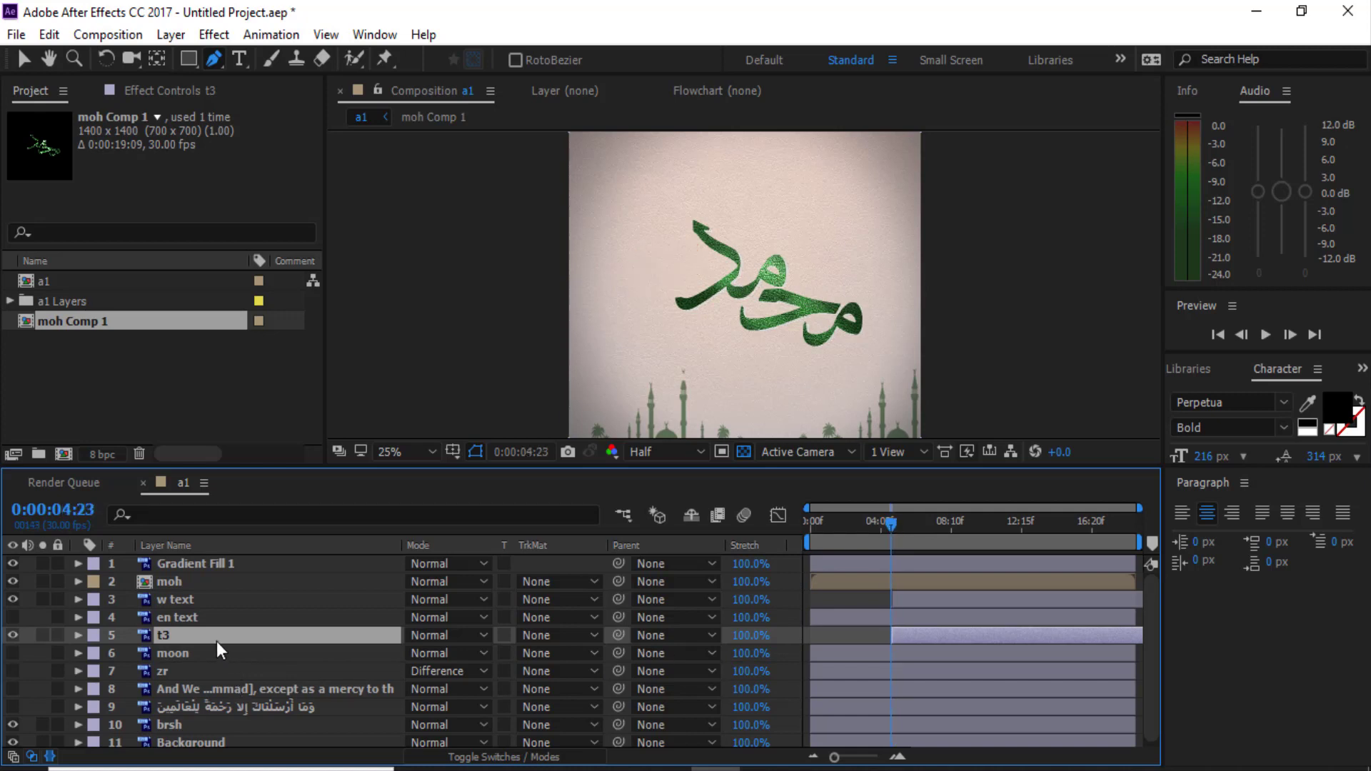
{"action": "left_click_drag", "start_coordinate": [889, 527], "coordinate": [885, 528]}
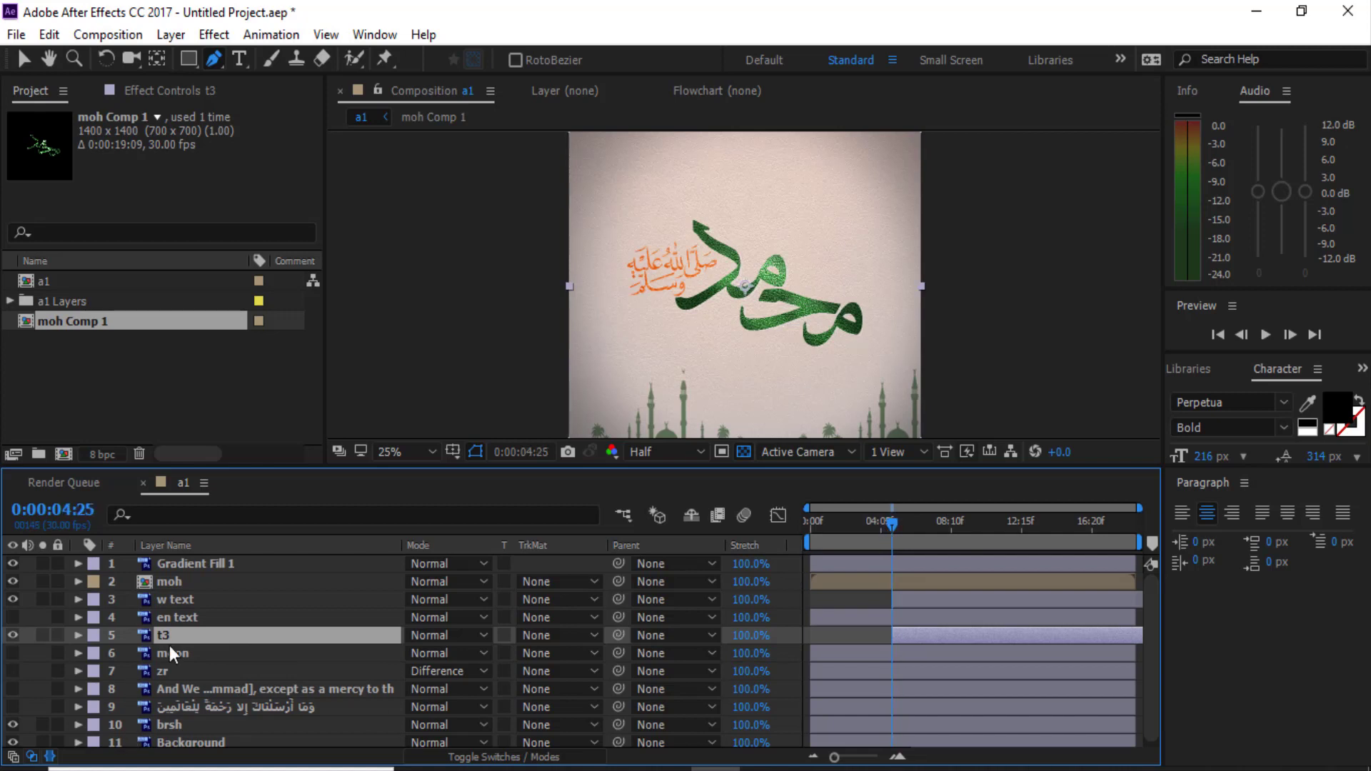
Keyframe t3's position near 7 seconds, with x 33 off the left edge at its start
{"action": "key", "text": "p"}
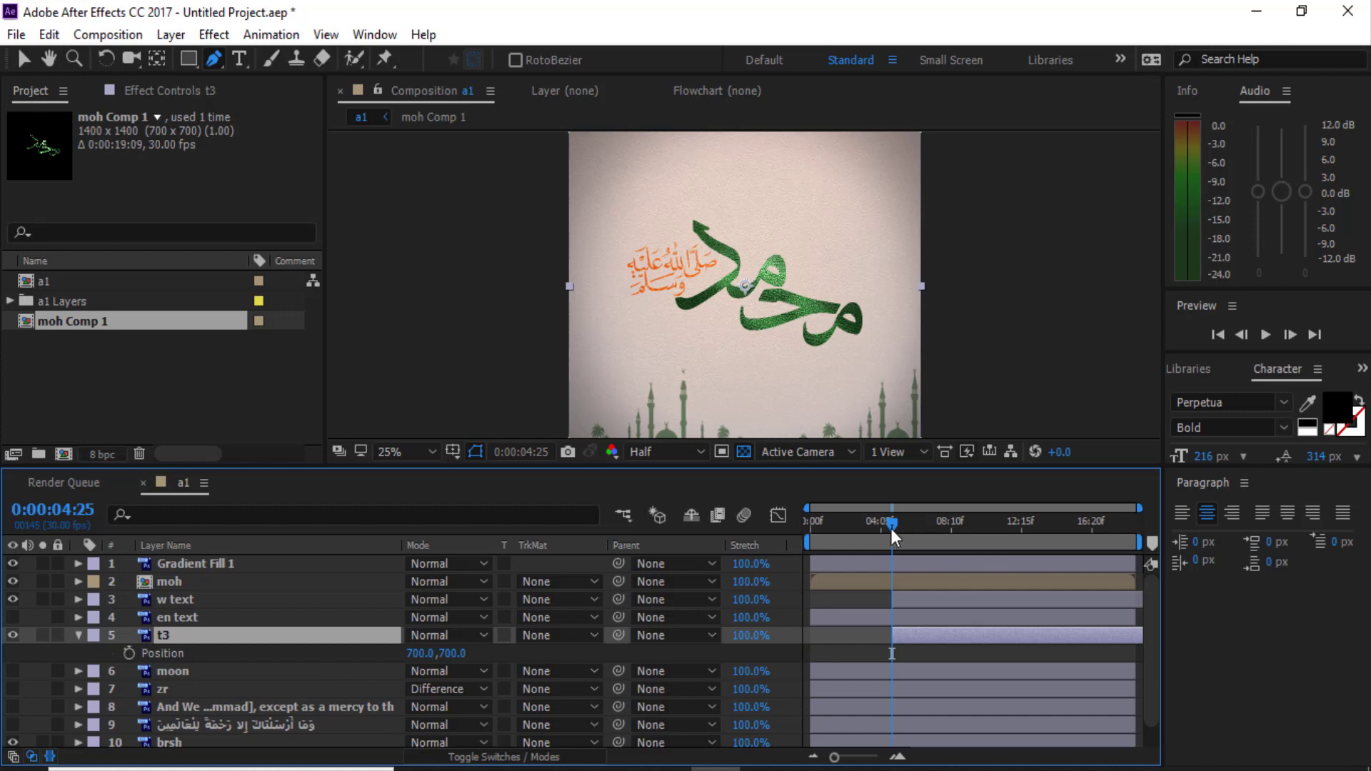
{"action": "left_click_drag", "start_coordinate": [892, 529], "coordinate": [932, 534]}
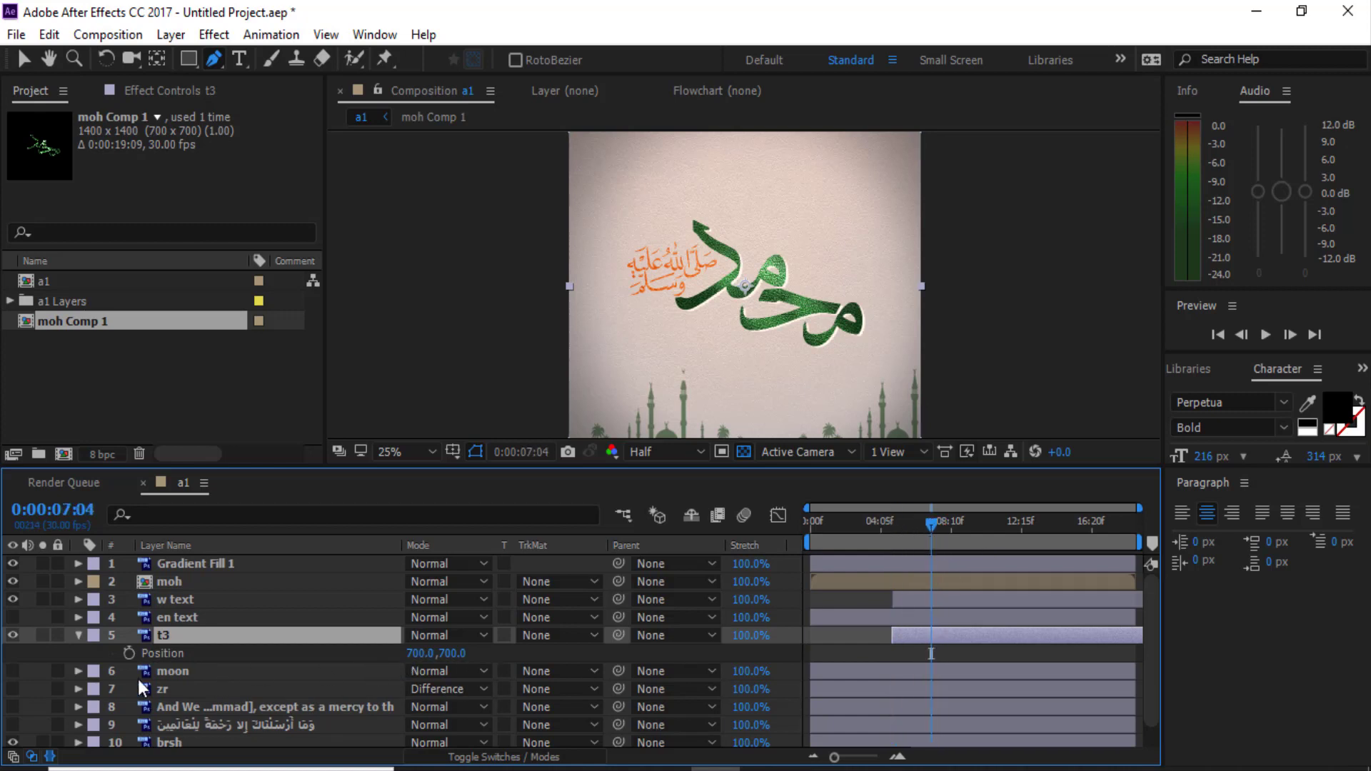
{"action": "left_click", "coordinate": [129, 653]}
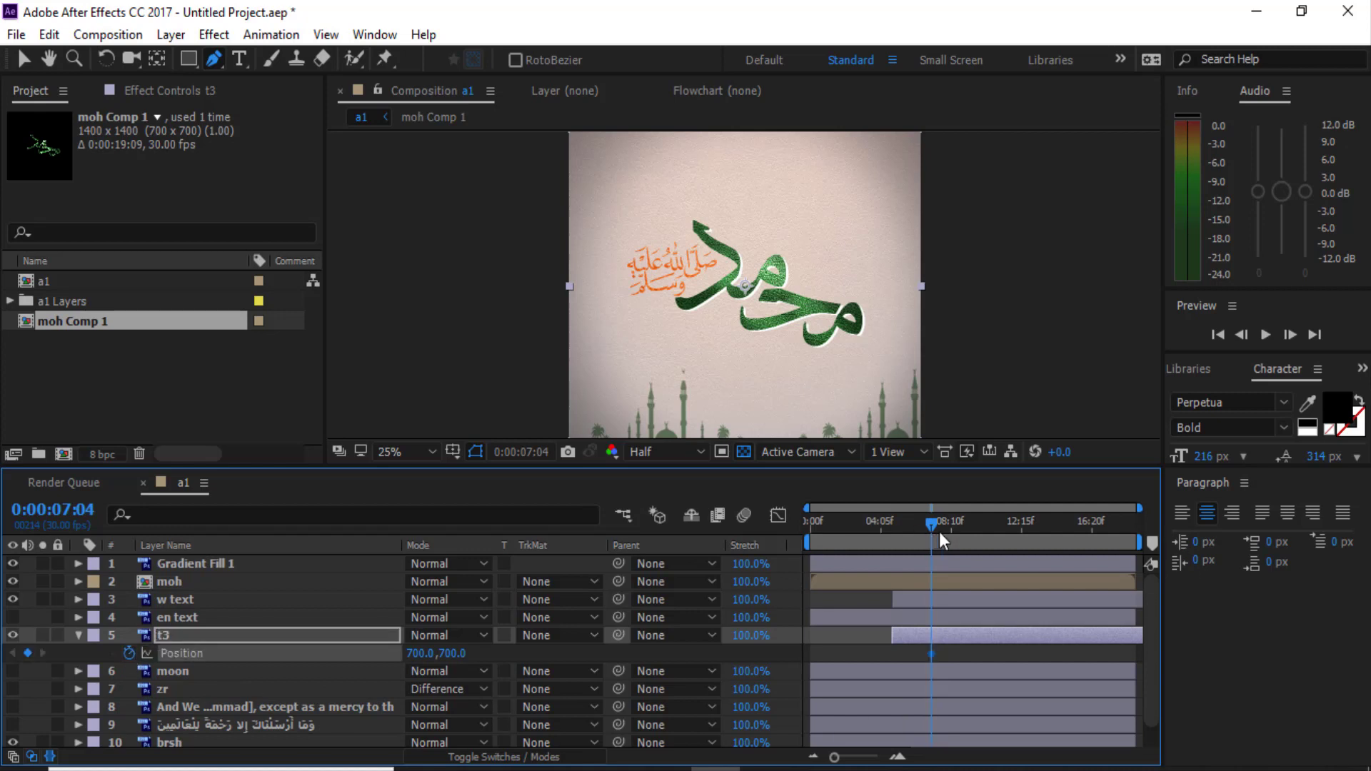
{"action": "left_click_drag", "start_coordinate": [930, 521], "coordinate": [891, 533]}
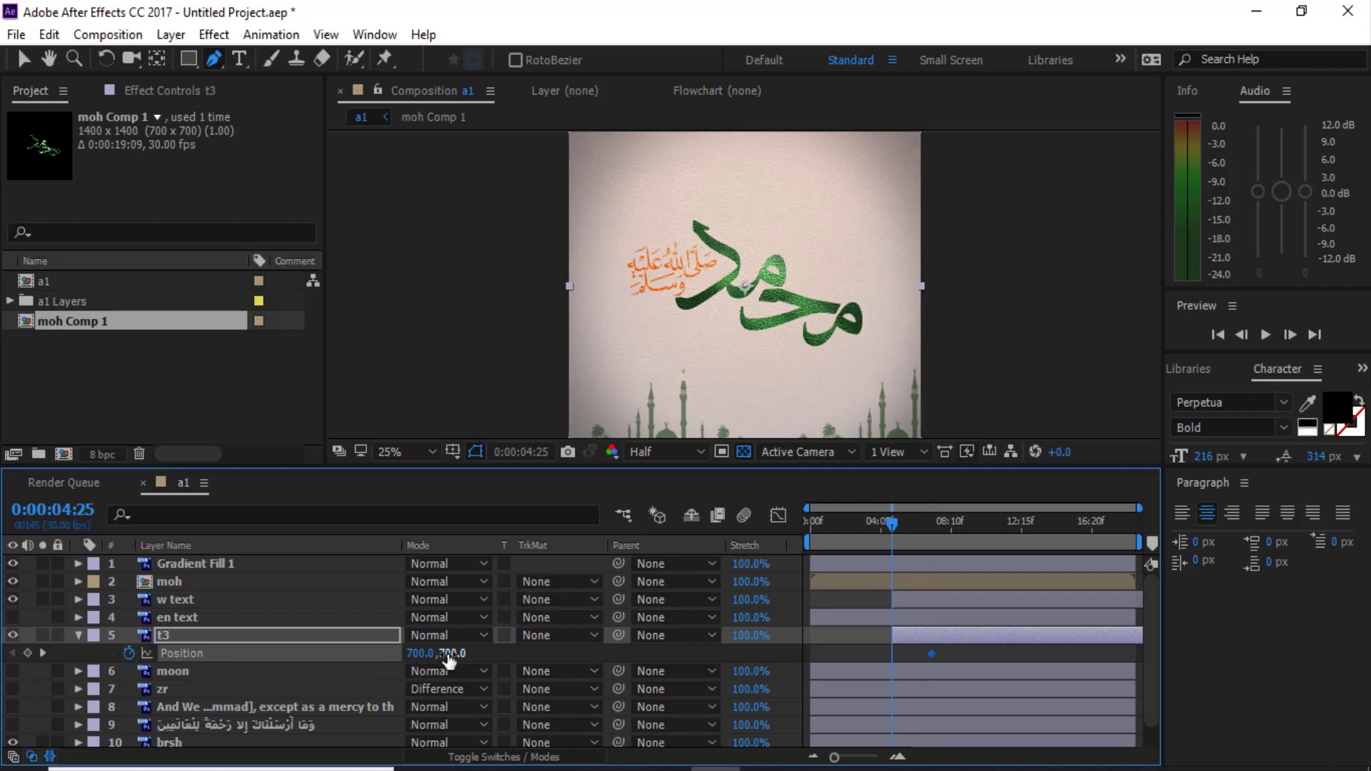
{"action": "left_click_drag", "start_coordinate": [450, 653], "coordinate": [22, 663]}
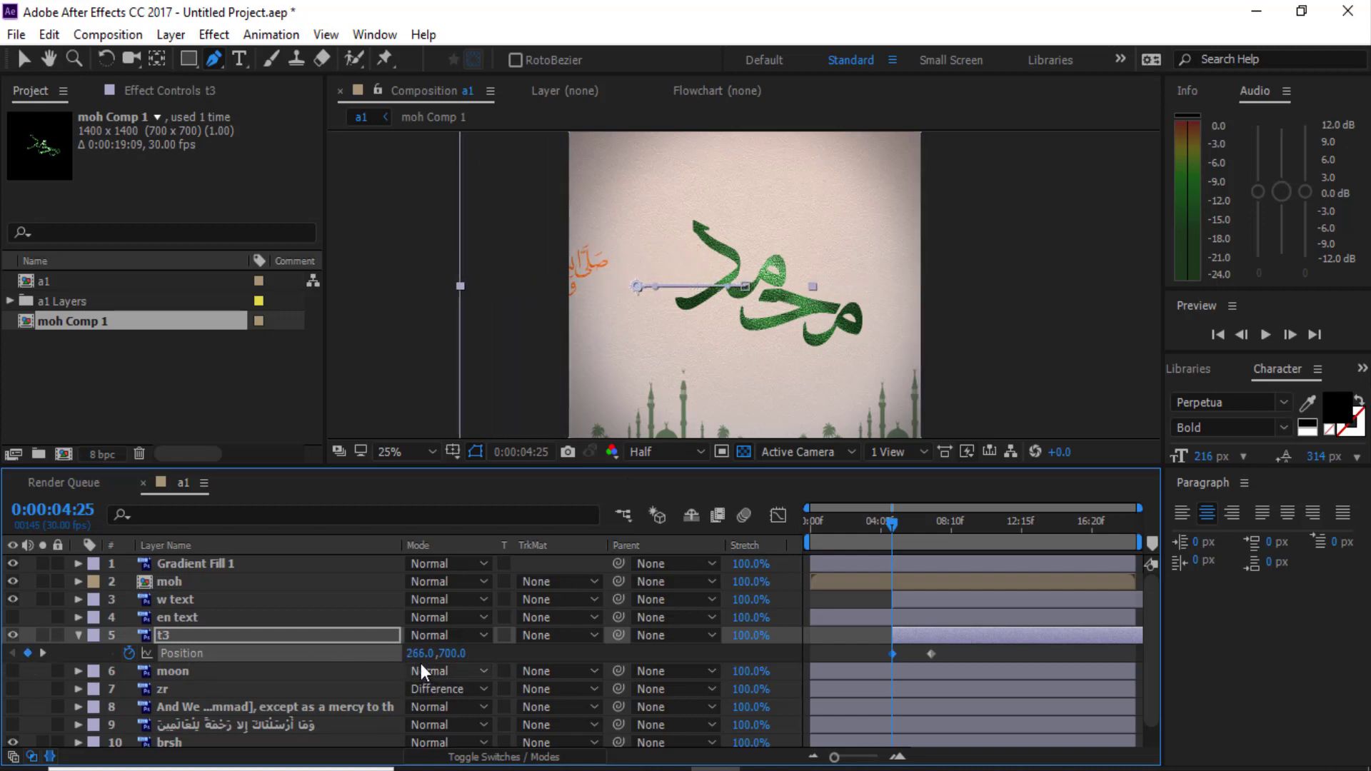
{"action": "left_click_drag", "start_coordinate": [393, 652], "coordinate": [184, 652]}
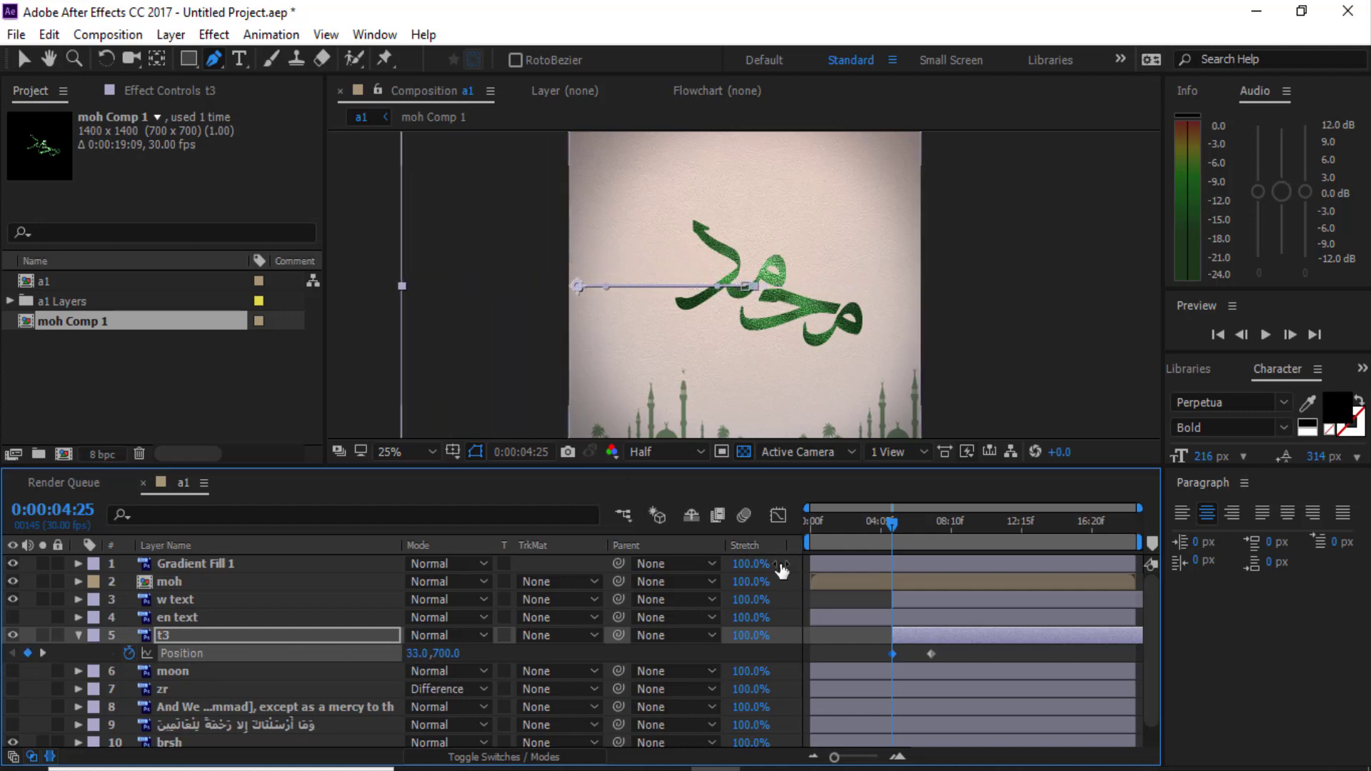
Move the end position keyframe slightly earlier and apply Easy Ease In to it
{"action": "key", "text": "space"}
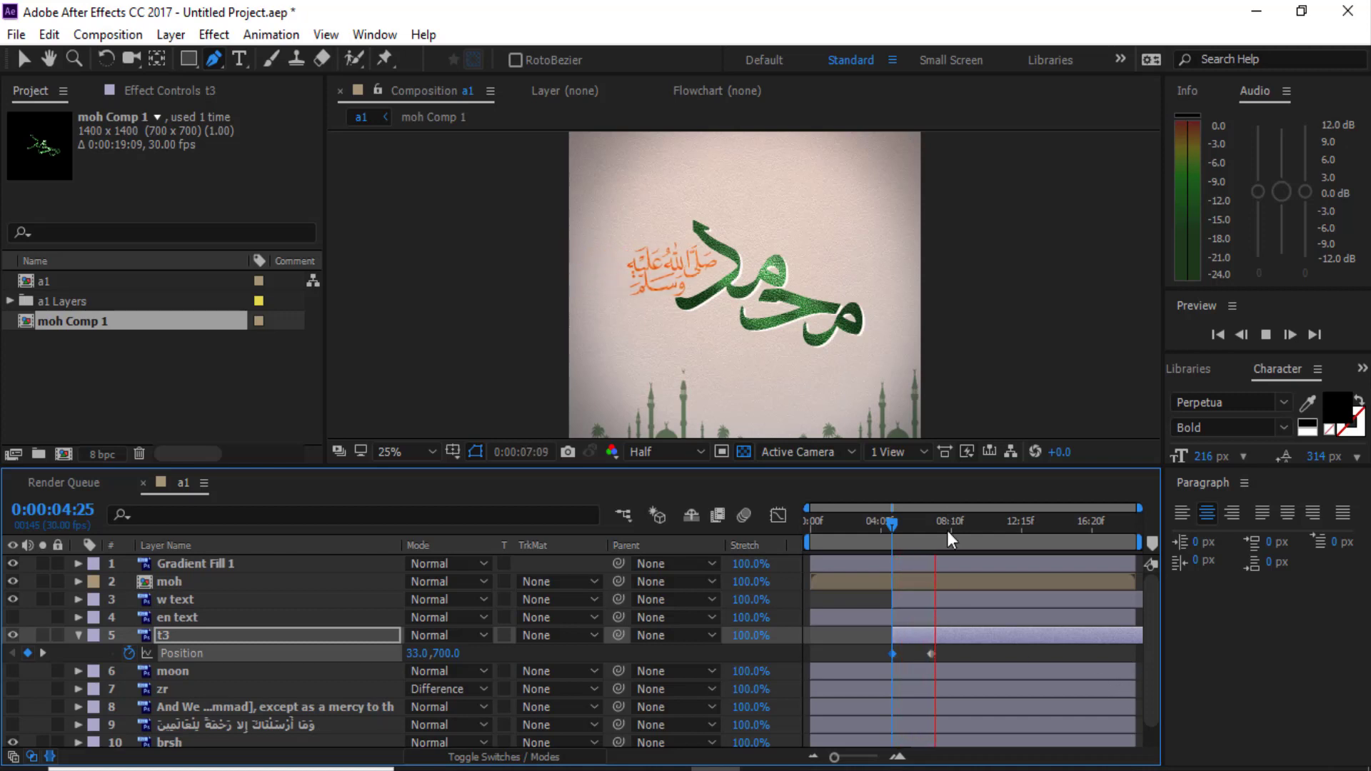
{"action": "left_click", "coordinate": [922, 521]}
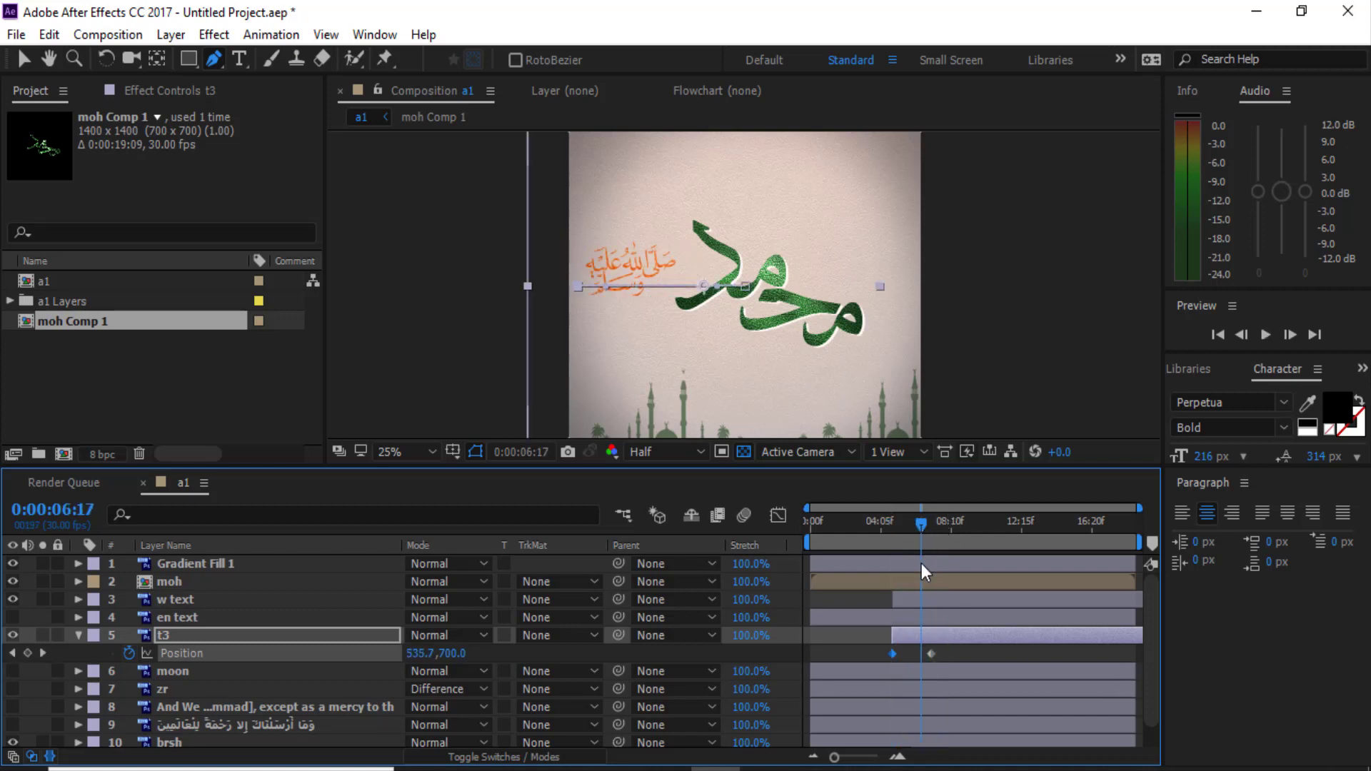
{"action": "mouse_move", "coordinate": [929, 654]}
{"action": "left_mouse_down"}
{"action": "mouse_move", "coordinate": [913, 655]}
{"action": "mouse_move", "coordinate": [929, 649]}
{"action": "left_mouse_up"}
{"action": "right_click", "coordinate": [914, 654]}
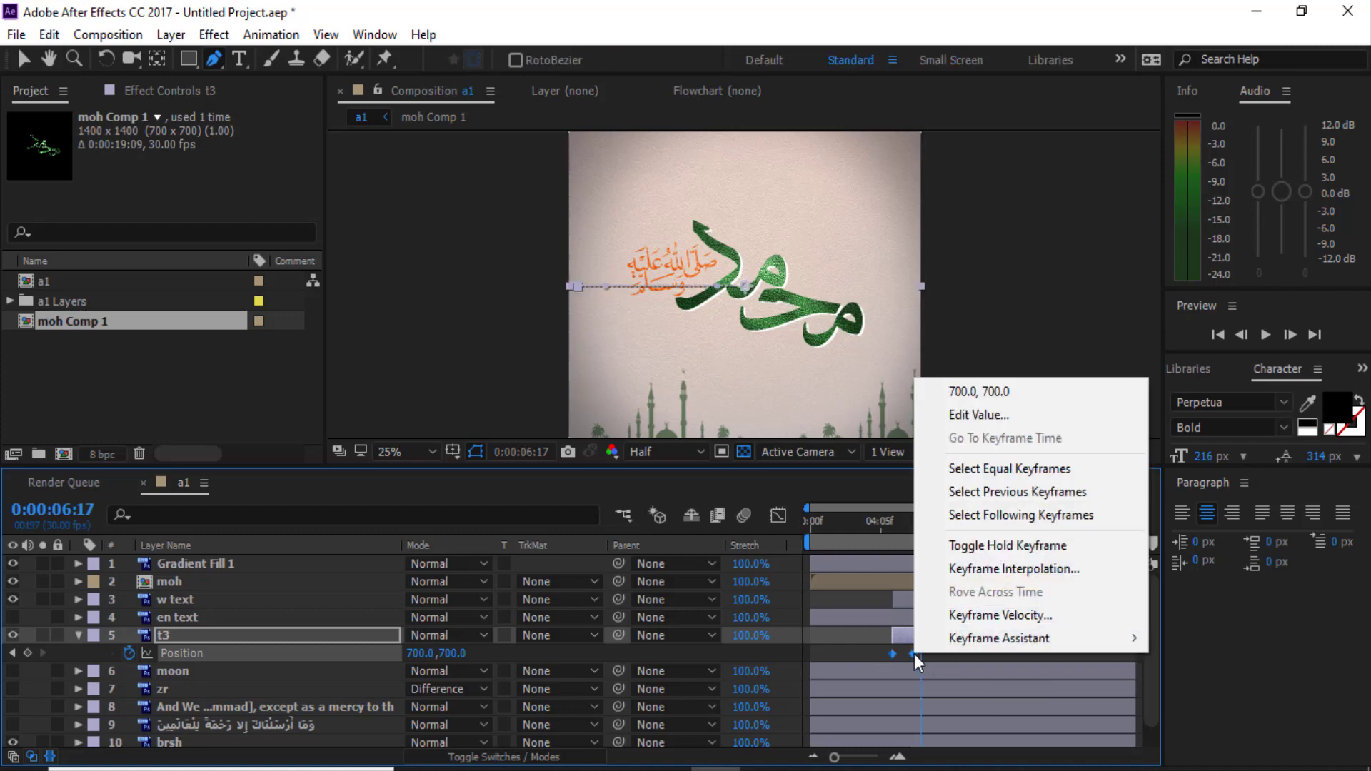
{"action": "mouse_move", "coordinate": [979, 641]}
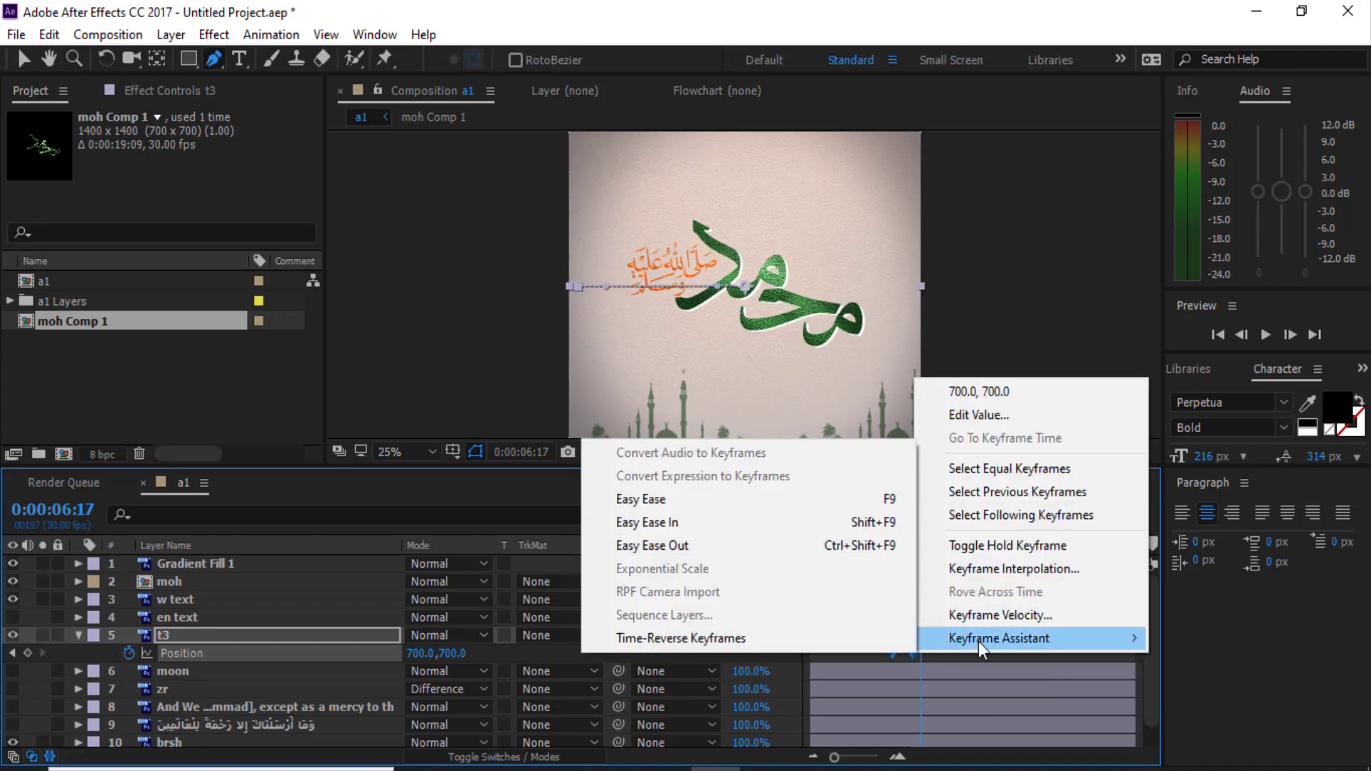
{"action": "left_click", "coordinate": [673, 533]}
Preview the eased slide-in and check the text settled at 6:00
{"action": "left_click", "coordinate": [872, 529]}
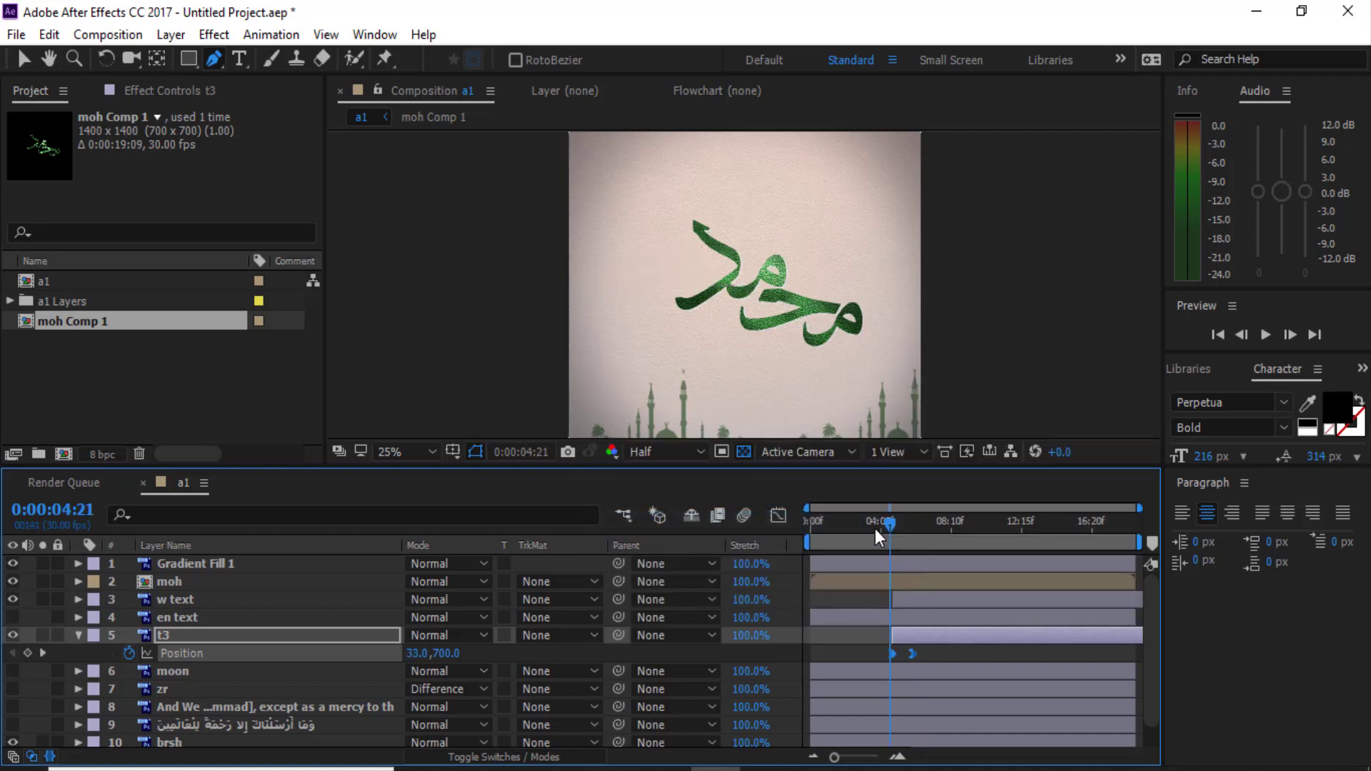
{"action": "key", "text": "space"}
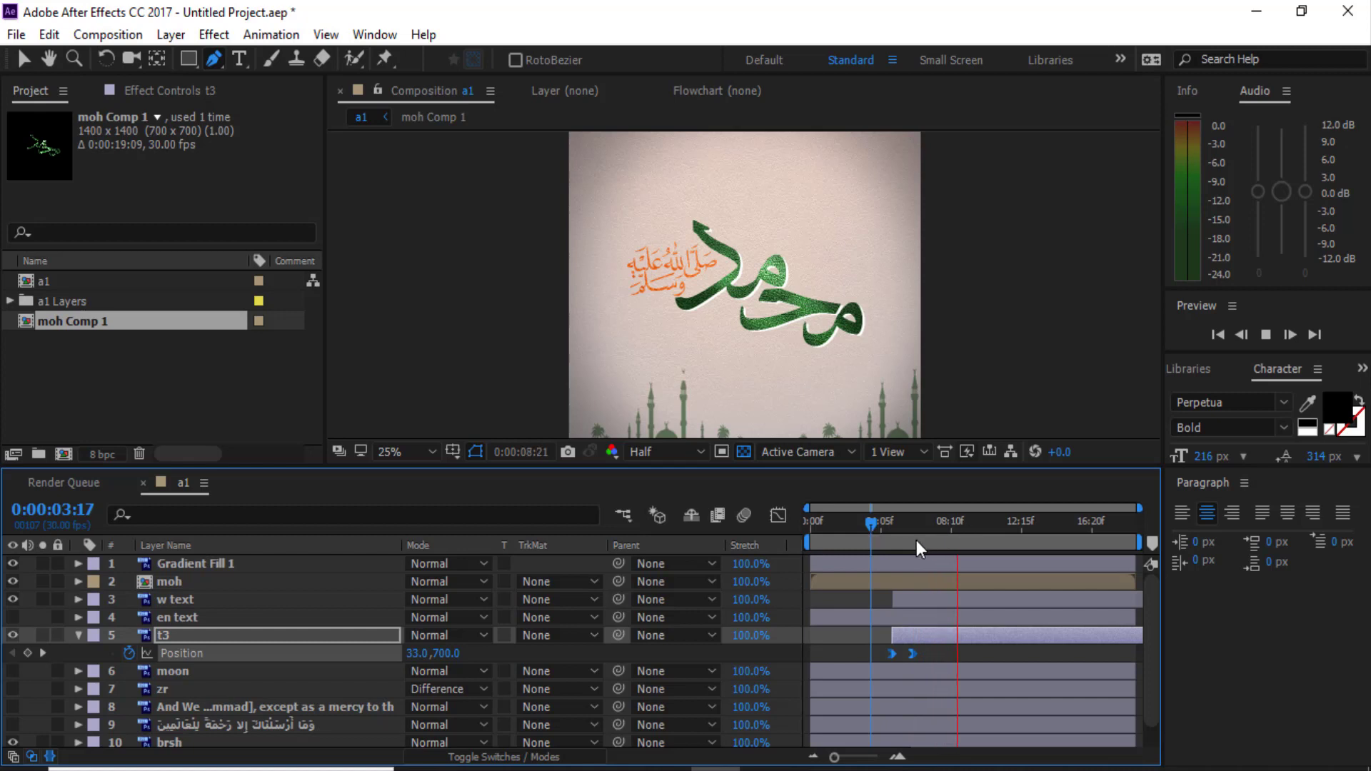
{"action": "left_click", "coordinate": [882, 538]}
{"action": "left_click_drag", "start_coordinate": [882, 538], "coordinate": [911, 540]}
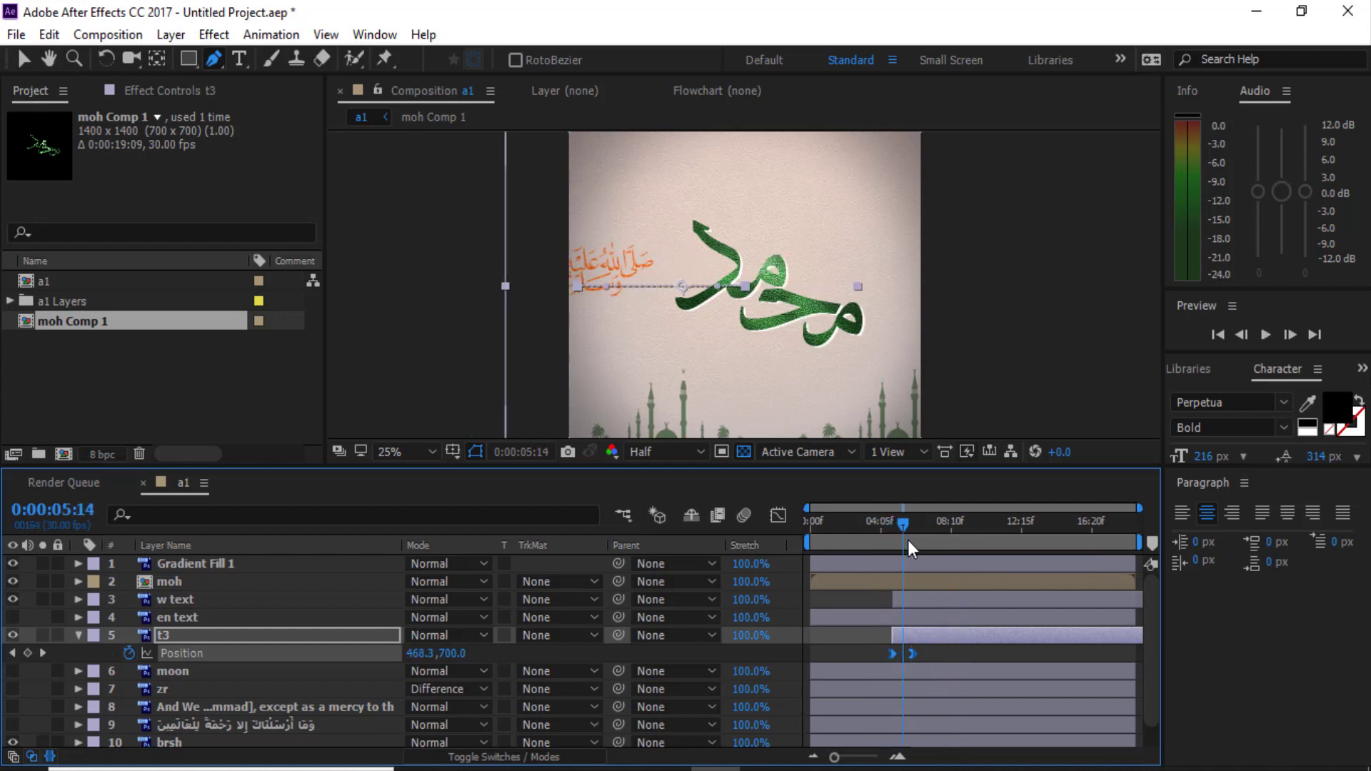
Show the zr mandala layer, start it near 0:00:04:03, and reveal its Rotation property
{"action": "left_click", "coordinate": [79, 636]}
{"action": "left_click", "coordinate": [160, 670]}
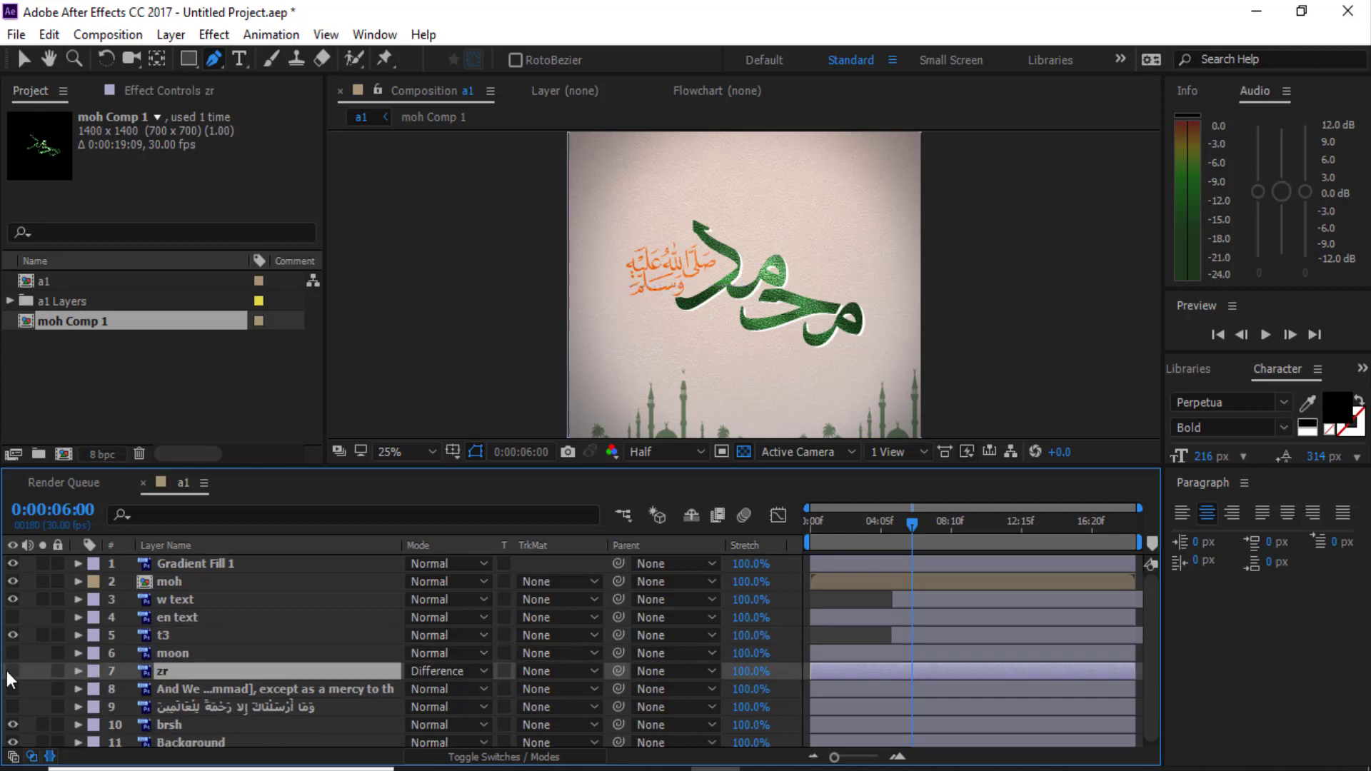
{"action": "left_click", "coordinate": [13, 670]}
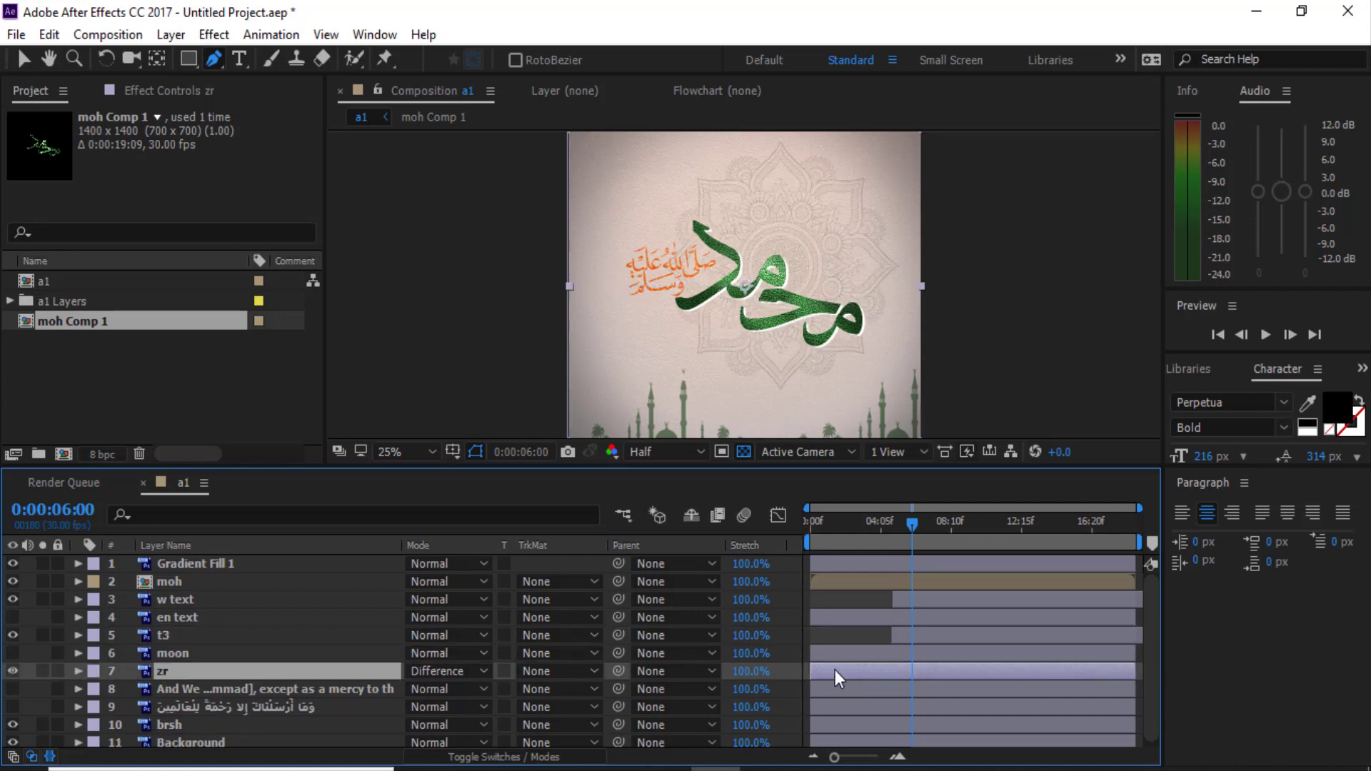
{"action": "left_click_drag", "start_coordinate": [835, 671], "coordinate": [901, 675]}
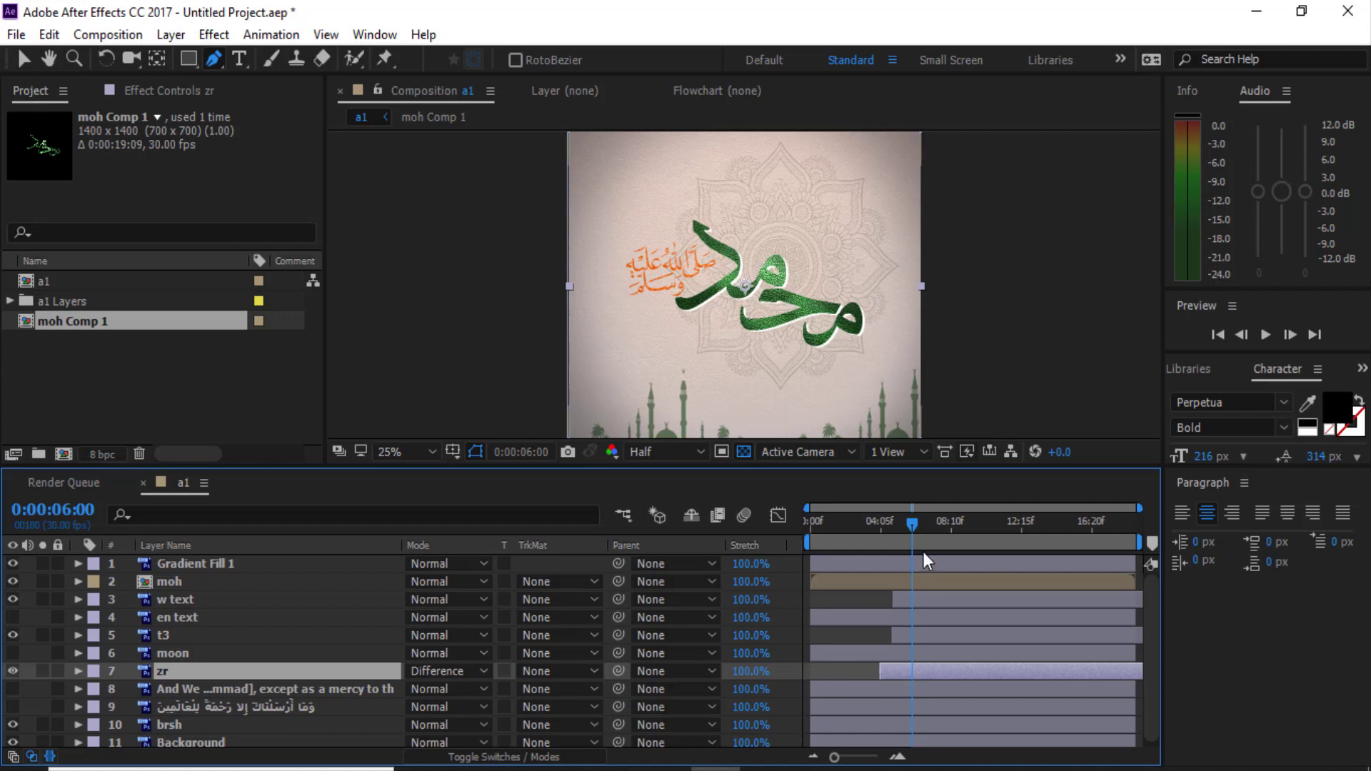
{"action": "mouse_move", "coordinate": [911, 525]}
{"action": "left_mouse_down"}
{"action": "mouse_move", "coordinate": [859, 537]}
{"action": "mouse_move", "coordinate": [880, 542]}
{"action": "left_mouse_up"}
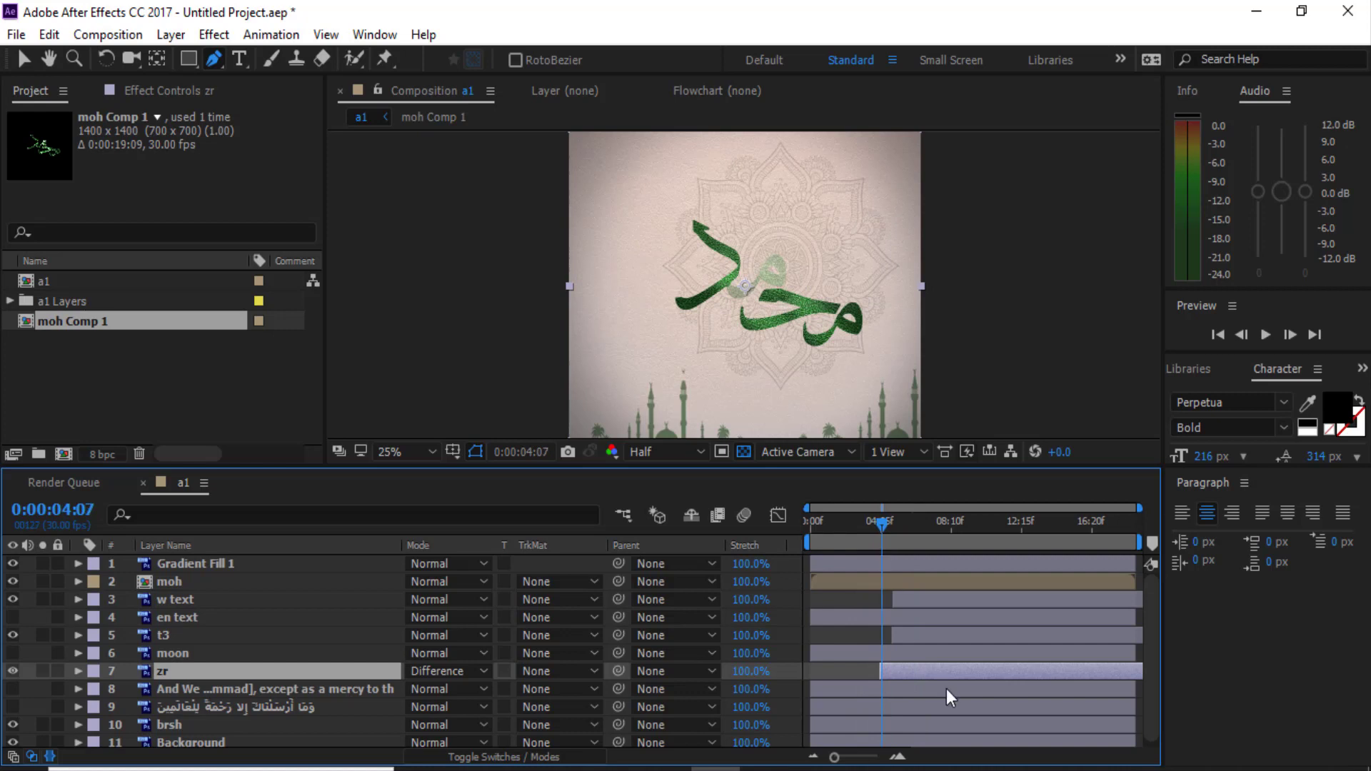
{"action": "left_click_drag", "start_coordinate": [880, 524], "coordinate": [877, 528]}
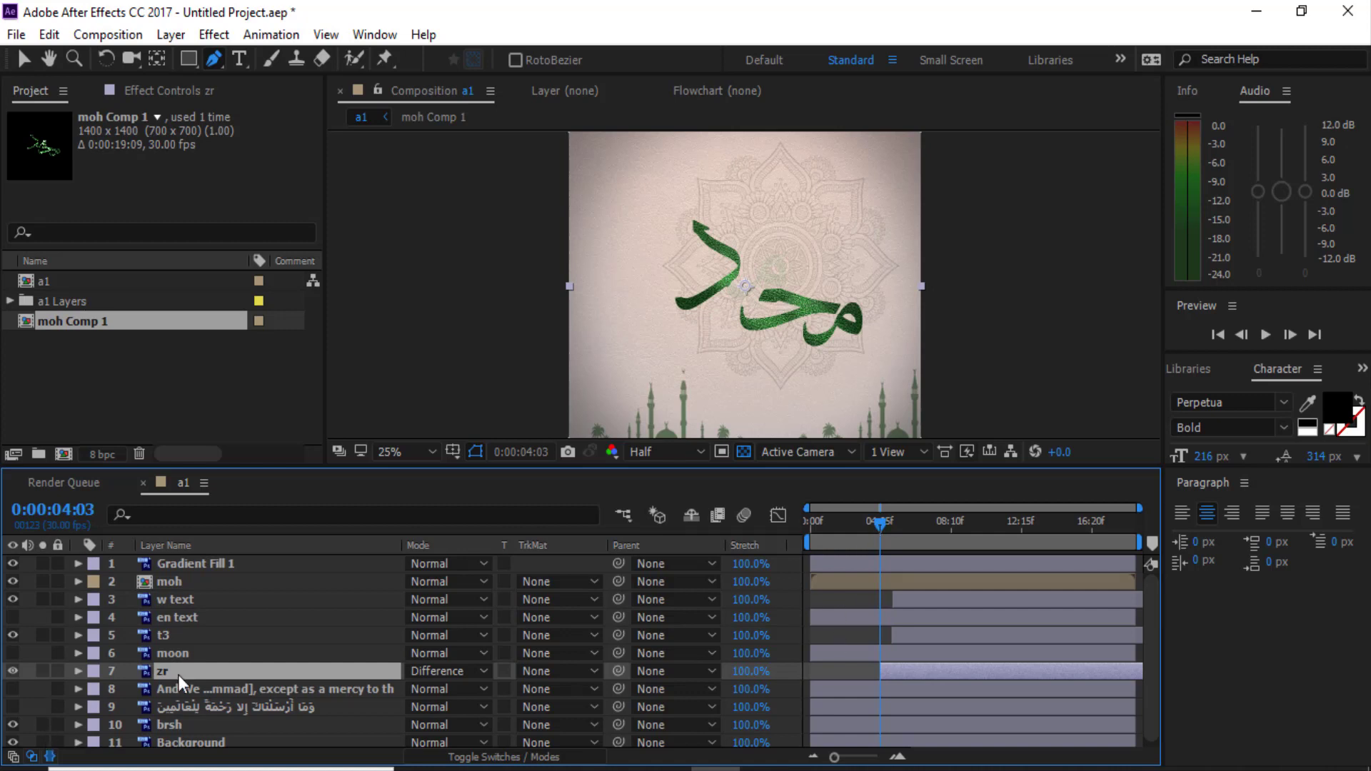
{"action": "key", "text": "r"}
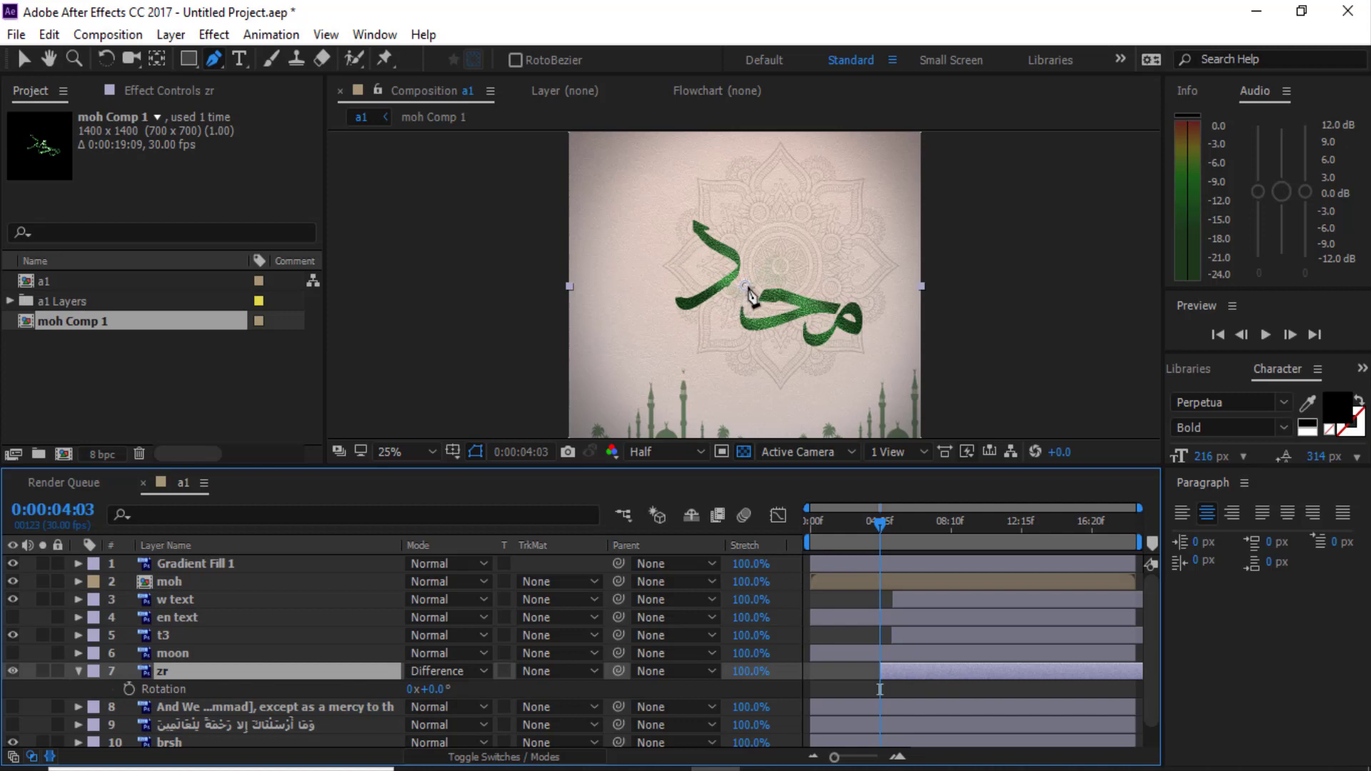
Centre zr's anchor point on the mandala and keyframe Rotation from 0:00:04:03 to the comp end
{"action": "left_click", "coordinate": [157, 59]}
{"action": "left_click_drag", "start_coordinate": [750, 290], "coordinate": [782, 272]}
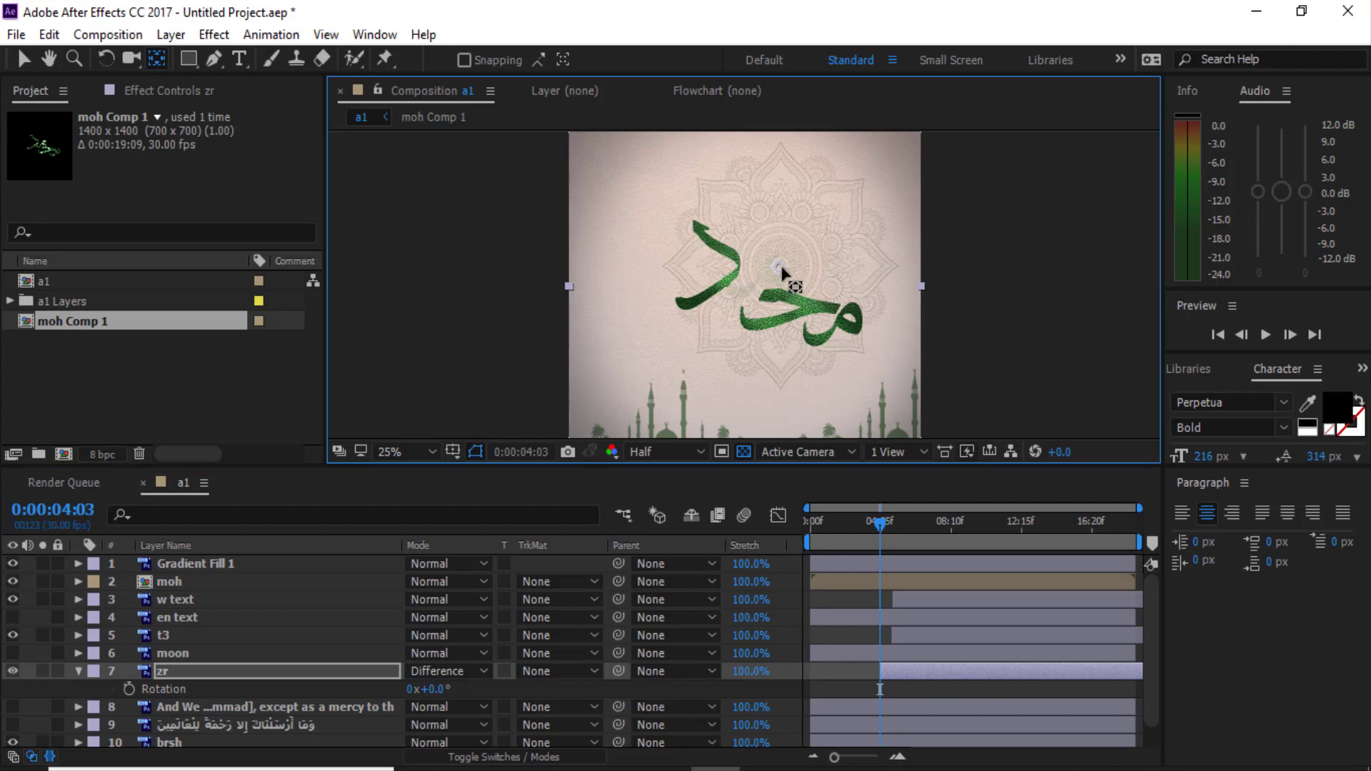
{"action": "left_click", "coordinate": [128, 689]}
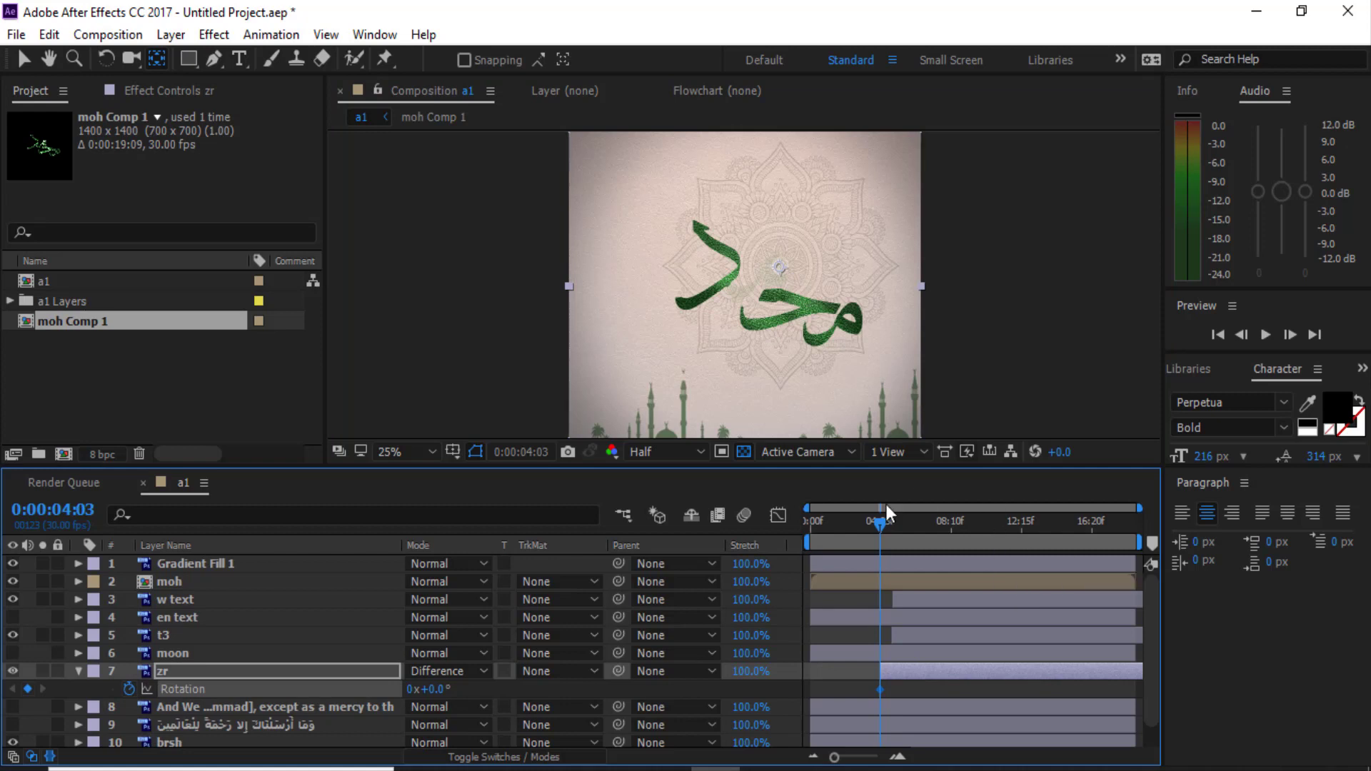
{"action": "left_click_drag", "start_coordinate": [879, 525], "coordinate": [1138, 558]}
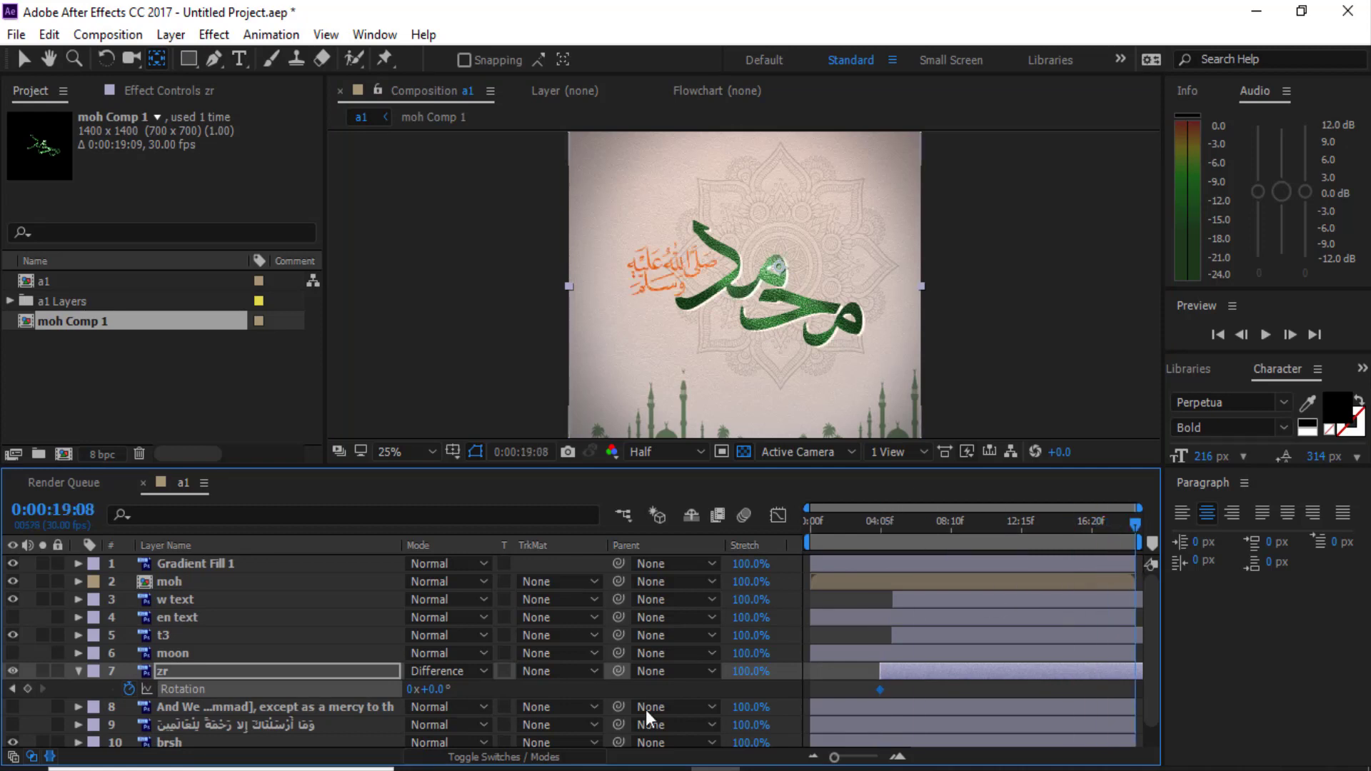
{"action": "left_click_drag", "start_coordinate": [433, 689], "coordinate": [468, 696]}
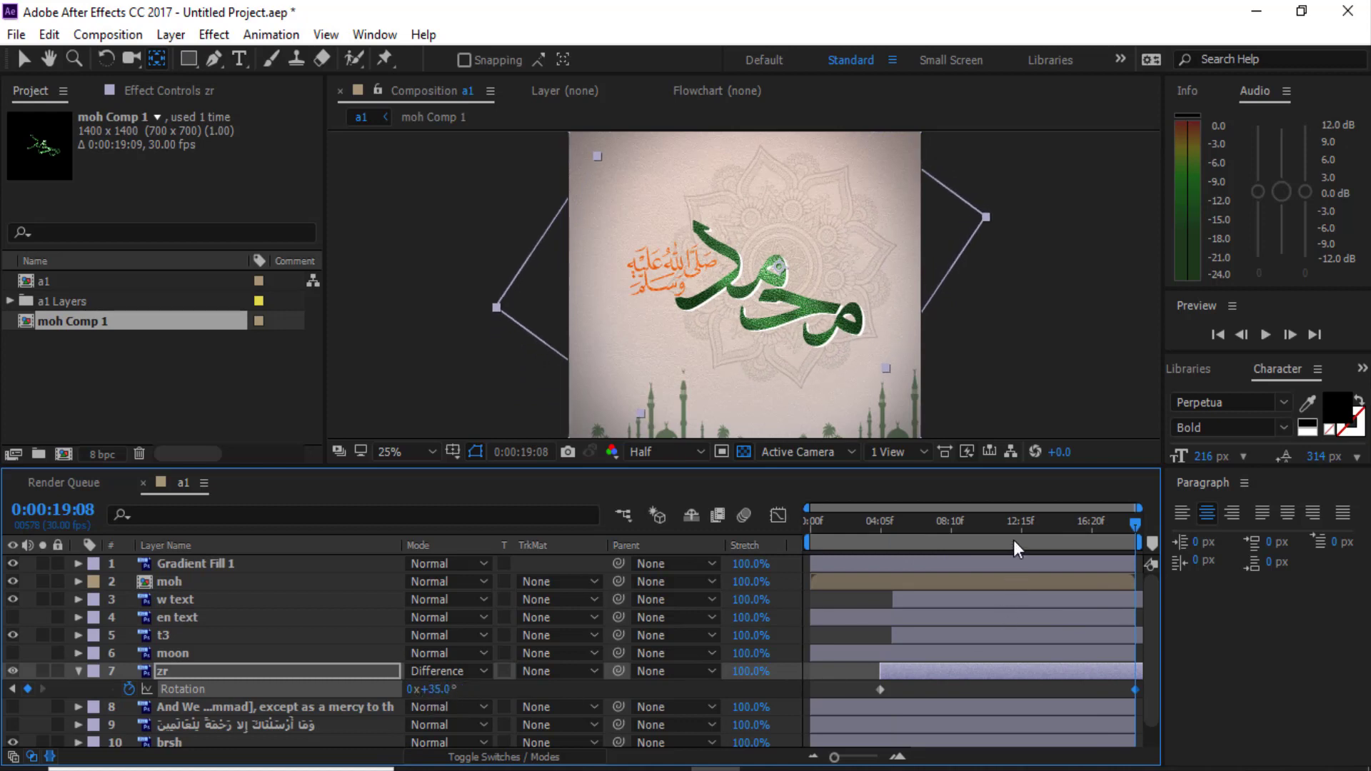
Preview the rotation and raise zr's final Rotation angle to about 56°
{"action": "left_click_drag", "start_coordinate": [904, 520], "coordinate": [875, 534]}
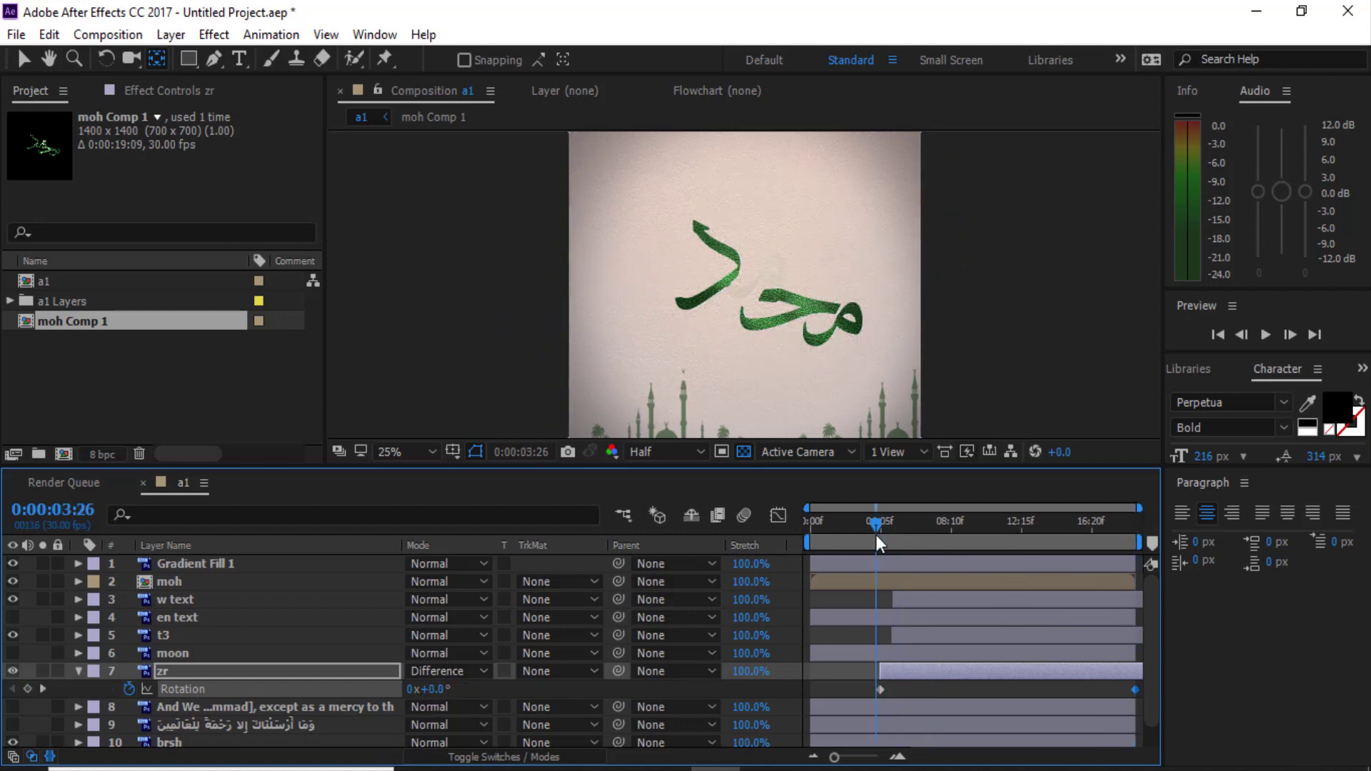
{"action": "key", "text": "space"}
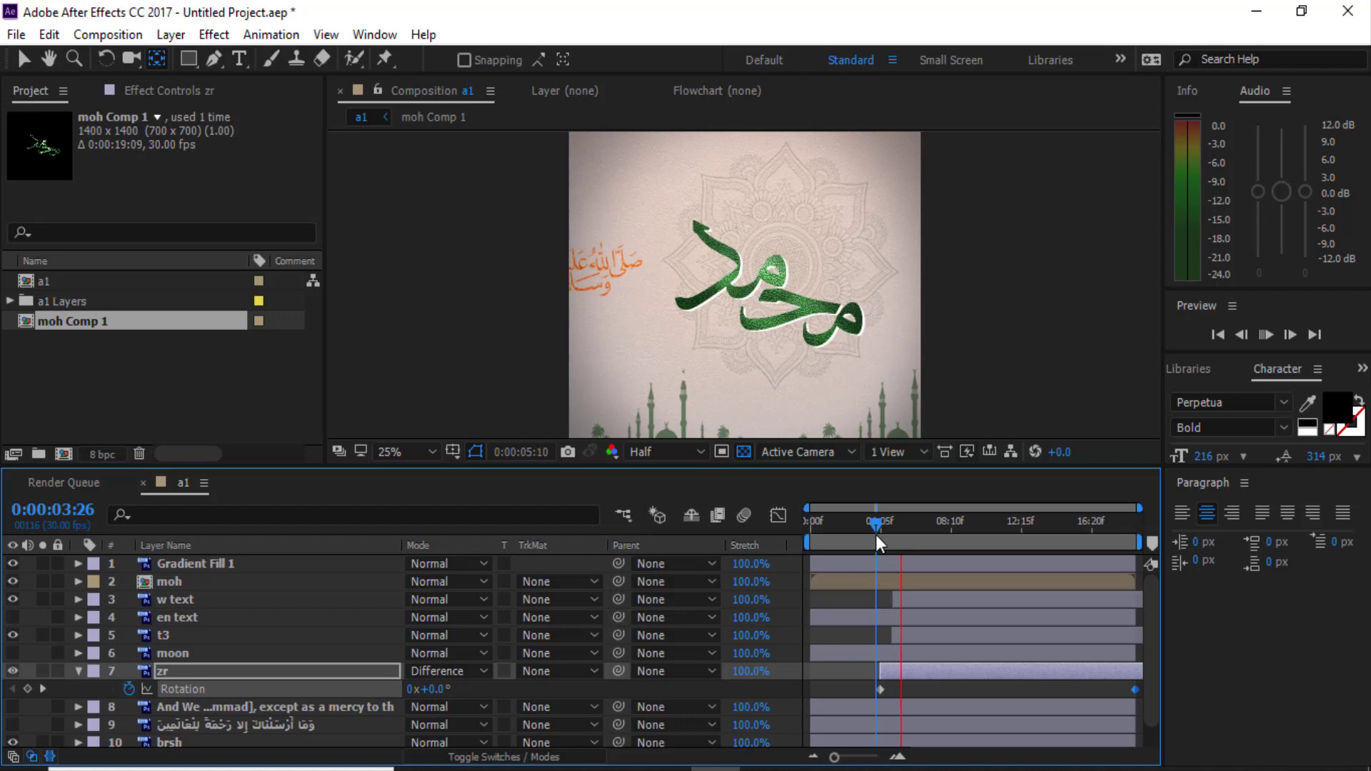
{"action": "left_click", "coordinate": [1127, 528]}
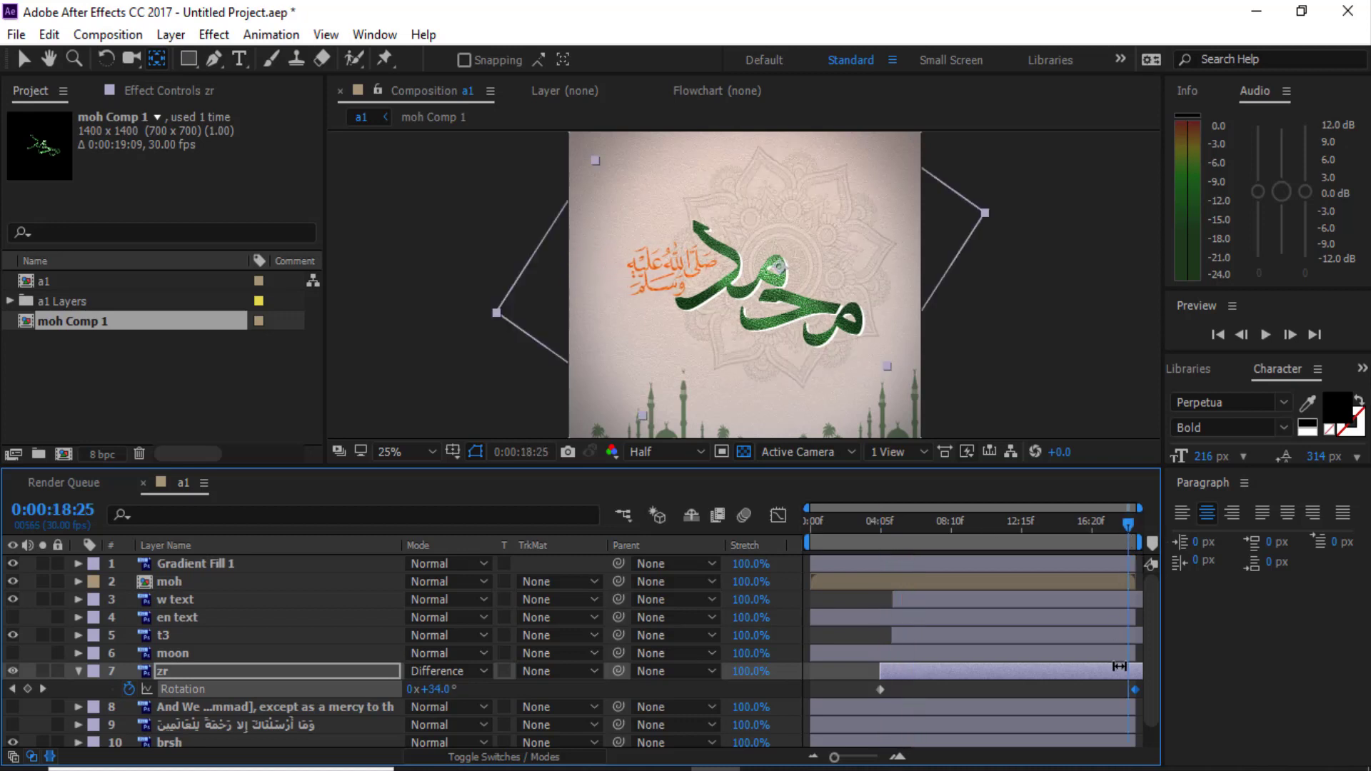
{"action": "left_click_drag", "start_coordinate": [1131, 524], "coordinate": [1141, 526]}
{"action": "left_click_drag", "start_coordinate": [429, 690], "coordinate": [880, 536]}
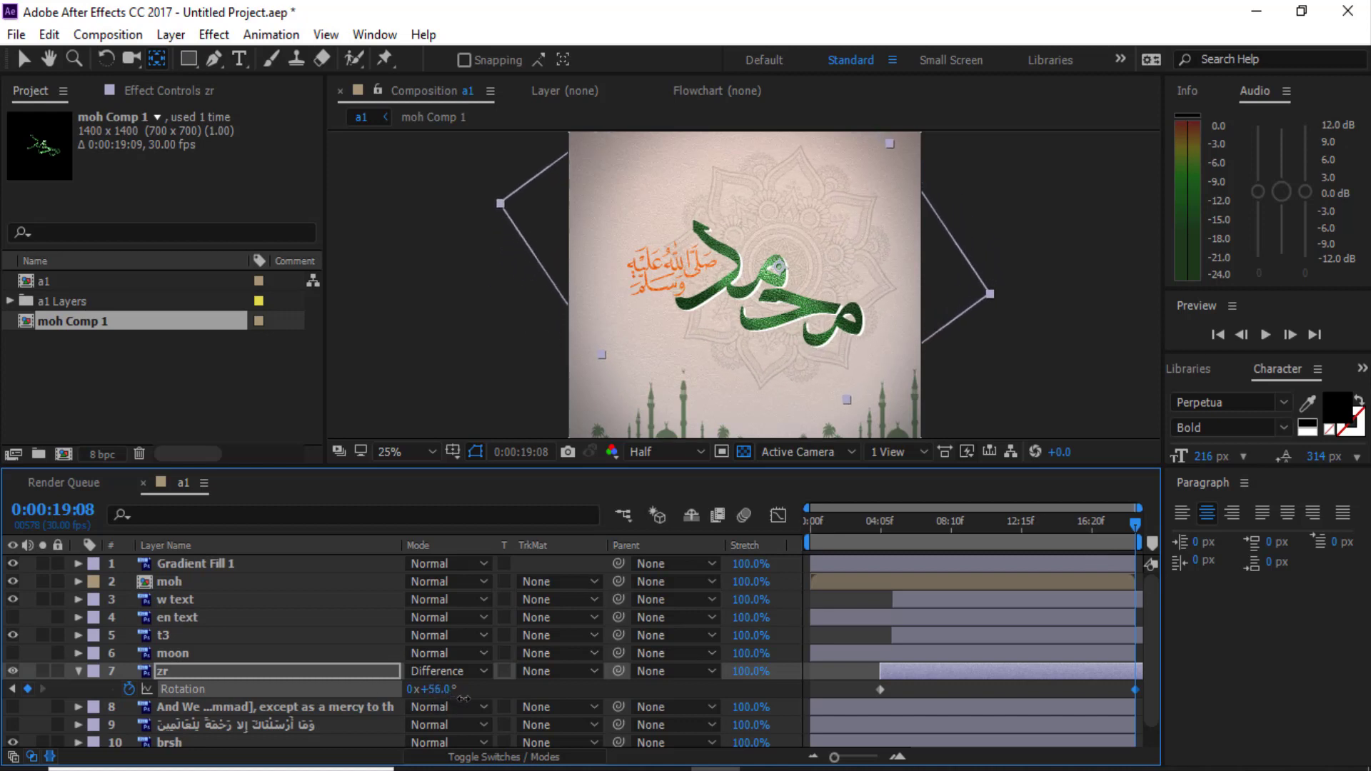
{"action": "left_click", "coordinate": [876, 525]}
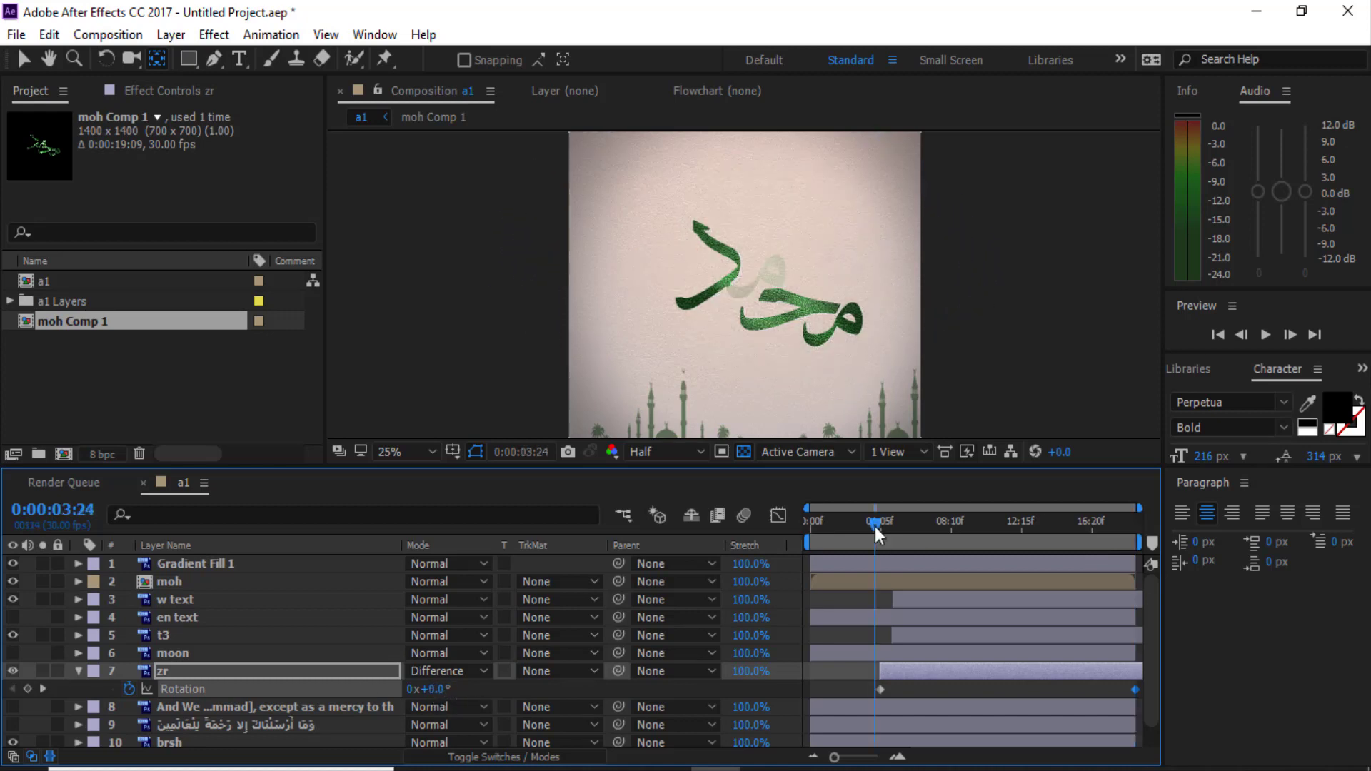
{"action": "key", "text": "space"}
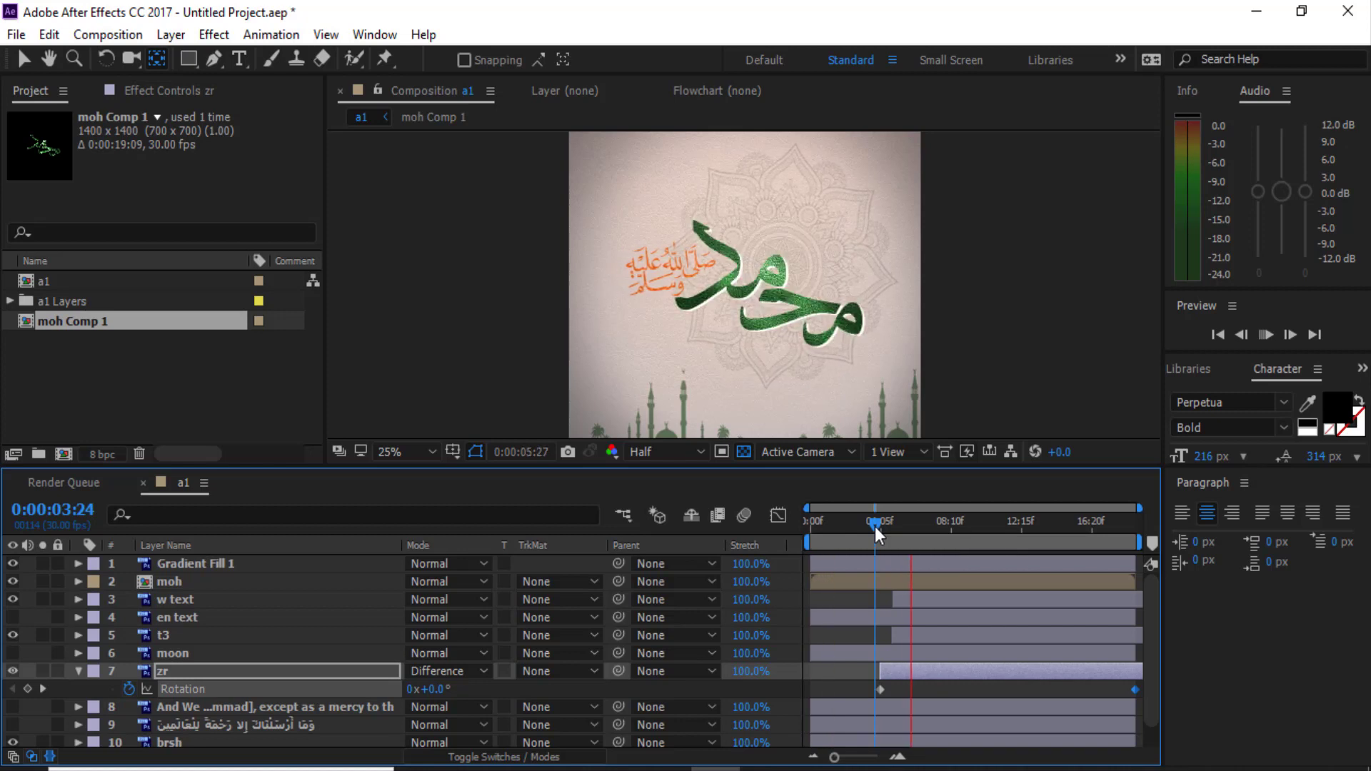
{"action": "left_click", "coordinate": [970, 521]}
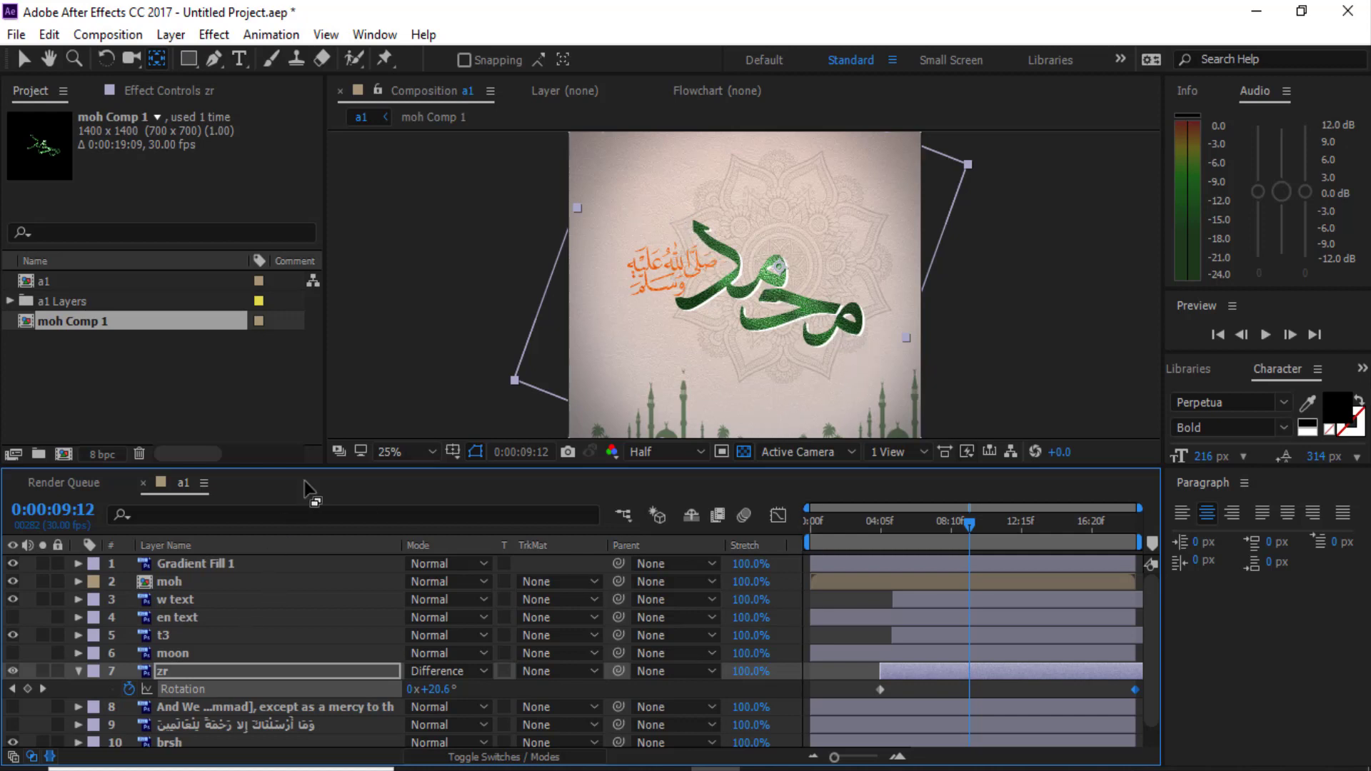
Deselect zr, hide its Rotation row and restore the larger composition view
{"action": "left_click_drag", "start_coordinate": [303, 465], "coordinate": [303, 421]}
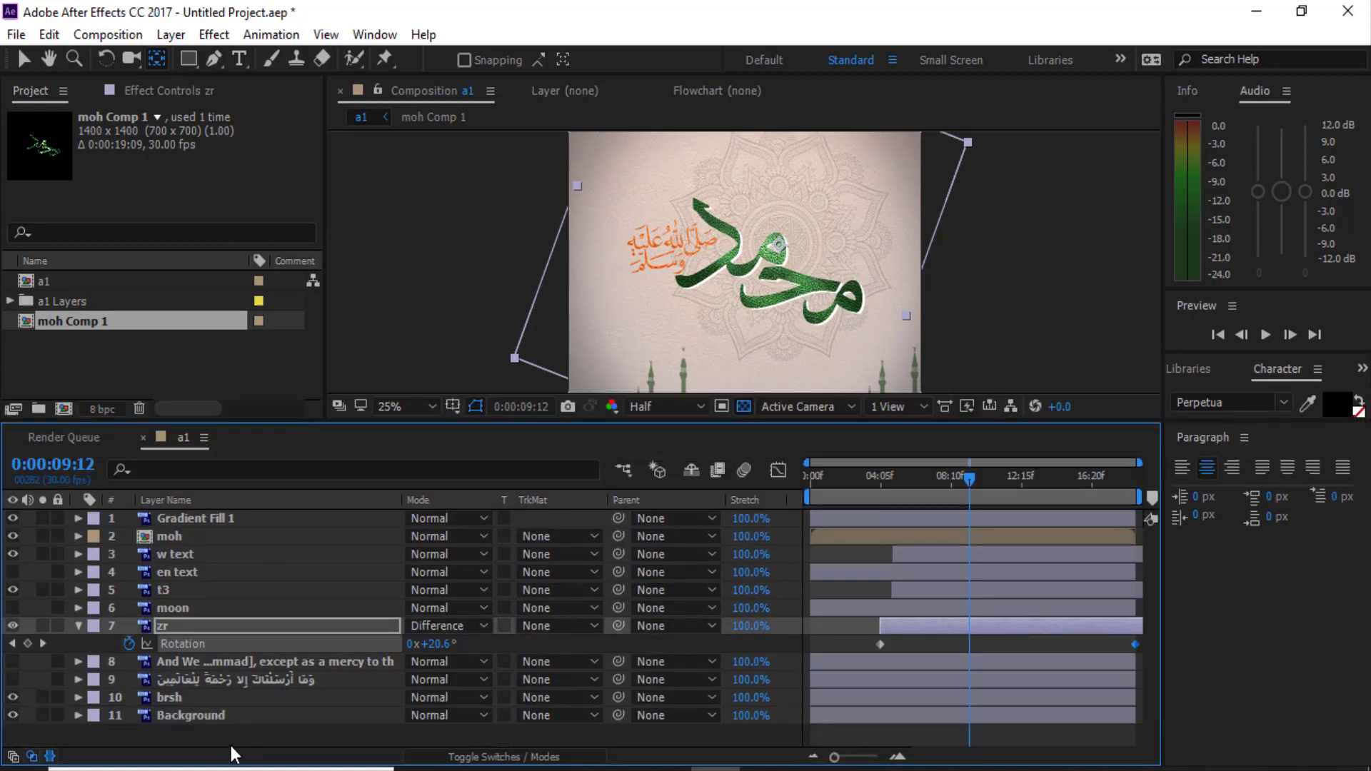
{"action": "left_click", "coordinate": [229, 735]}
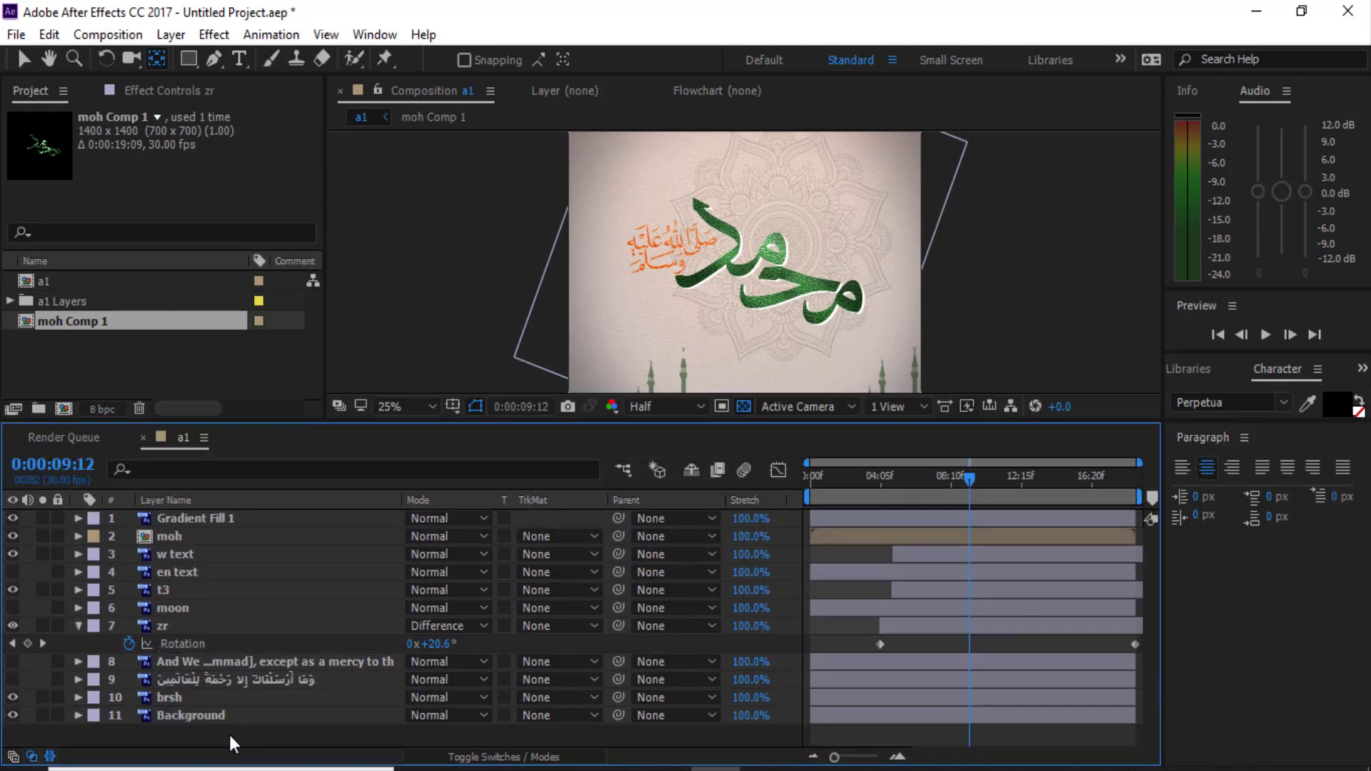
{"action": "left_click", "coordinate": [78, 625]}
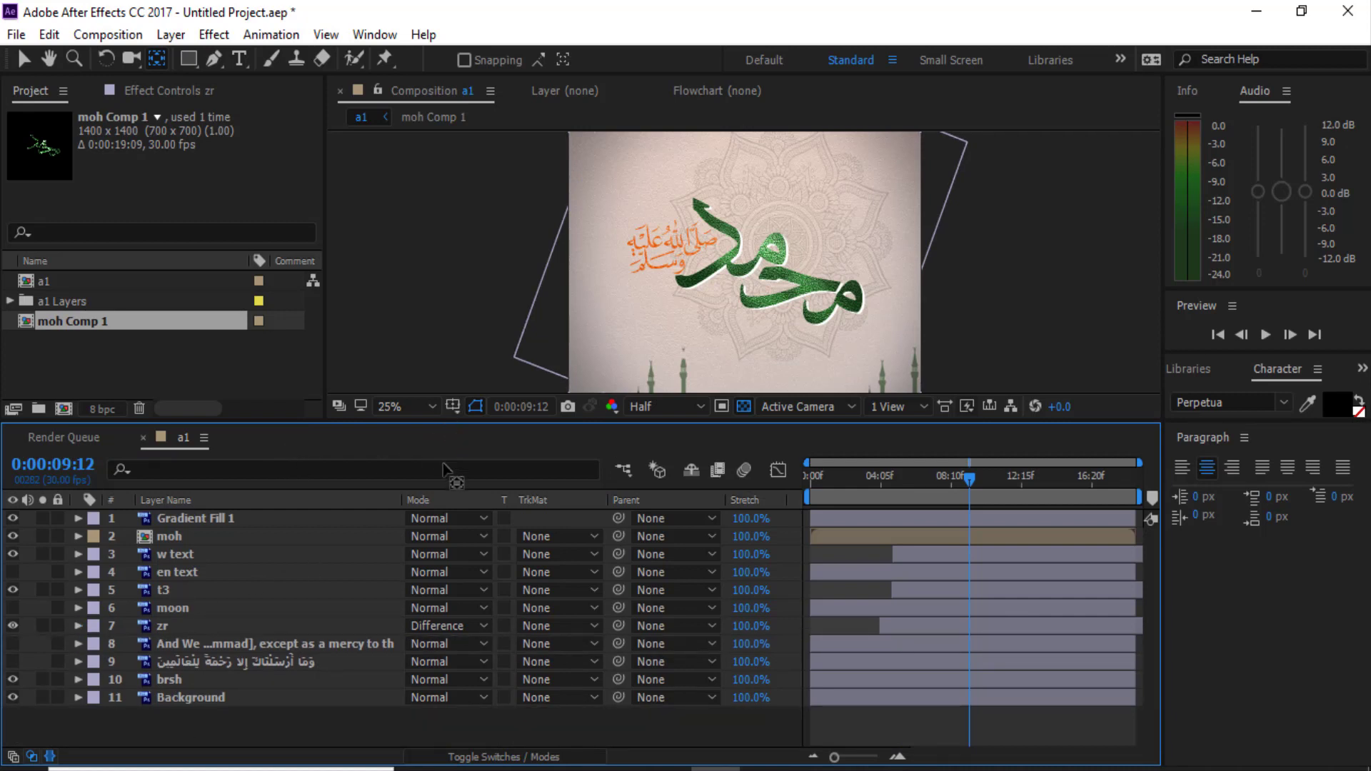
{"action": "left_click_drag", "start_coordinate": [438, 425], "coordinate": [441, 481]}
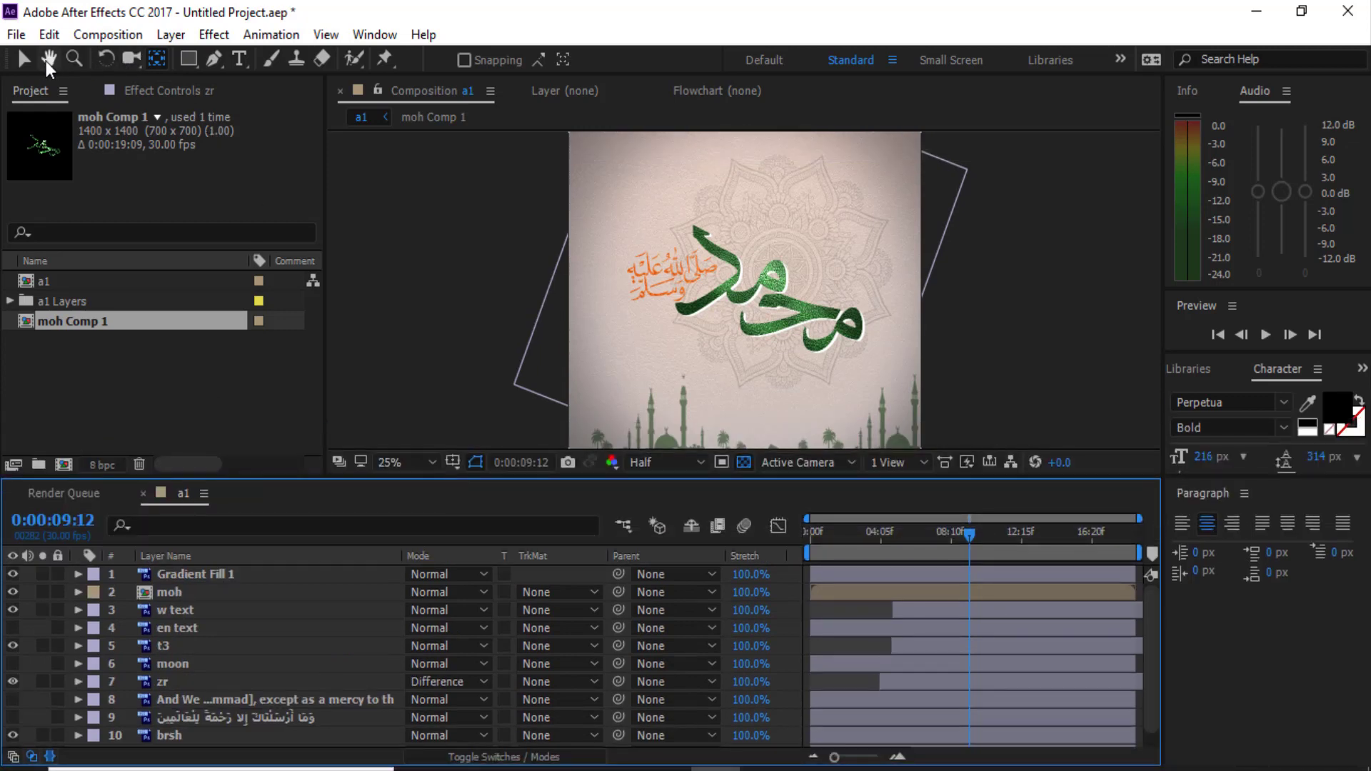
Draw a closed Pen path outlining the Mohamed calligraphy
{"action": "left_click", "coordinate": [211, 60]}
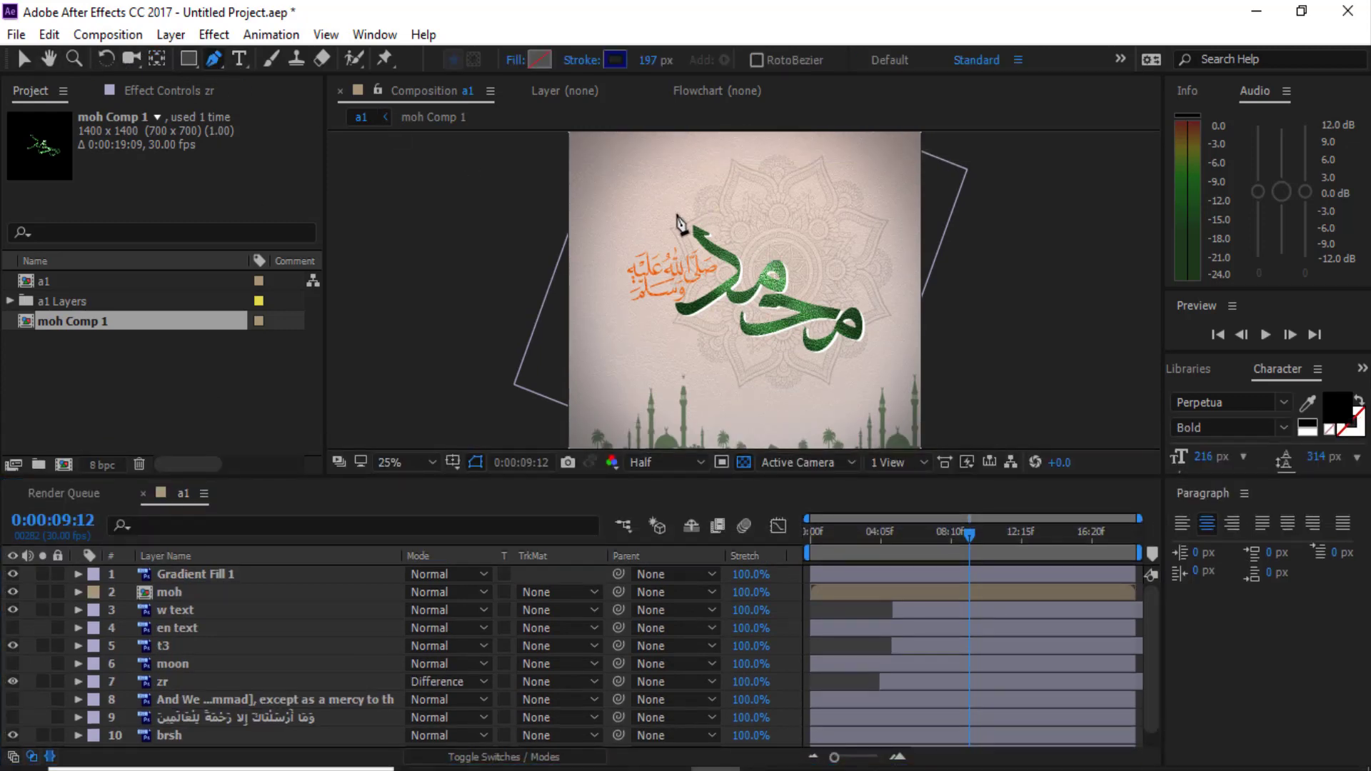
{"action": "left_click_drag", "start_coordinate": [678, 211], "coordinate": [743, 270]}
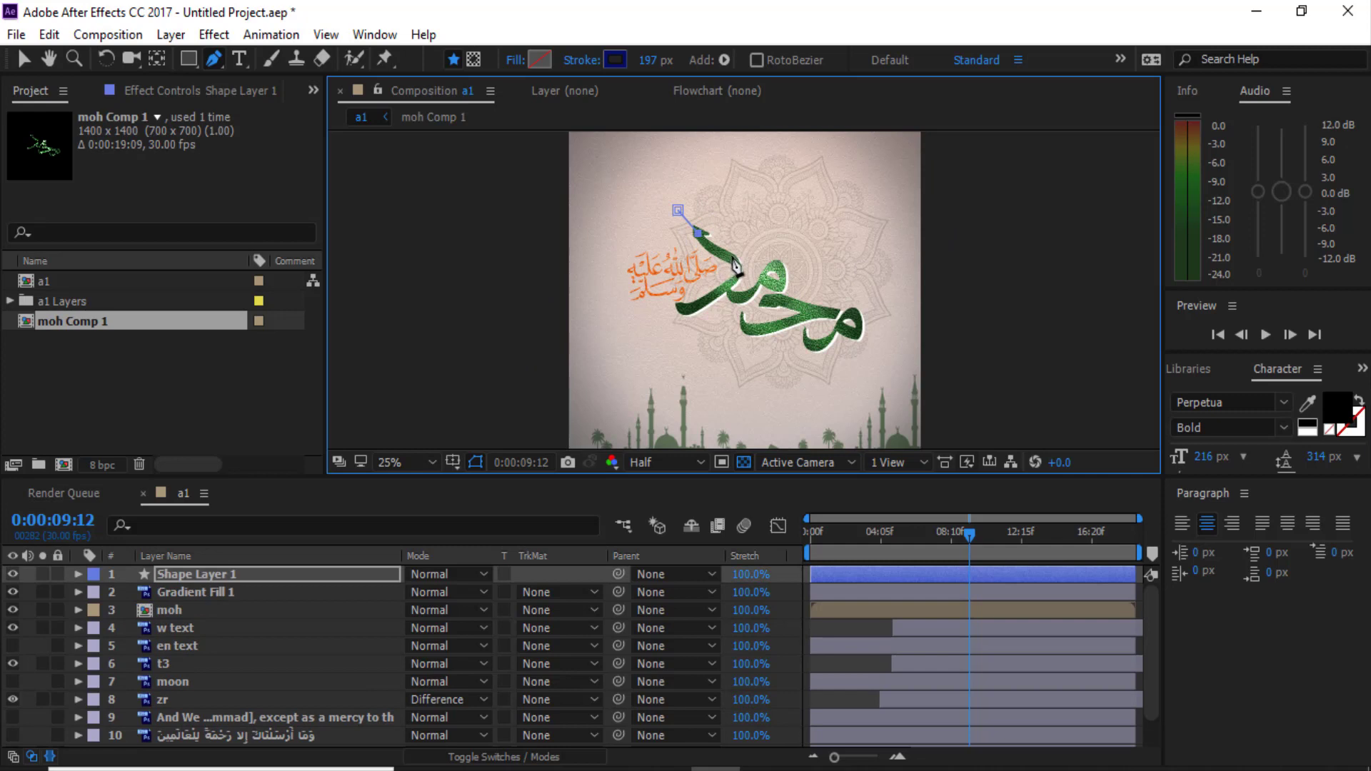
{"action": "left_click", "coordinate": [751, 295]}
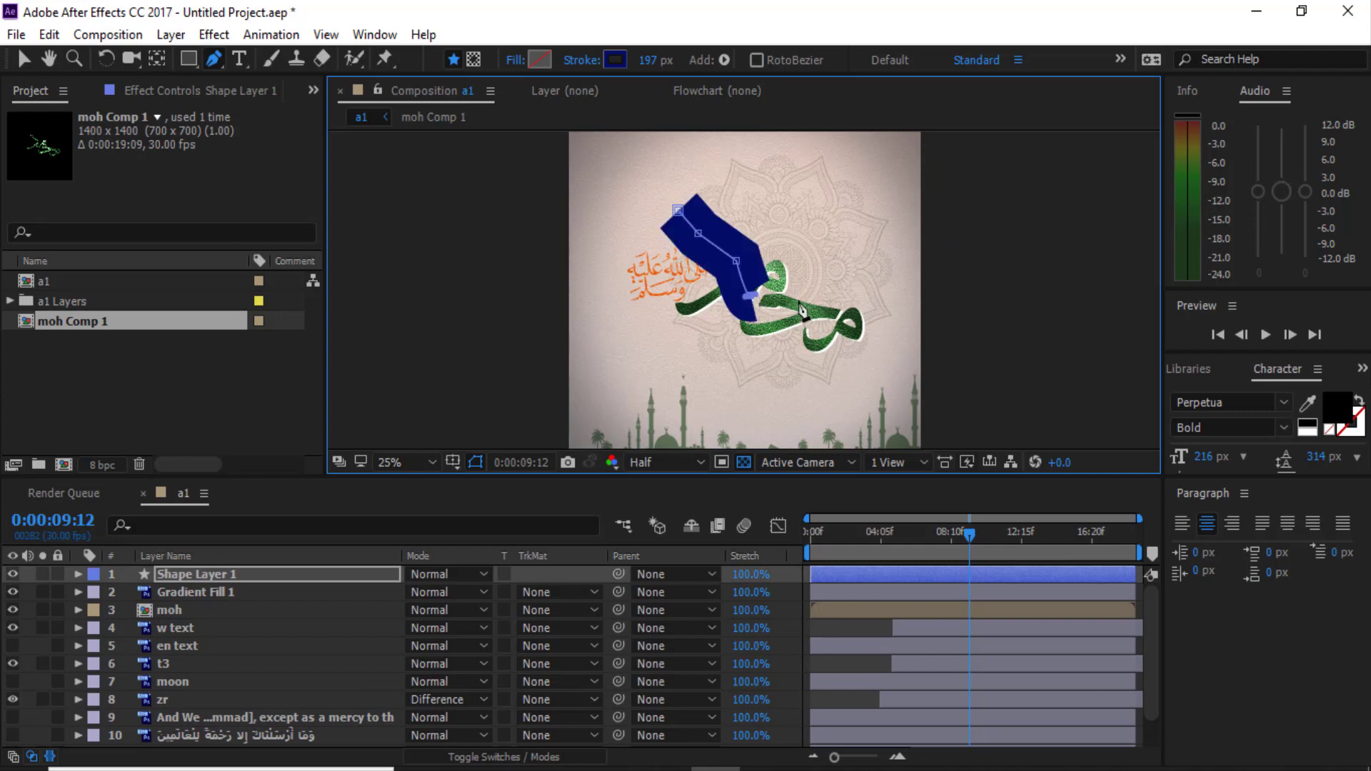
{"action": "left_click_drag", "start_coordinate": [837, 315], "coordinate": [855, 315]}
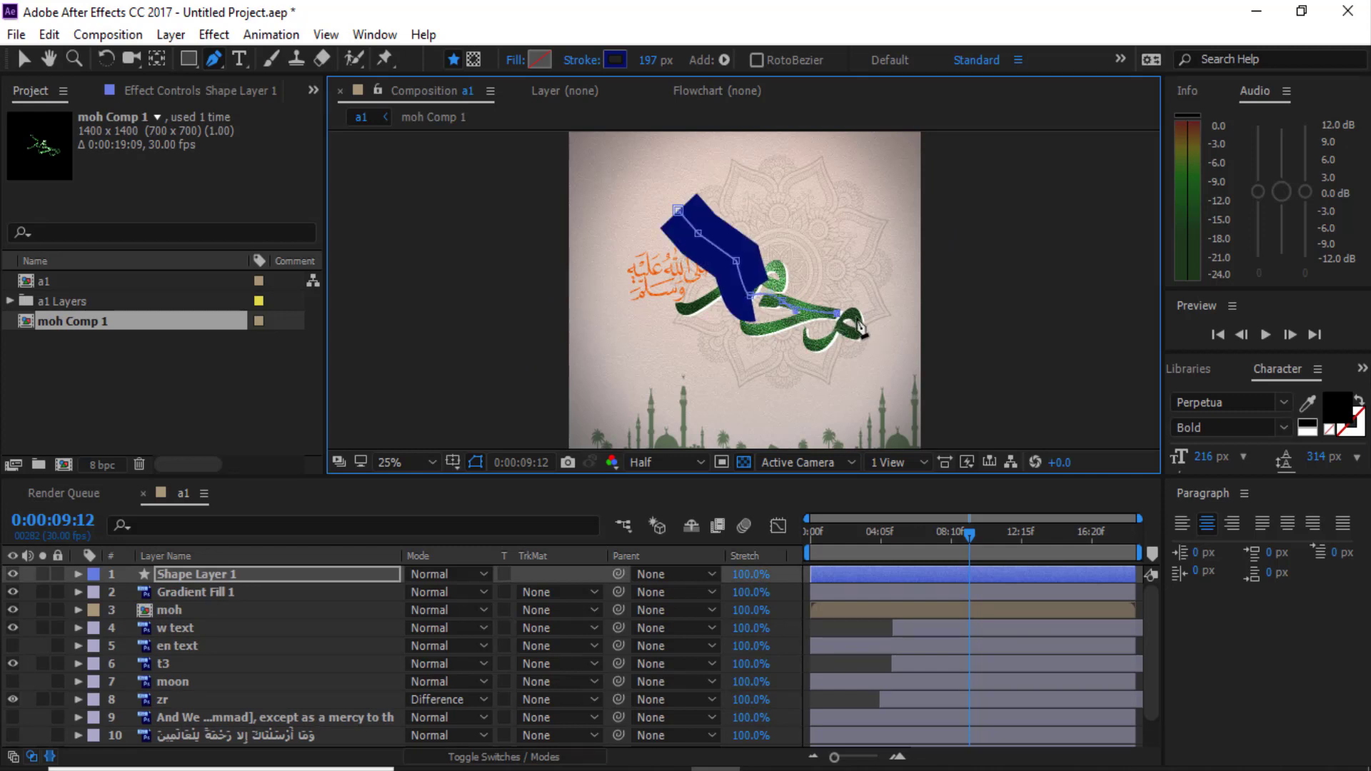
{"action": "left_click", "coordinate": [884, 344]}
{"action": "left_click", "coordinate": [768, 415]}
{"action": "left_click_drag", "start_coordinate": [657, 354], "coordinate": [605, 312]}
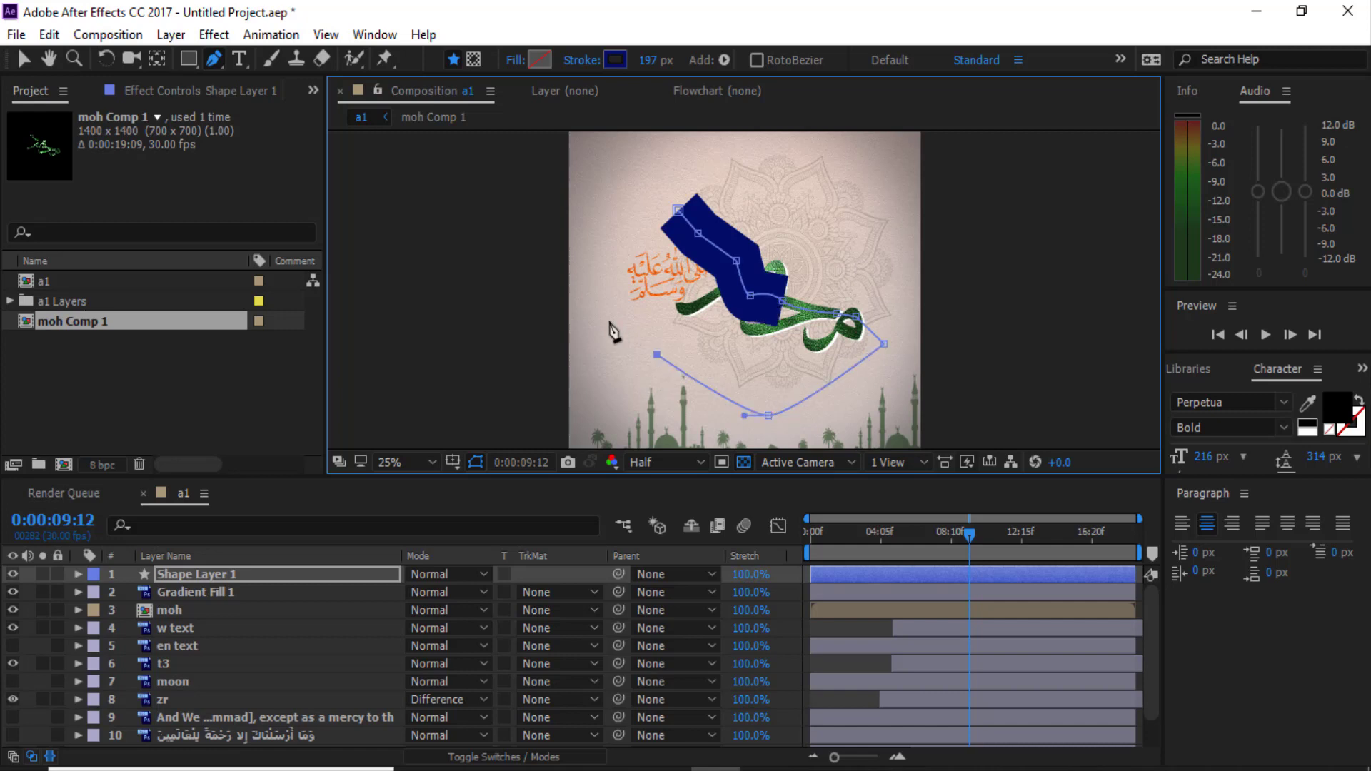
{"action": "left_click_drag", "start_coordinate": [626, 213], "coordinate": [647, 212]}
{"action": "left_click", "coordinate": [698, 216]}
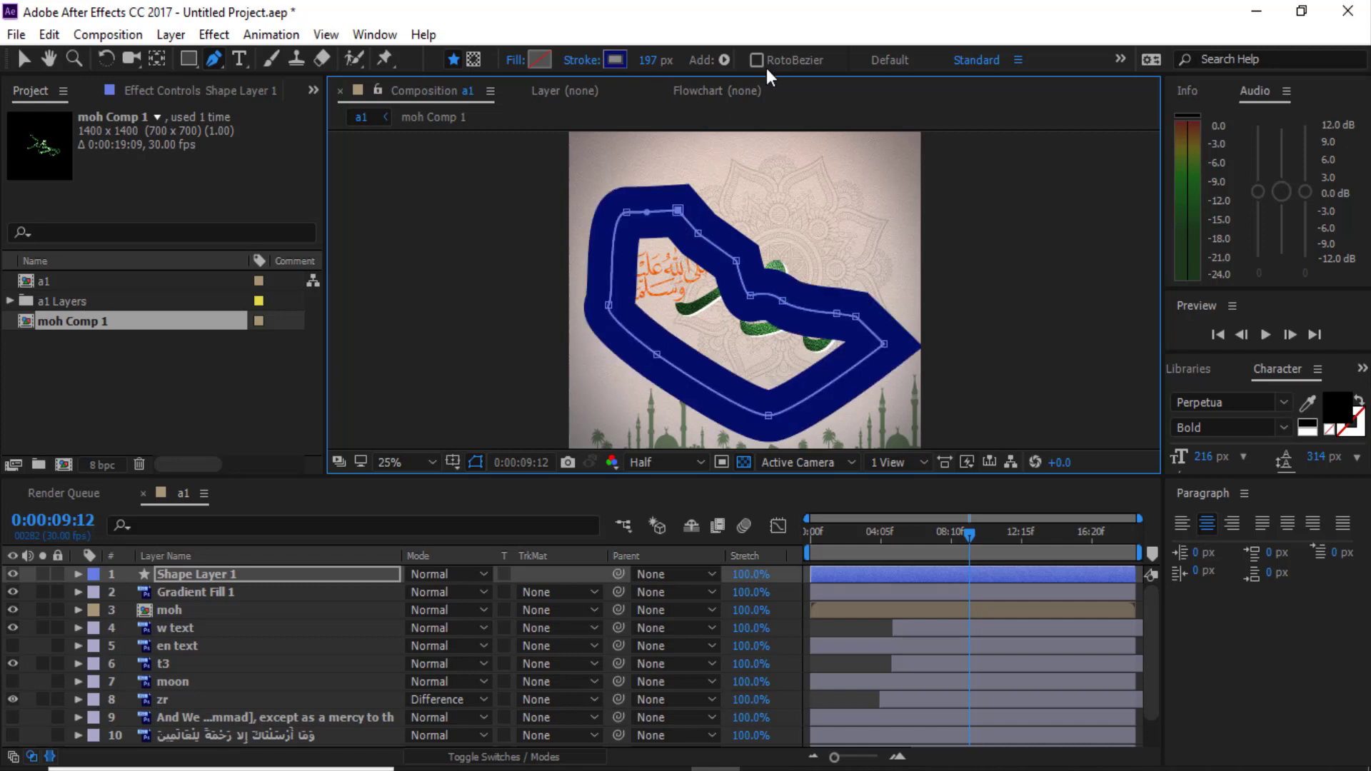
Set the new shape's stroke to None and its fill to Solid Color
{"action": "left_click", "coordinate": [582, 66]}
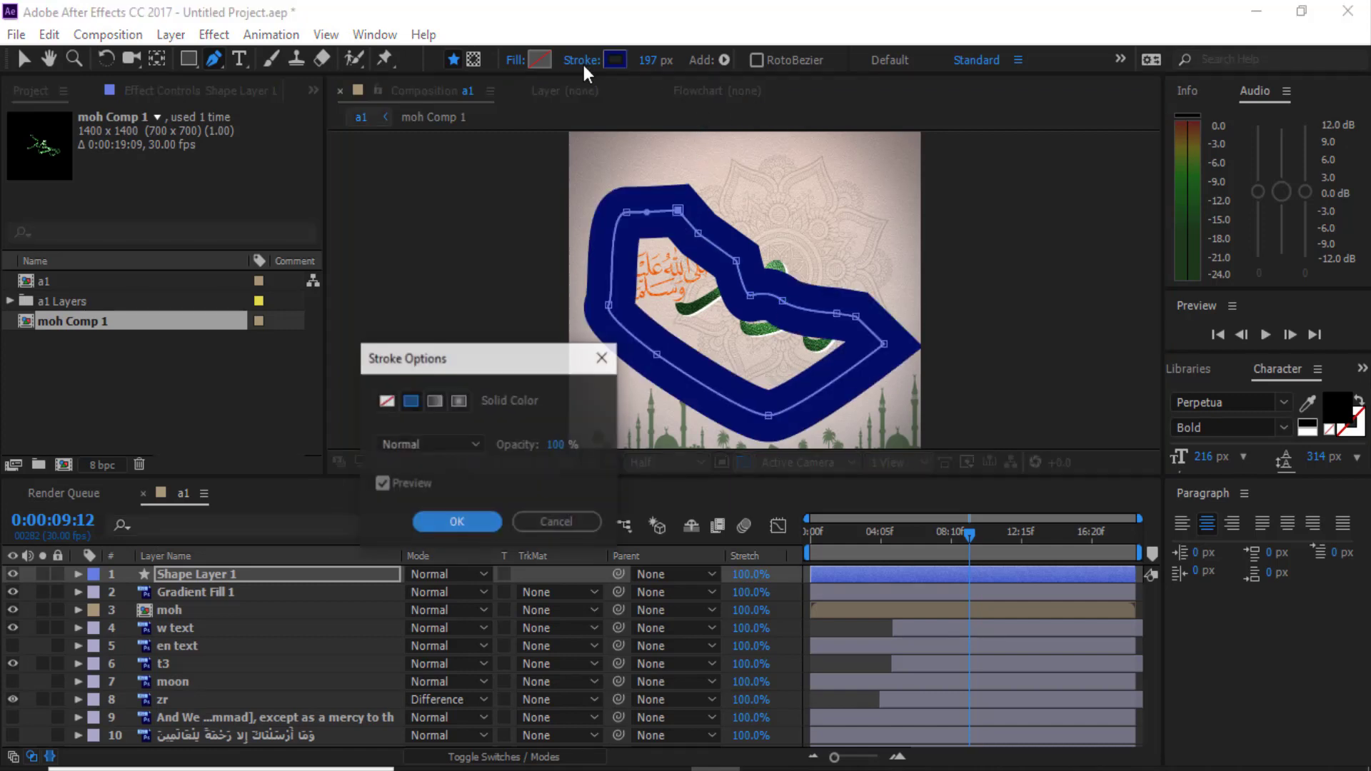
{"action": "left_click", "coordinate": [386, 401]}
{"action": "key", "text": "Return"}
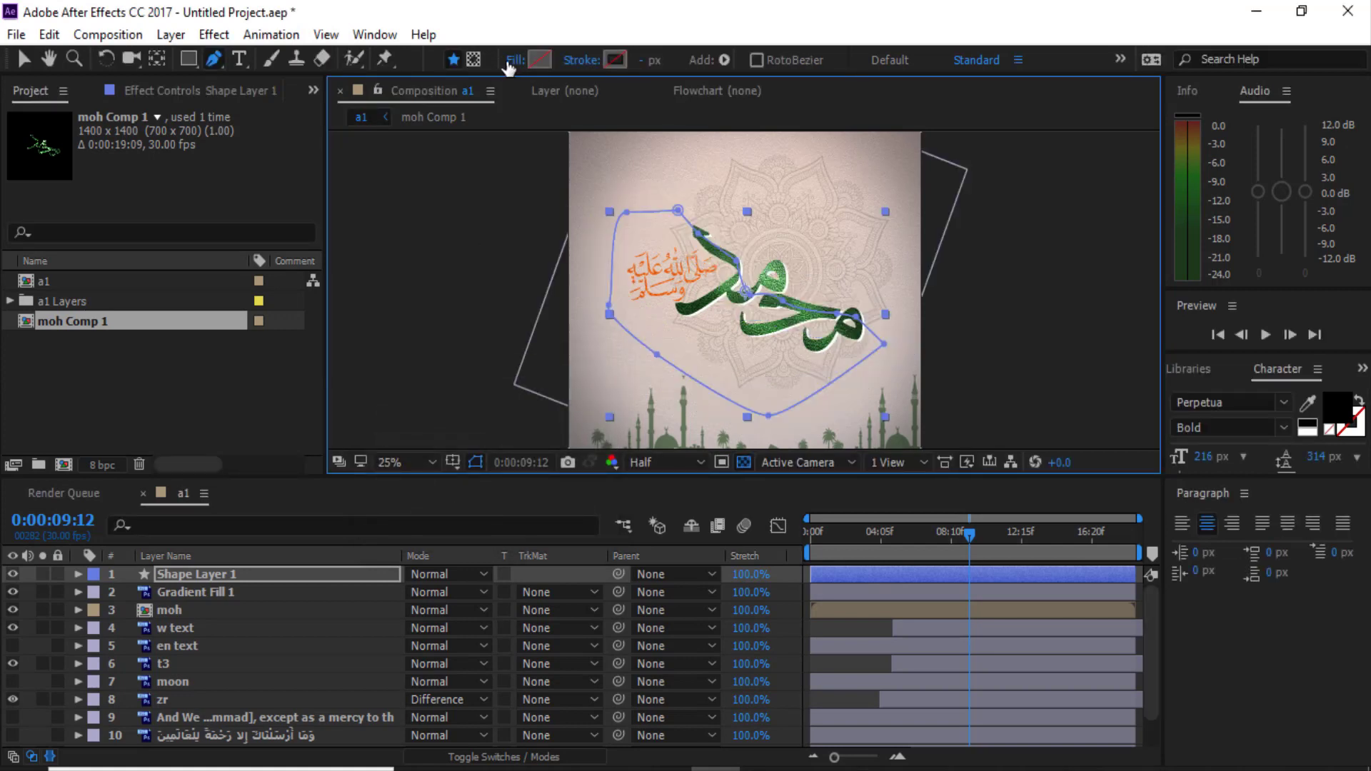
{"action": "left_click", "coordinate": [541, 60]}
{"action": "left_click", "coordinate": [411, 402]}
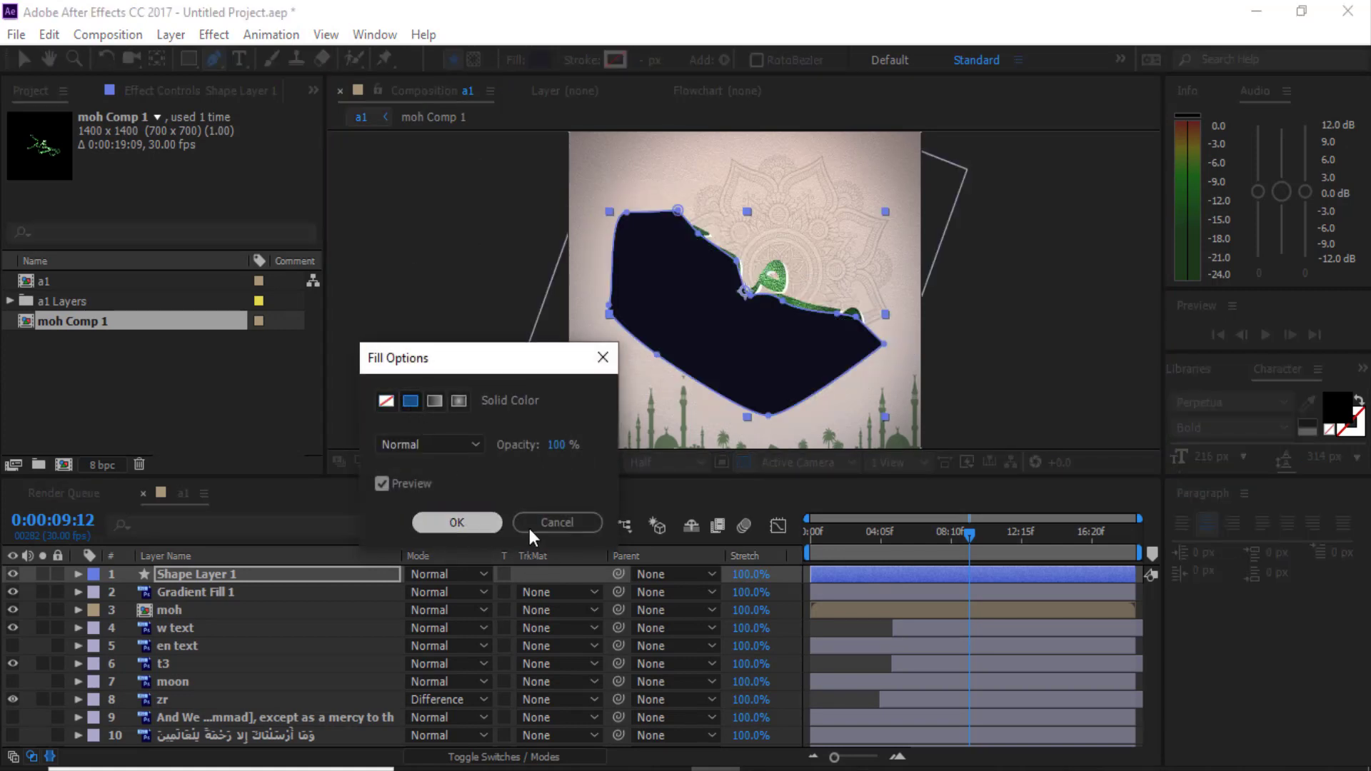
{"action": "key", "text": "Return"}
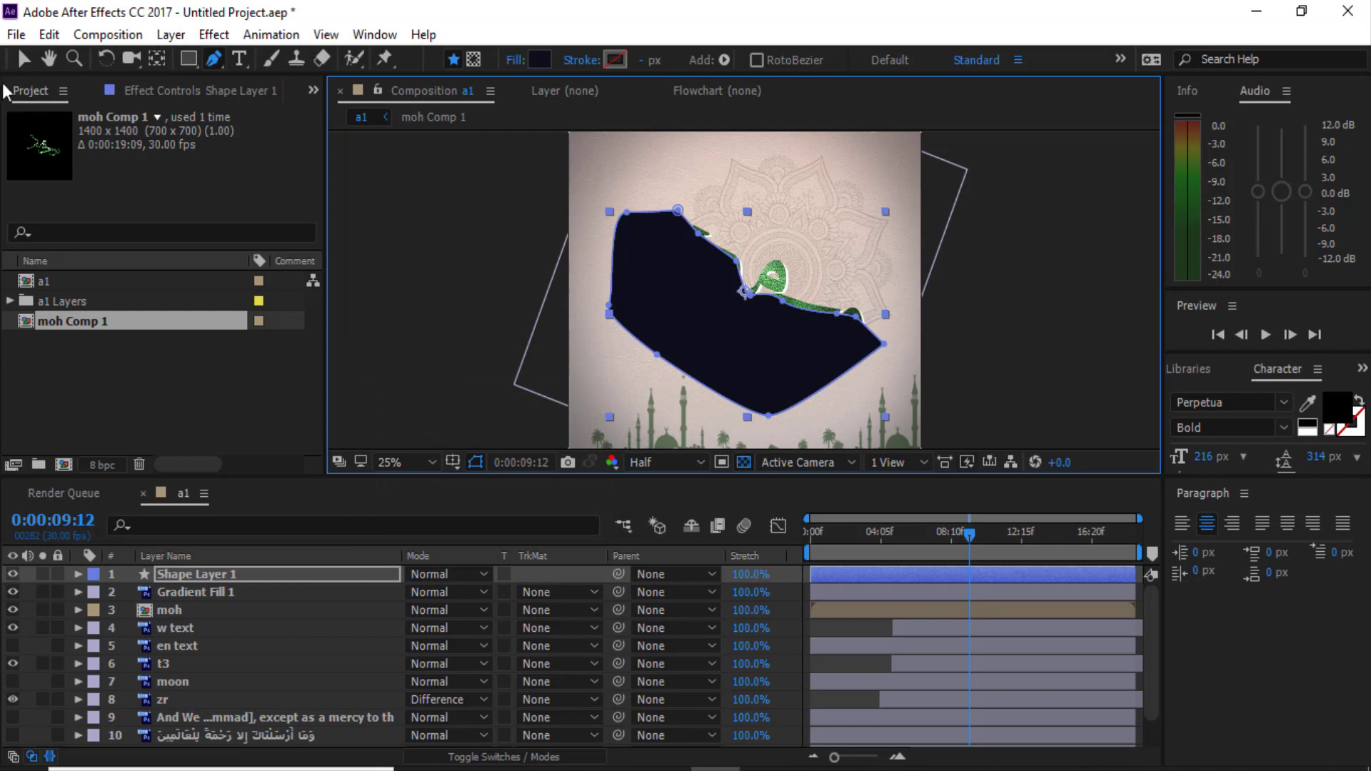
Move Shape Layer 1 in the stack to sit directly above zr
{"action": "key", "text": "v"}
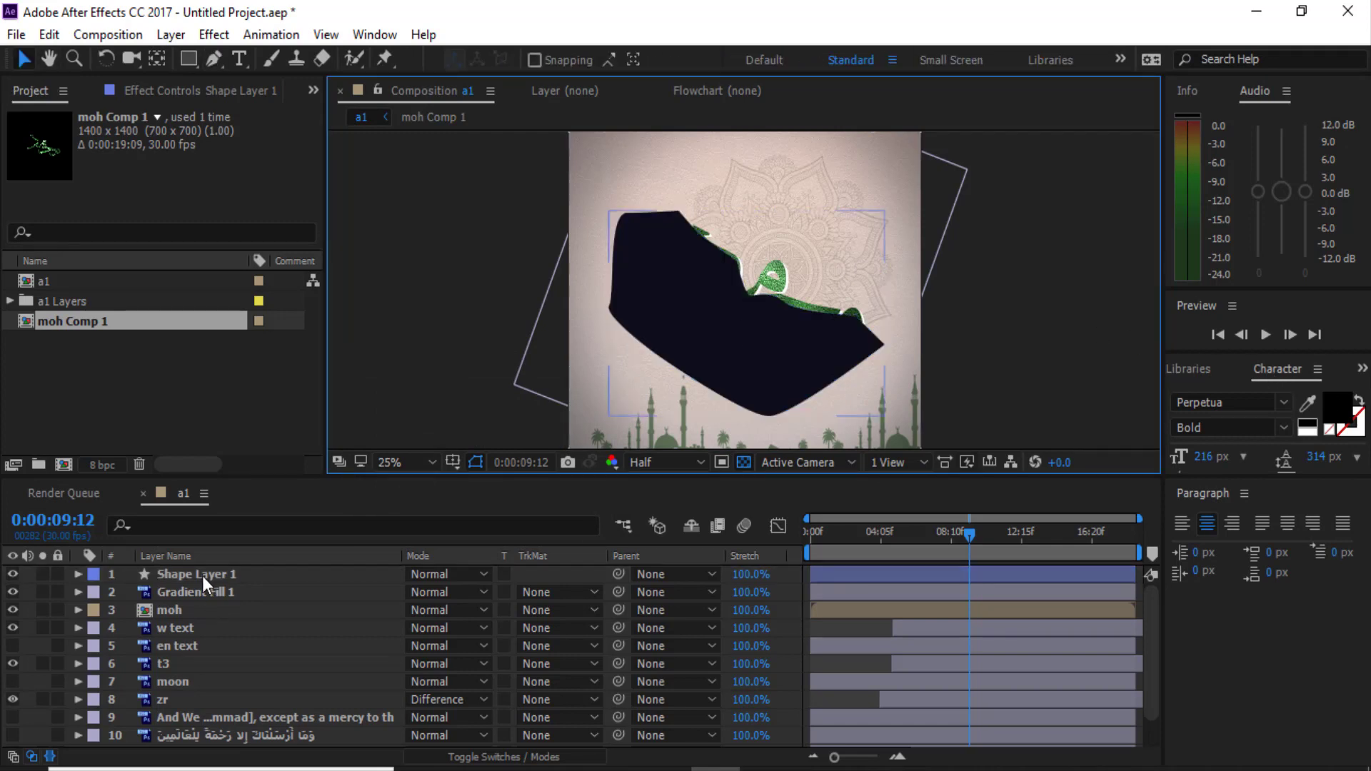
{"action": "left_click", "coordinate": [203, 575]}
{"action": "left_click_drag", "start_coordinate": [226, 576], "coordinate": [209, 692]}
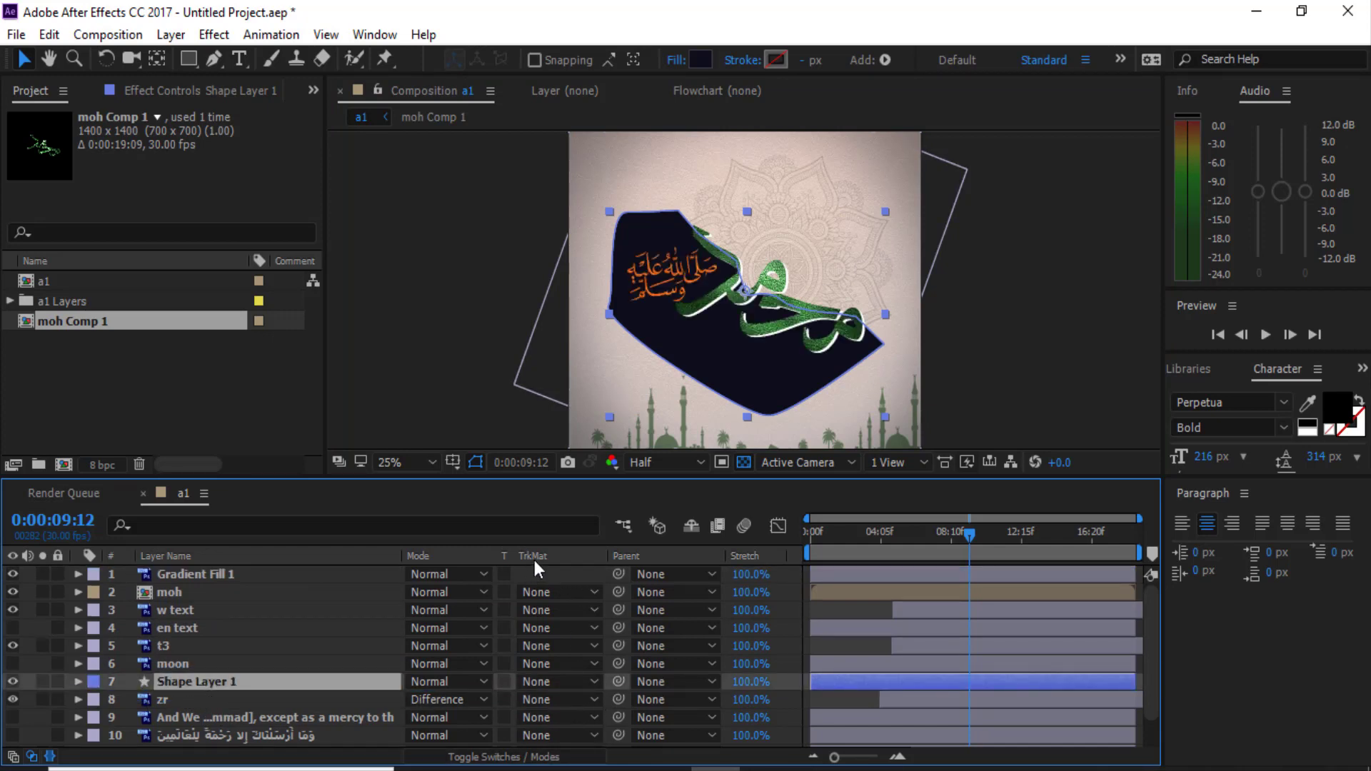
{"action": "left_click", "coordinate": [32, 757]}
{"action": "left_click", "coordinate": [31, 757]}
Set zr's track matte to Alpha Inverted Matte 'Shape Layer 1', then return to 0:00:04:03
{"action": "left_click", "coordinate": [211, 699]}
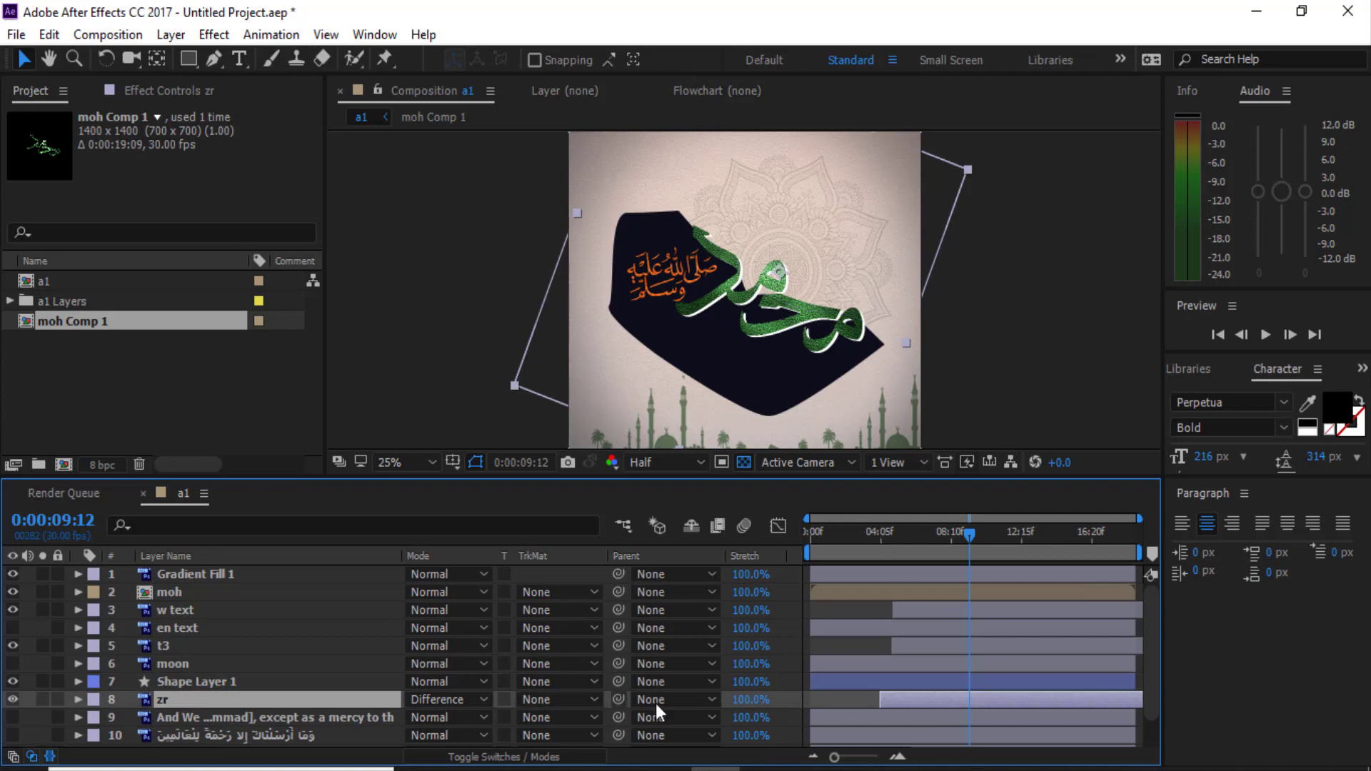
{"action": "left_click", "coordinate": [593, 701]}
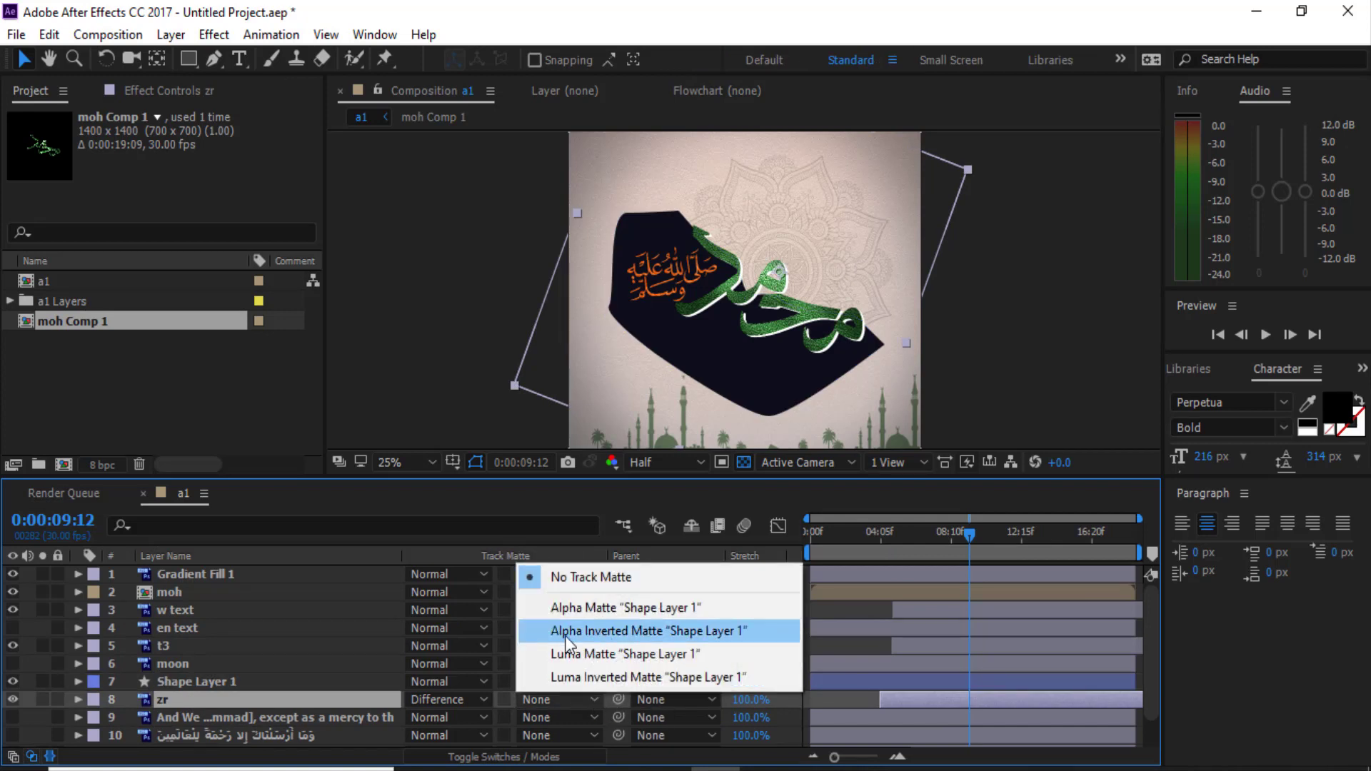
{"action": "left_click", "coordinate": [652, 633]}
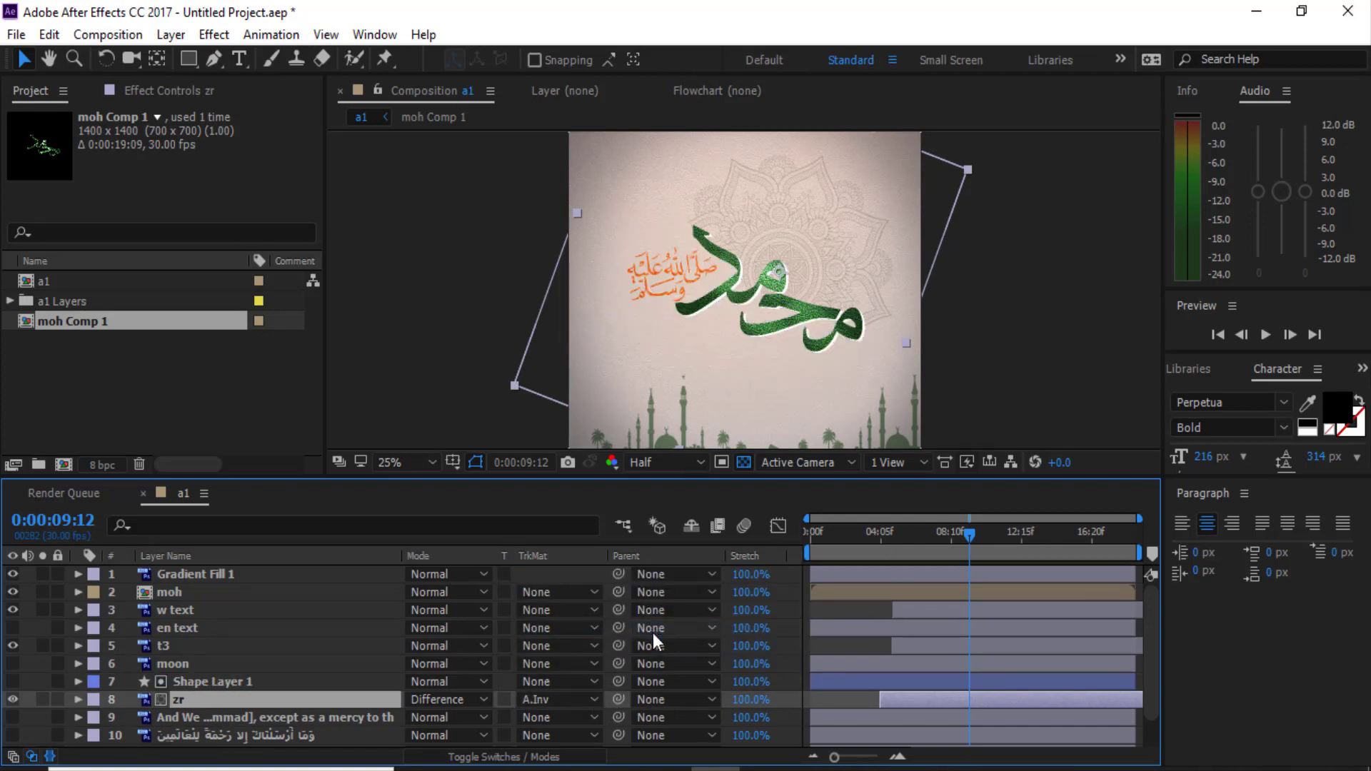
{"action": "mouse_move", "coordinate": [968, 534]}
{"action": "left_mouse_down"}
{"action": "mouse_move", "coordinate": [885, 537]}
{"action": "mouse_move", "coordinate": [924, 552]}
{"action": "left_mouse_up"}
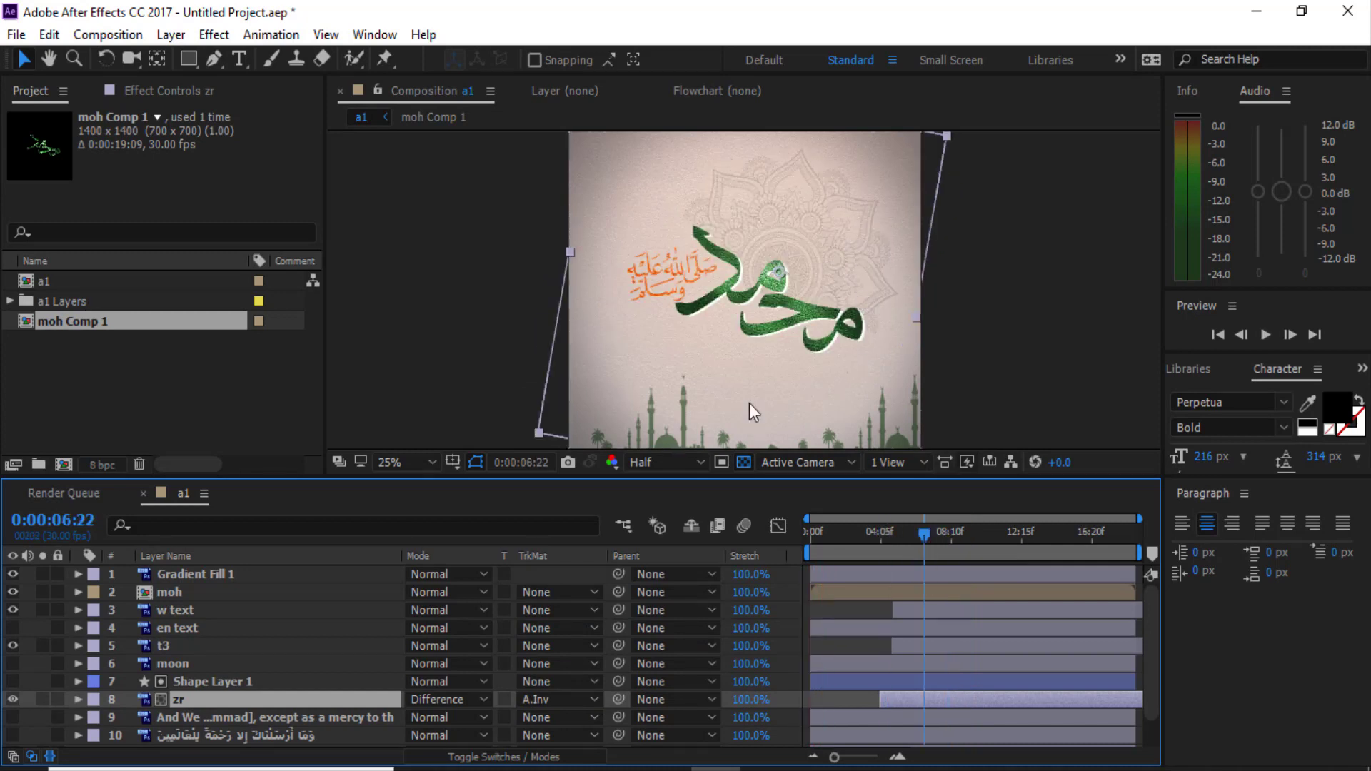
{"action": "left_click_drag", "start_coordinate": [927, 533], "coordinate": [880, 546]}
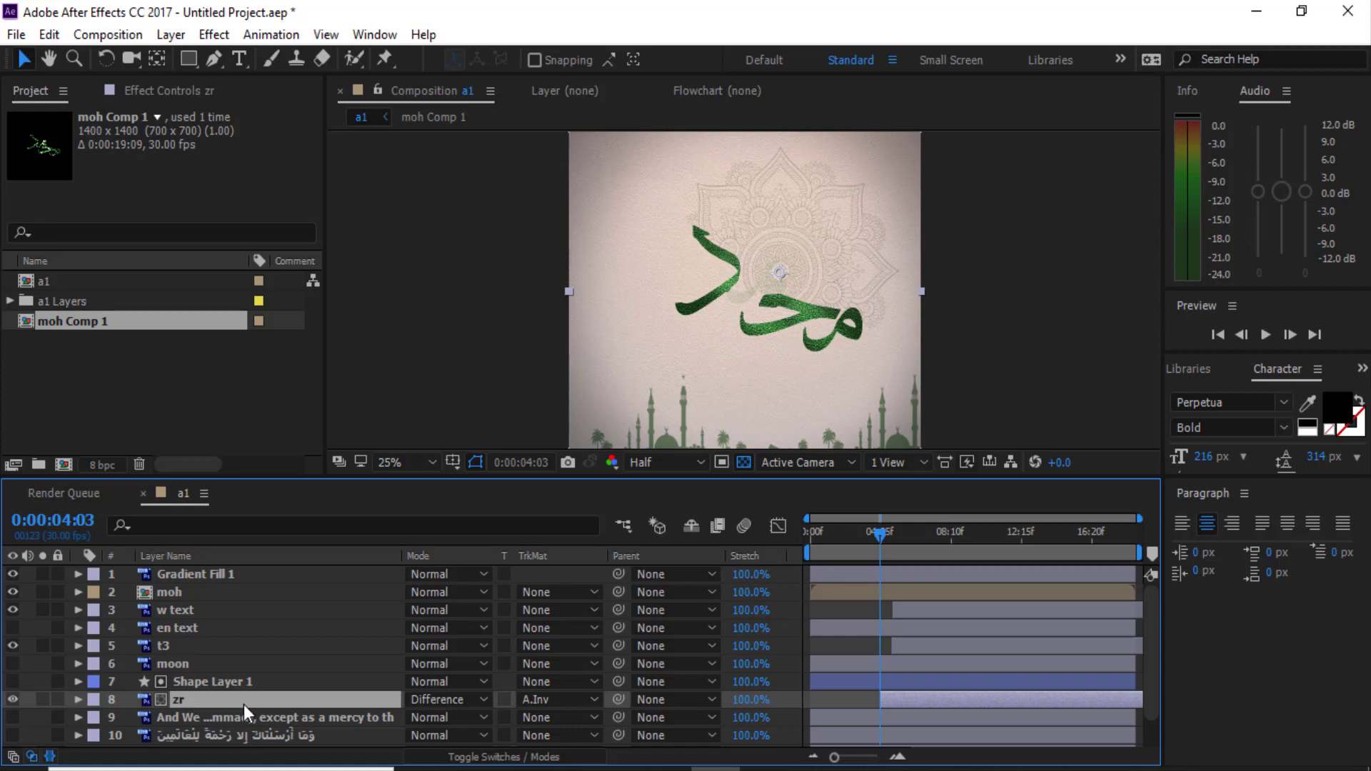
Keyframe zr's Opacity from 0% at 0:00:04:03 to 100% at 0:00:05:25
{"action": "key", "text": "t"}
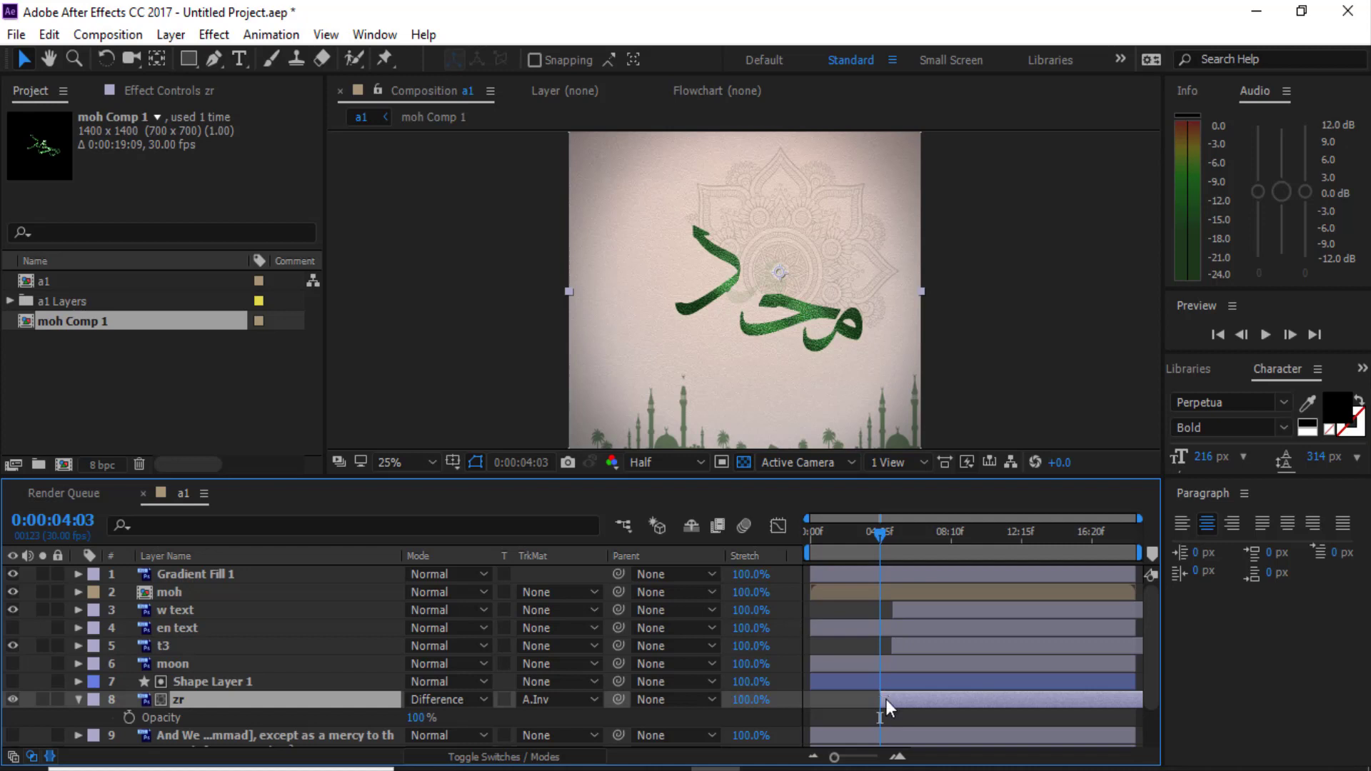
{"action": "left_click", "coordinate": [129, 717]}
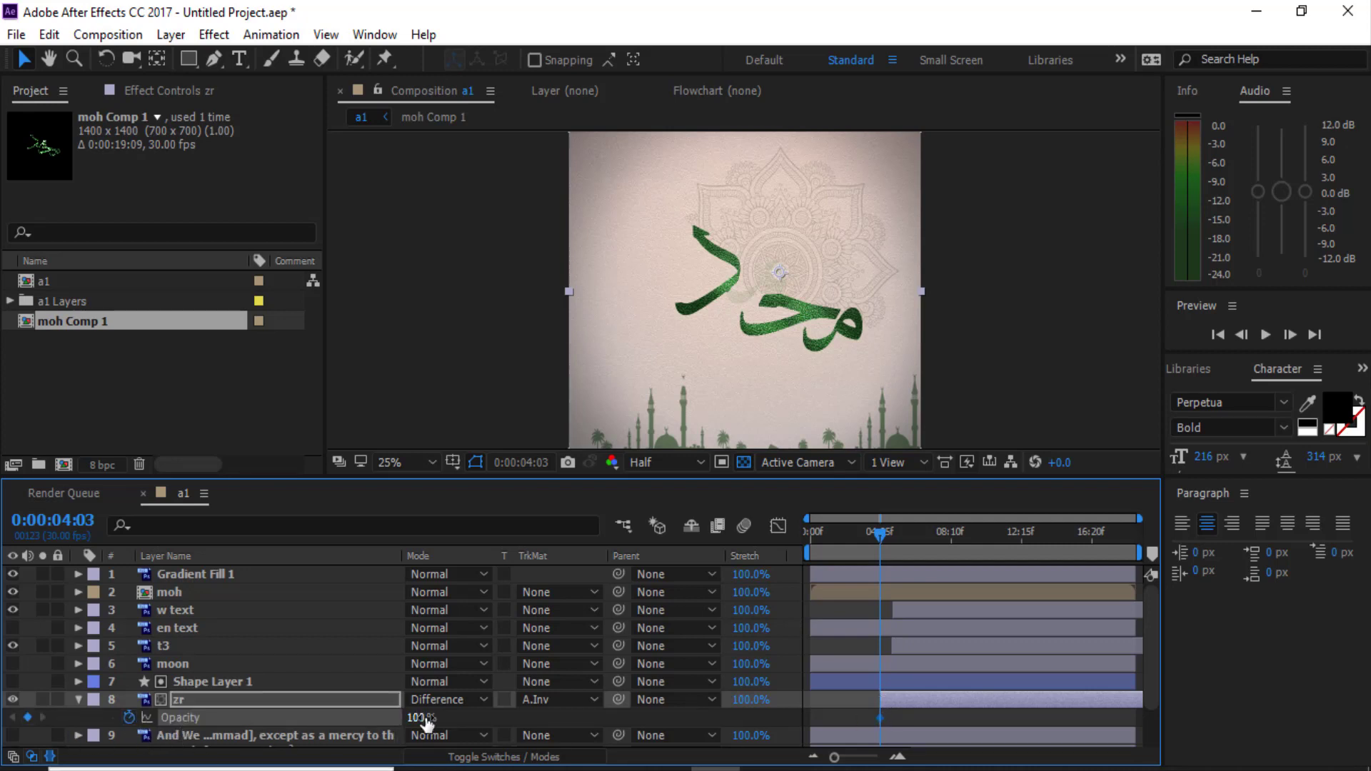
{"action": "left_click_drag", "start_coordinate": [429, 721], "coordinate": [258, 719]}
{"action": "left_click_drag", "start_coordinate": [884, 536], "coordinate": [911, 548]}
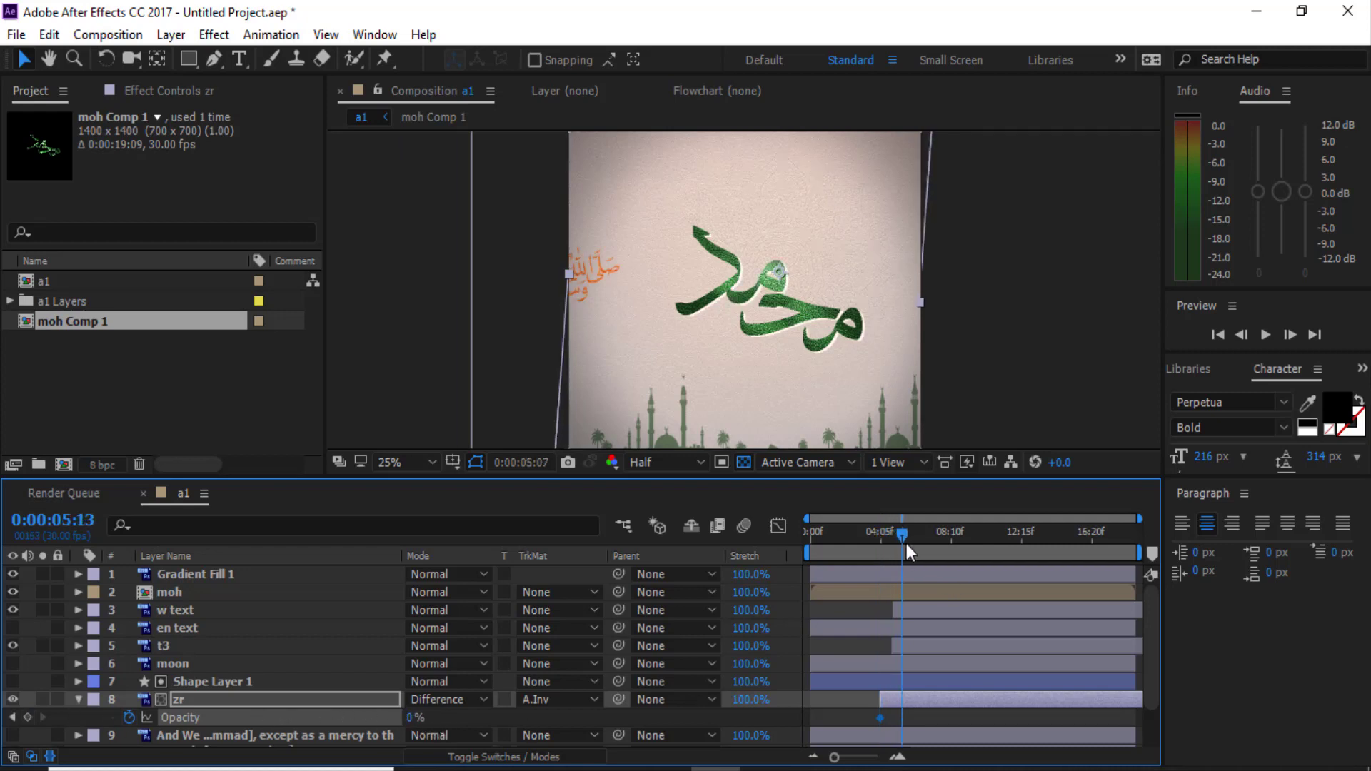
{"action": "left_click_drag", "start_coordinate": [413, 718], "coordinate": [568, 718]}
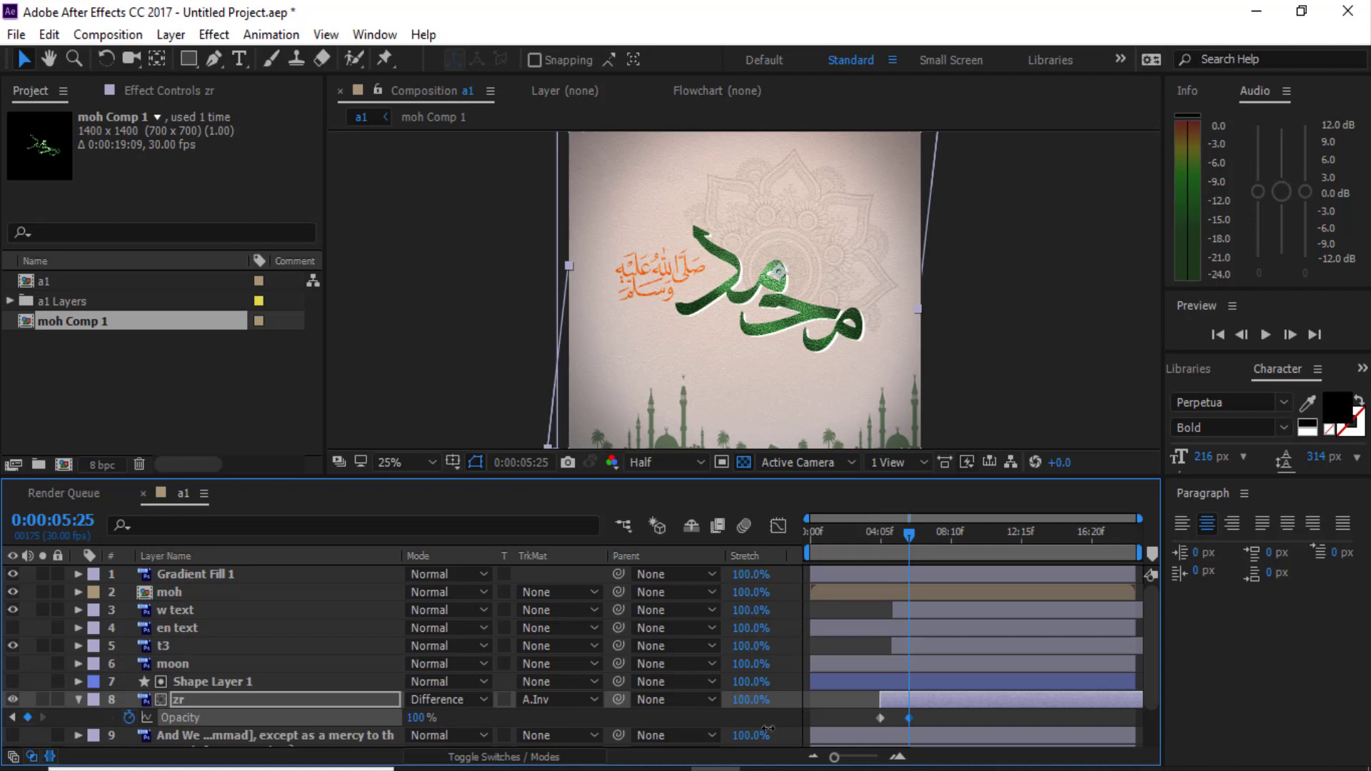
{"action": "mouse_move", "coordinate": [885, 534]}
{"action": "left_mouse_down"}
{"action": "mouse_move", "coordinate": [873, 531]}
{"action": "mouse_move", "coordinate": [888, 535]}
{"action": "left_mouse_up"}
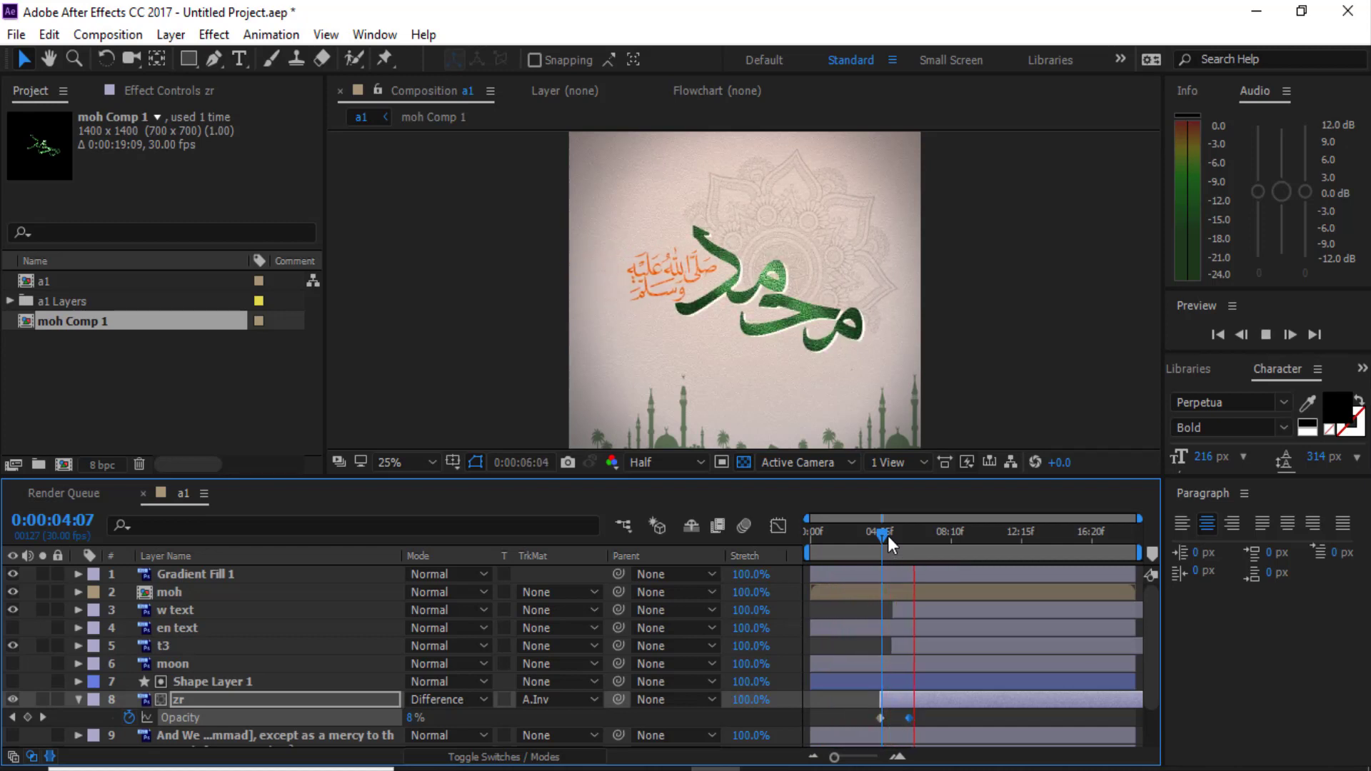
{"action": "left_click_drag", "start_coordinate": [888, 536], "coordinate": [923, 537]}
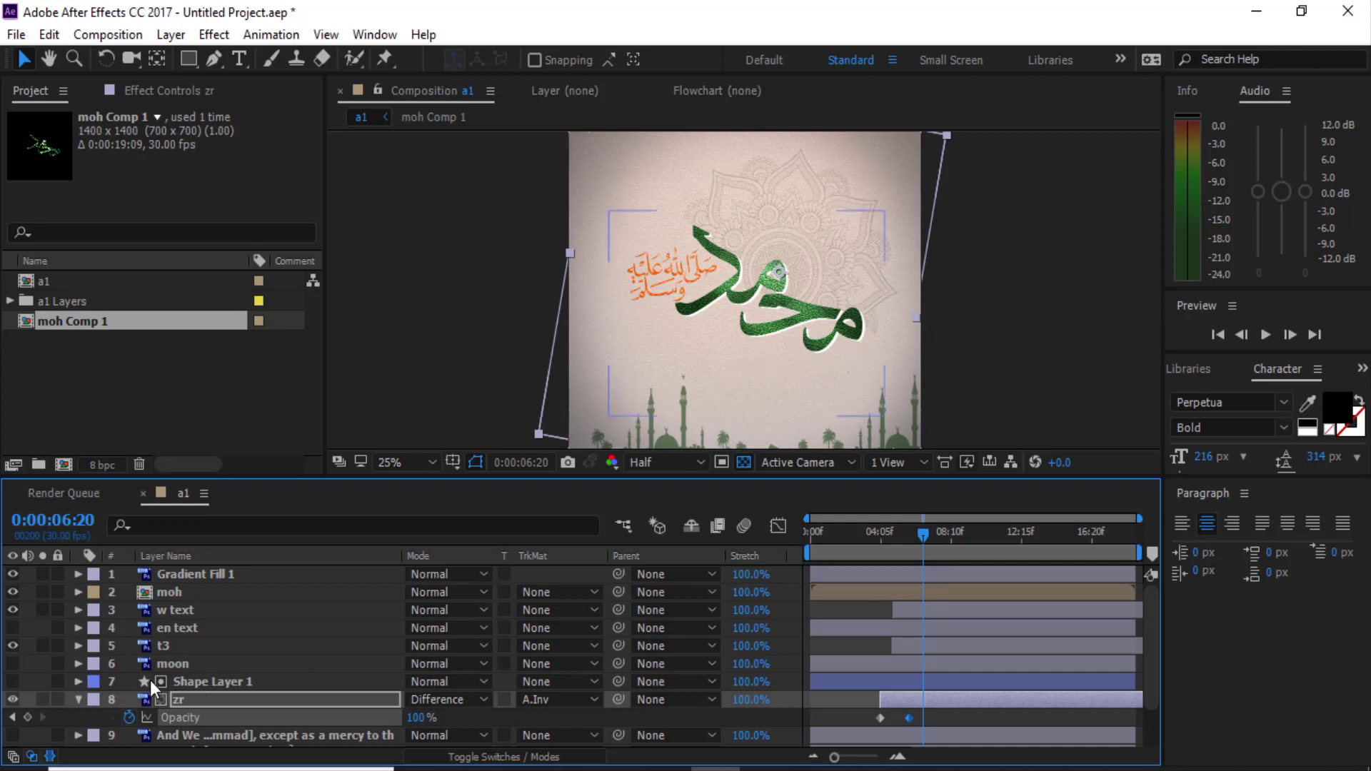
Turn the moon layer's visibility on and shift its bar to start around 0:00:05:11
{"action": "left_click", "coordinate": [181, 665]}
{"action": "left_click", "coordinate": [14, 662]}
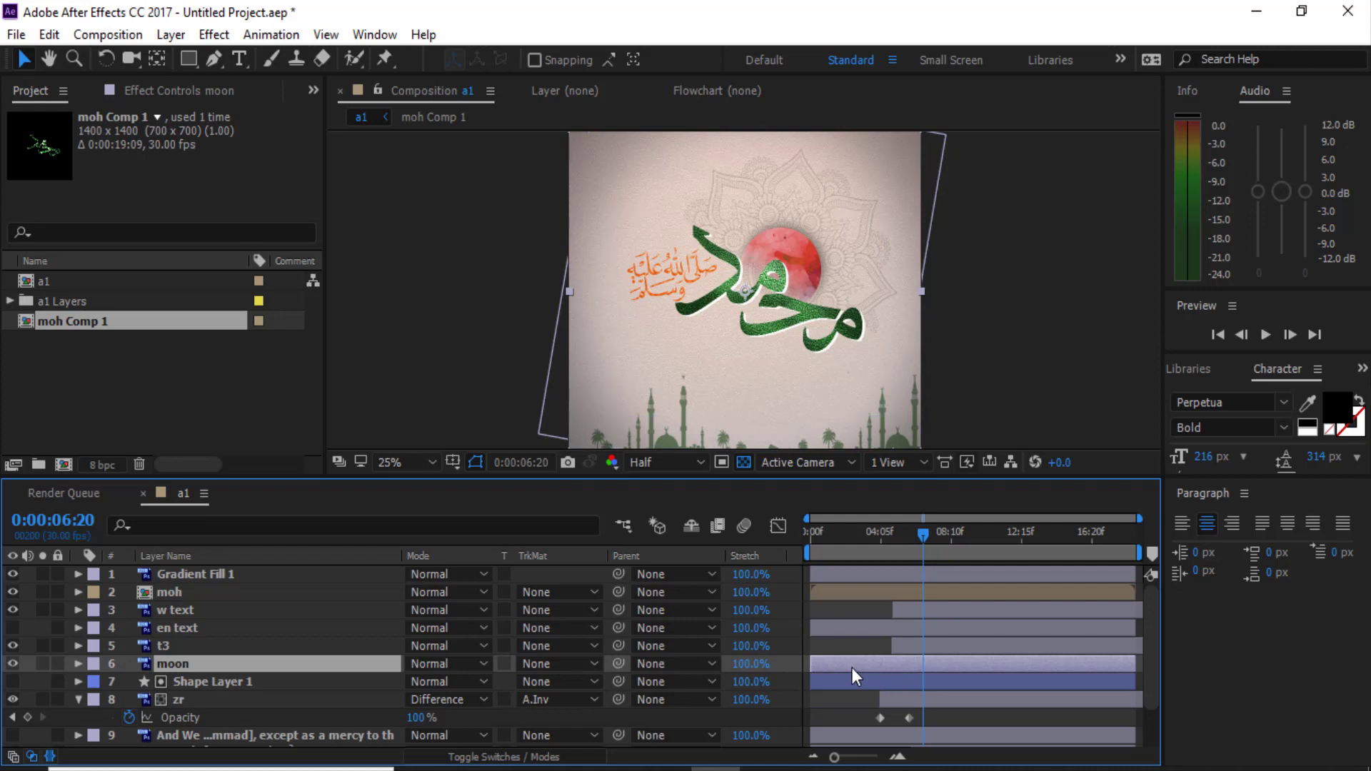
{"action": "left_click_drag", "start_coordinate": [851, 667], "coordinate": [934, 665]}
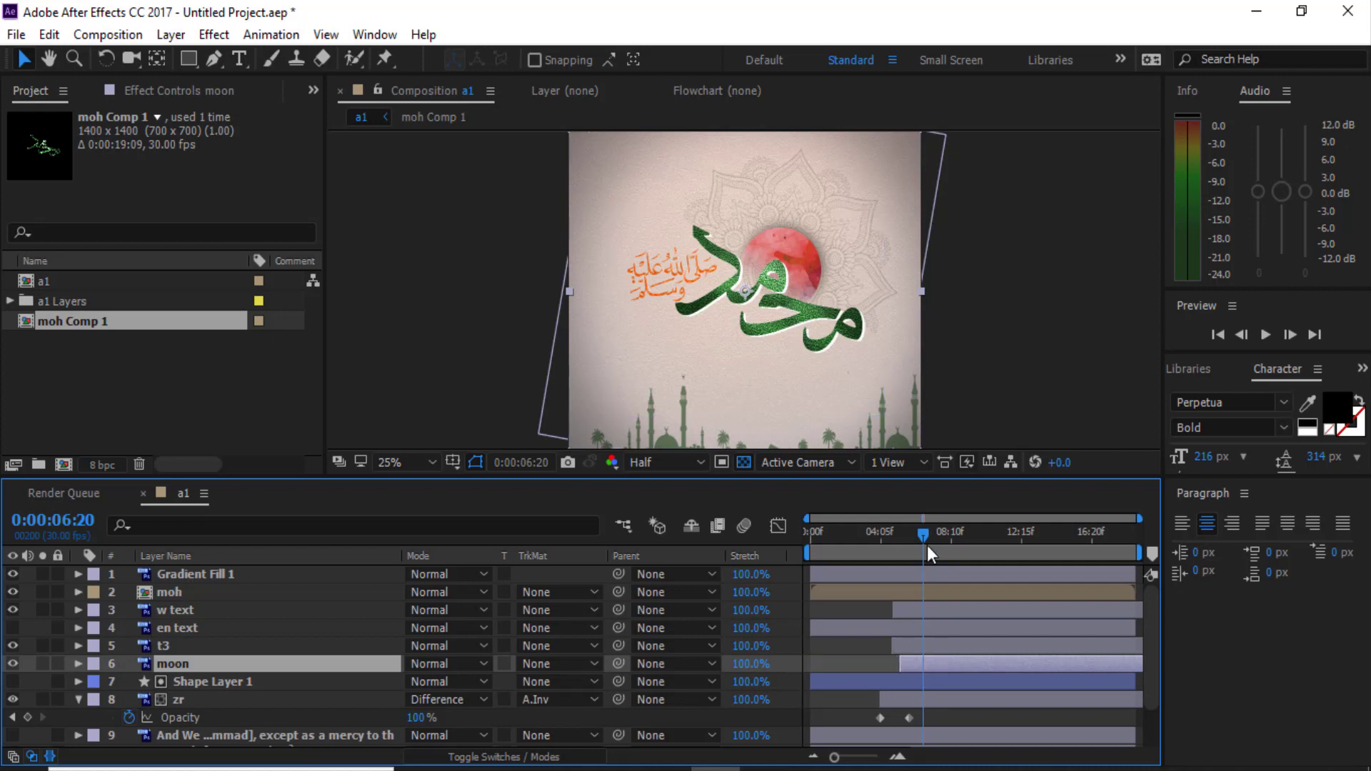
{"action": "left_click_drag", "start_coordinate": [908, 537], "coordinate": [905, 540]}
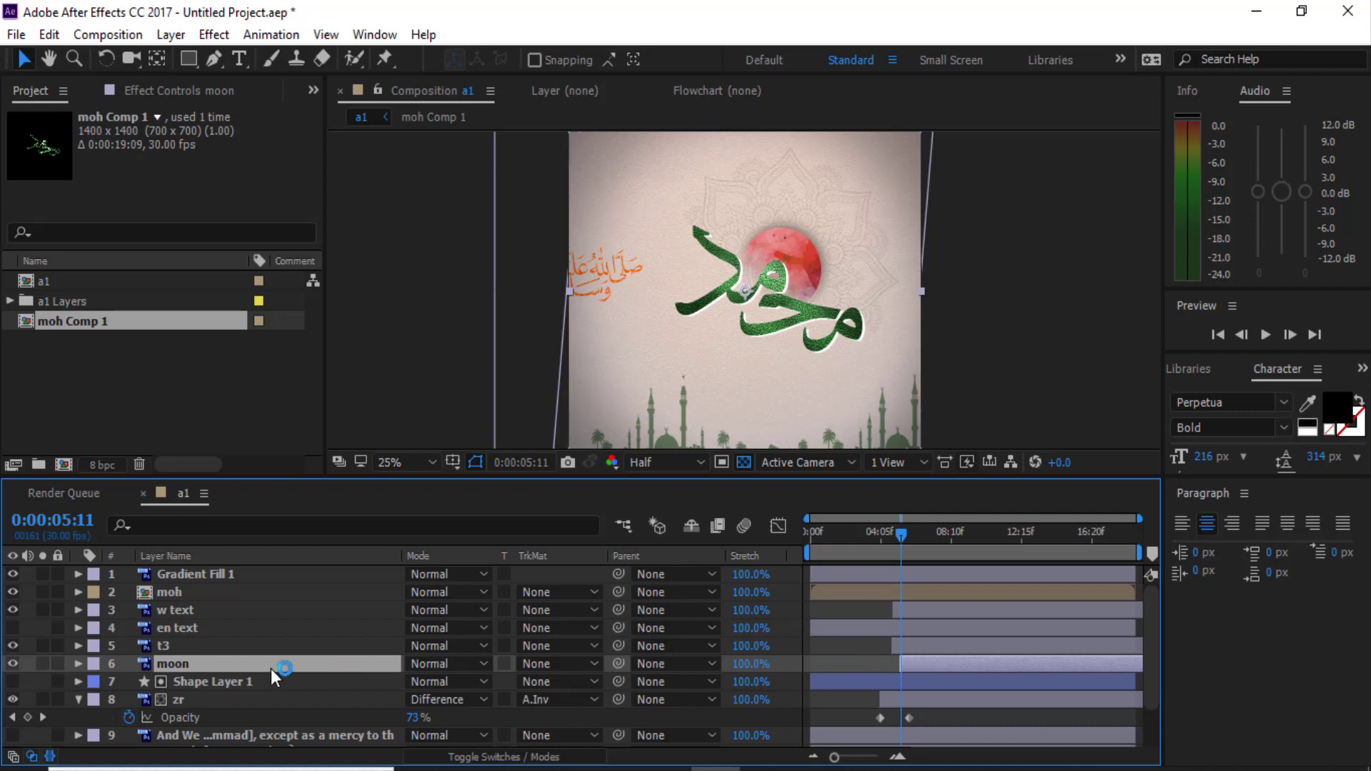
Keyframe the moon's Position from 500,960 at 0:00:05:09 to 700,700 at 0:00:07:28
{"action": "key", "text": "p"}
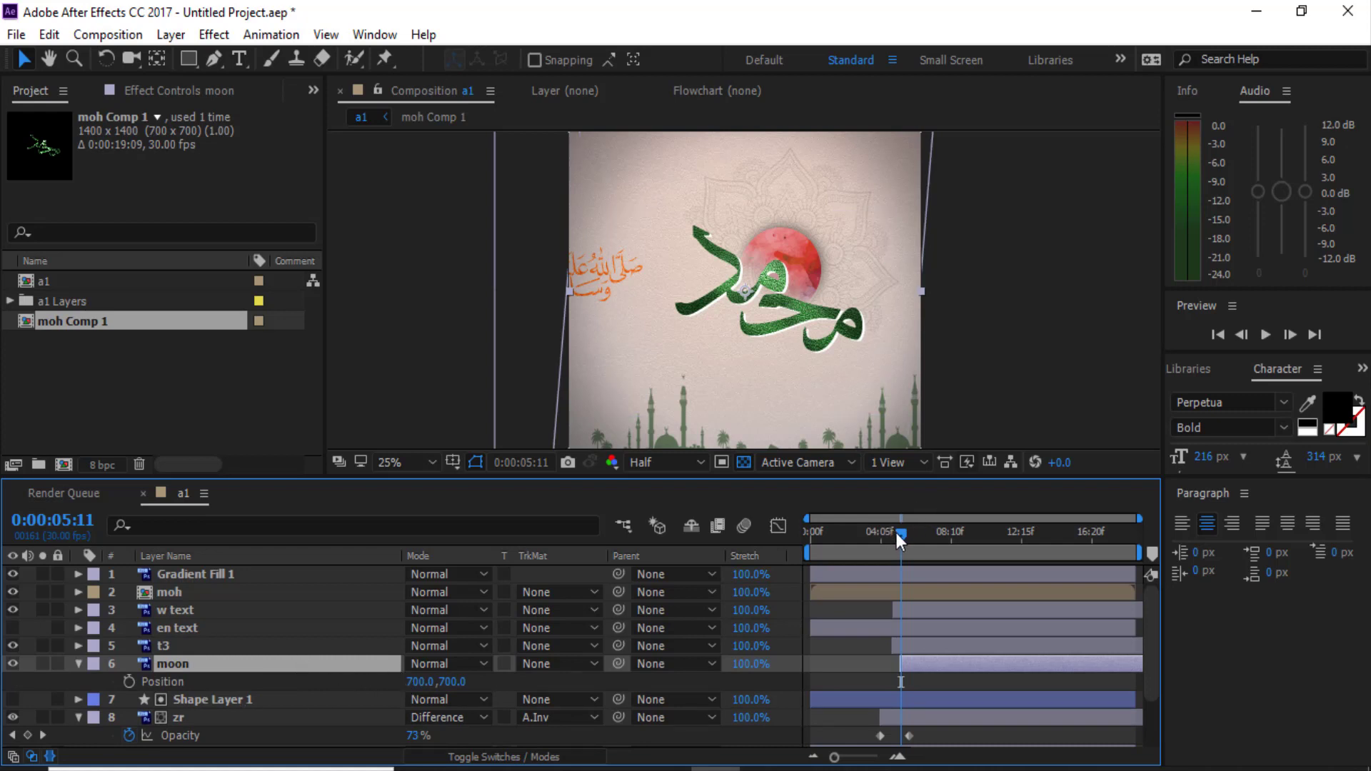
{"action": "left_click_drag", "start_coordinate": [902, 536], "coordinate": [942, 537]}
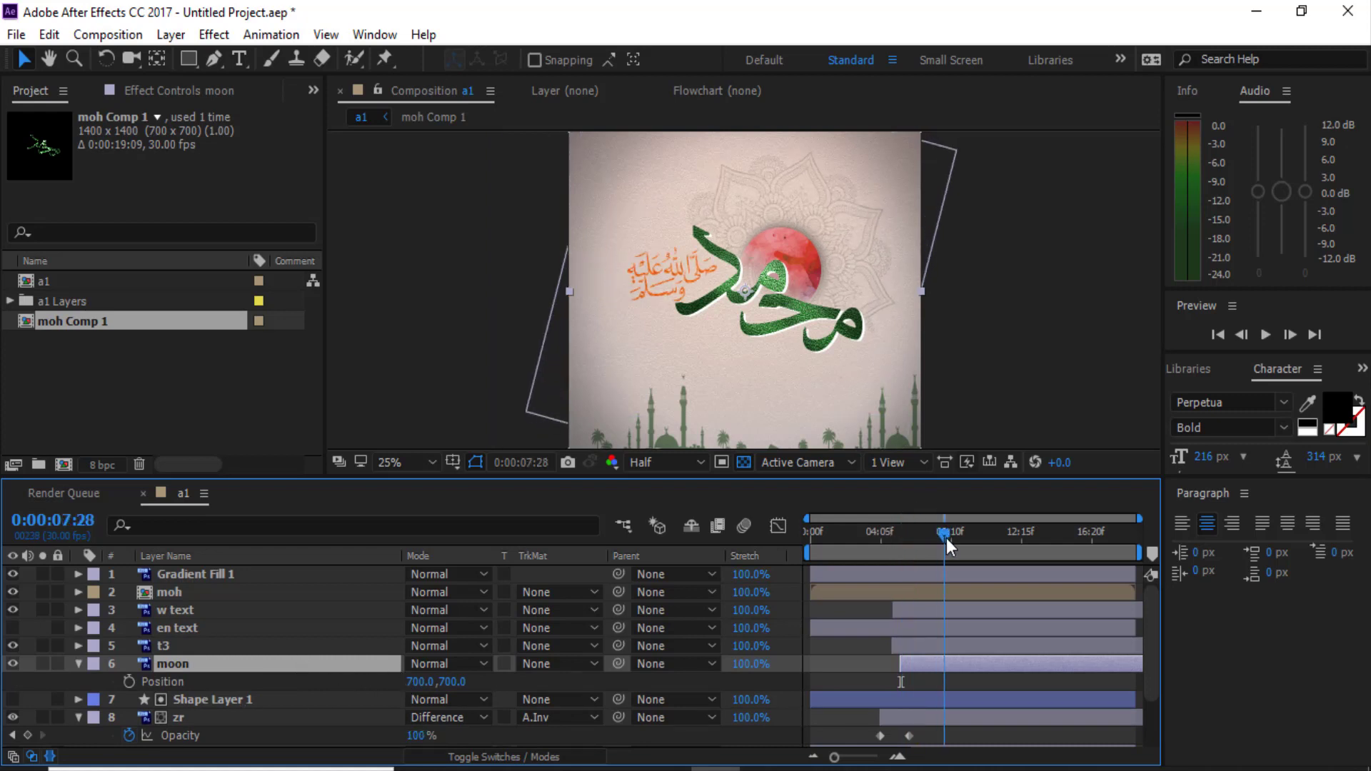
{"action": "left_click", "coordinate": [129, 682]}
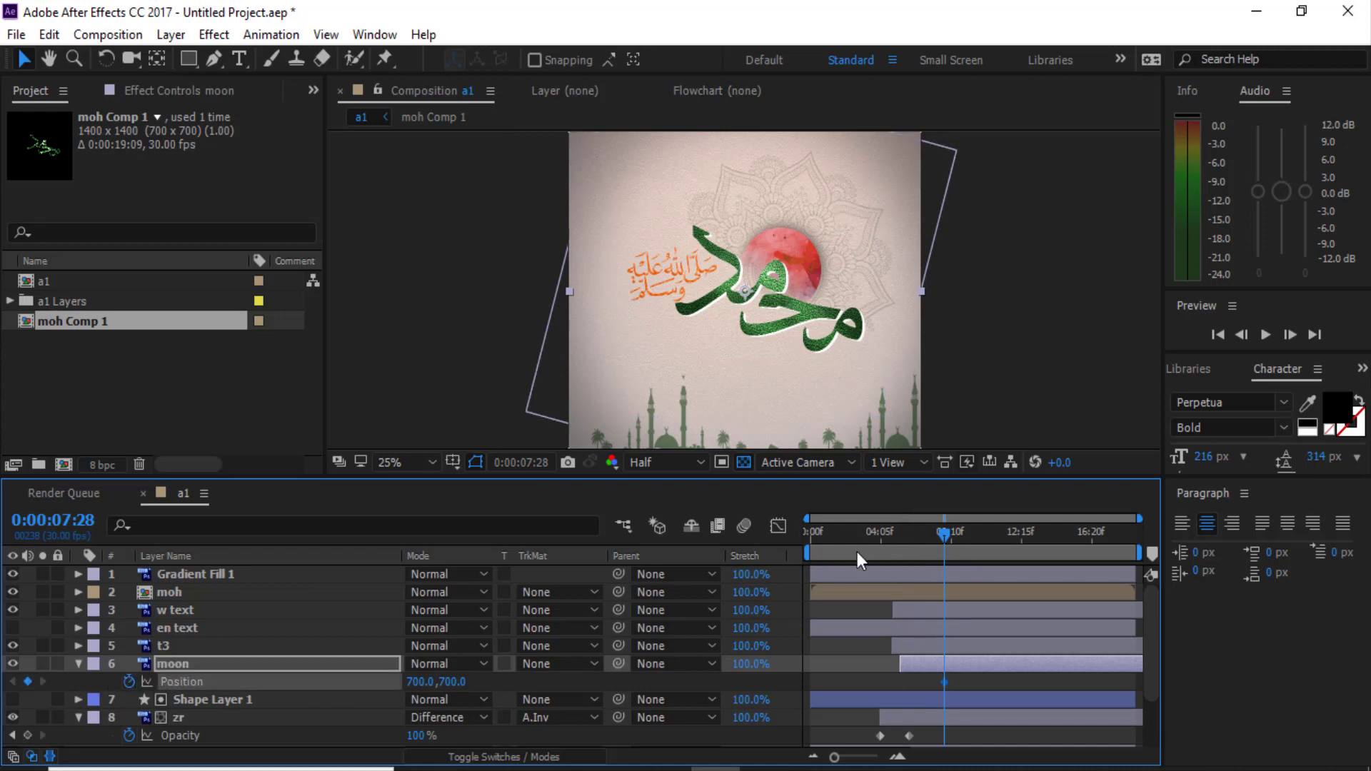
{"action": "left_click_drag", "start_coordinate": [939, 535], "coordinate": [900, 550]}
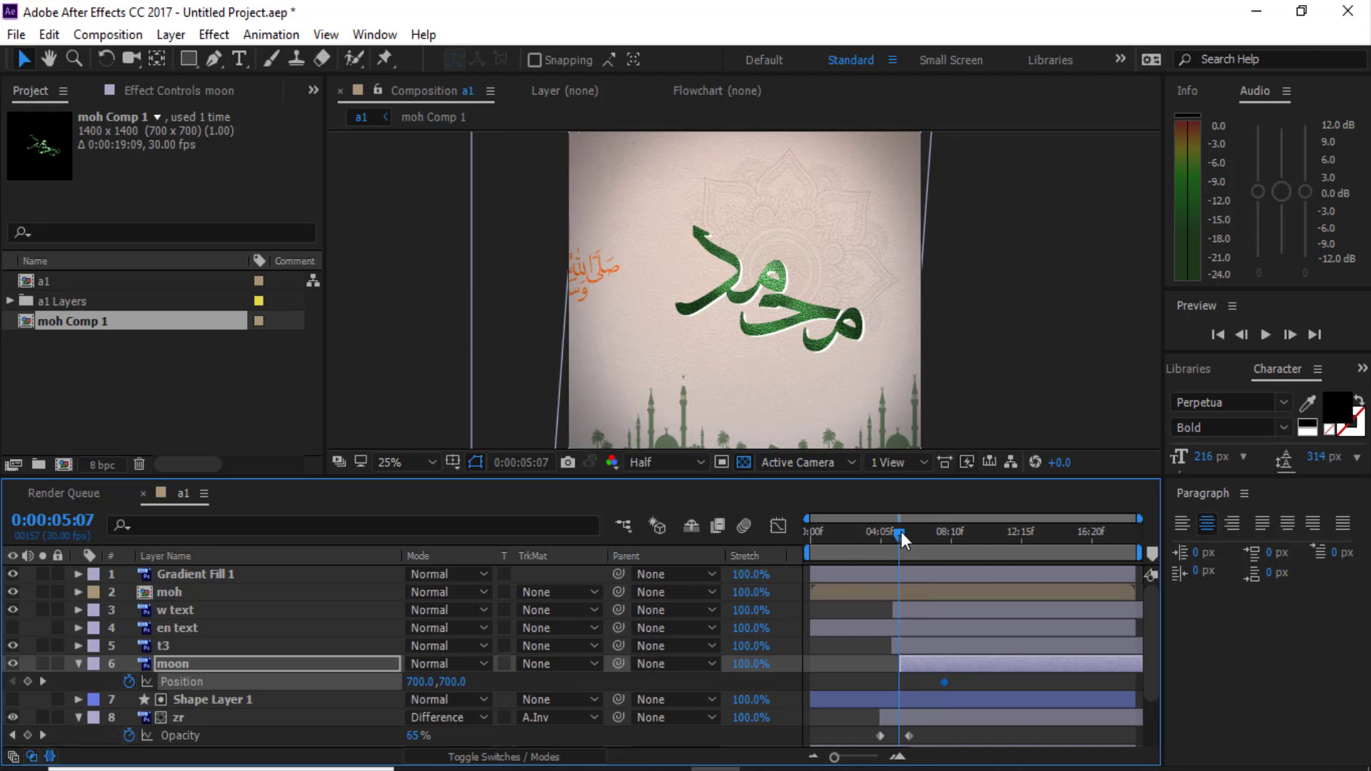
{"action": "left_click", "coordinate": [901, 533]}
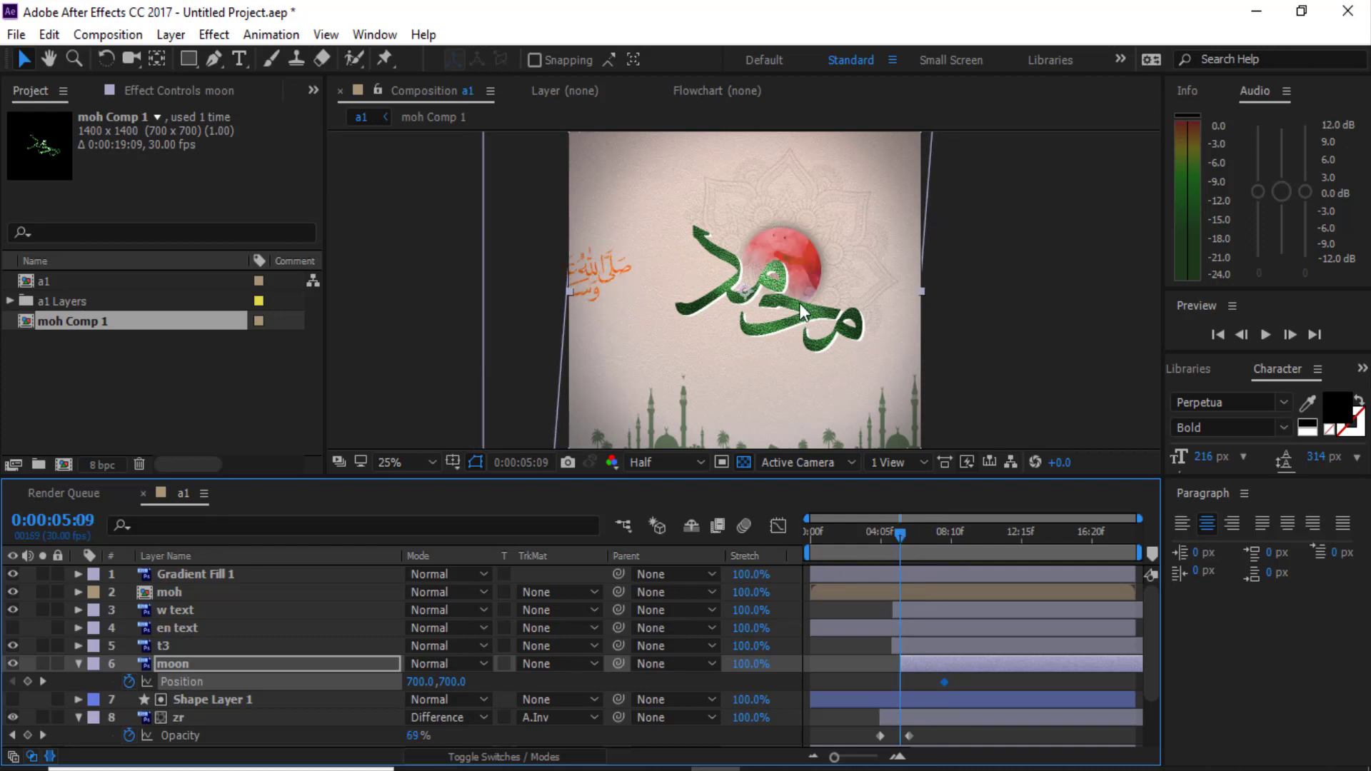
{"action": "left_click_drag", "start_coordinate": [802, 268], "coordinate": [751, 335]}
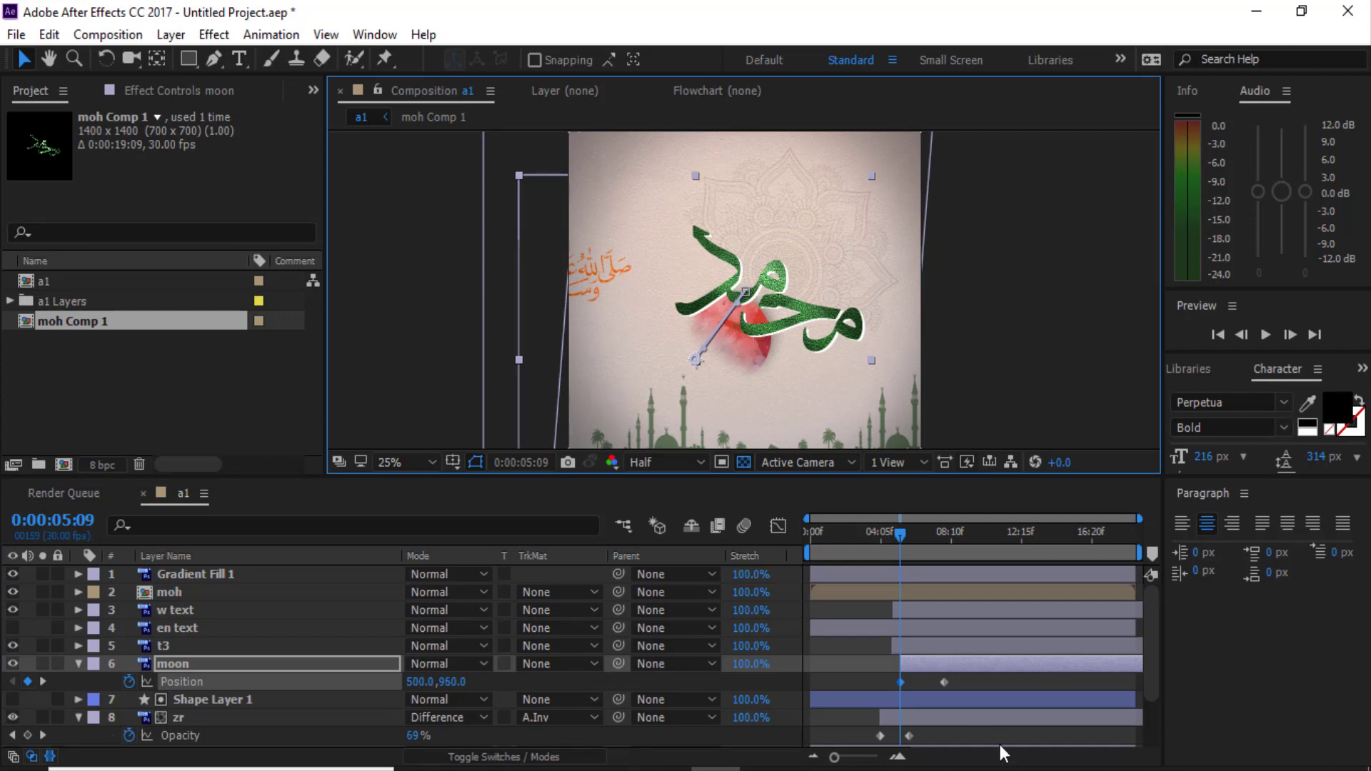
Preview the moon rising, then collapse the moon layer's properties
{"action": "left_click", "coordinate": [883, 534]}
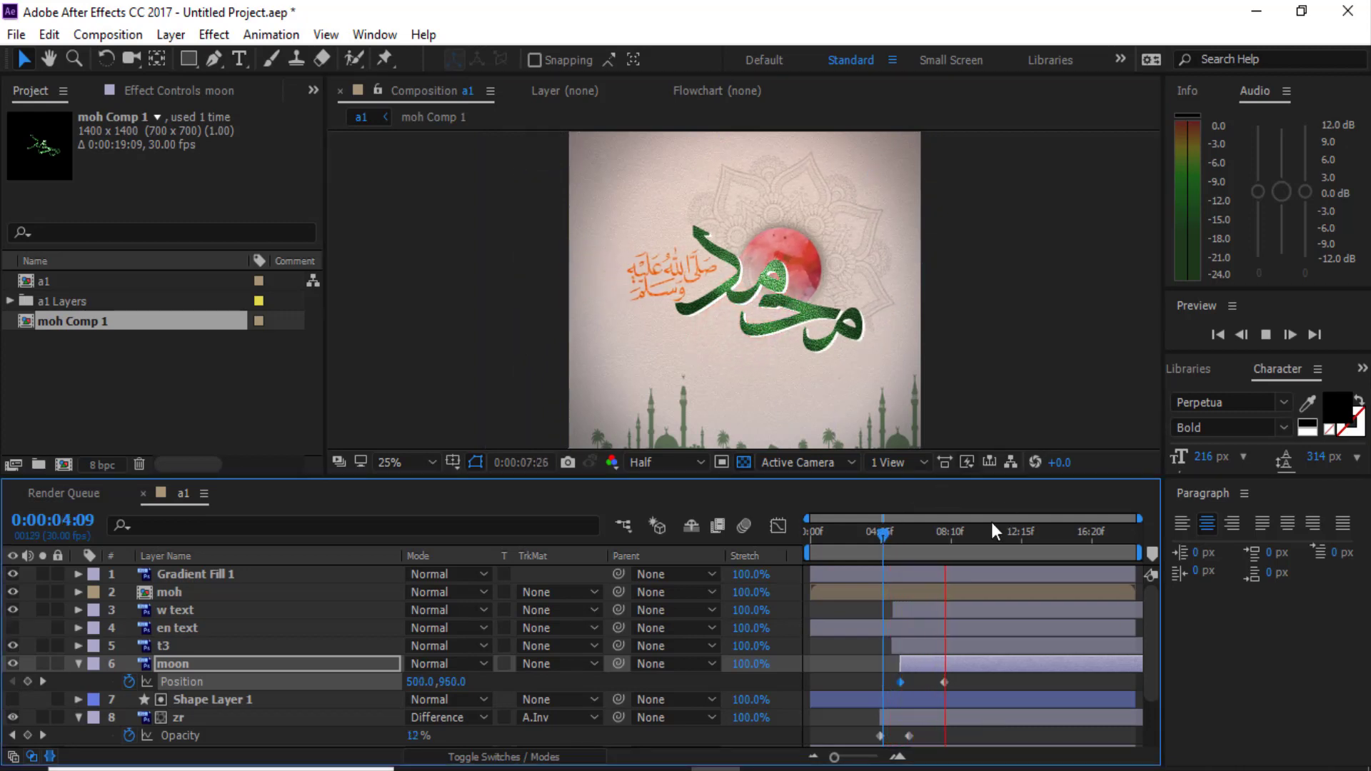
{"action": "left_click", "coordinate": [955, 544]}
{"action": "left_click", "coordinate": [955, 546]}
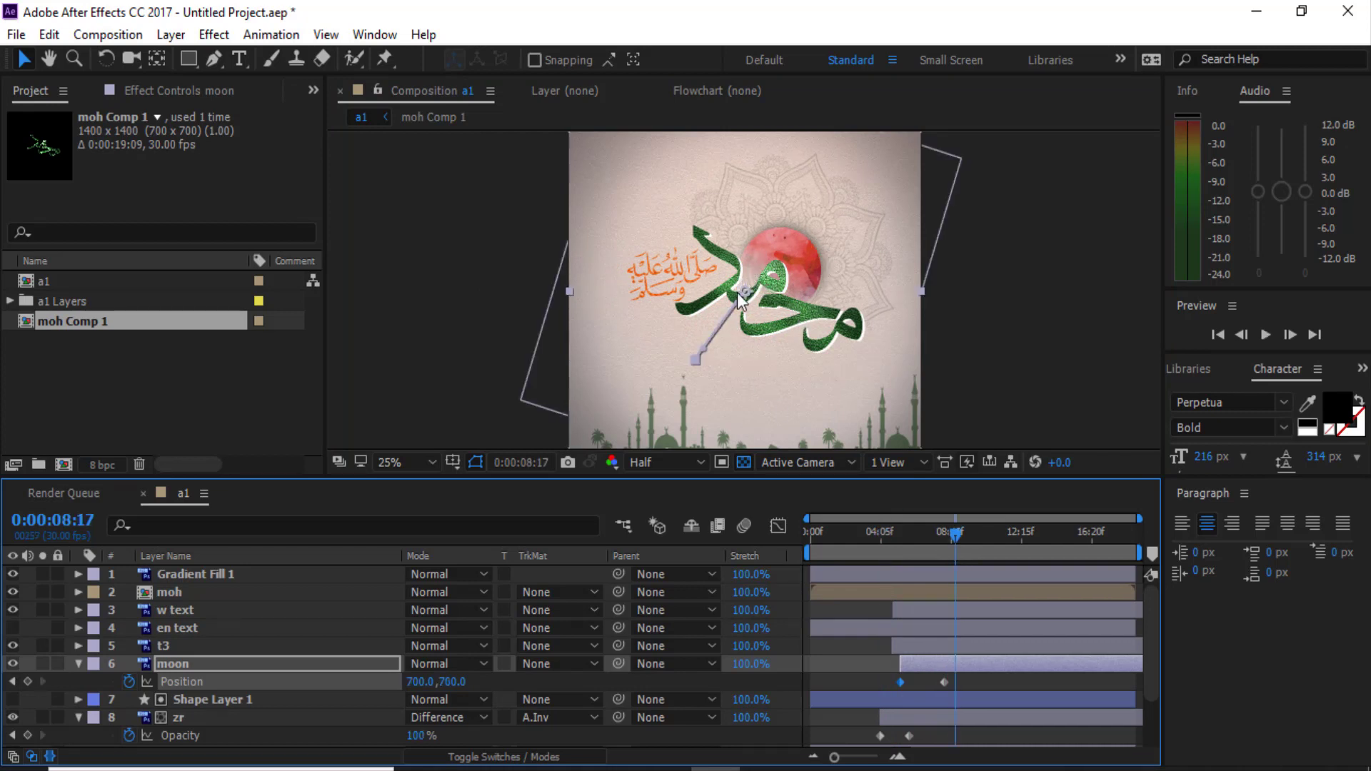
{"action": "left_click", "coordinate": [74, 664]}
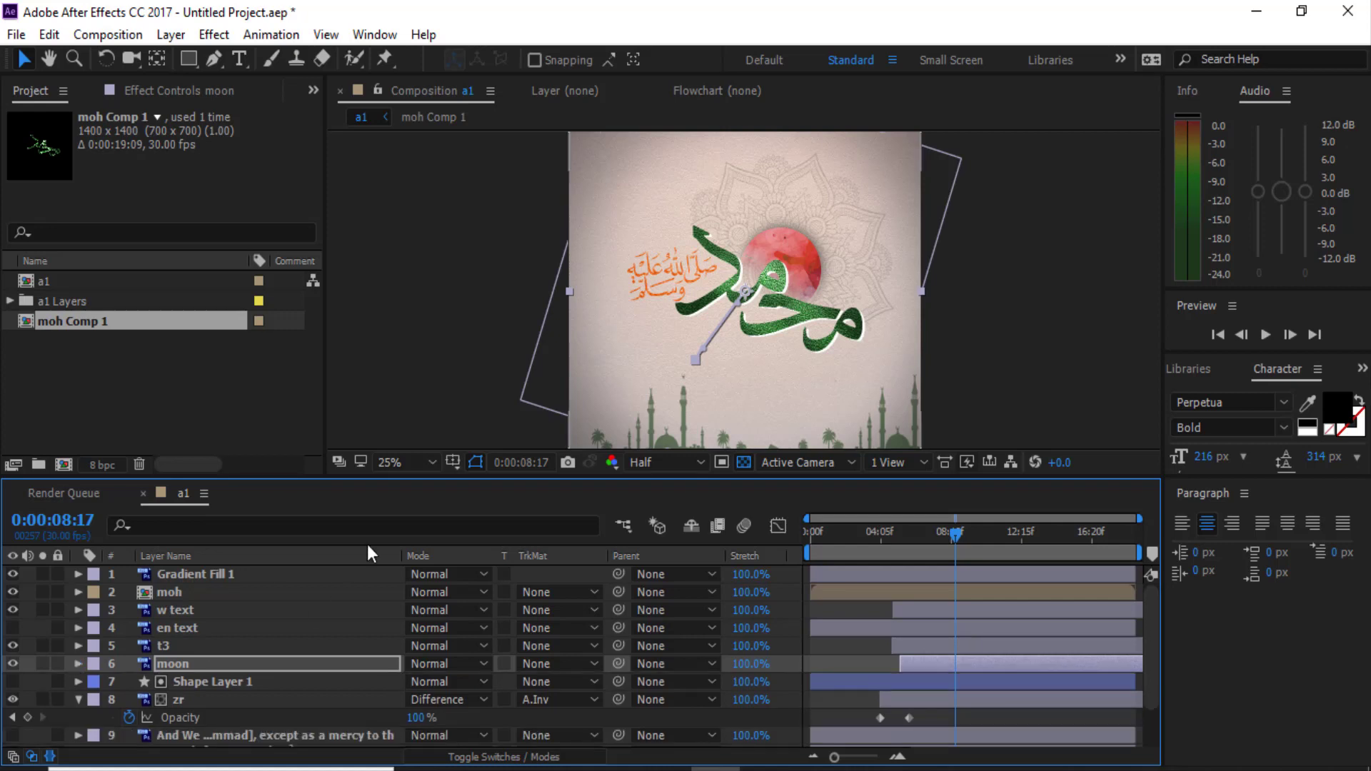
Pen-draw a closed dark Shape Layer 2 over the red moon and move it below moh and w
{"action": "left_click_drag", "start_coordinate": [427, 478], "coordinate": [432, 388]}
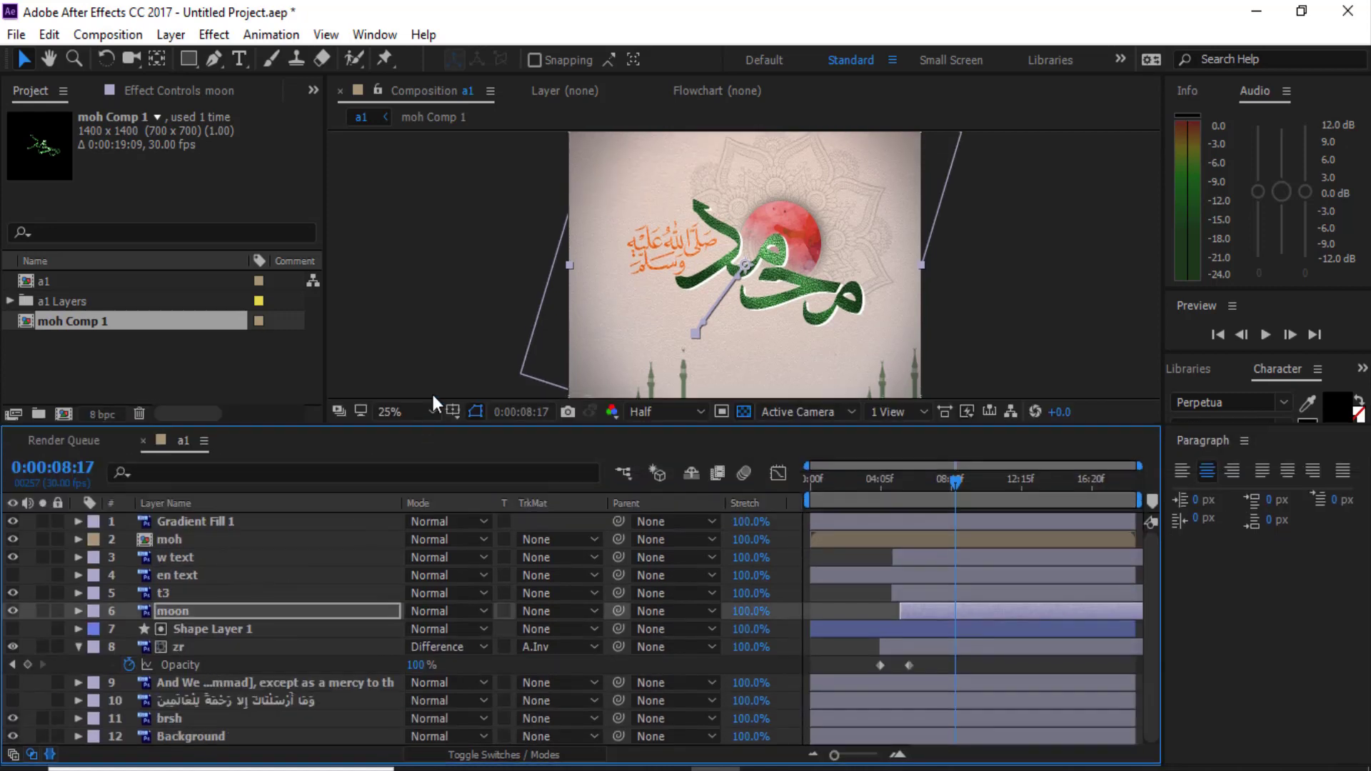
{"action": "left_click", "coordinate": [224, 717]}
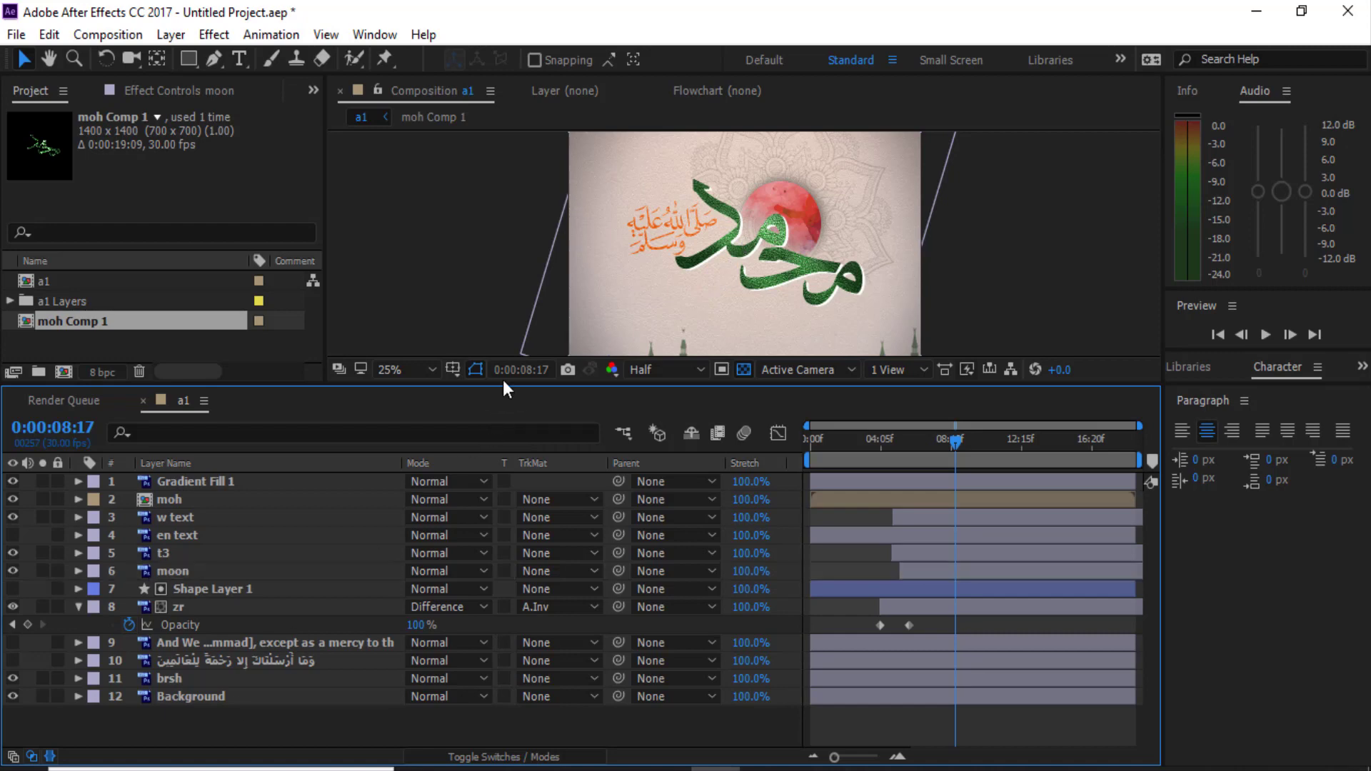
{"action": "left_click_drag", "start_coordinate": [503, 385], "coordinate": [486, 562]}
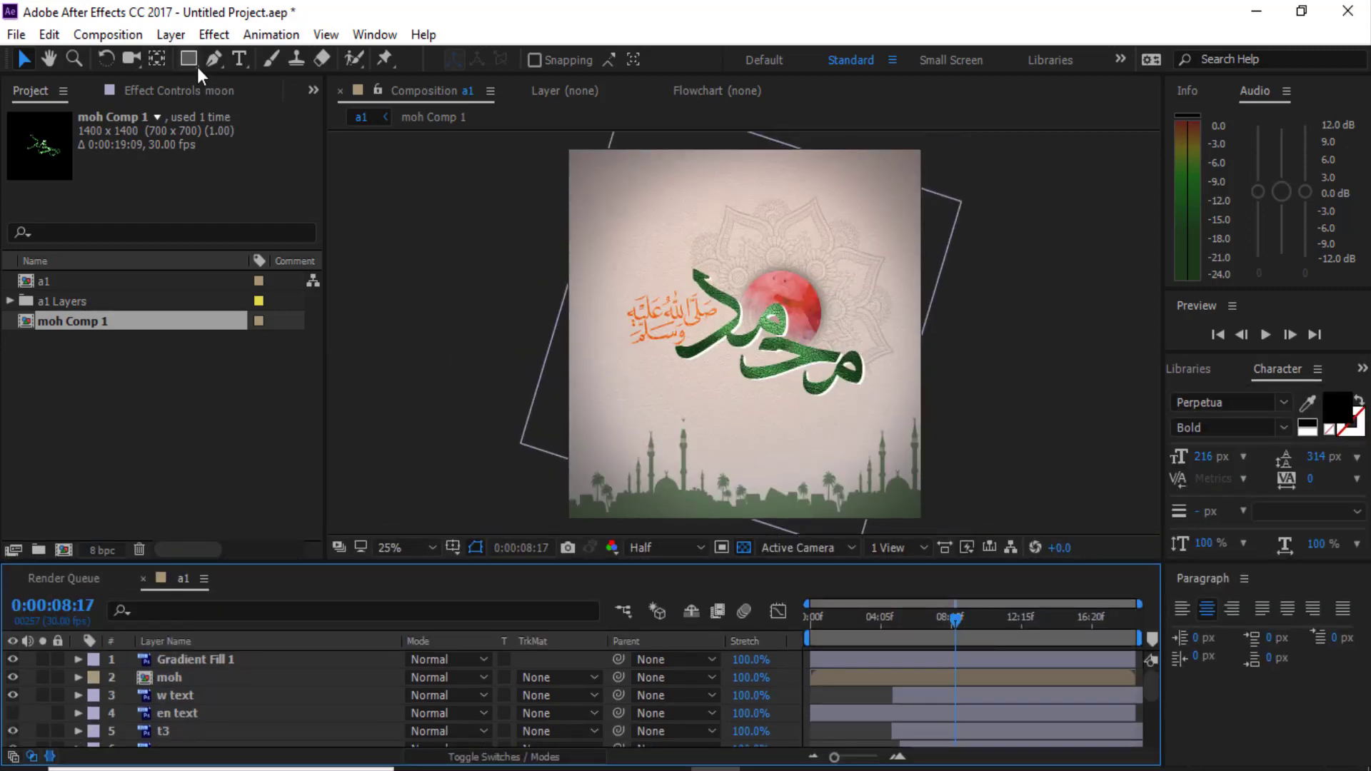
{"action": "left_click_drag", "start_coordinate": [197, 67], "coordinate": [213, 96]}
{"action": "left_click", "coordinate": [231, 113]}
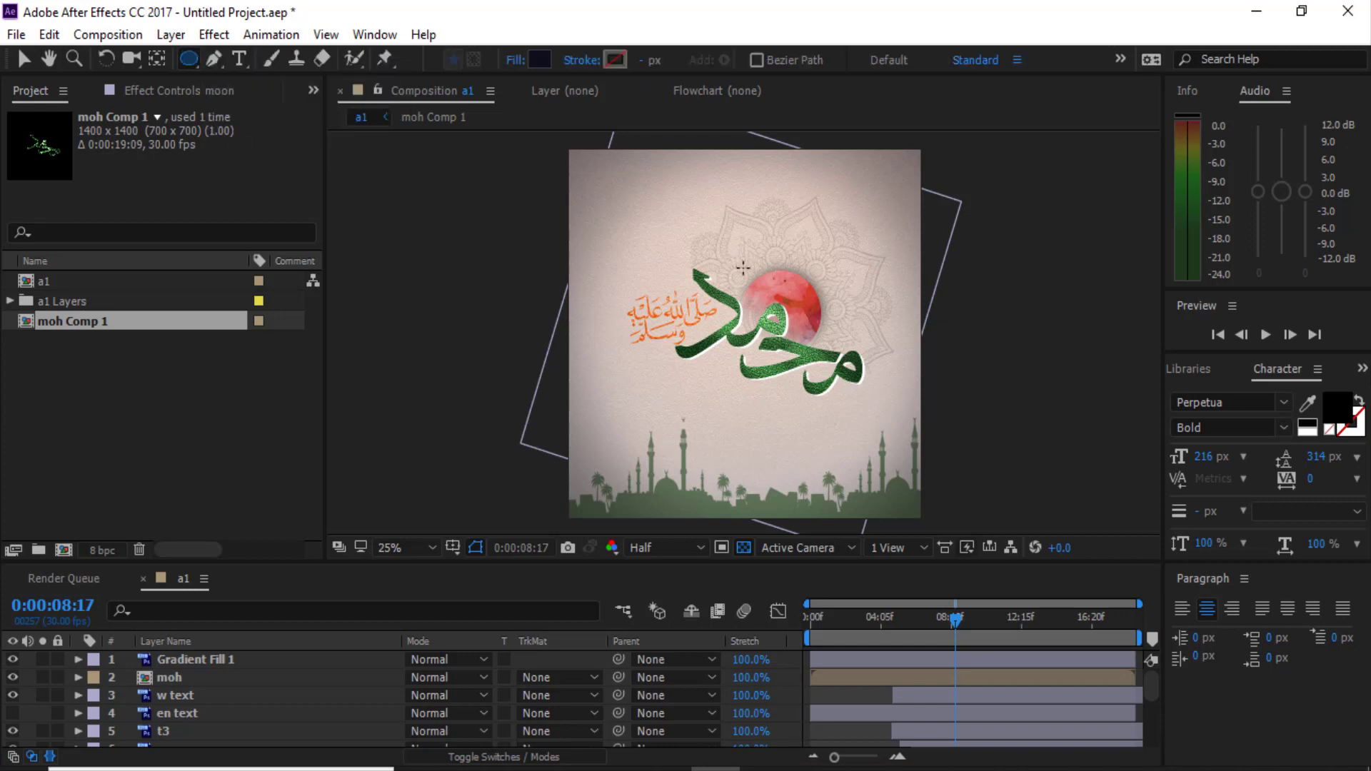
{"action": "left_click", "coordinate": [214, 59]}
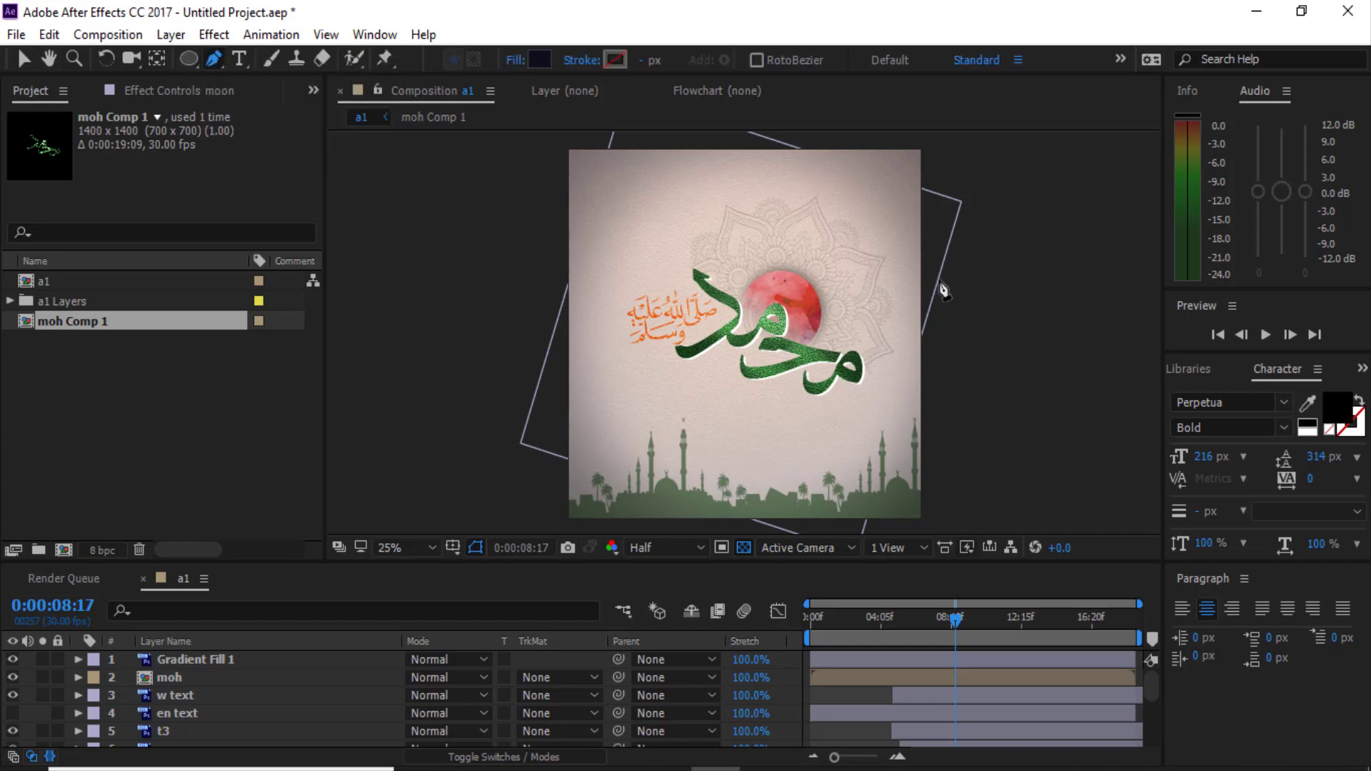
{"action": "left_click", "coordinate": [735, 297]}
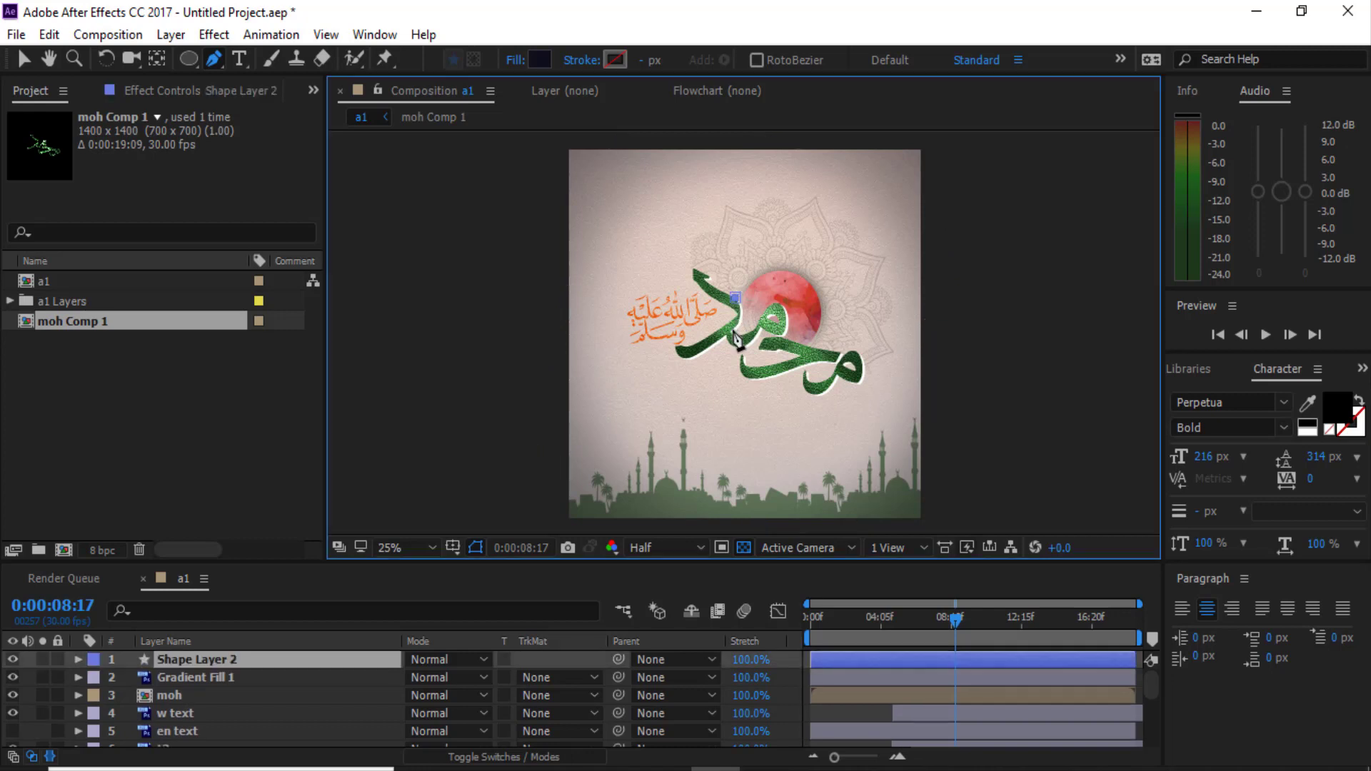
{"action": "mouse_move", "coordinate": [750, 338]}
{"action": "left_mouse_down"}
{"action": "mouse_move", "coordinate": [769, 342]}
{"action": "mouse_move", "coordinate": [799, 266]}
{"action": "mouse_move", "coordinate": [739, 233]}
{"action": "left_mouse_up"}
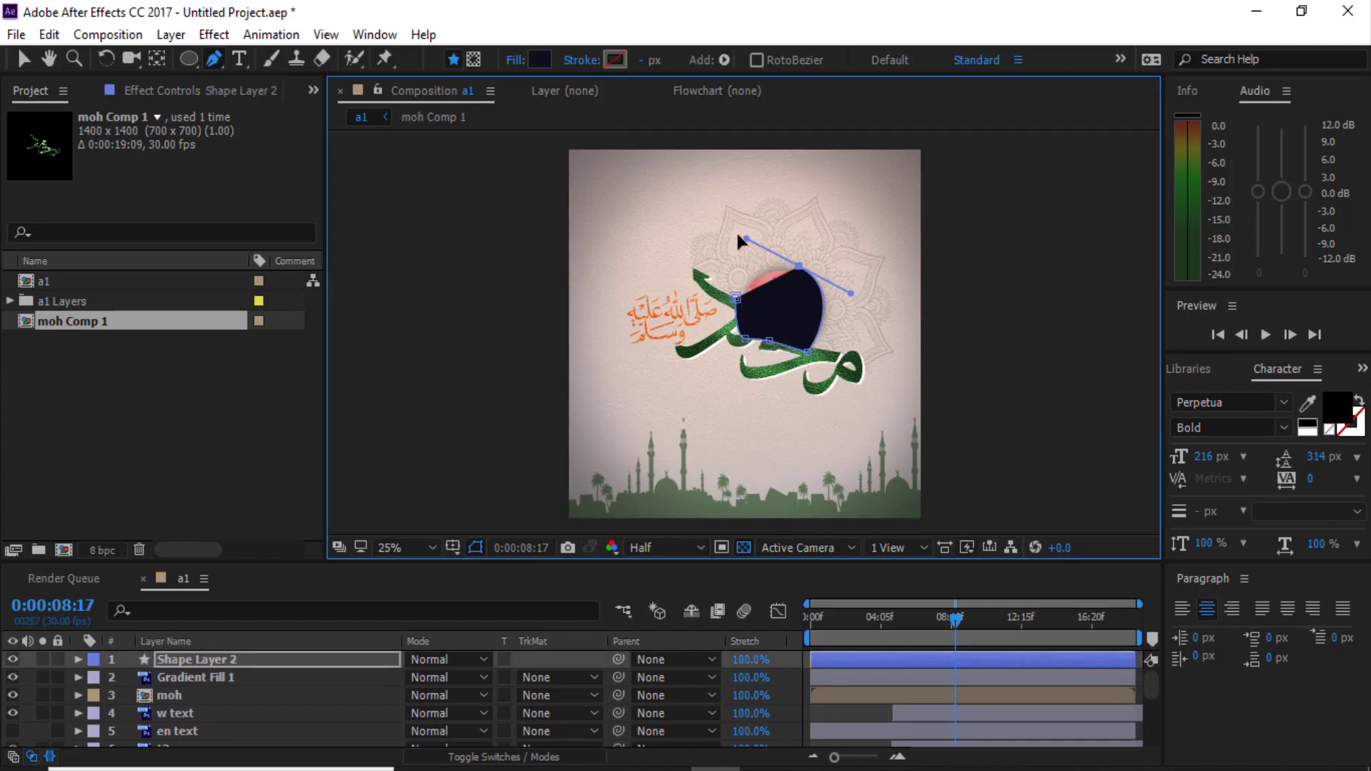
{"action": "left_click", "coordinate": [738, 307]}
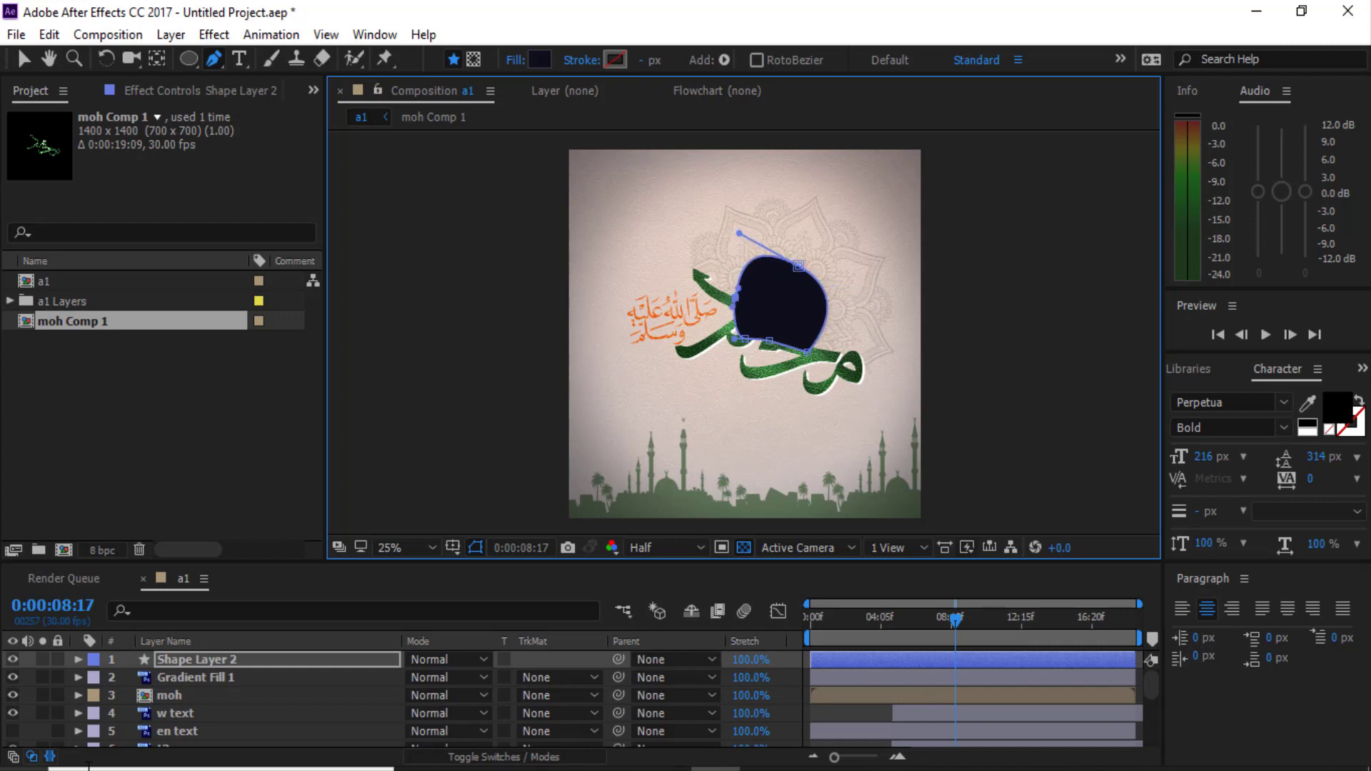
{"action": "mouse_move", "coordinate": [238, 671]}
{"action": "left_mouse_down"}
{"action": "mouse_move", "coordinate": [230, 750]}
{"action": "mouse_move", "coordinate": [224, 717]}
{"action": "left_mouse_up"}
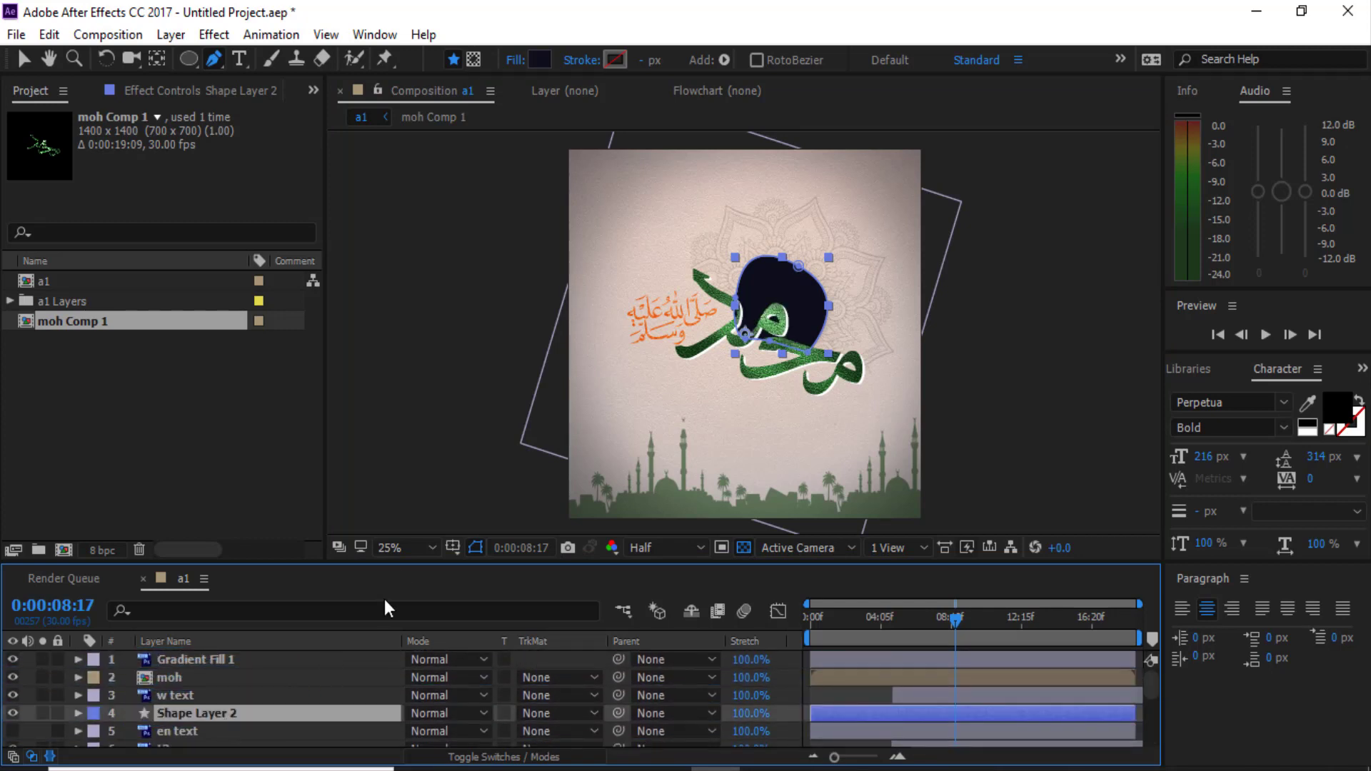
Put Shape Layer 2 just above moon and set moon's track matte to Alpha Matte 'Shape Layer 2'
{"action": "left_click_drag", "start_coordinate": [407, 561], "coordinate": [407, 486]}
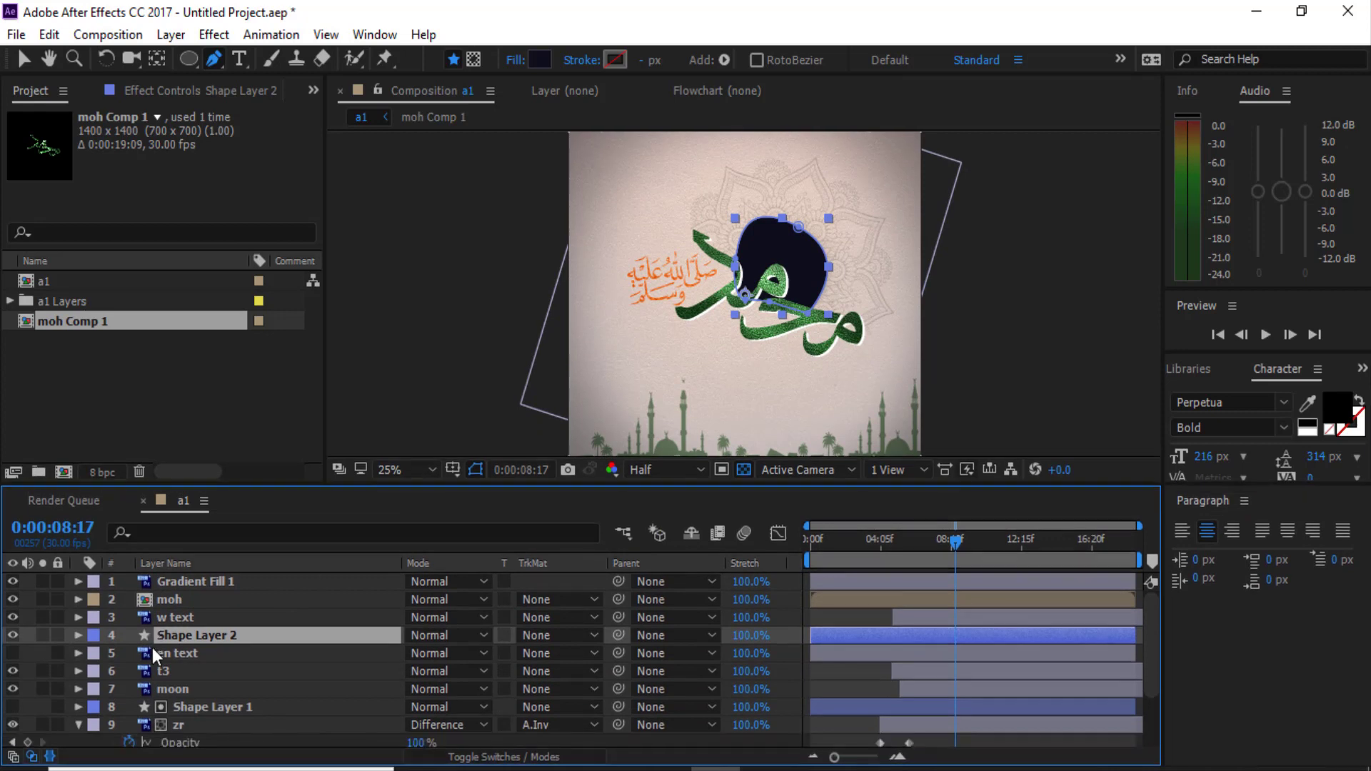
{"action": "left_click_drag", "start_coordinate": [180, 656], "coordinate": [177, 688]}
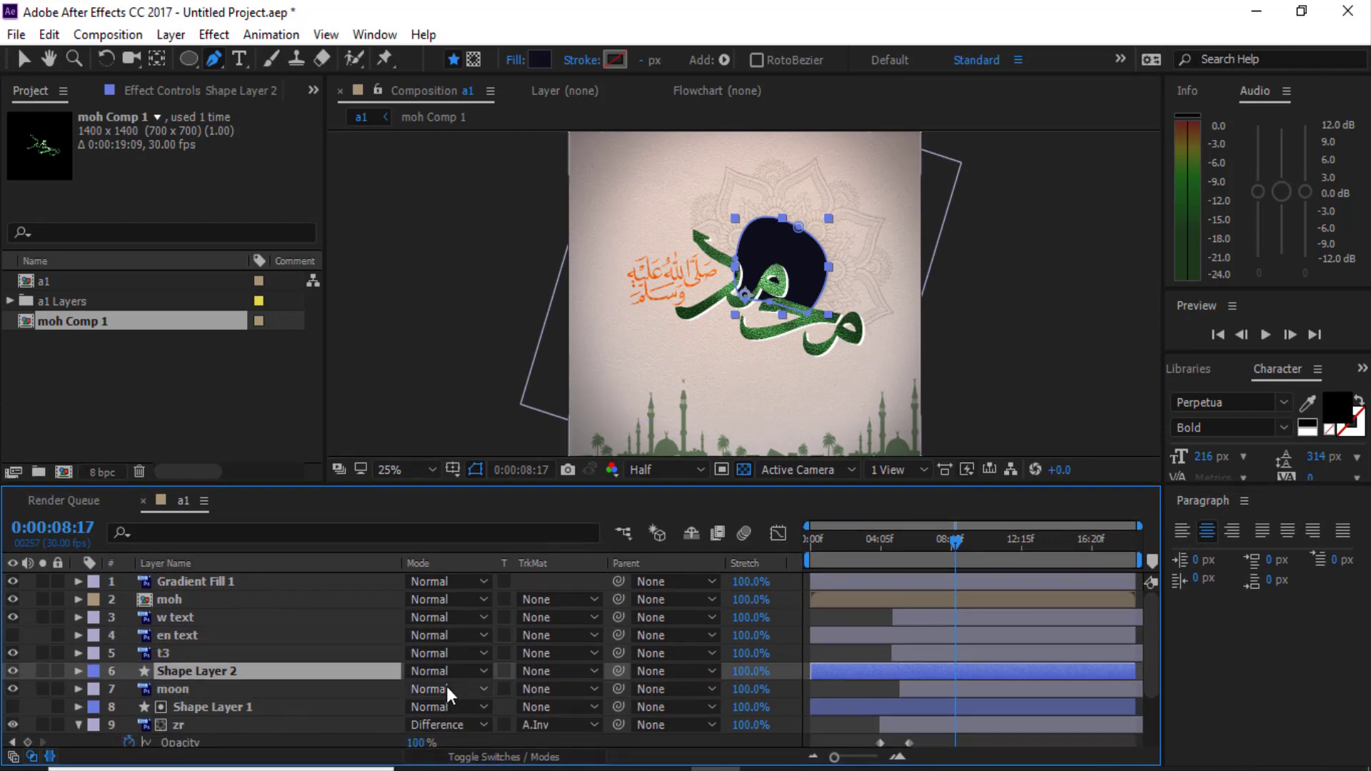
{"action": "left_click", "coordinate": [199, 689]}
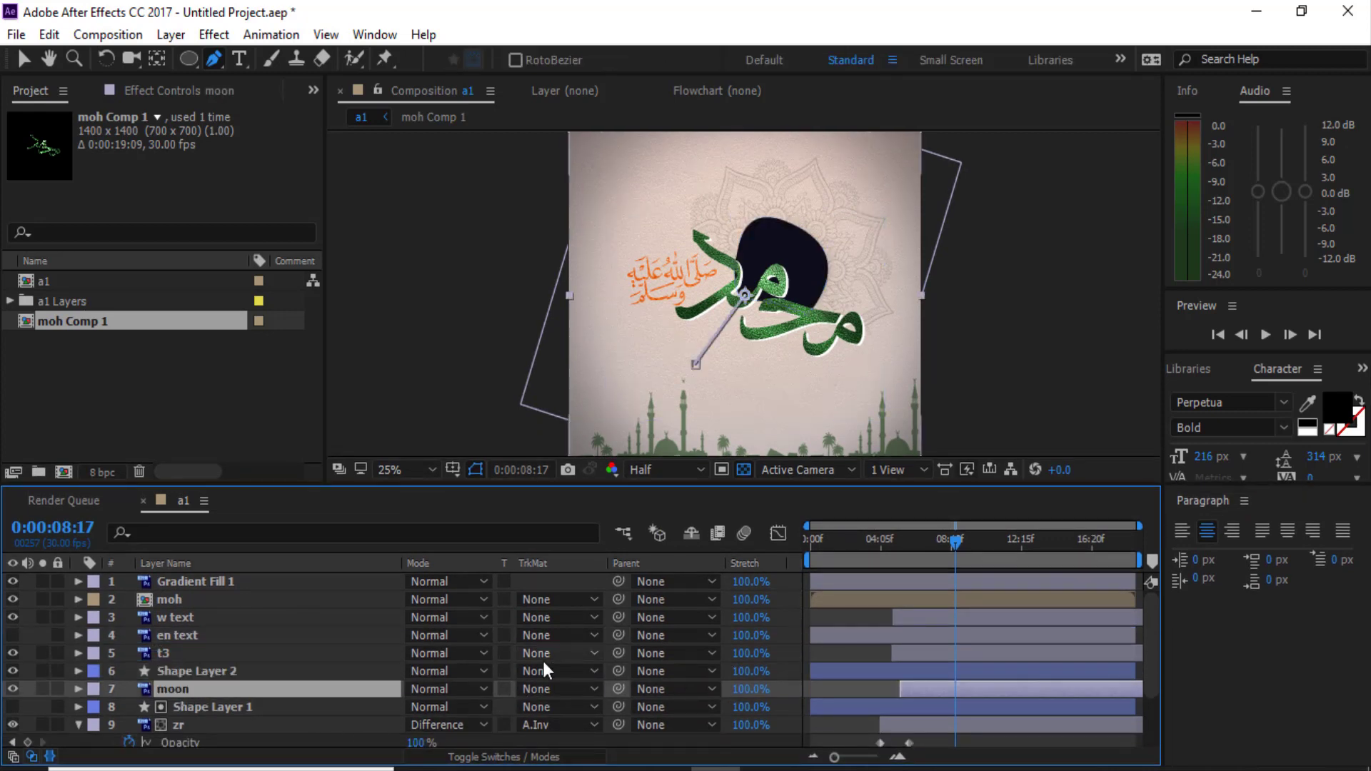
{"action": "left_click", "coordinate": [592, 690]}
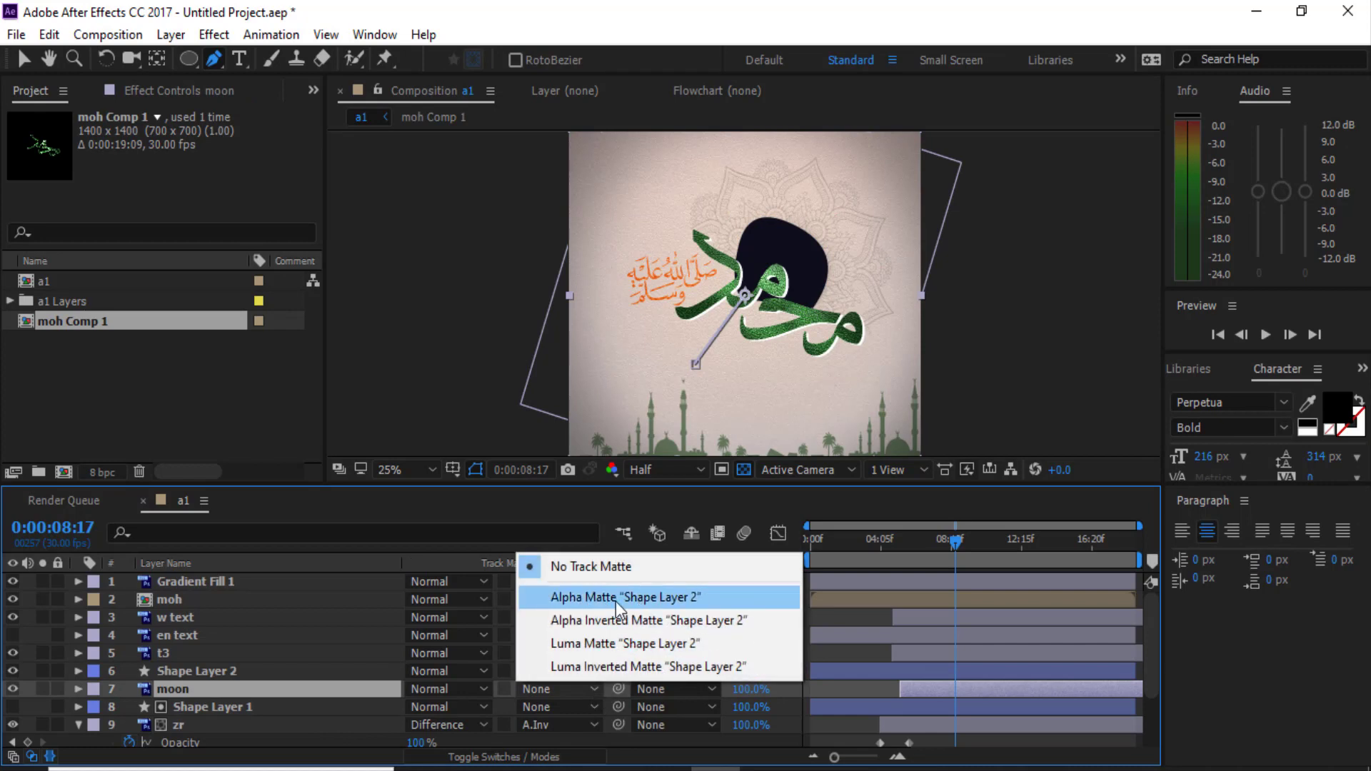
{"action": "left_click", "coordinate": [654, 603]}
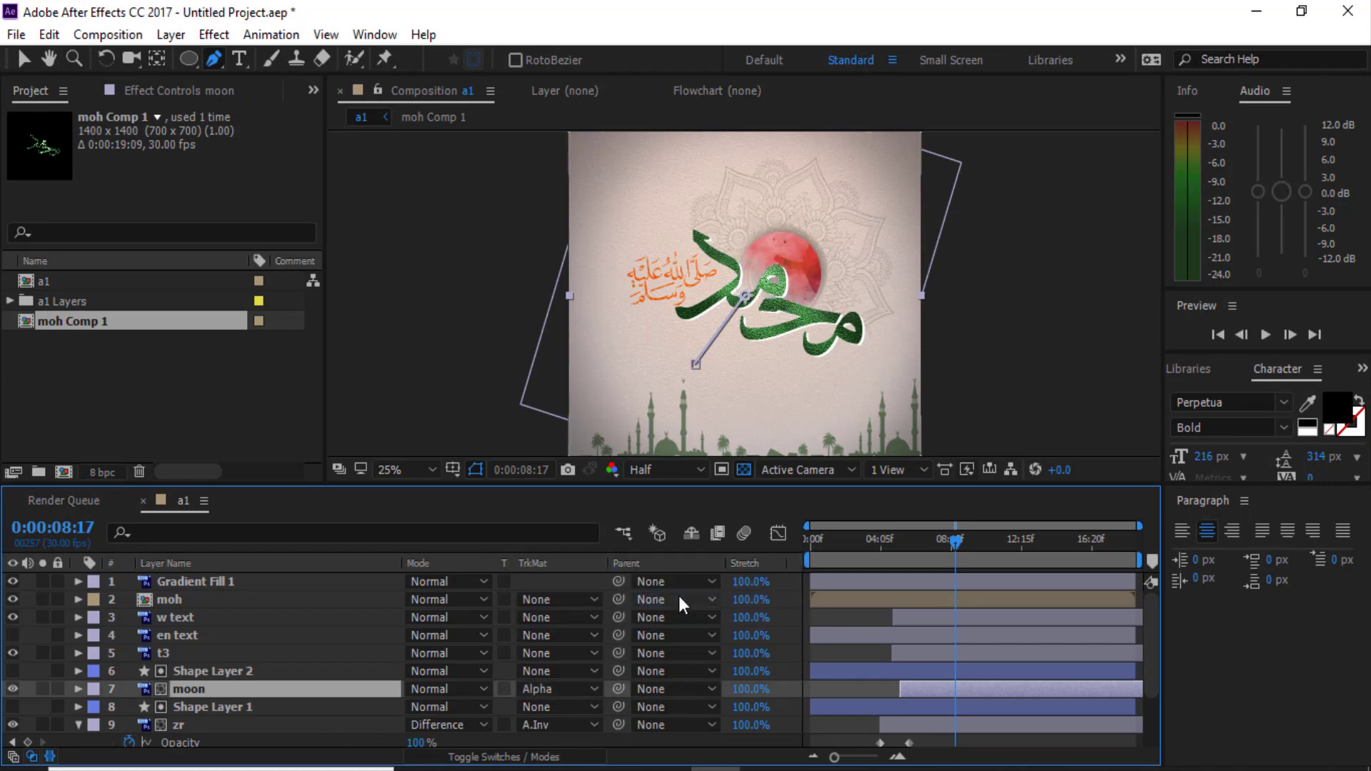
Preview from the 5-second mark, then make the Mohamed en text layer visible
{"action": "left_click", "coordinate": [896, 548]}
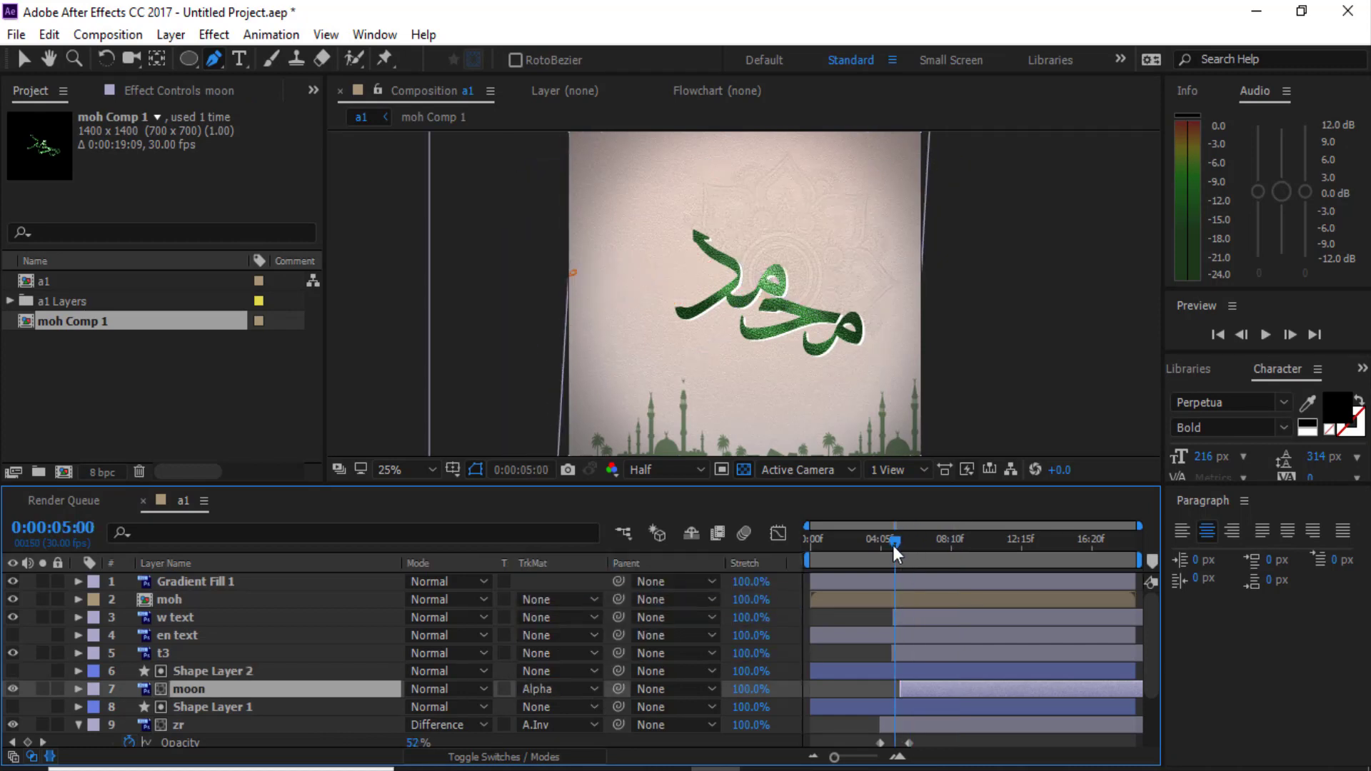
{"action": "key", "text": "space"}
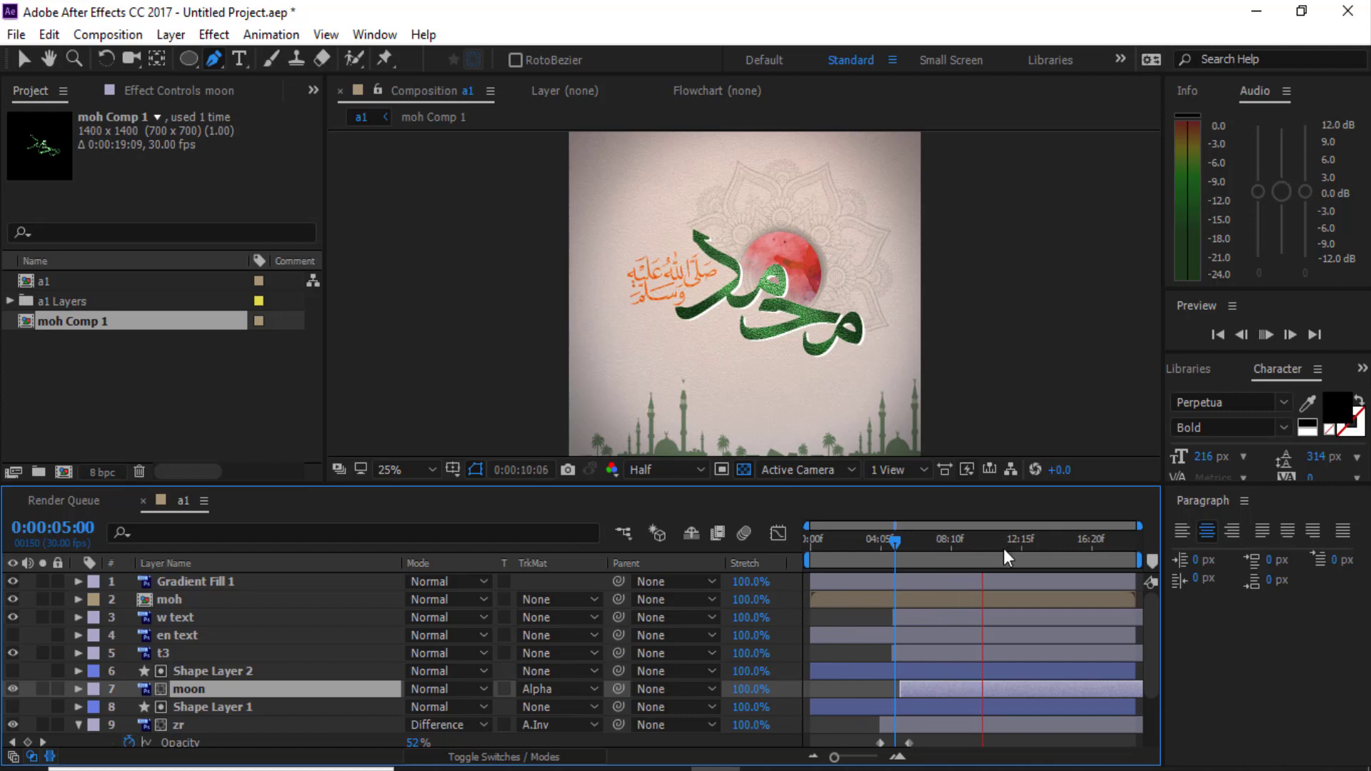
{"action": "left_click", "coordinate": [939, 544]}
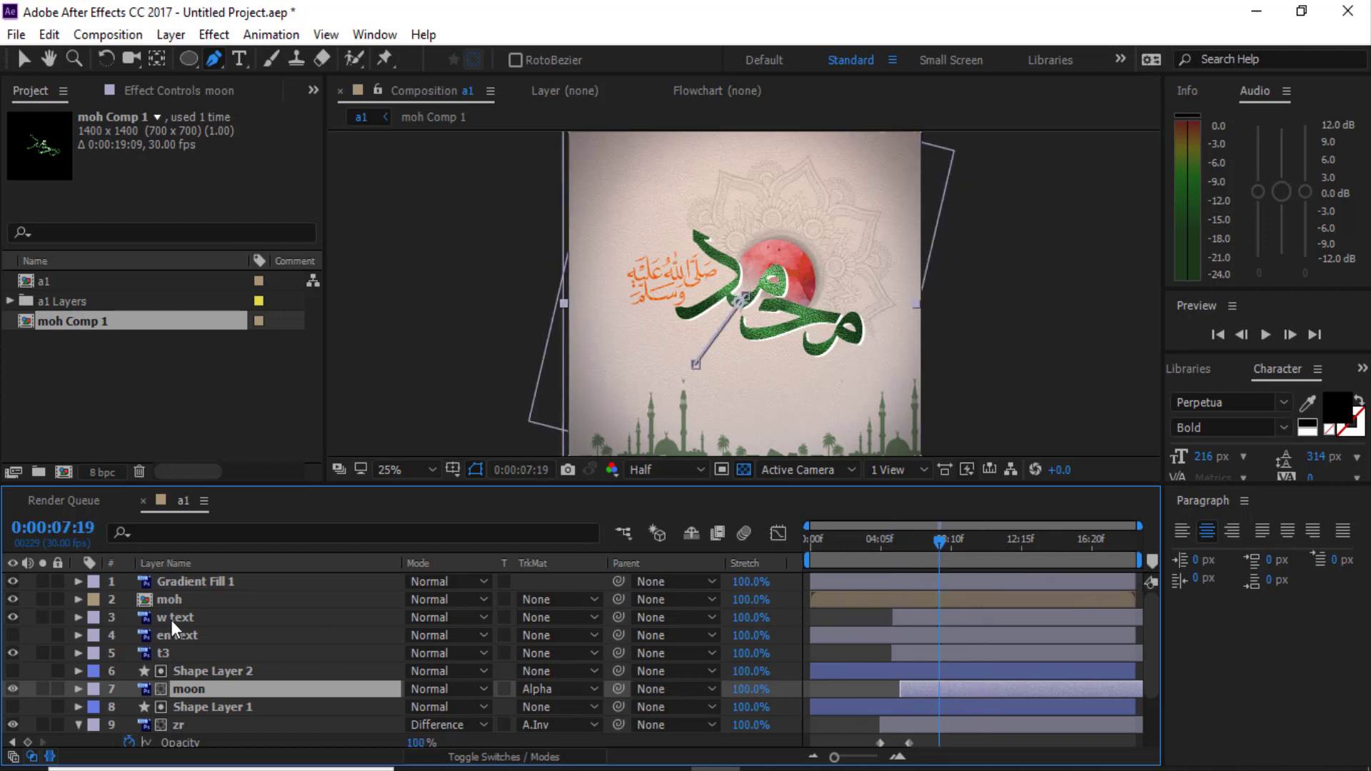
{"action": "left_click", "coordinate": [180, 637]}
{"action": "left_click", "coordinate": [12, 634]}
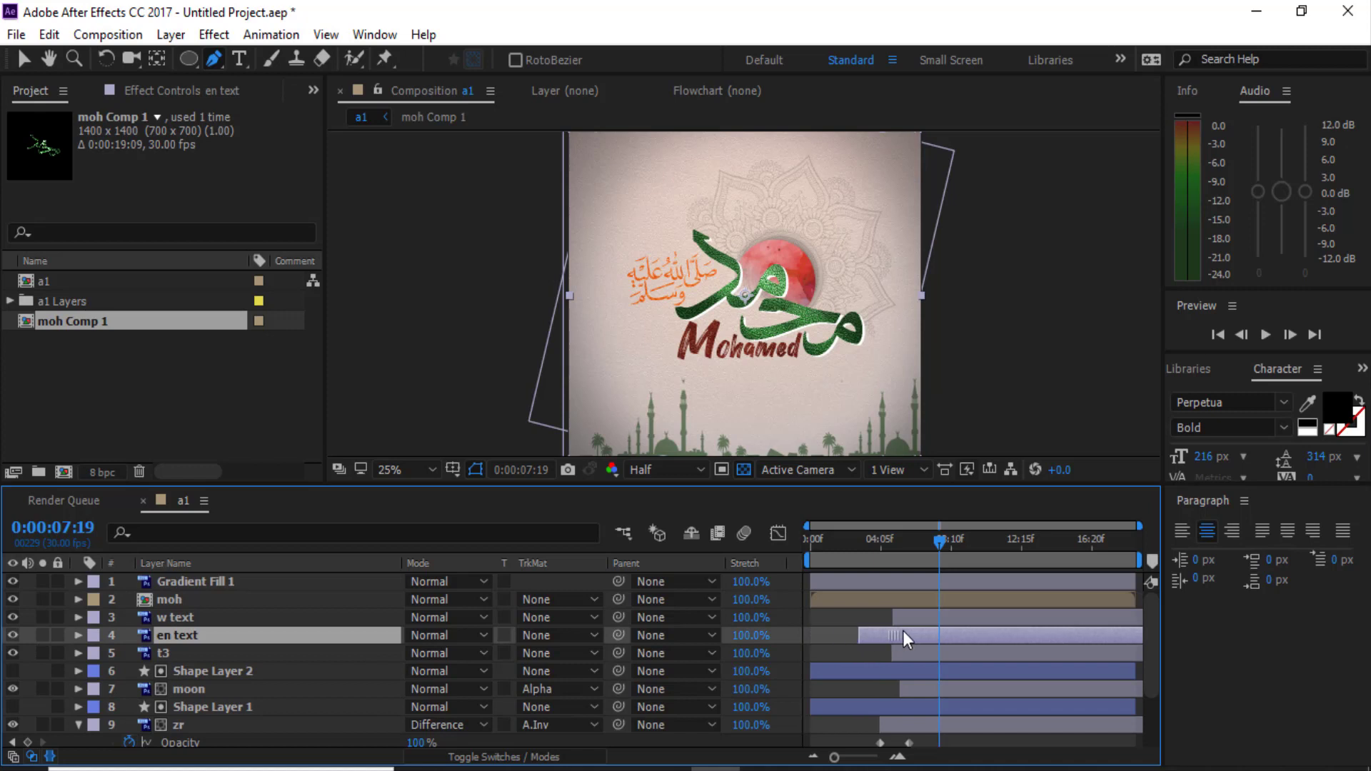
Keyframe en text's Position from -262,700 at 0:00:03:15 to 700,700 at 0:00:06:04, then preview
{"action": "mouse_move", "coordinate": [873, 542]}
{"action": "left_mouse_down"}
{"action": "mouse_move", "coordinate": [892, 557]}
{"action": "mouse_move", "coordinate": [868, 551]}
{"action": "left_mouse_up"}
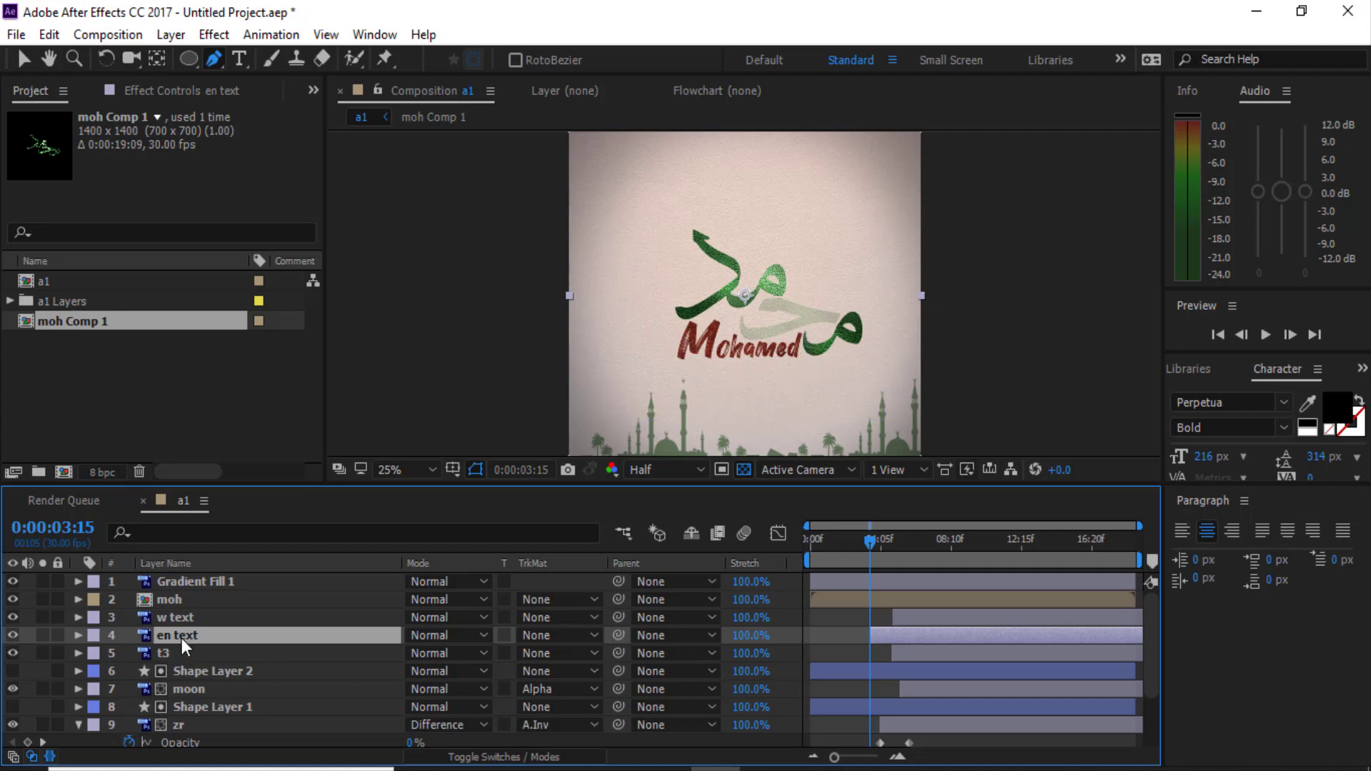
{"action": "key", "text": "p"}
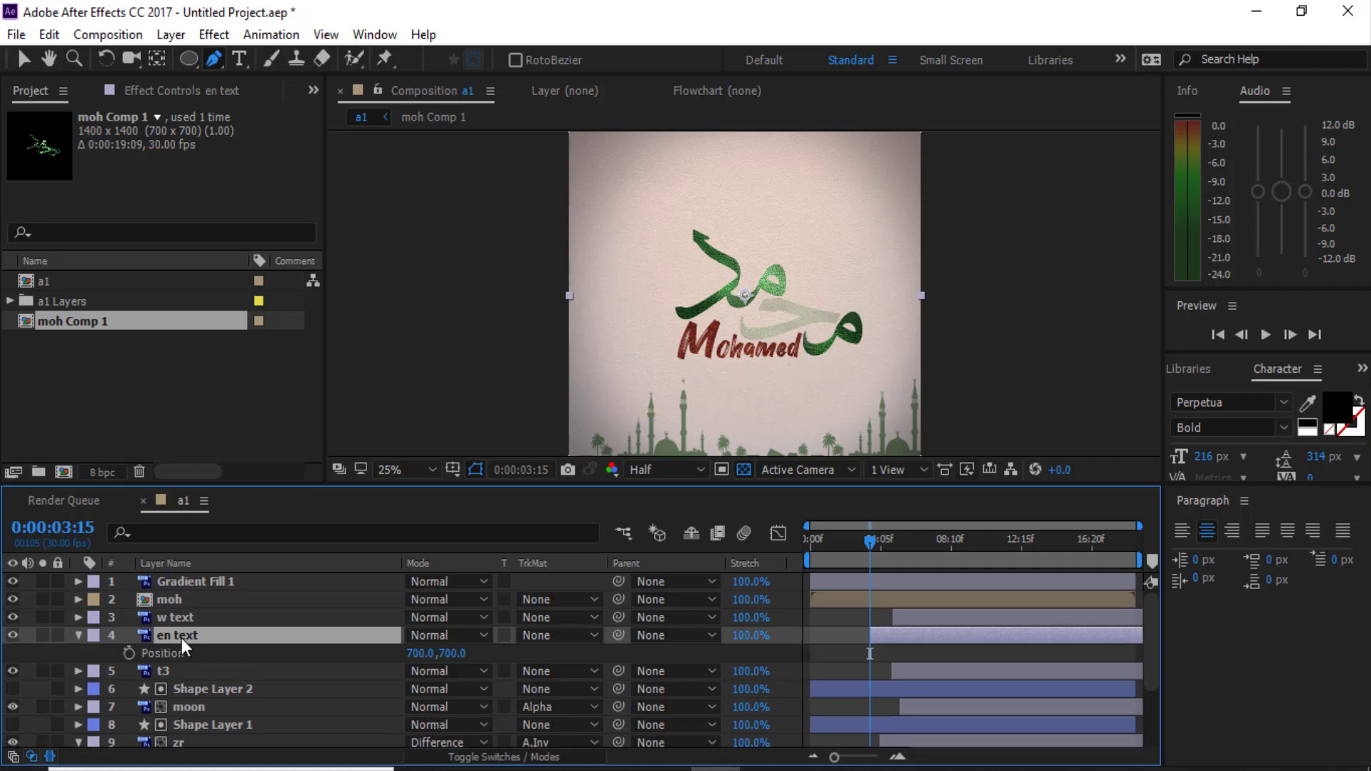
{"action": "left_click_drag", "start_coordinate": [873, 540], "coordinate": [918, 561]}
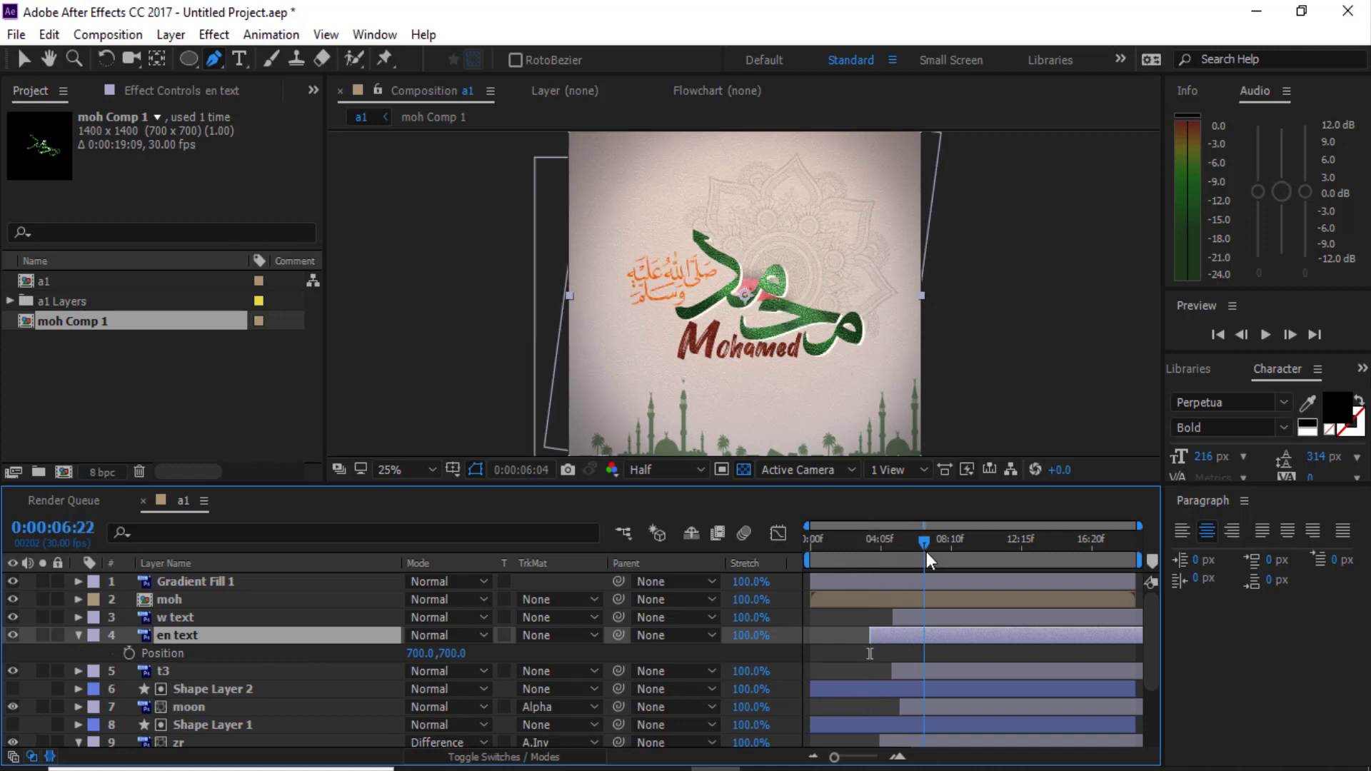
{"action": "left_click", "coordinate": [129, 654]}
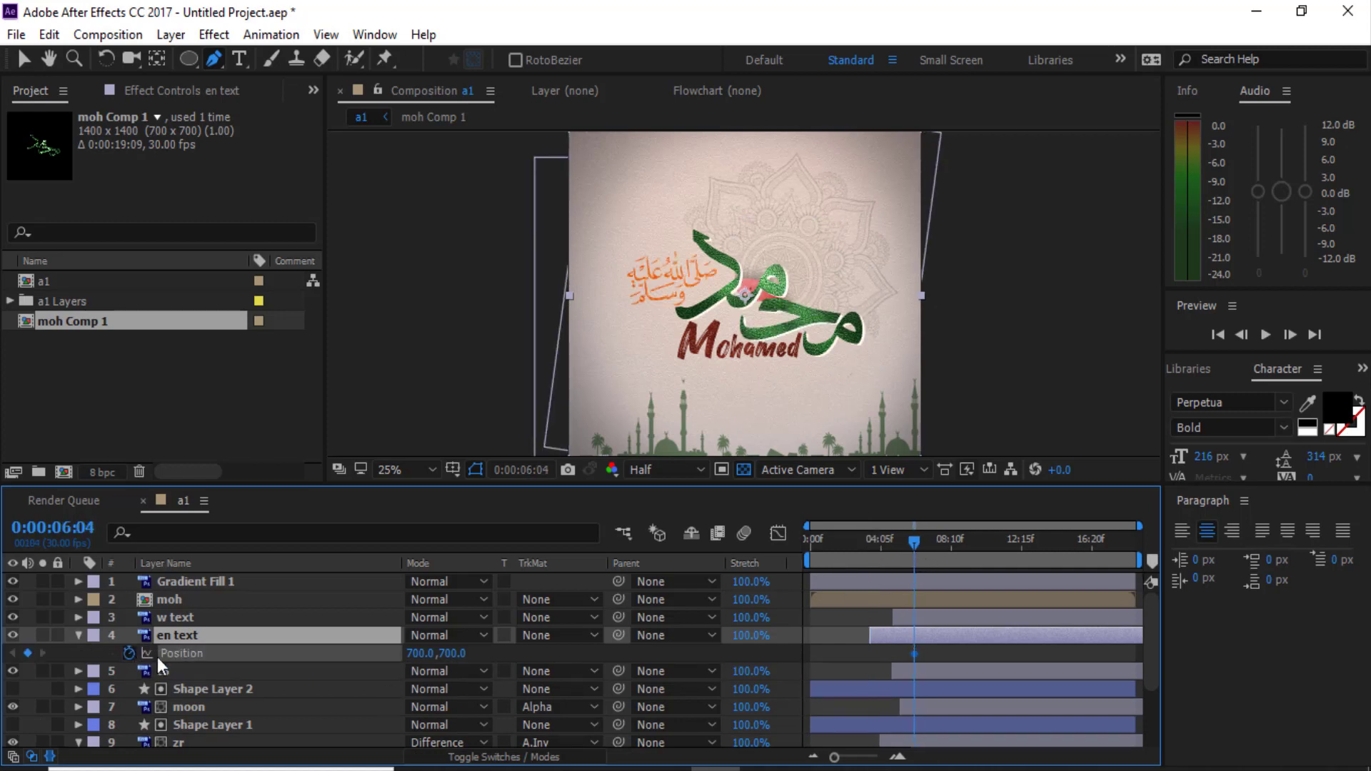
{"action": "left_click_drag", "start_coordinate": [914, 541], "coordinate": [869, 563]}
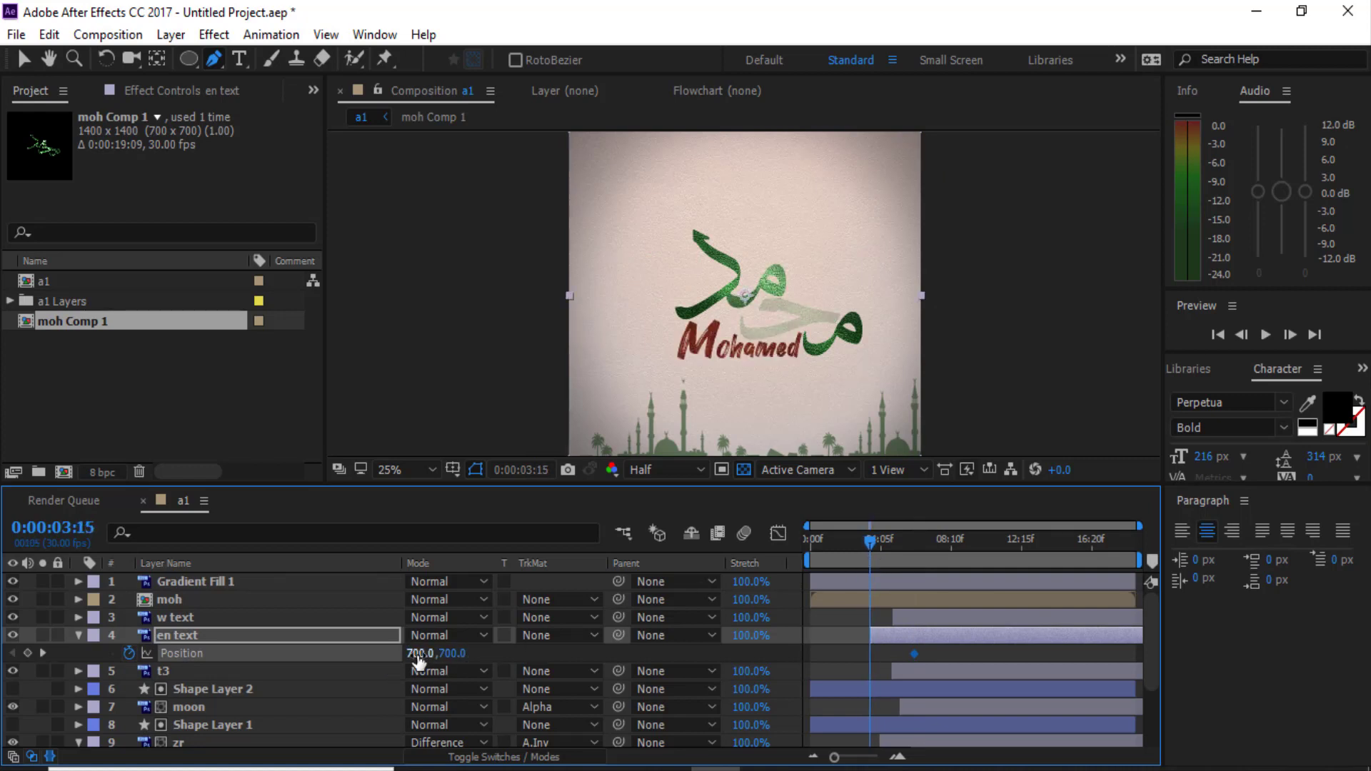
{"action": "left_click_drag", "start_coordinate": [419, 654], "coordinate": [310, 665]}
{"action": "key", "text": "Left"}
{"action": "key", "text": "Left"}
{"action": "key", "text": "Left"}
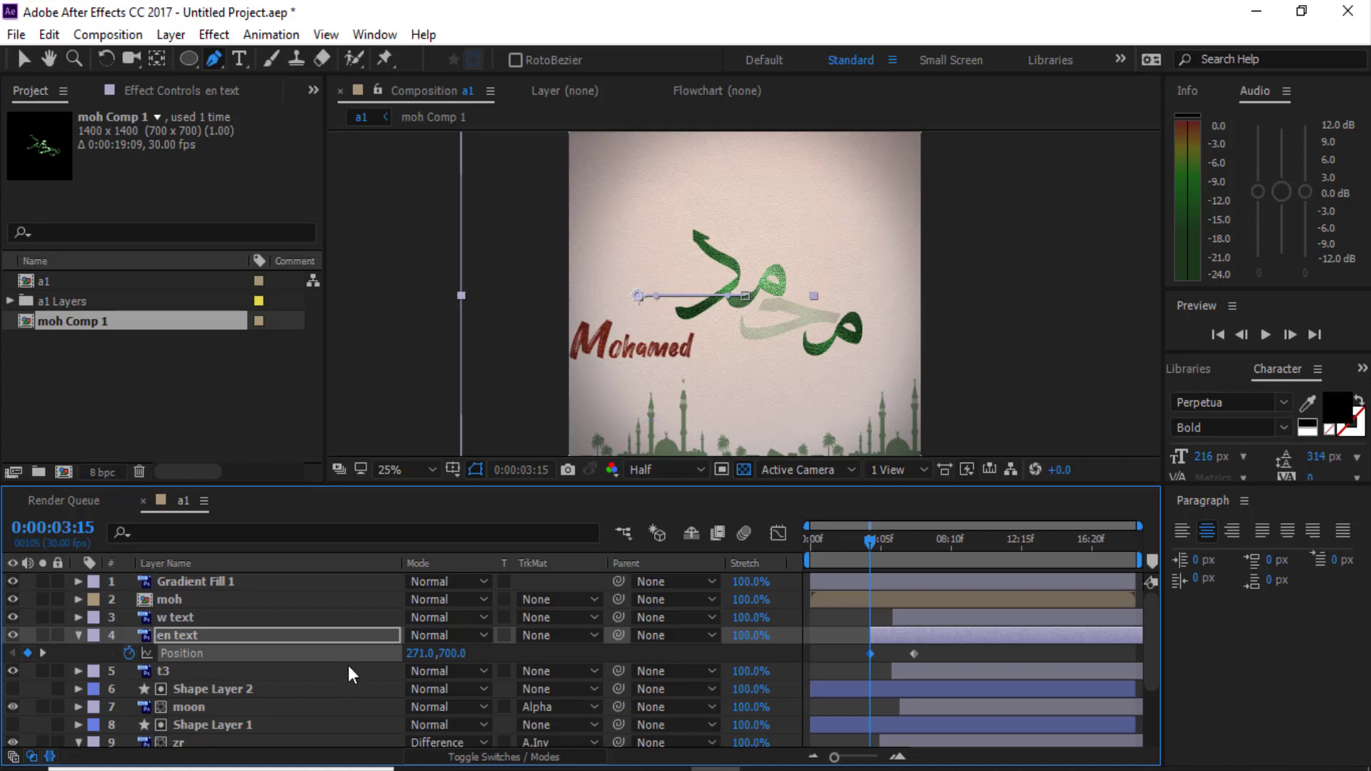
{"action": "left_click_drag", "start_coordinate": [418, 662], "coordinate": [184, 707]}
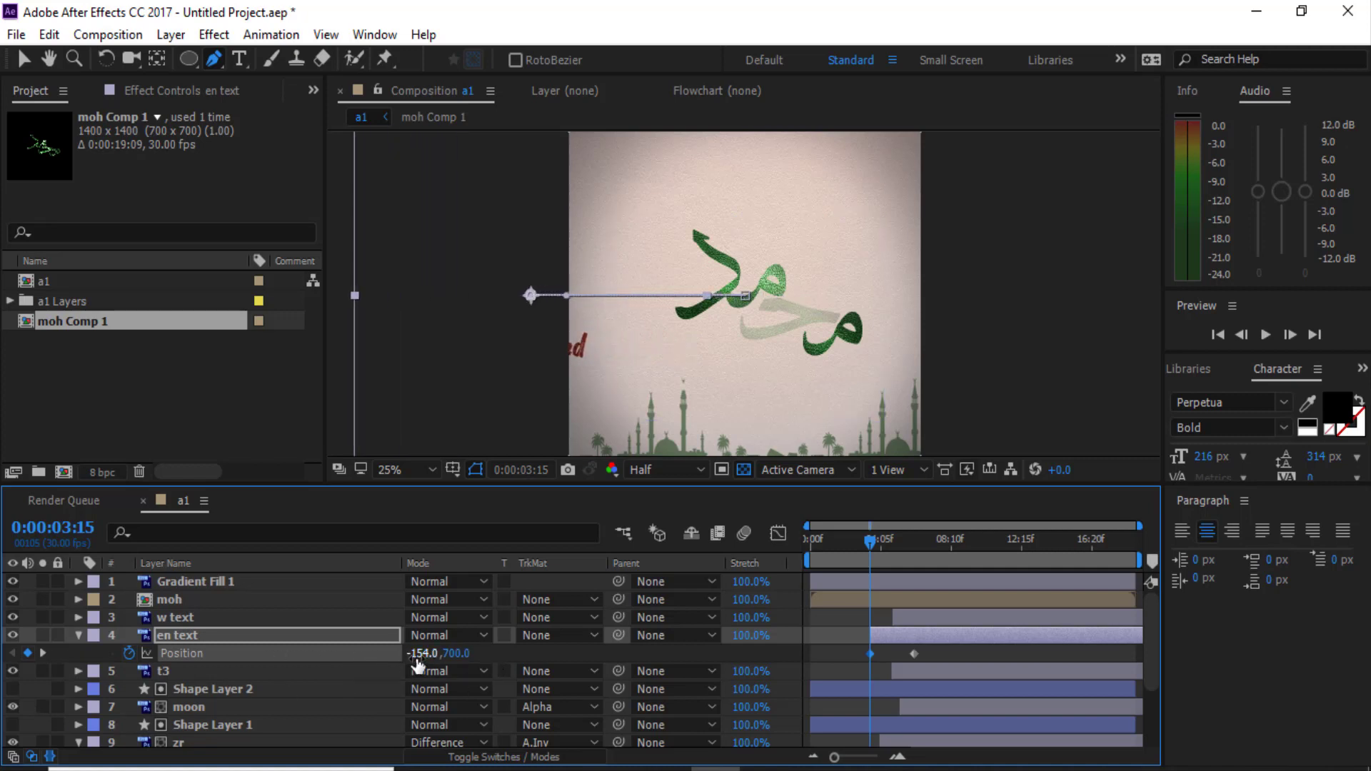
{"action": "left_click_drag", "start_coordinate": [421, 653], "coordinate": [344, 653]}
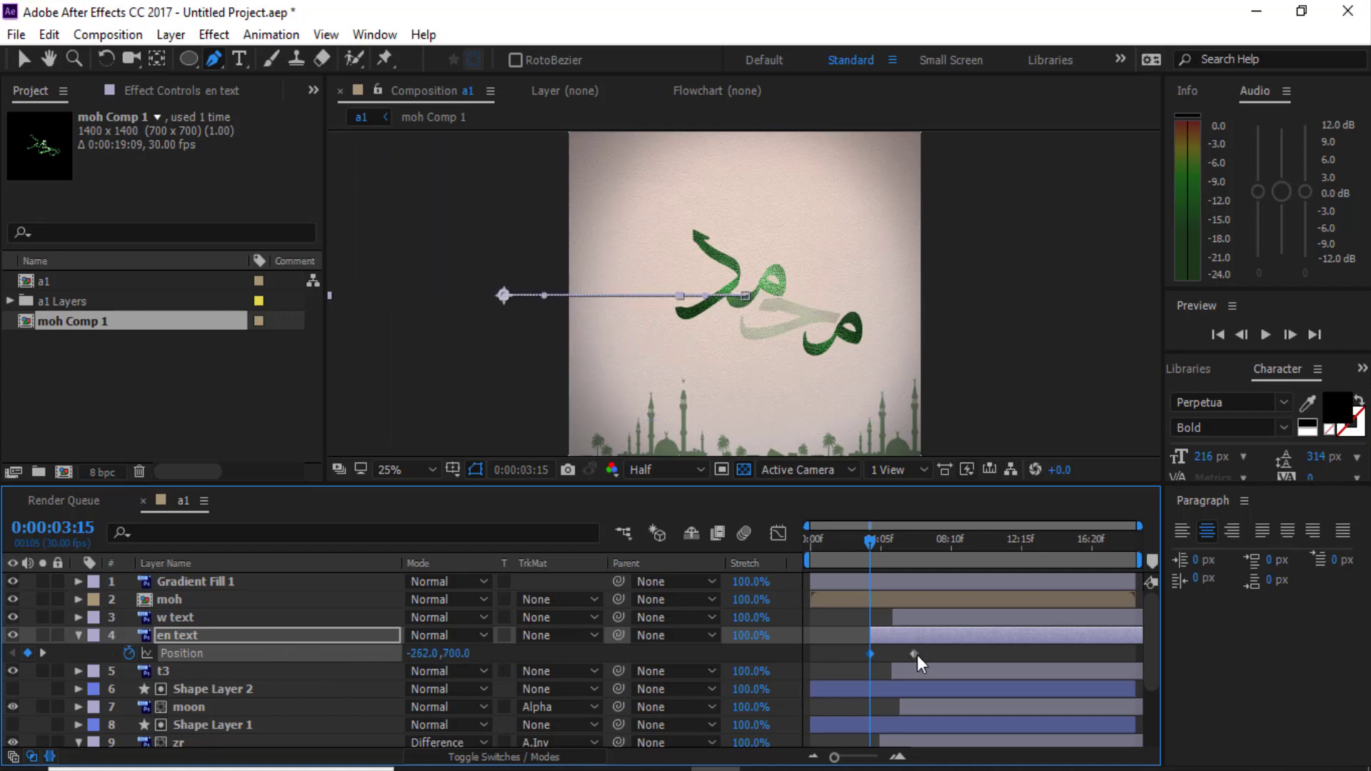
{"action": "key", "text": "space"}
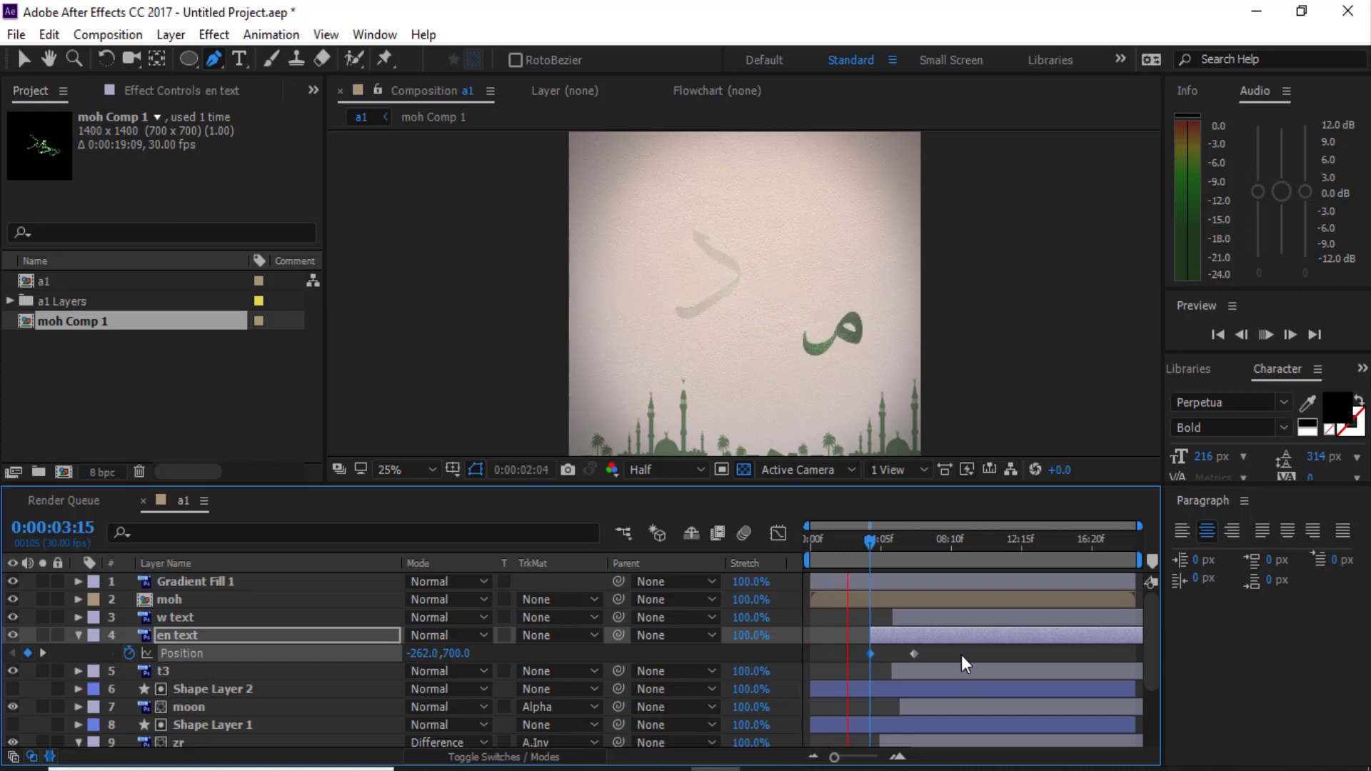
Apply Easy Ease In to both en text Position keyframes and nudge one slightly later
{"action": "left_click", "coordinate": [889, 538]}
{"action": "left_click_drag", "start_coordinate": [936, 646], "coordinate": [847, 665]}
{"action": "right_click", "coordinate": [922, 658]}
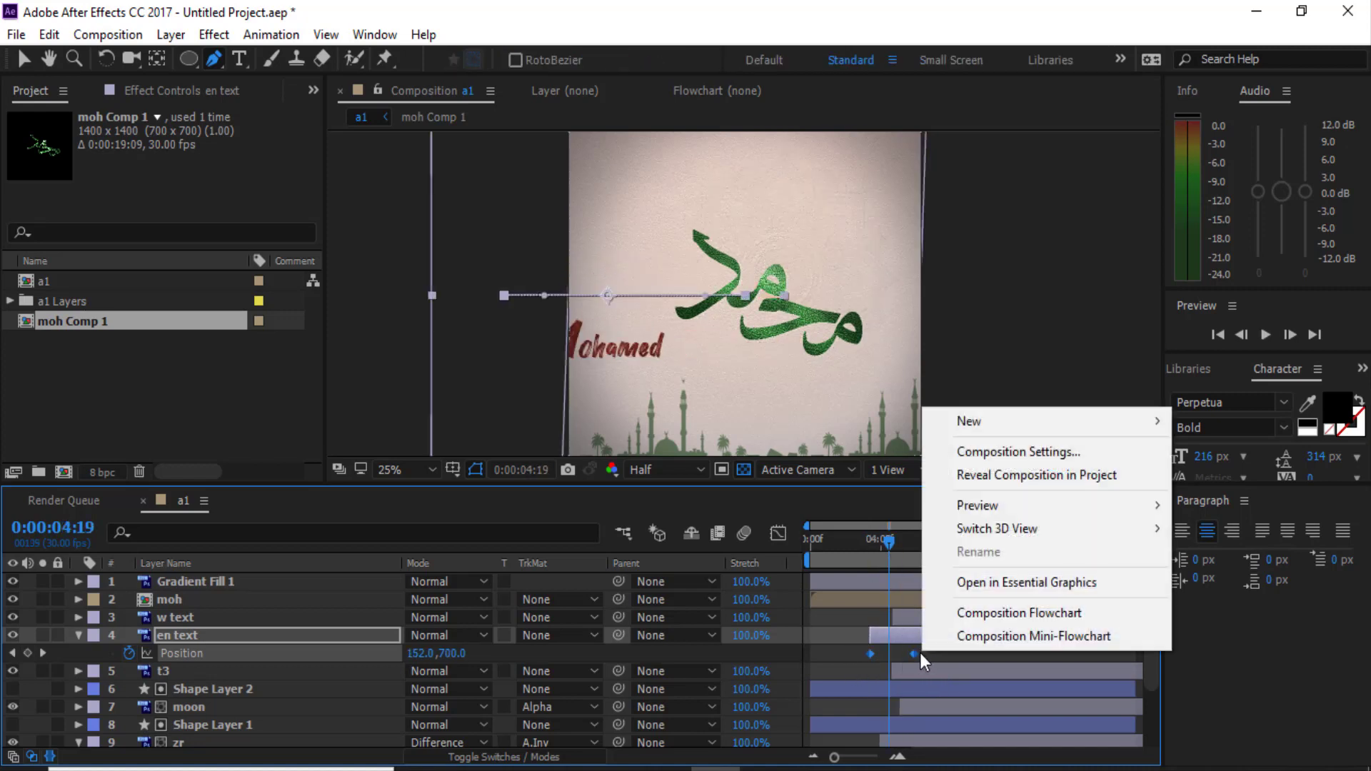
{"action": "right_click", "coordinate": [915, 652]}
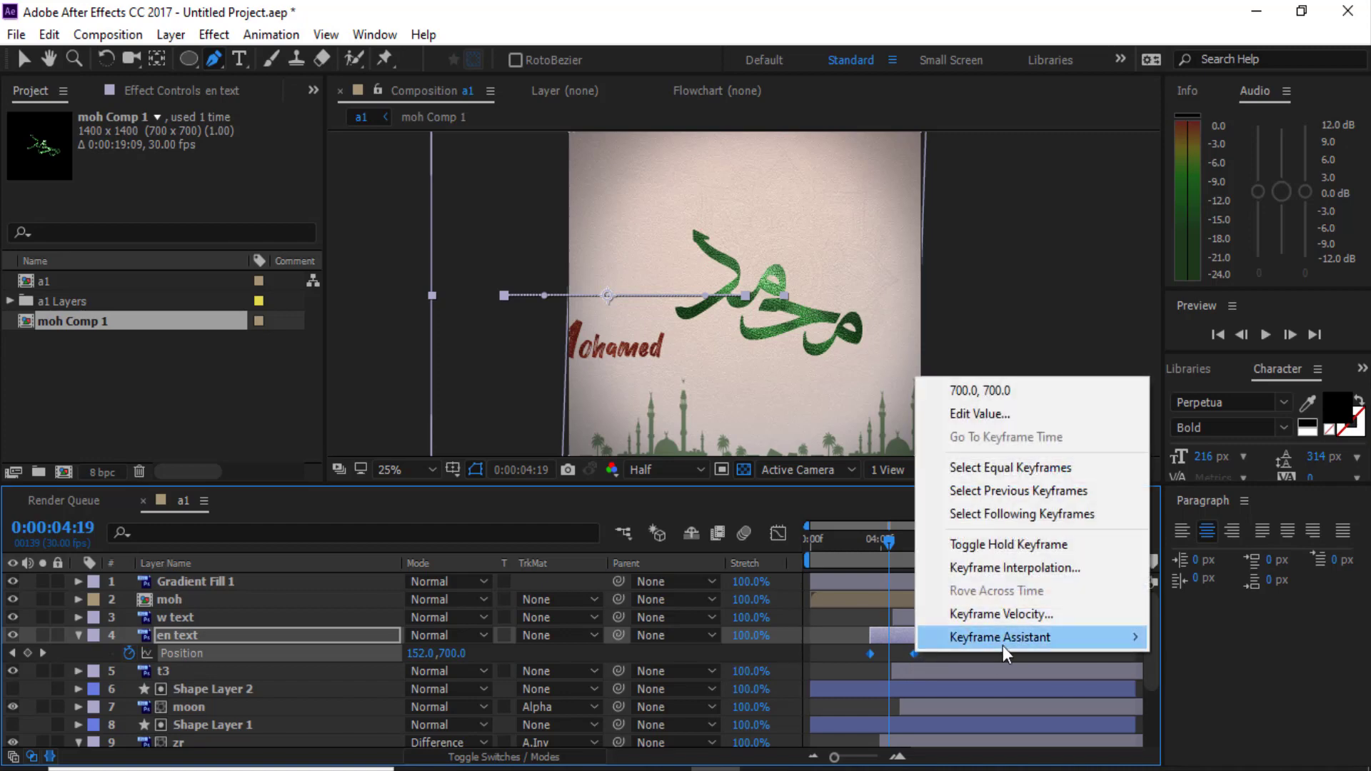
{"action": "mouse_move", "coordinate": [1002, 637]}
{"action": "left_click", "coordinate": [684, 522]}
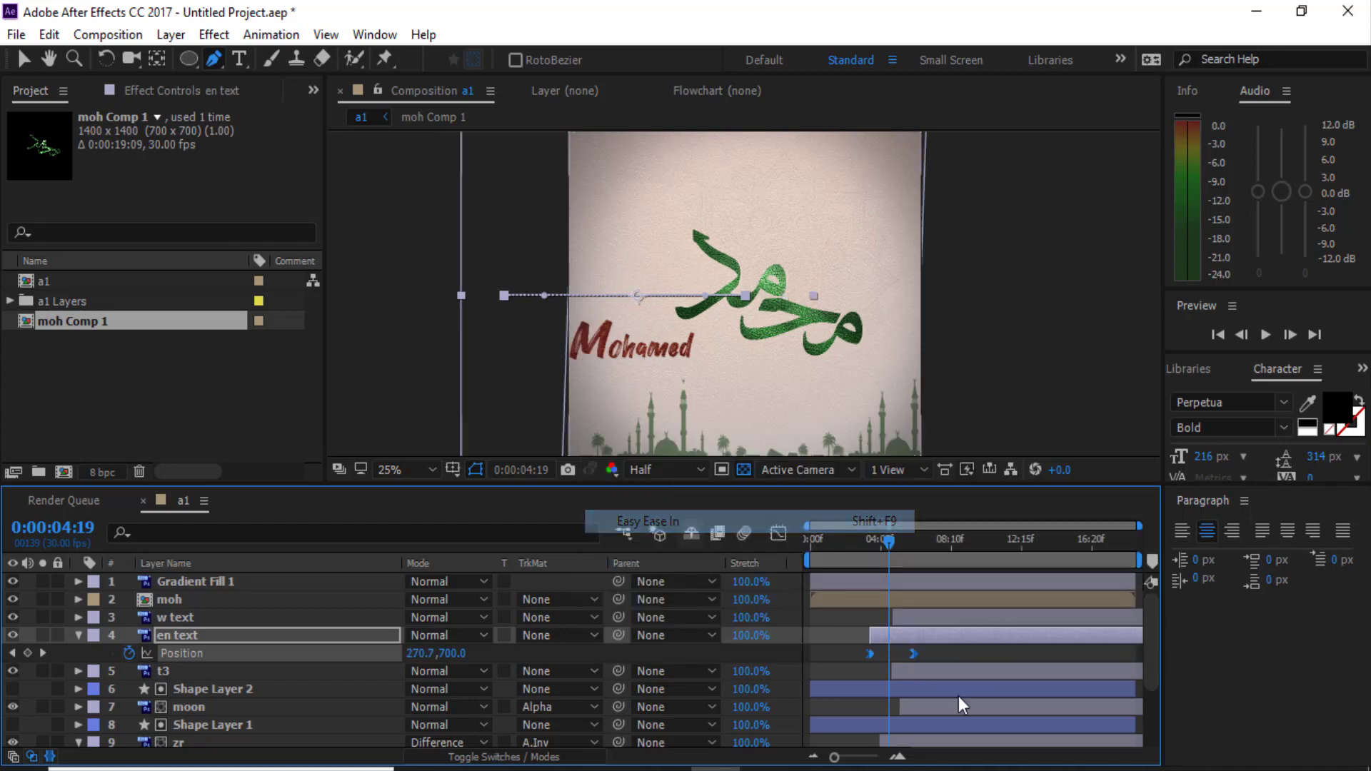
{"action": "left_click_drag", "start_coordinate": [914, 655], "coordinate": [910, 655]}
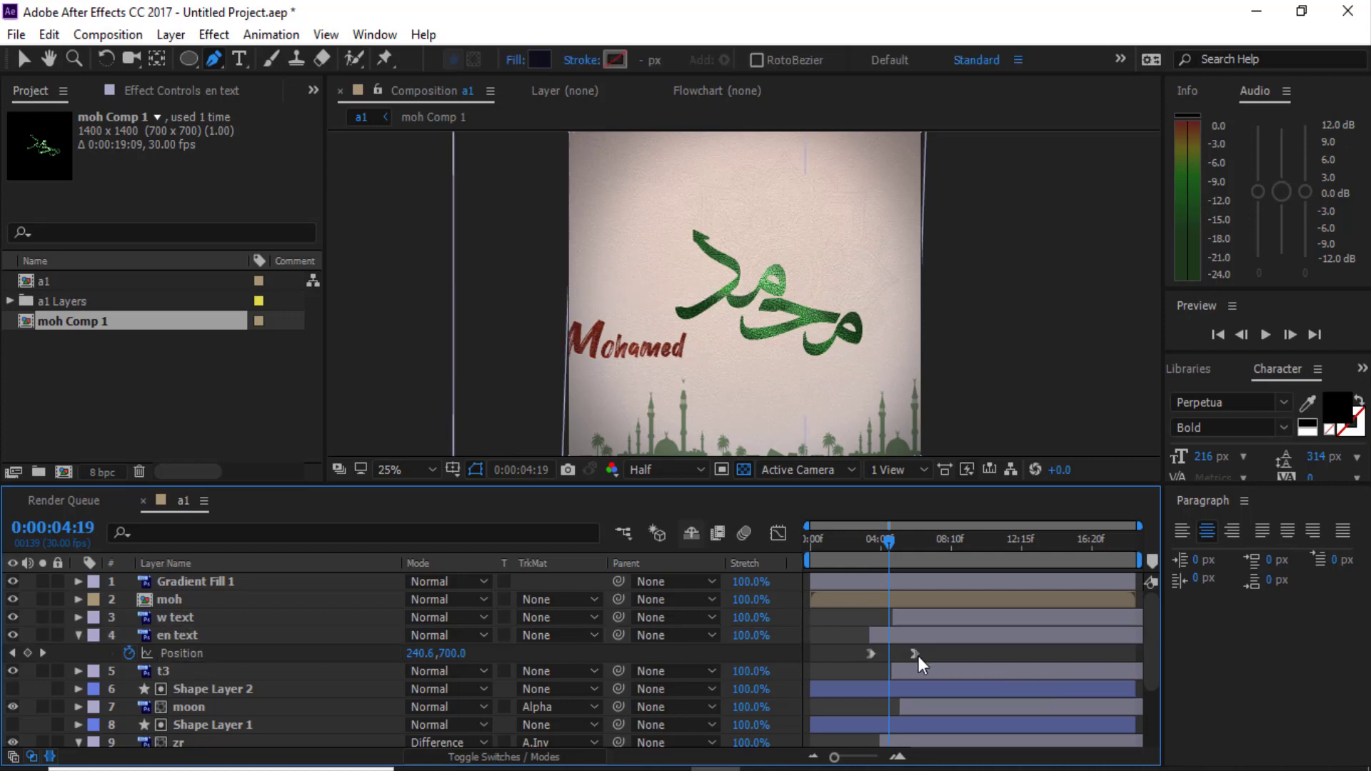
Scrub back to check the eased slide, enlarge the layer list and deselect en text
{"action": "left_click_drag", "start_coordinate": [861, 544], "coordinate": [910, 559]}
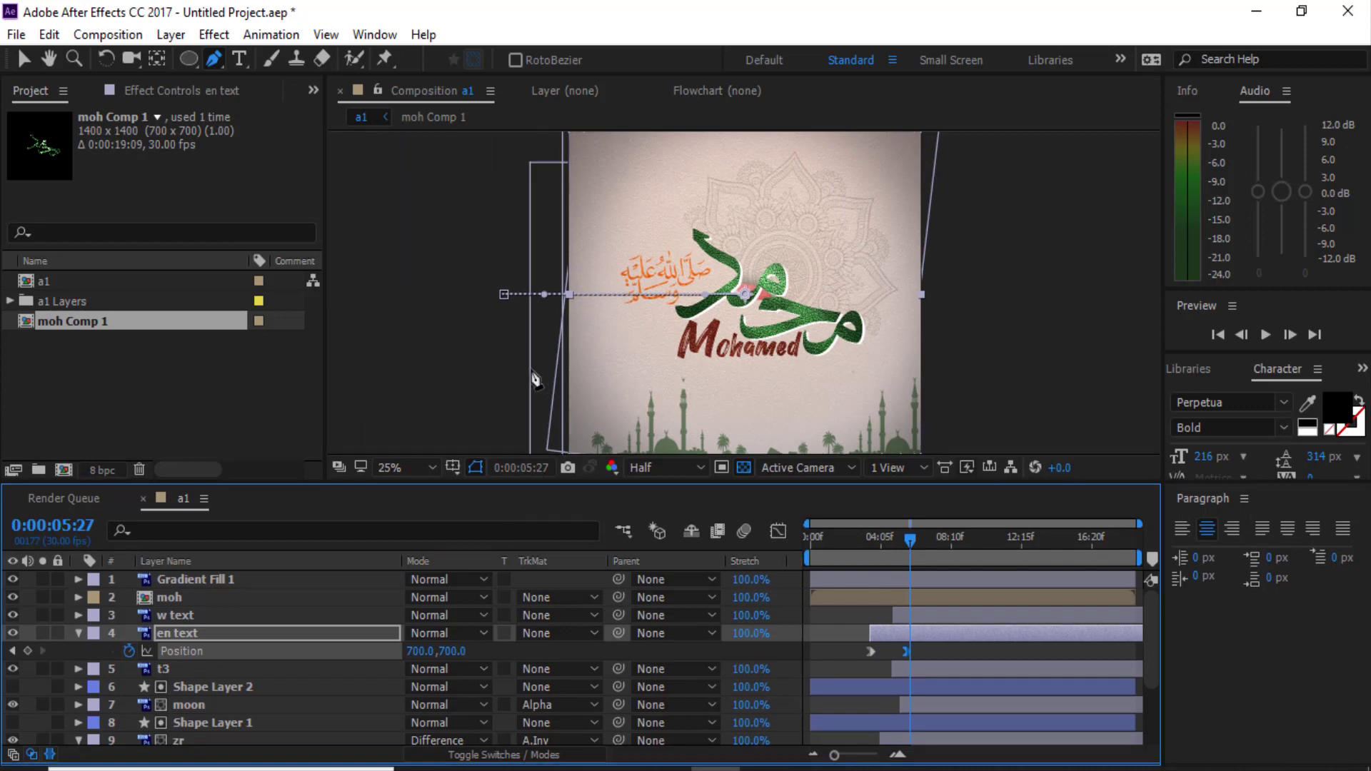
{"action": "left_click_drag", "start_coordinate": [531, 486], "coordinate": [531, 329]}
{"action": "left_click", "coordinate": [298, 720]}
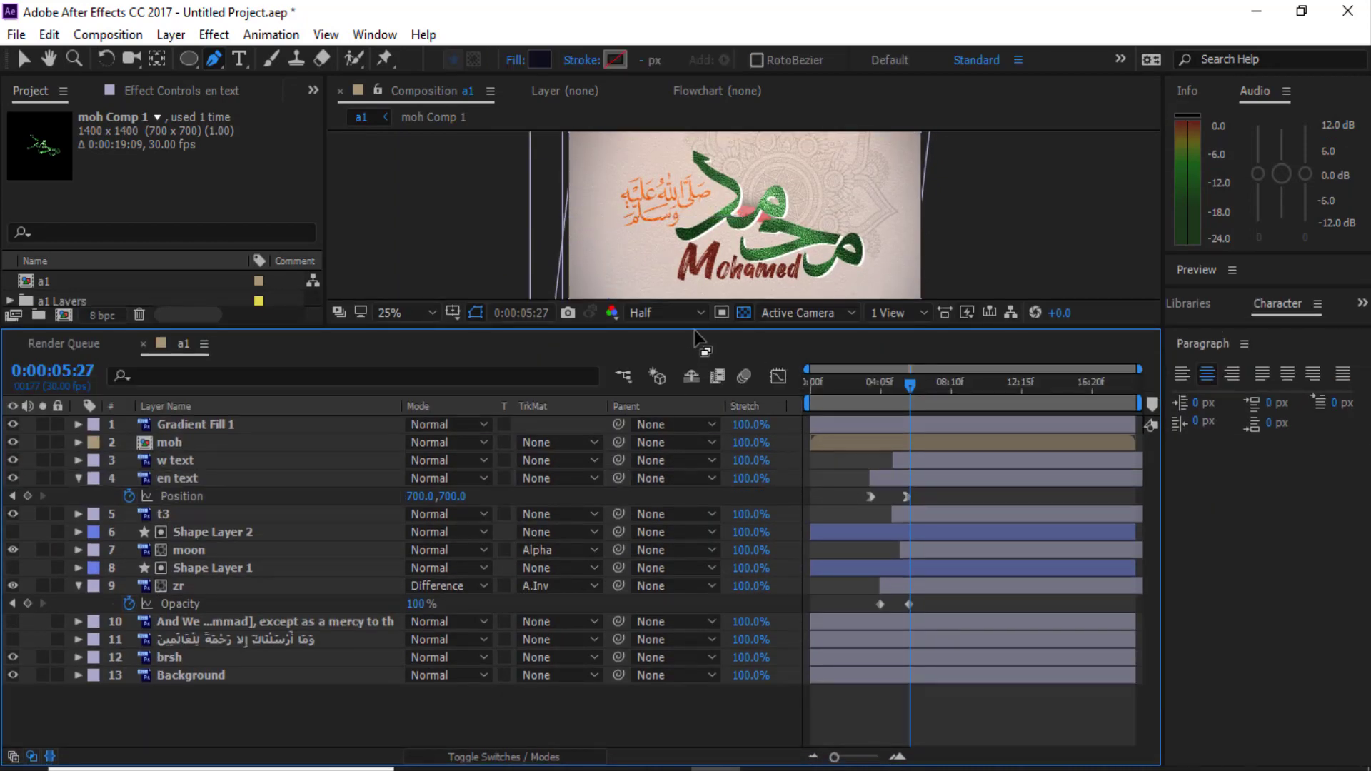
Save the project and draw a dark closed pen shape over the Mohamed title
{"action": "left_click_drag", "start_coordinate": [690, 329], "coordinate": [686, 607]}
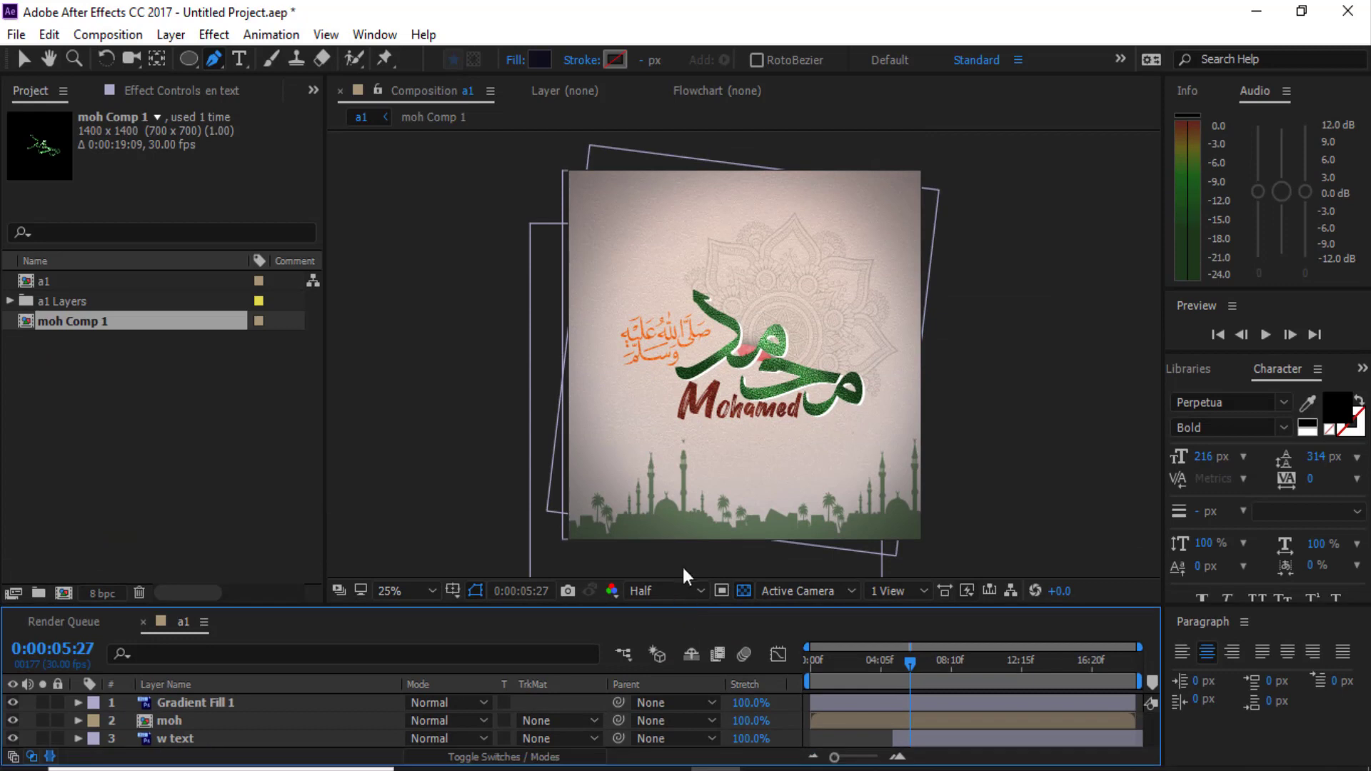
{"action": "key", "text": "ctrl+s"}
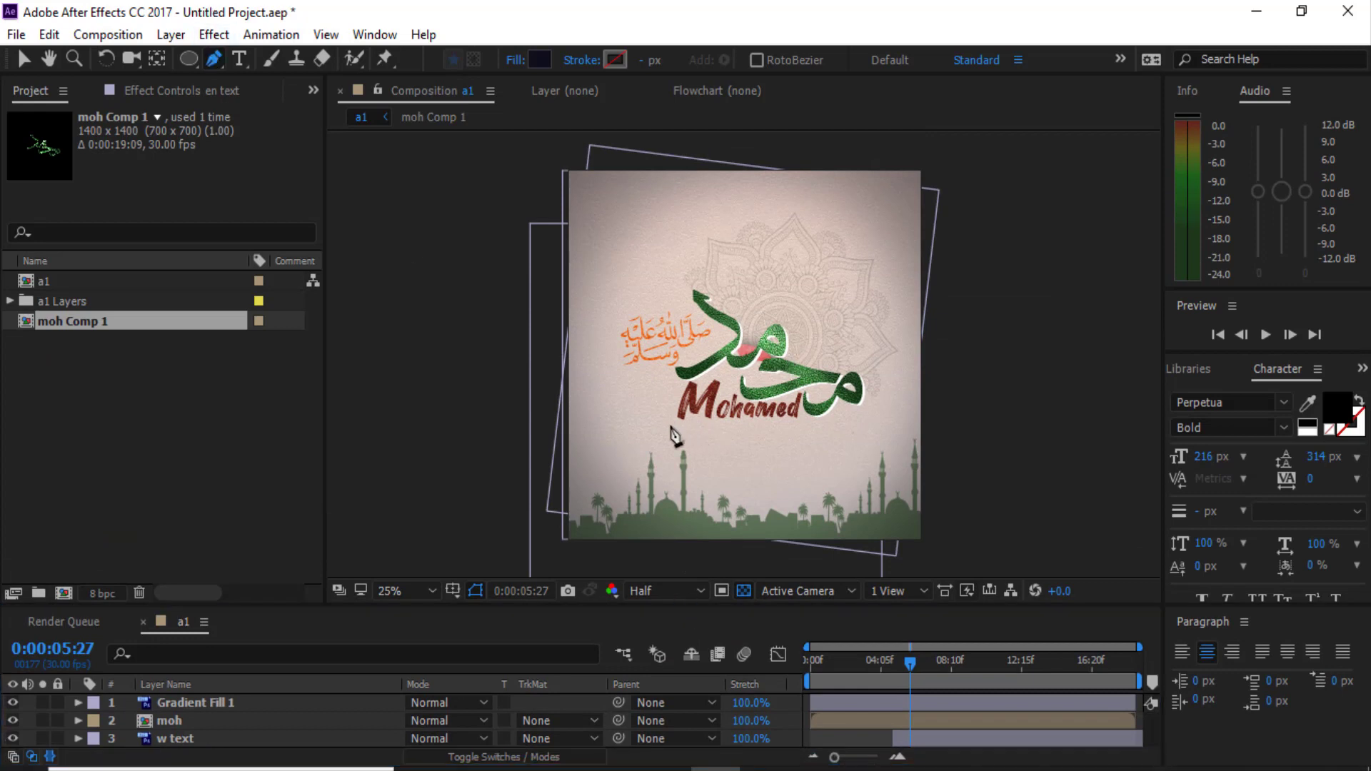
{"action": "left_click", "coordinate": [670, 426]}
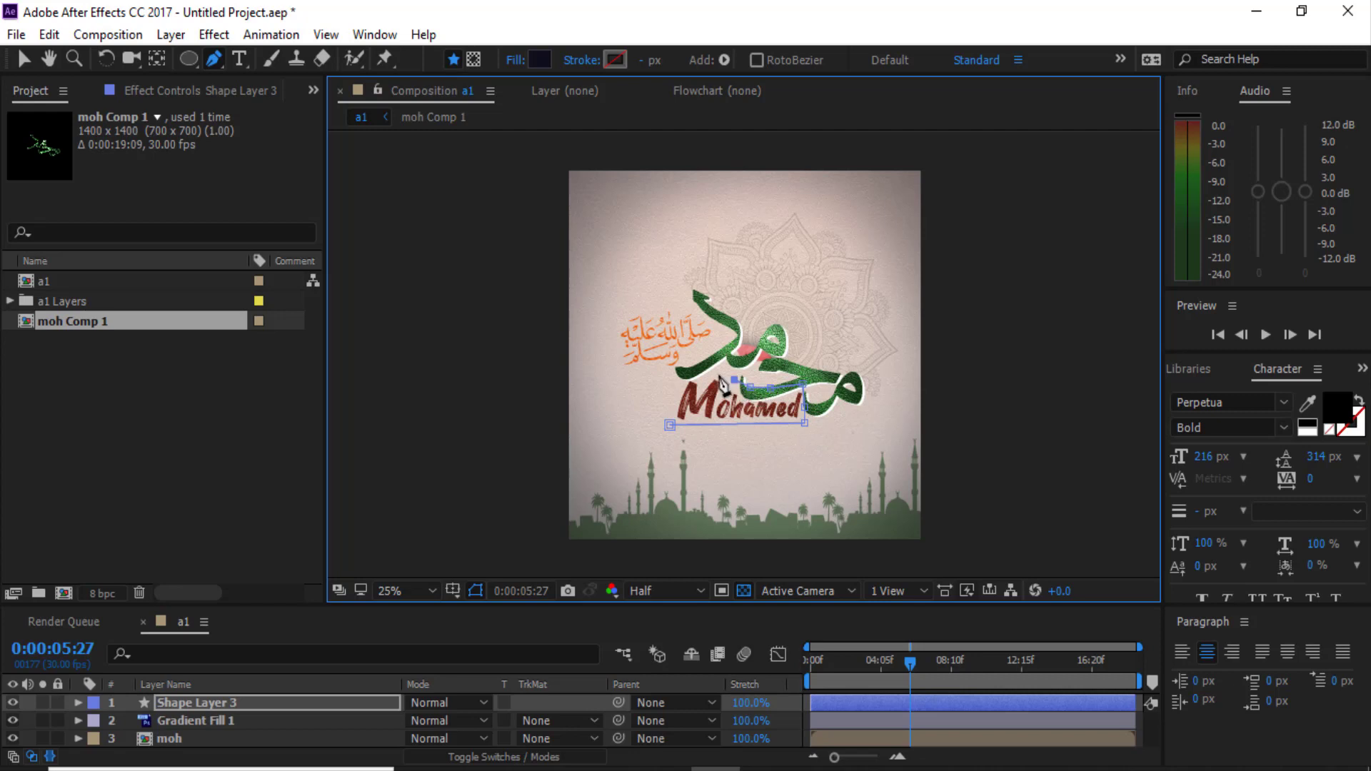
{"action": "left_click", "coordinate": [670, 425]}
Move Shape Layer 3 in the Timeline so it sits directly above en text
{"action": "scroll", "coordinate": [435, 685], "scroll_direction": "down", "scroll_amount": 3}
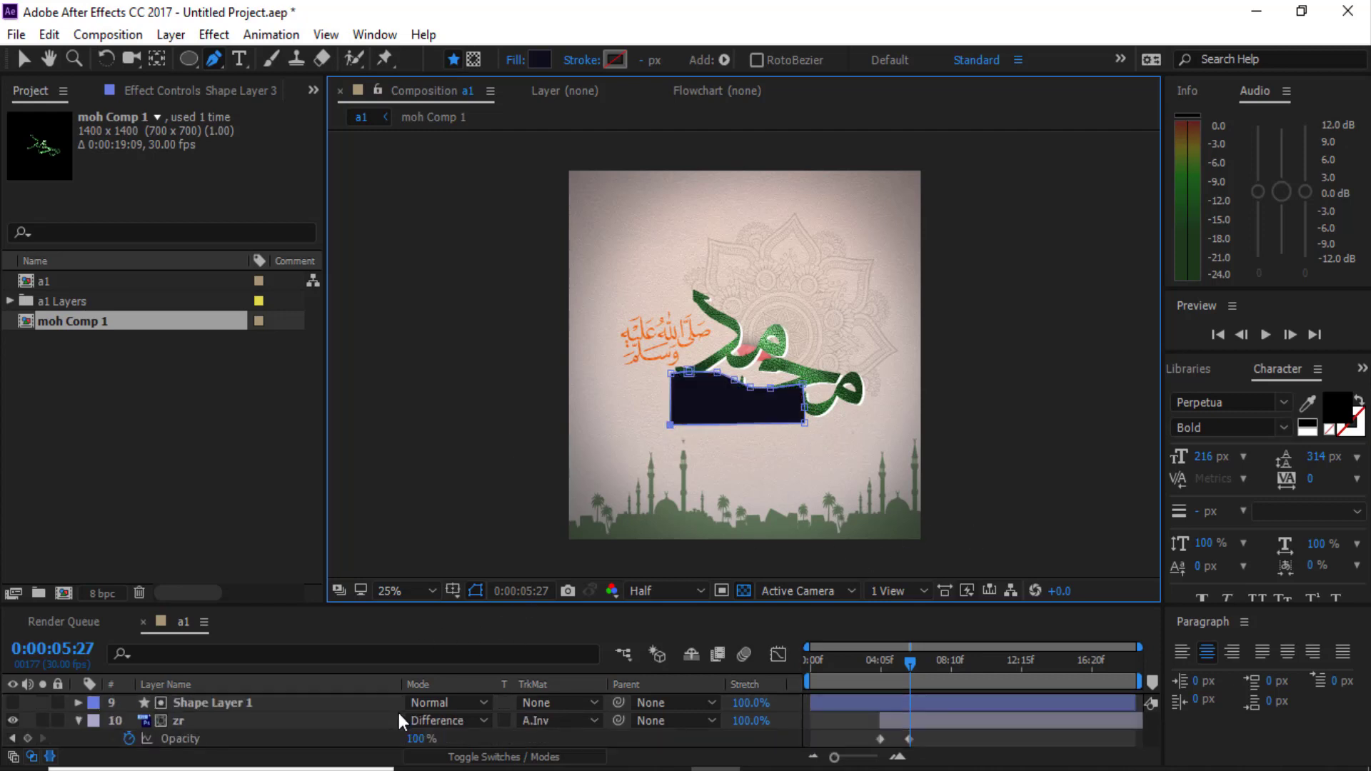
{"action": "scroll", "coordinate": [443, 678], "scroll_direction": "down", "scroll_amount": 2}
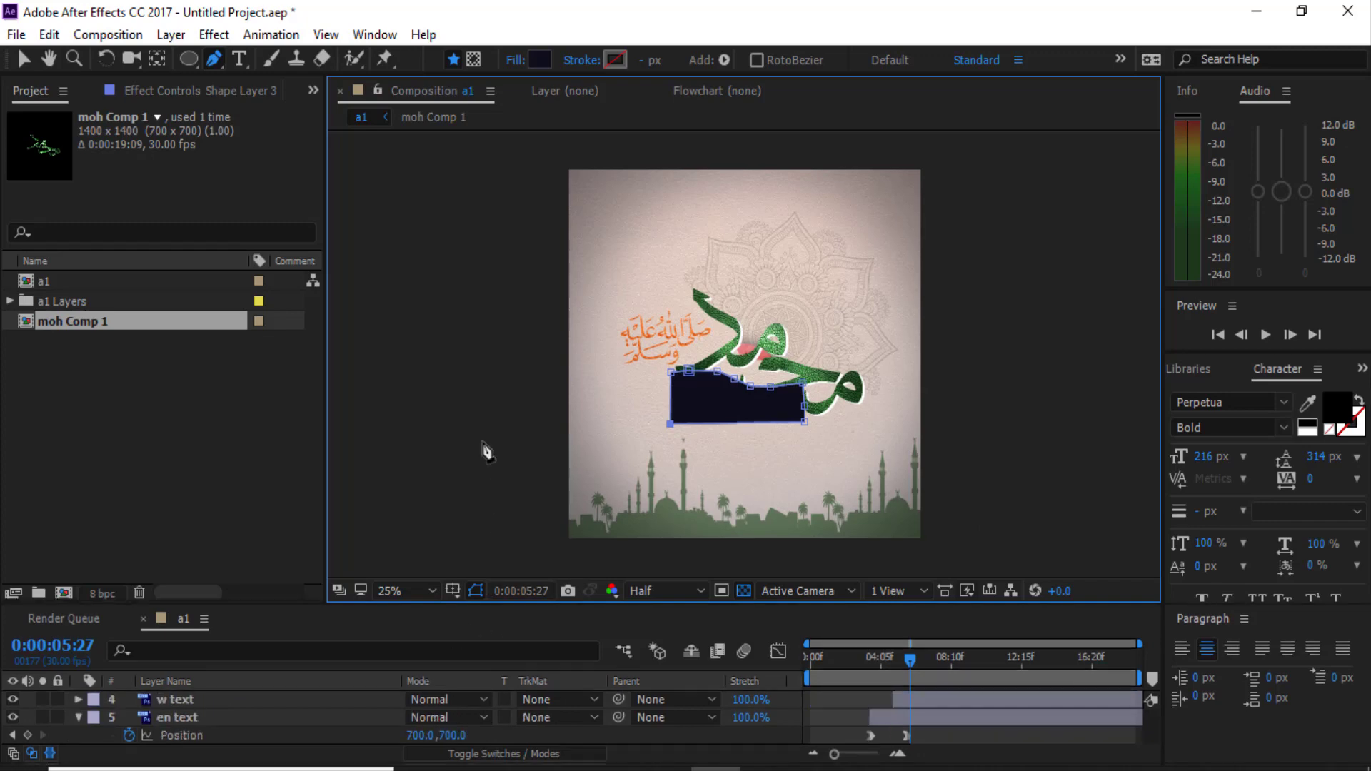
{"action": "left_click_drag", "start_coordinate": [487, 606], "coordinate": [483, 396]}
{"action": "scroll", "coordinate": [224, 504], "scroll_direction": "up", "scroll_amount": 1}
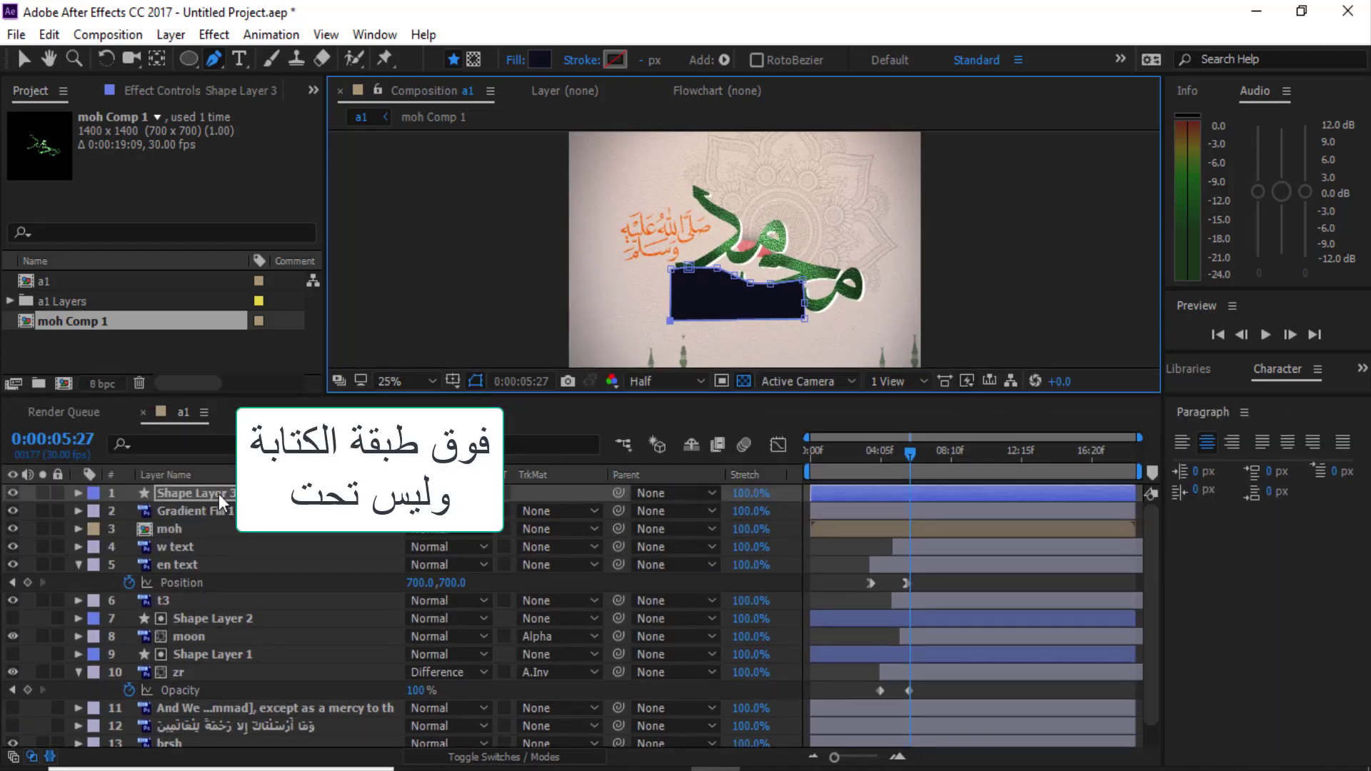
{"action": "left_click_drag", "start_coordinate": [219, 494], "coordinate": [211, 557]}
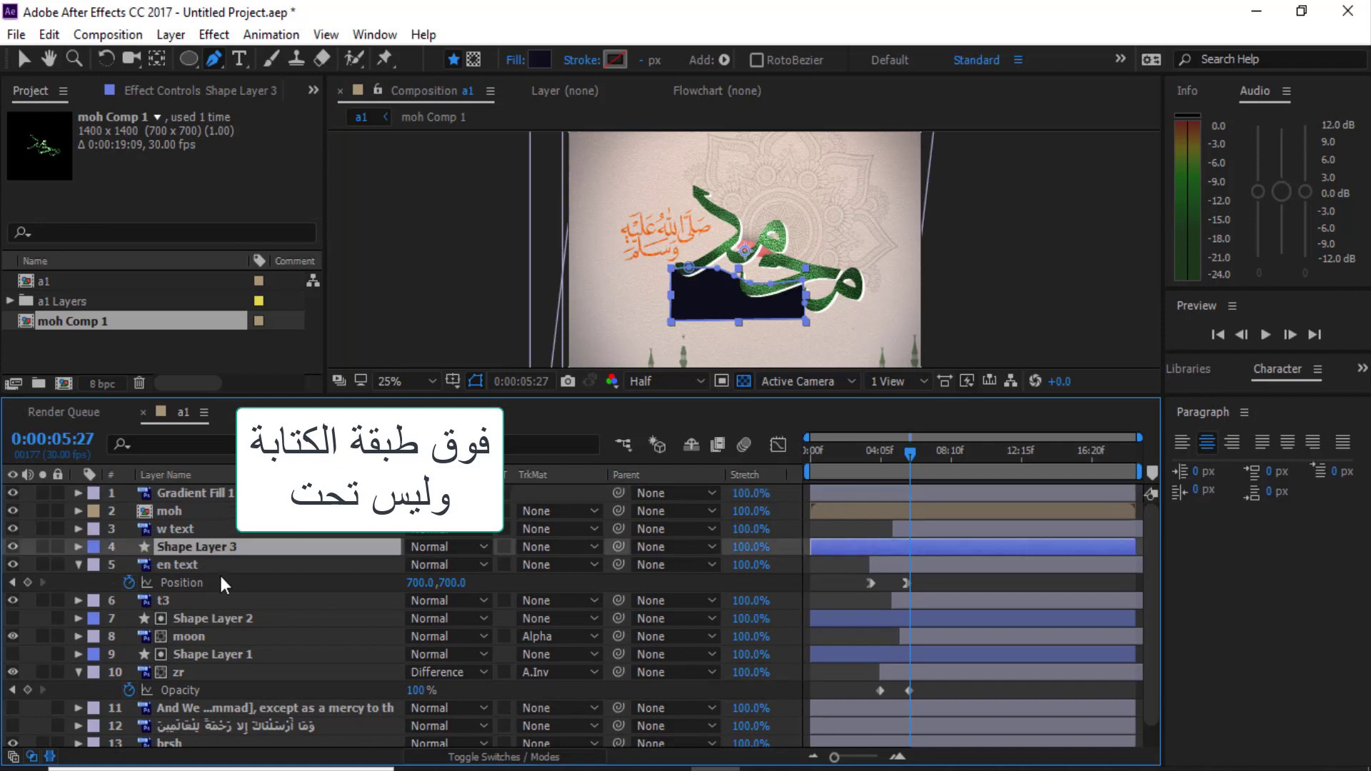
Set en text's track matte to Alpha Matte using Shape Layer 3
{"action": "left_click", "coordinate": [220, 563]}
{"action": "left_click", "coordinate": [594, 564]}
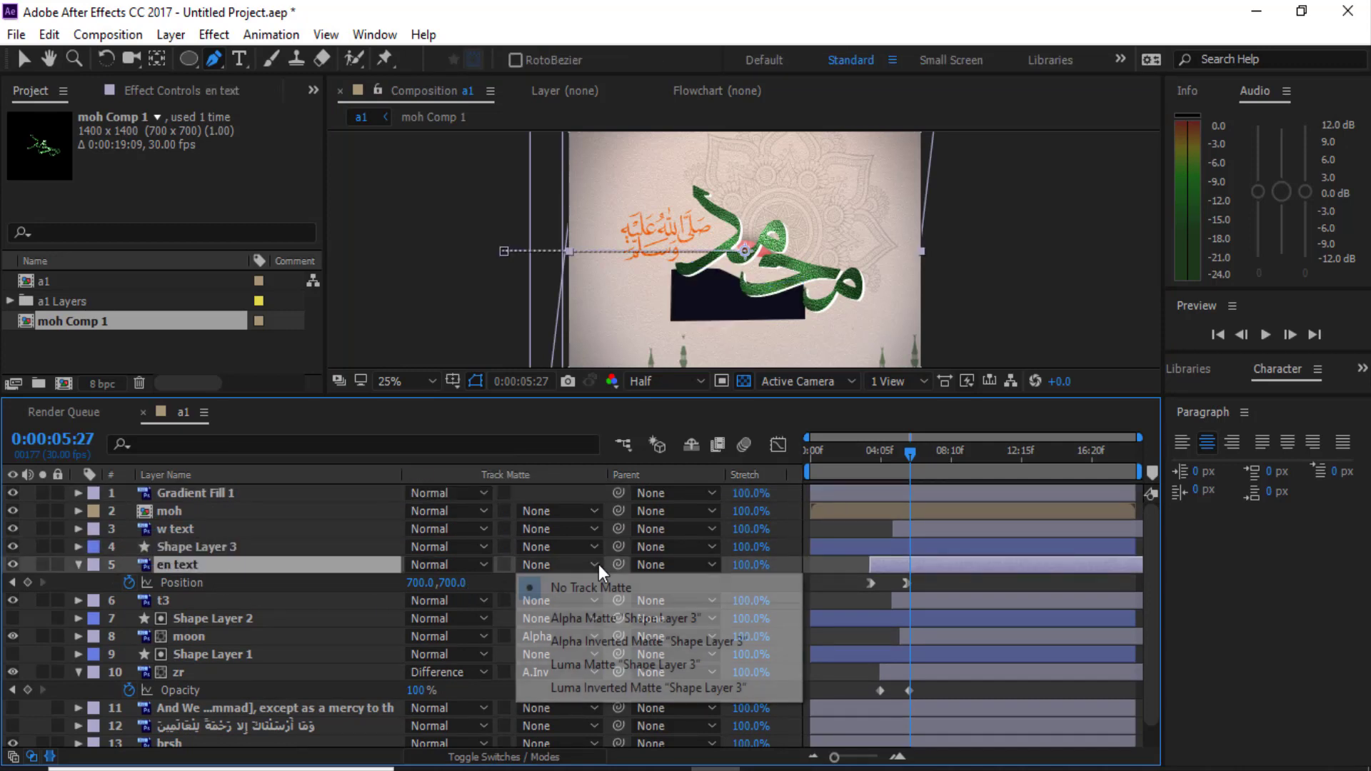
{"action": "left_click", "coordinate": [631, 619]}
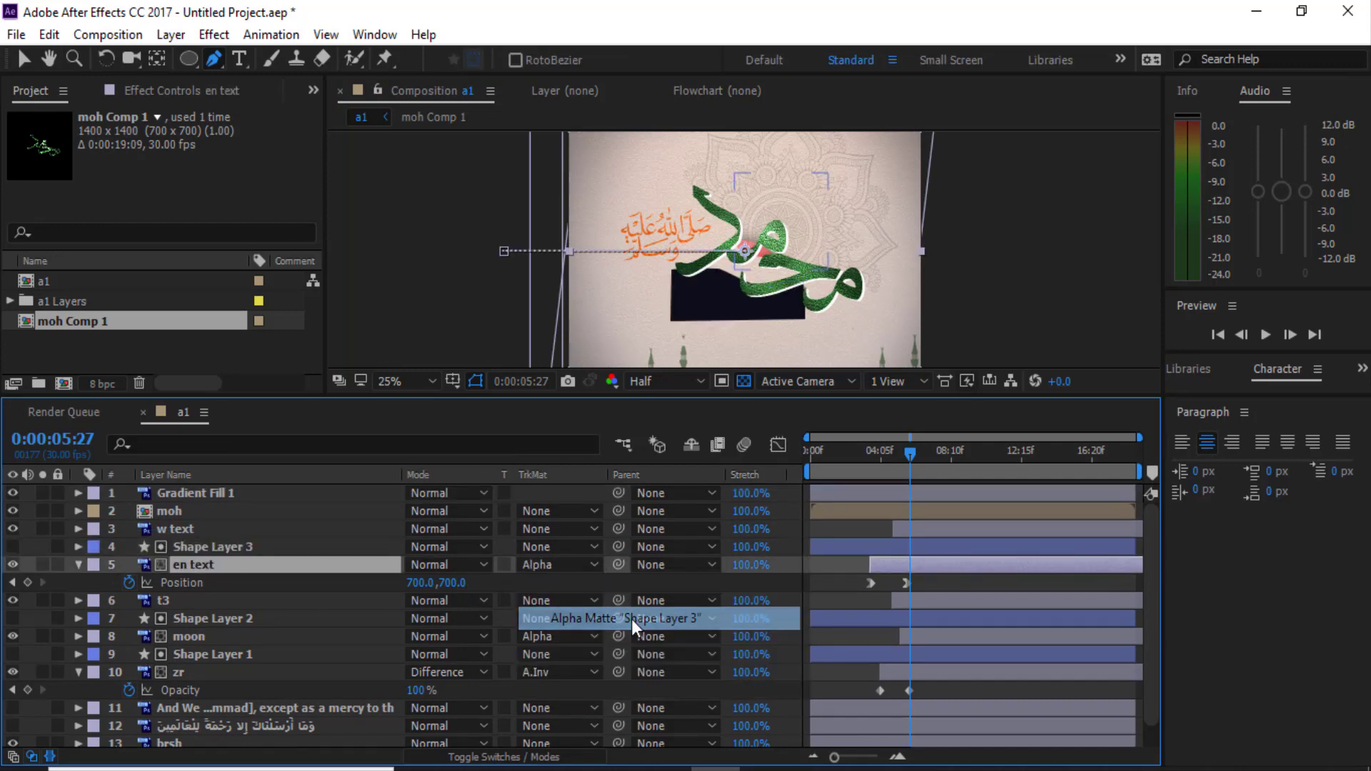
Preview the title slide-in from 0:00:03:19, stopping at 0:00:06:11
{"action": "left_click_drag", "start_coordinate": [898, 461], "coordinate": [872, 467]}
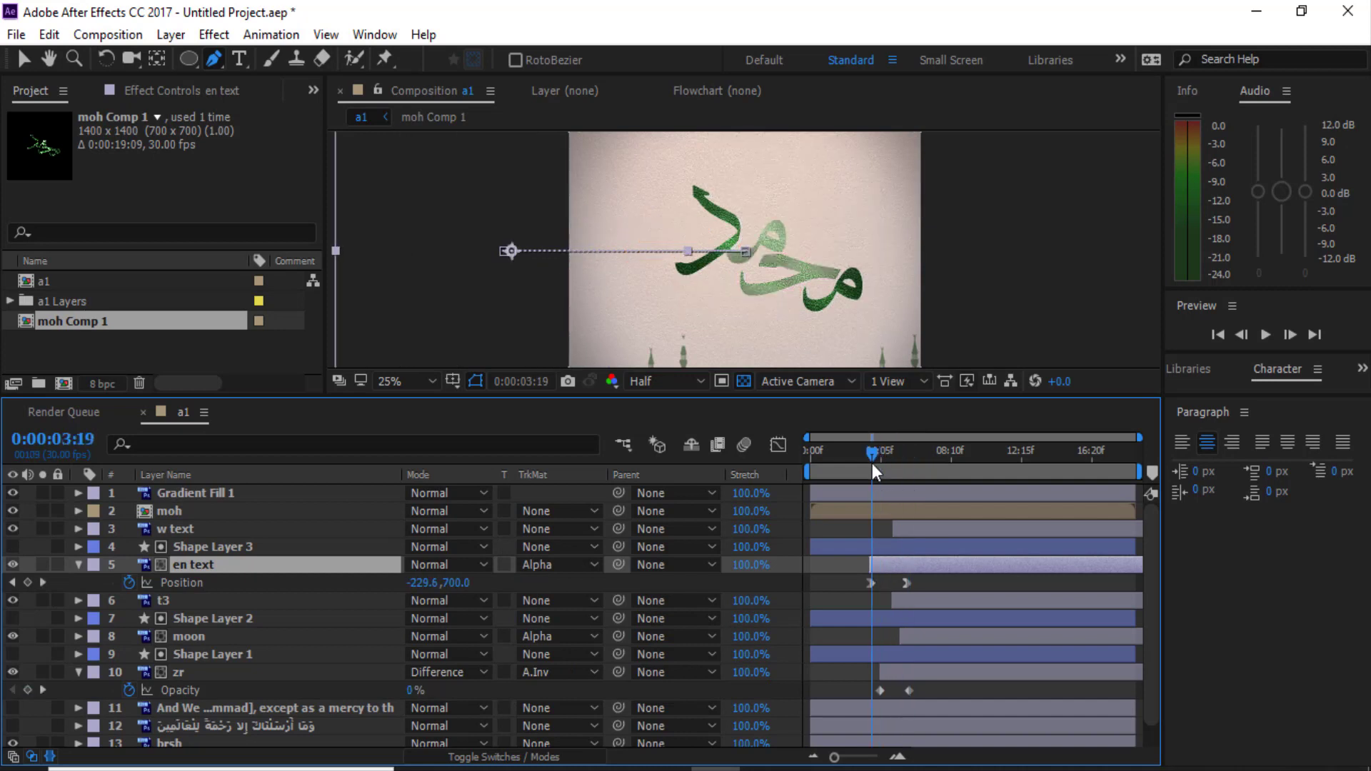
{"action": "key", "text": "space"}
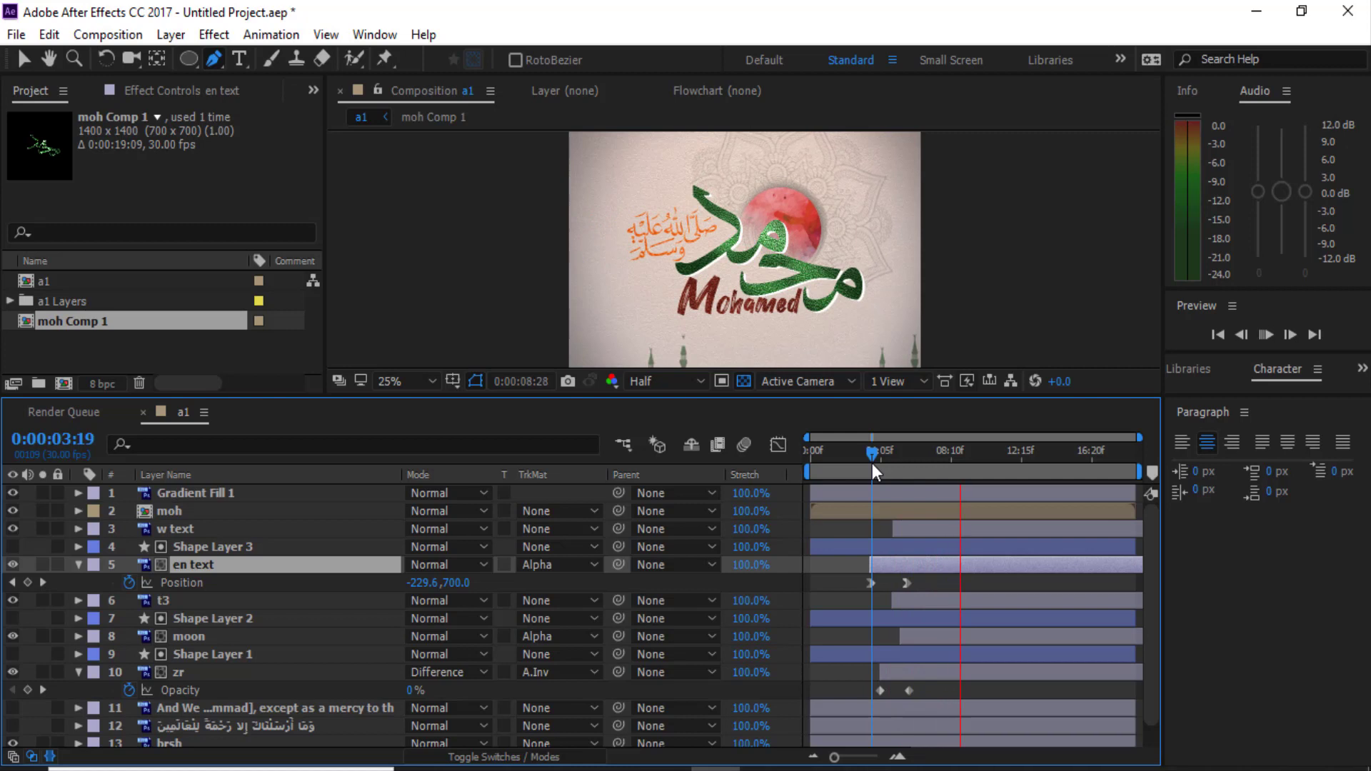
{"action": "left_click_drag", "start_coordinate": [872, 464], "coordinate": [918, 455]}
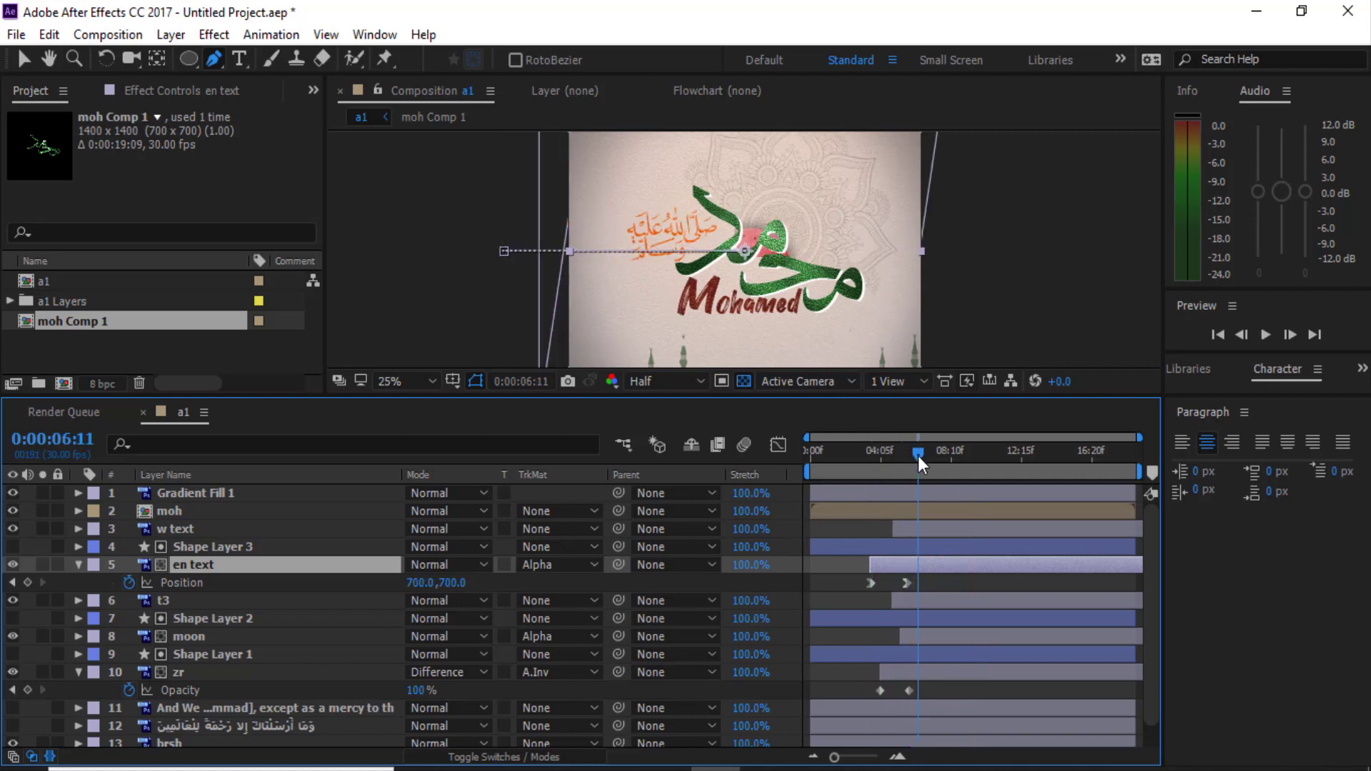
Shift the Arabic verse layer to start around six seconds, with the playhead at 0:00:06:04
{"action": "left_click", "coordinate": [79, 564]}
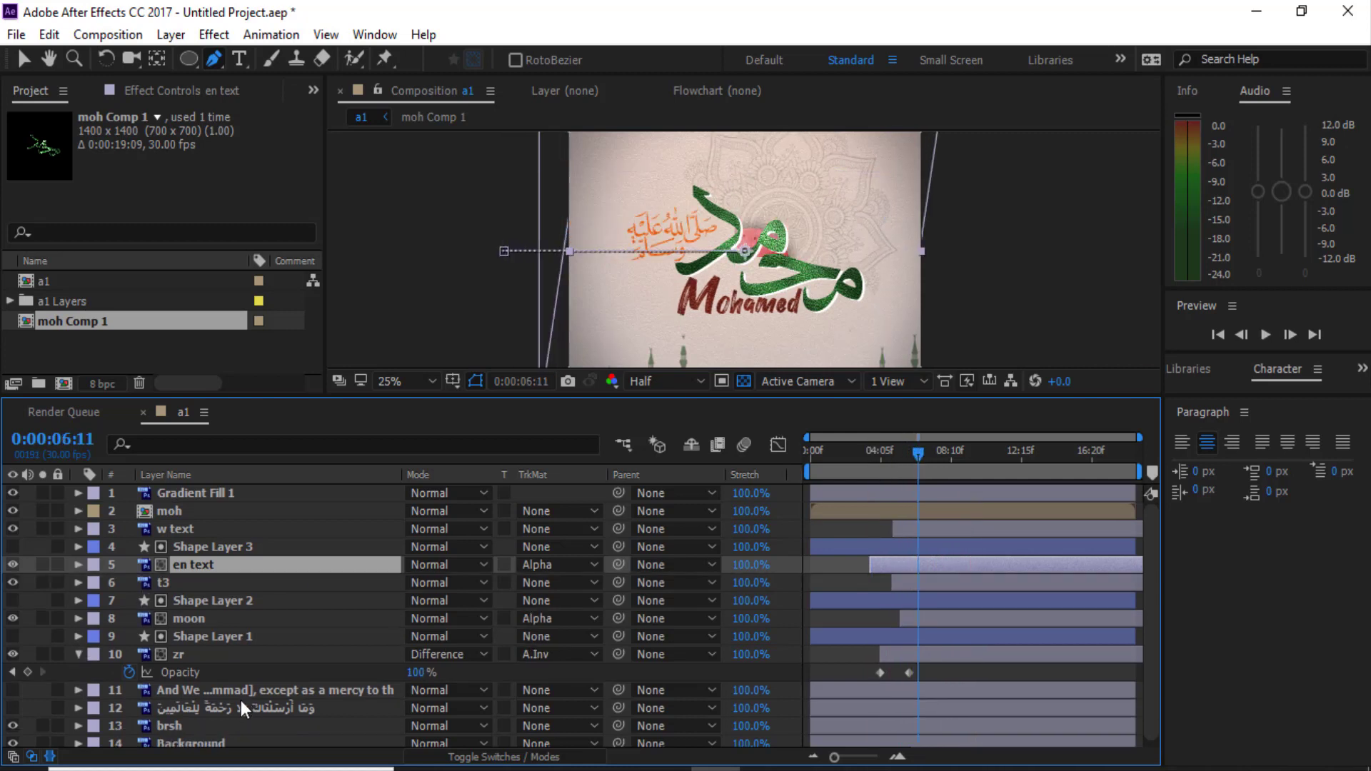
{"action": "left_click", "coordinate": [221, 706]}
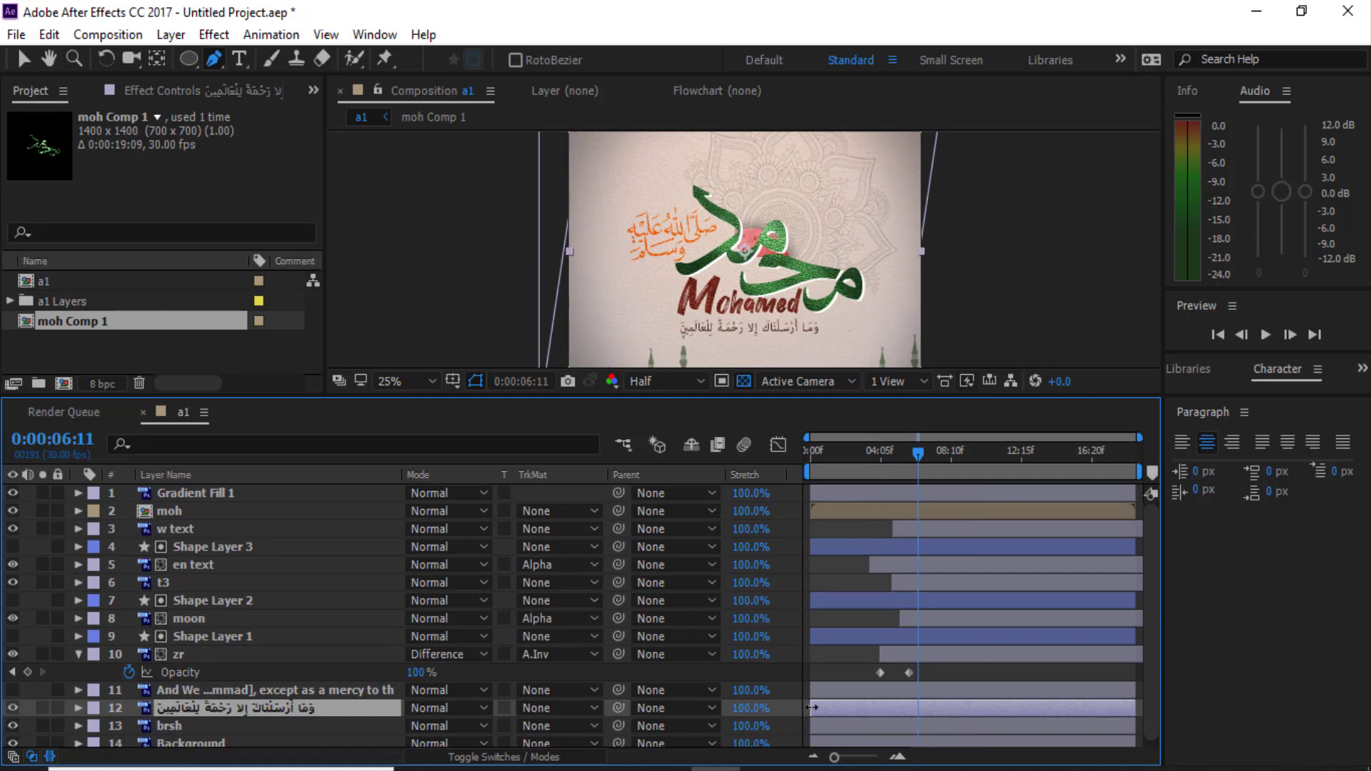
{"action": "left_click_drag", "start_coordinate": [826, 710], "coordinate": [928, 702]}
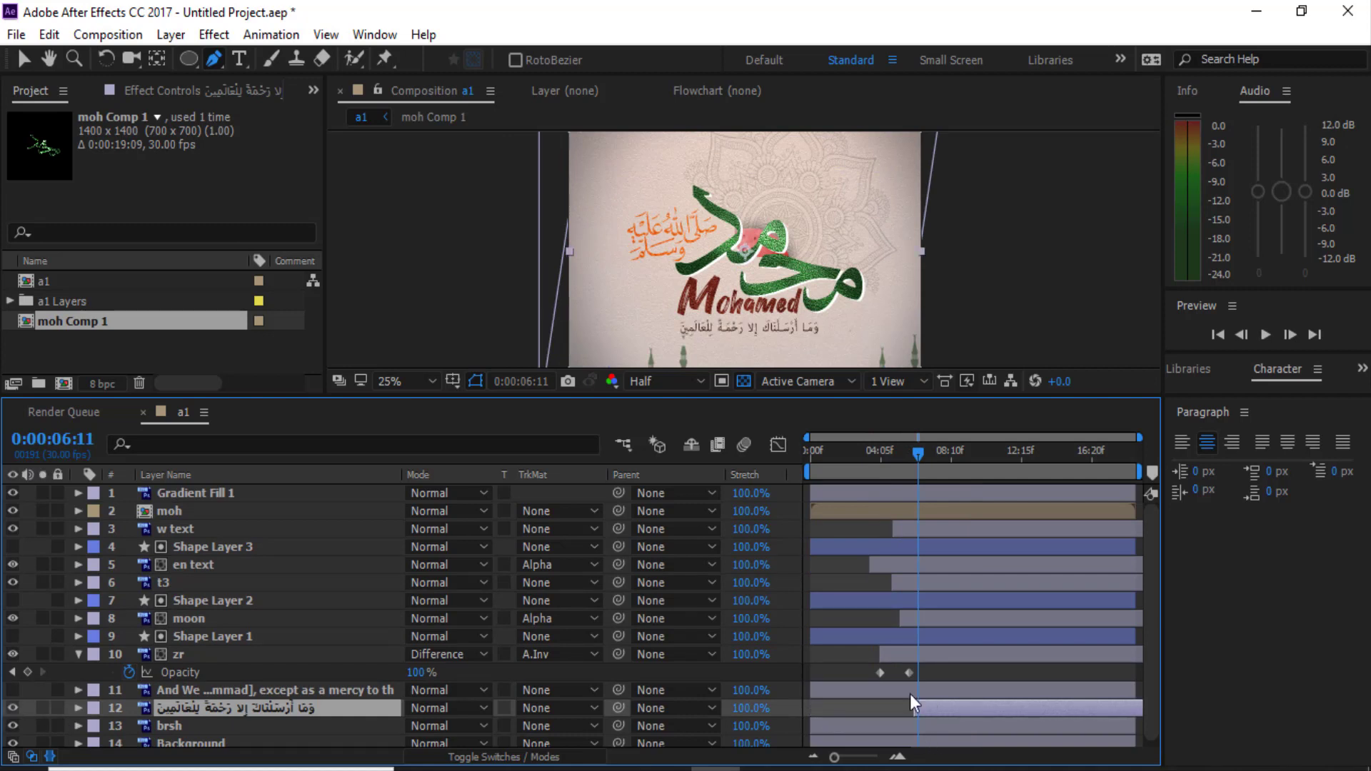
{"action": "left_click_drag", "start_coordinate": [751, 398], "coordinate": [751, 465]}
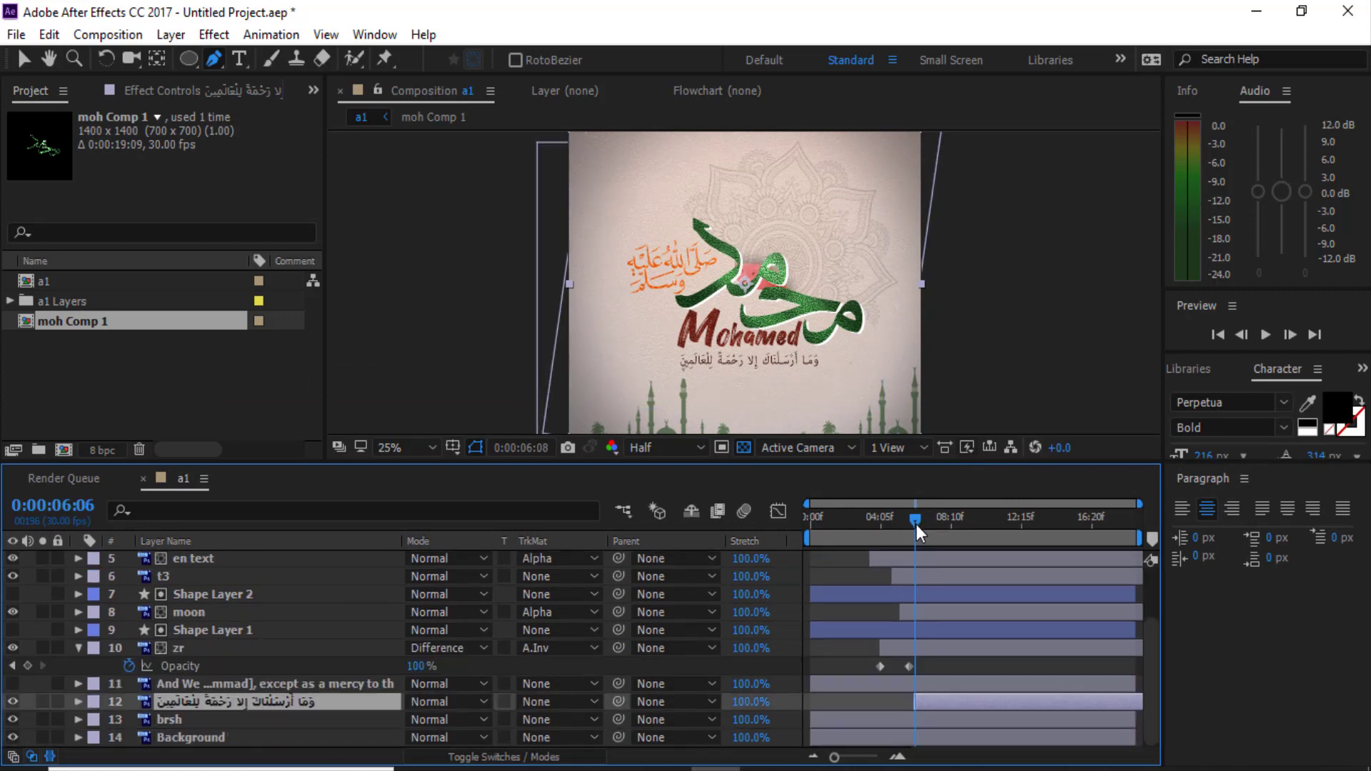
{"action": "left_click_drag", "start_coordinate": [920, 520], "coordinate": [915, 526]}
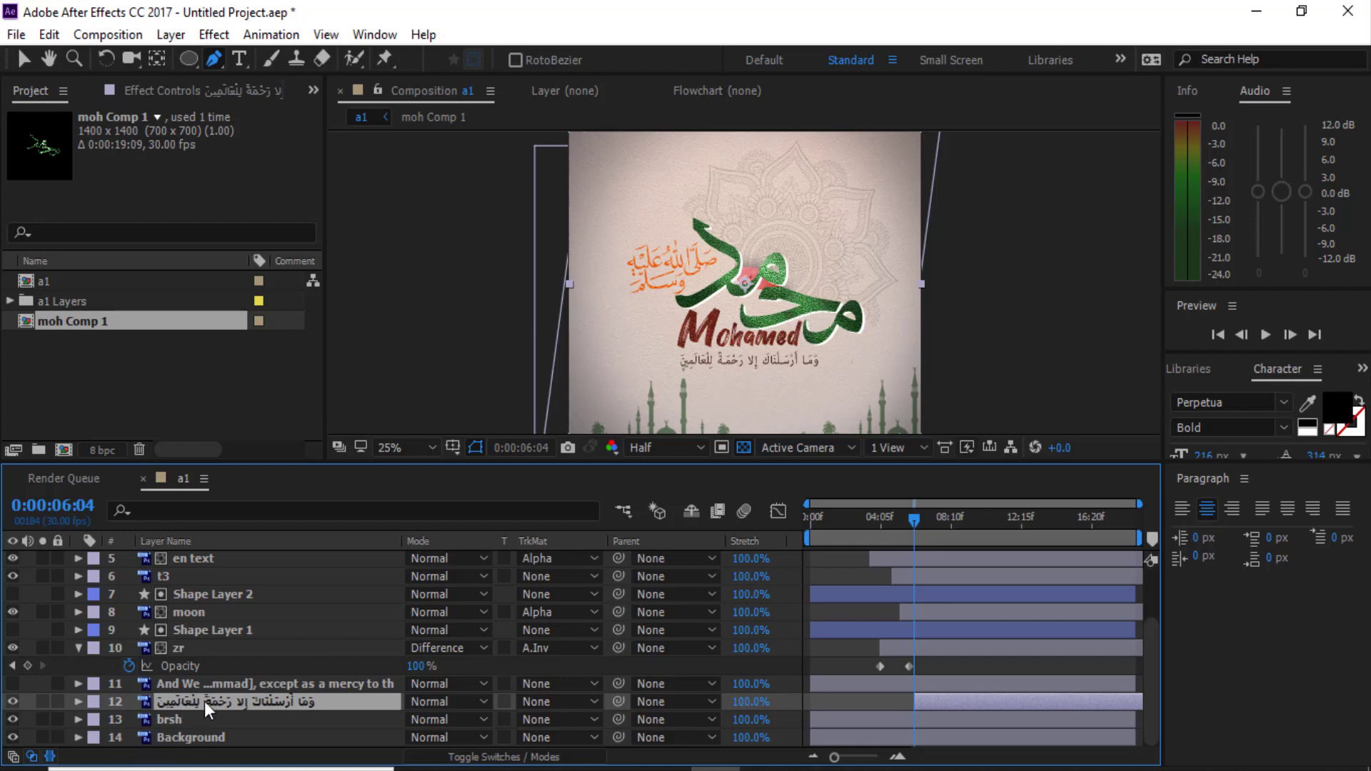
Paste fade-in Opacity keyframes starting at 0% onto the Arabic verse layer
{"action": "key", "text": "t"}
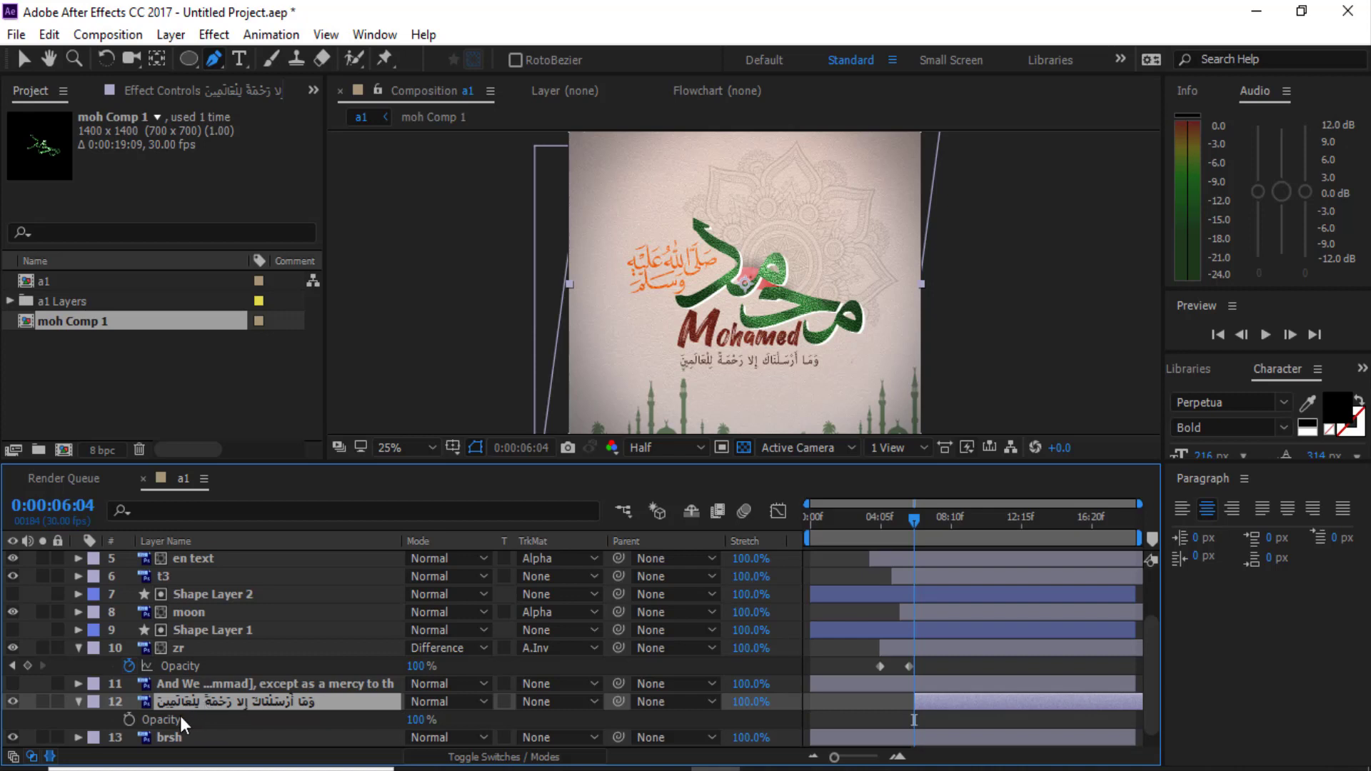
{"action": "left_click", "coordinate": [177, 718]}
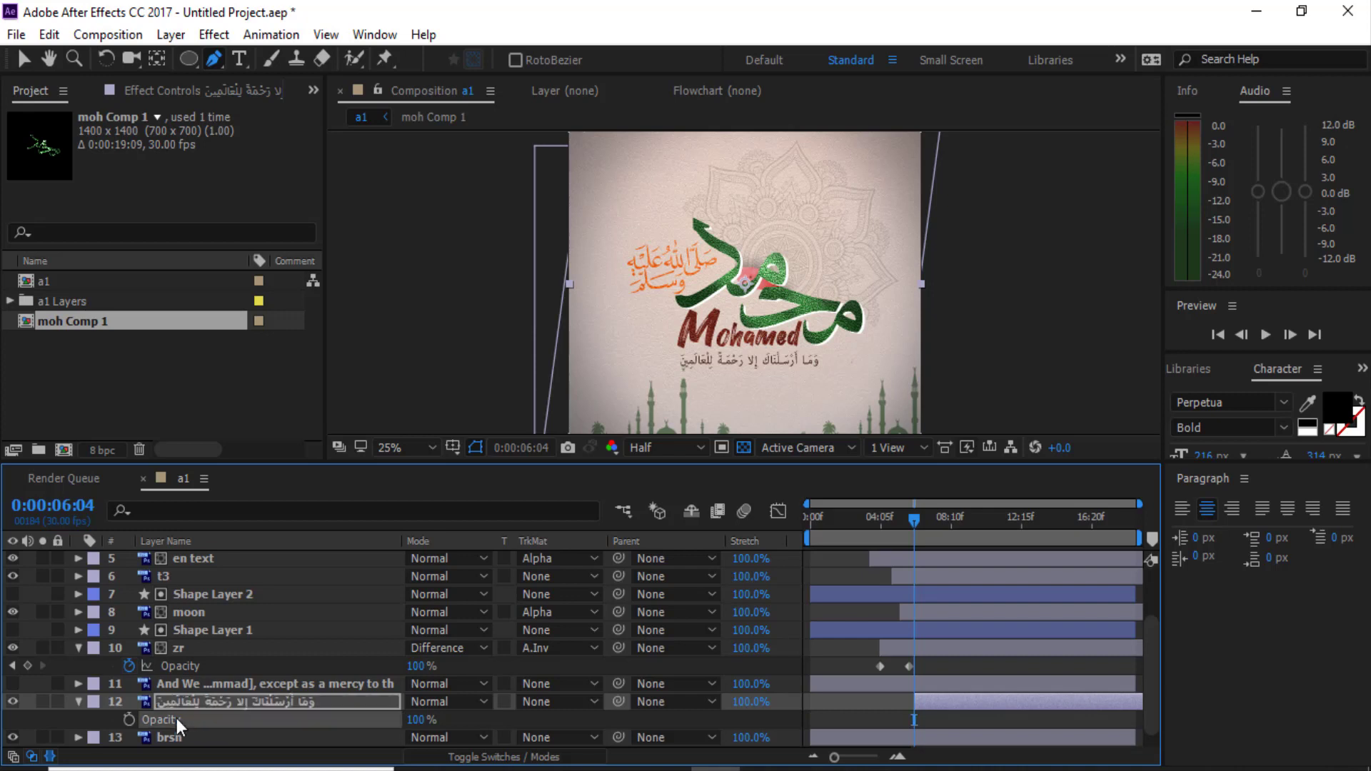
{"action": "key", "text": "ctrl+v"}
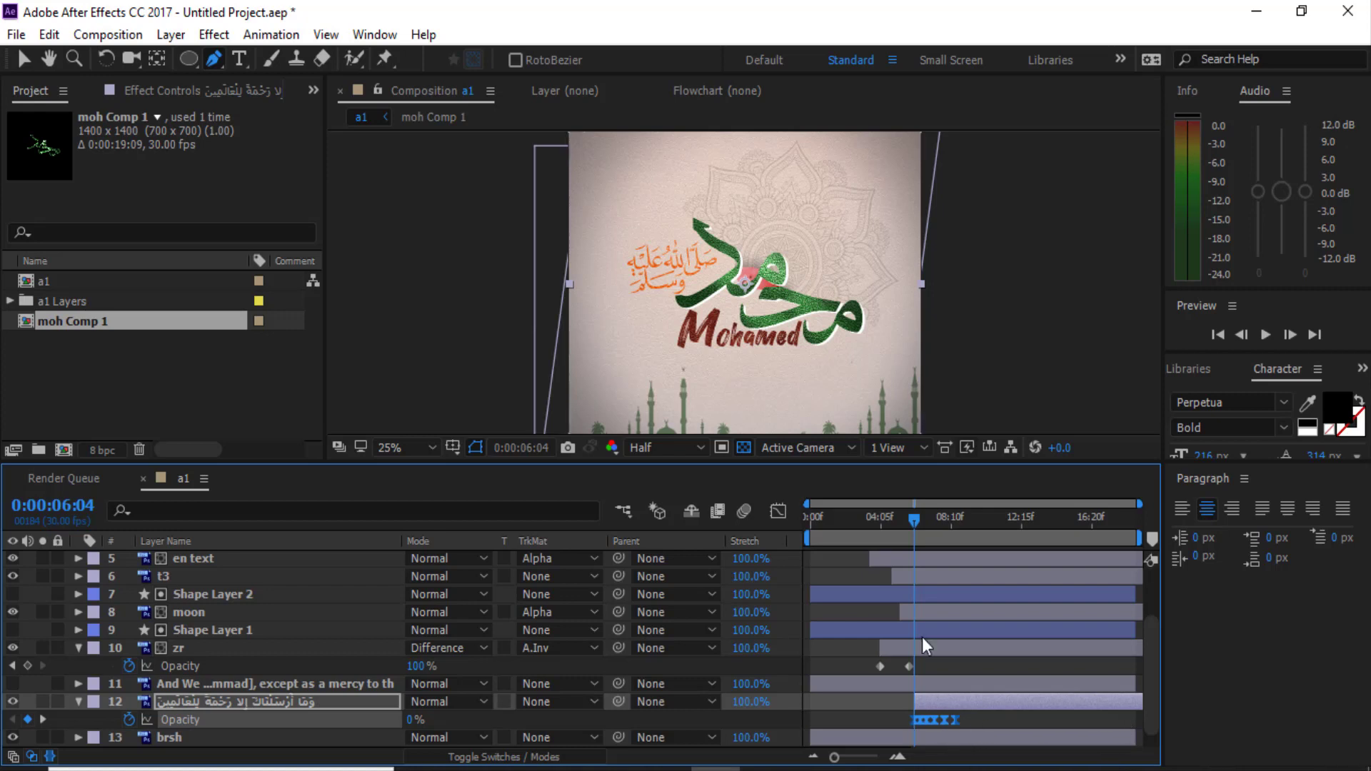
Scrub and preview the Arabic verse fade, stopping at 0:00:06:29
{"action": "left_click", "coordinate": [906, 530]}
{"action": "left_click_drag", "start_coordinate": [906, 528], "coordinate": [907, 529]}
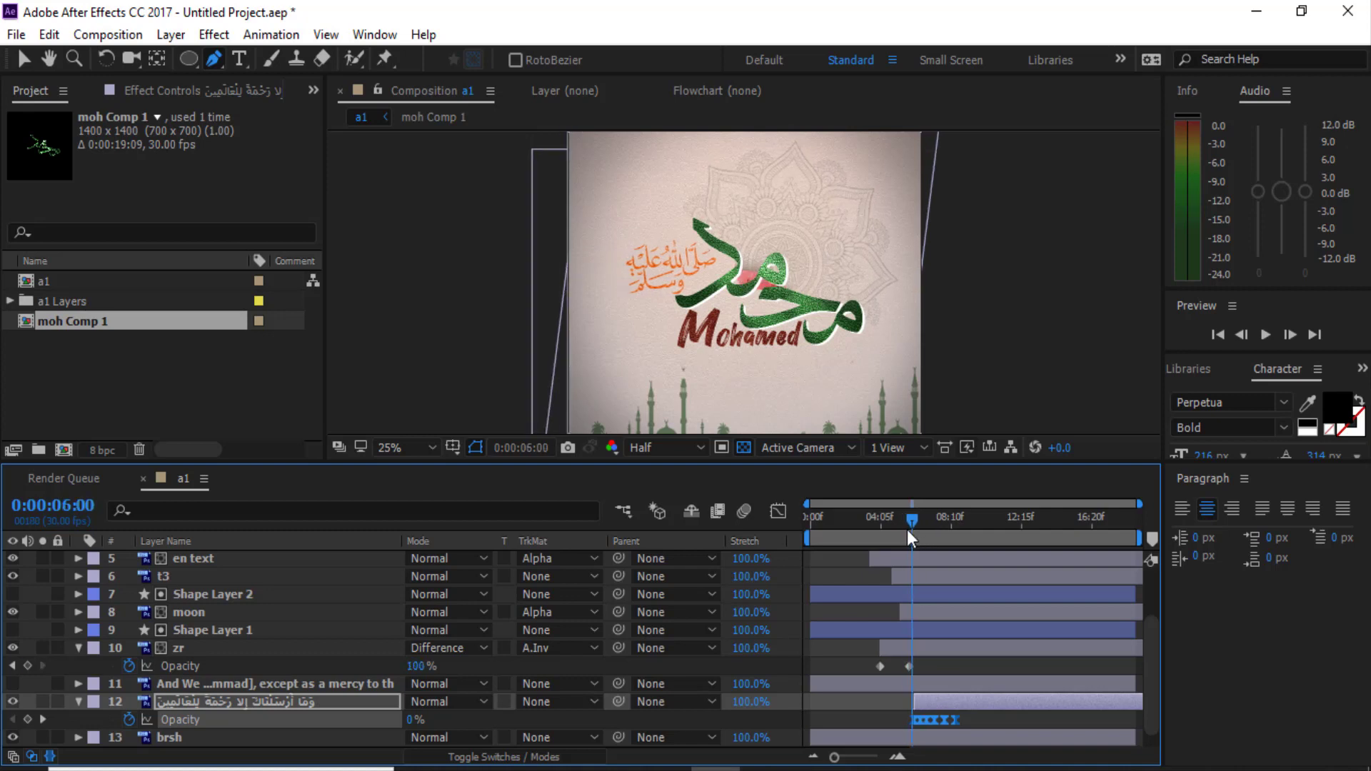
{"action": "key", "text": "space"}
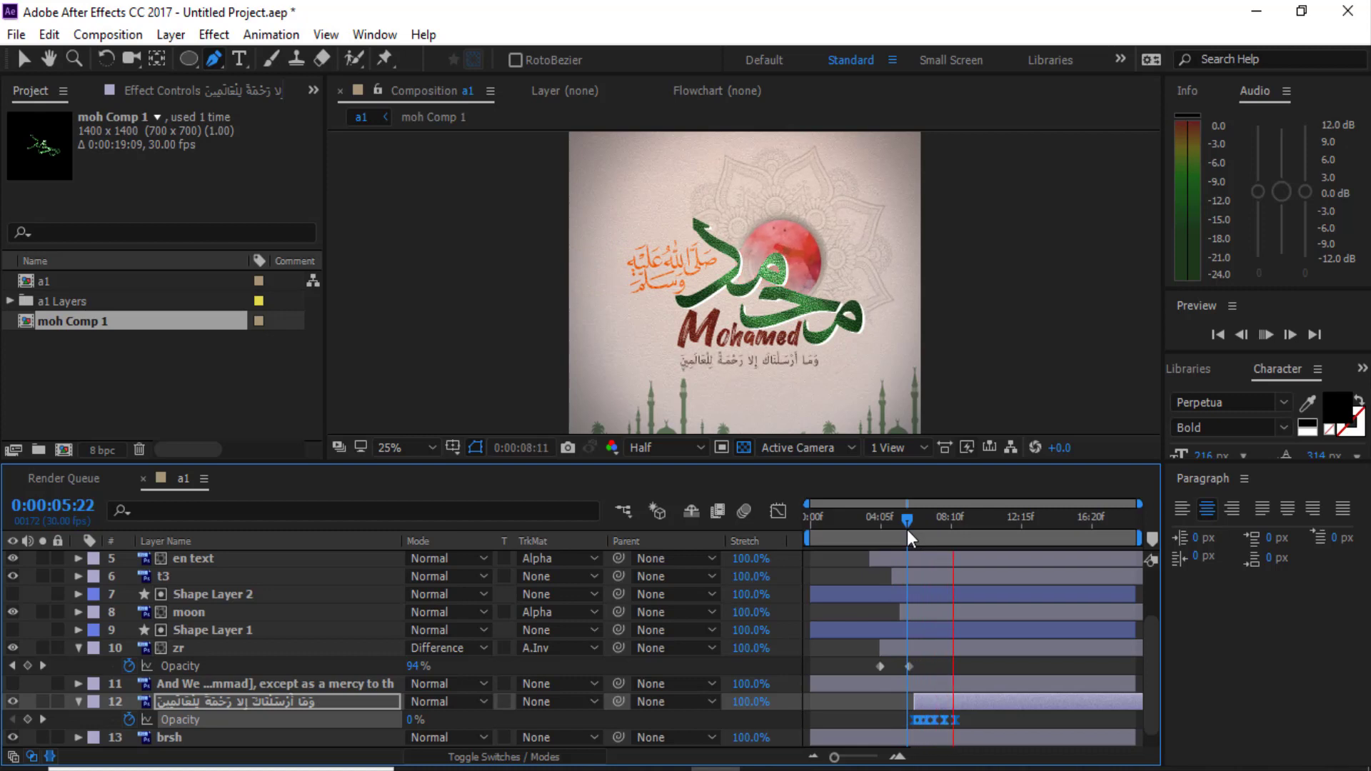
{"action": "left_click", "coordinate": [928, 529]}
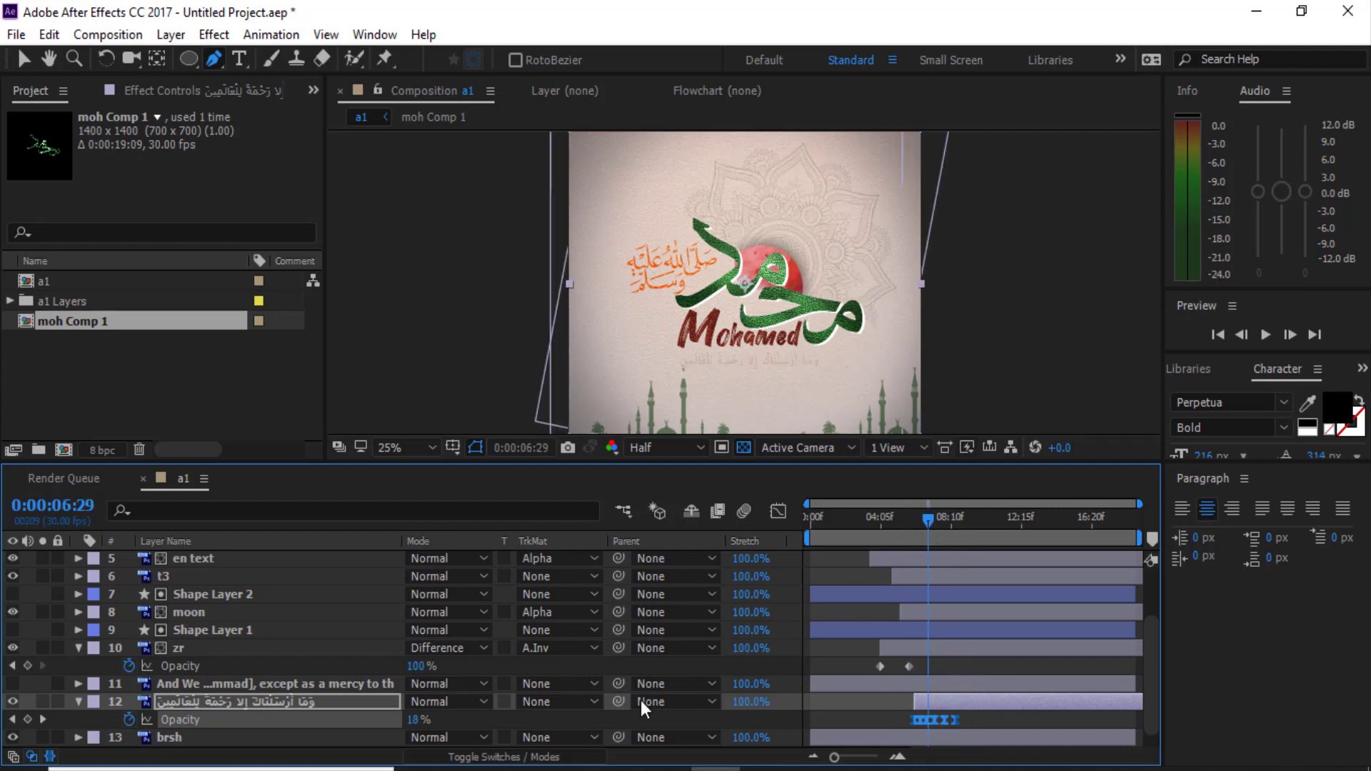
{"action": "left_click", "coordinate": [70, 684]}
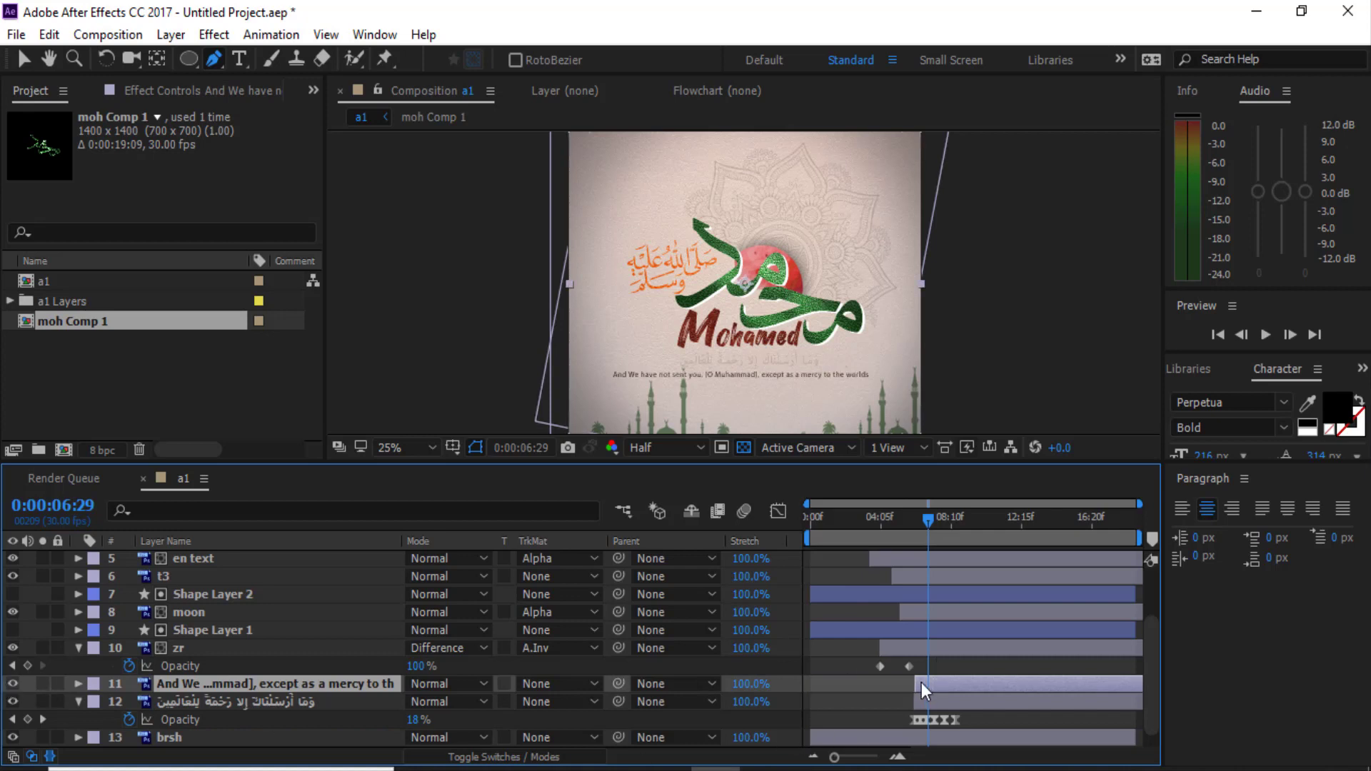
Paste the 0% fade-in Opacity keyframes onto the English verse at 0:00:06:04 and start it slightly later
{"action": "left_click", "coordinate": [912, 531]}
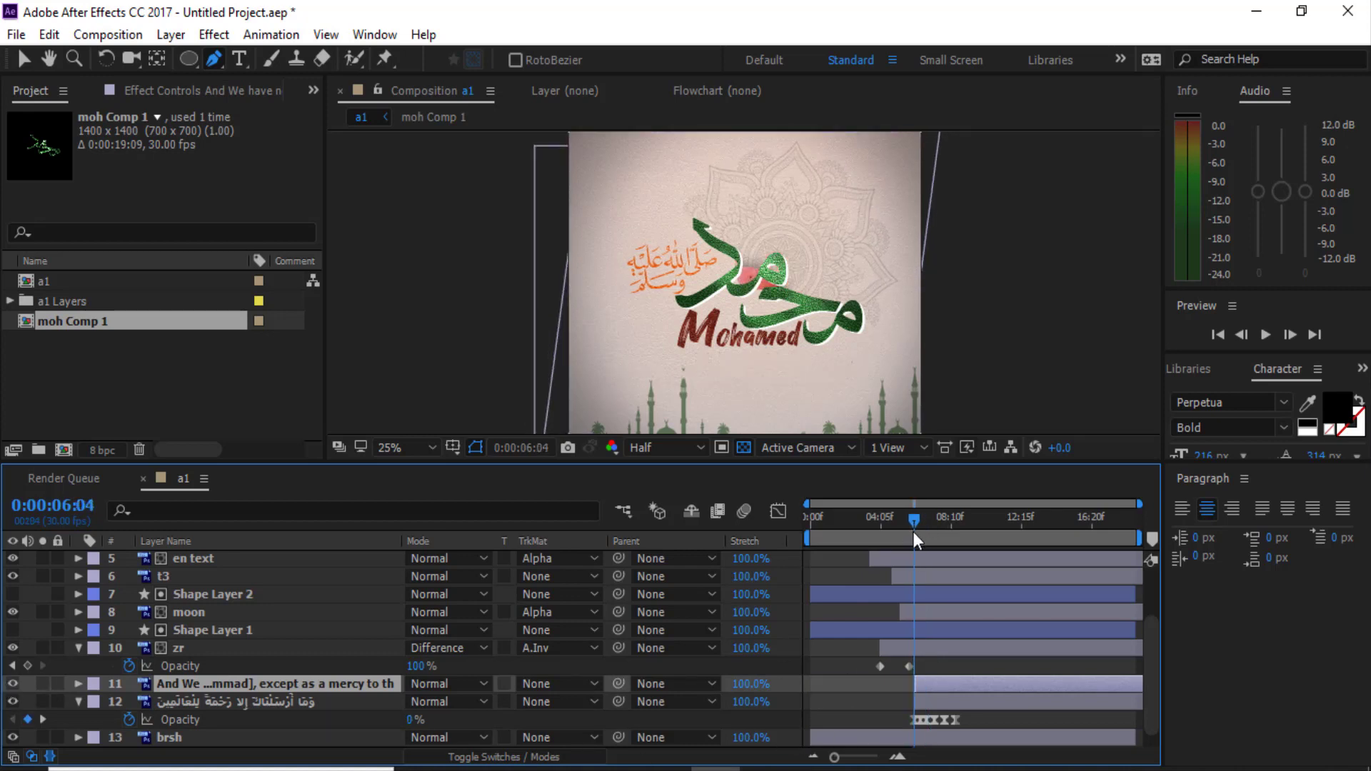
{"action": "key", "text": "t"}
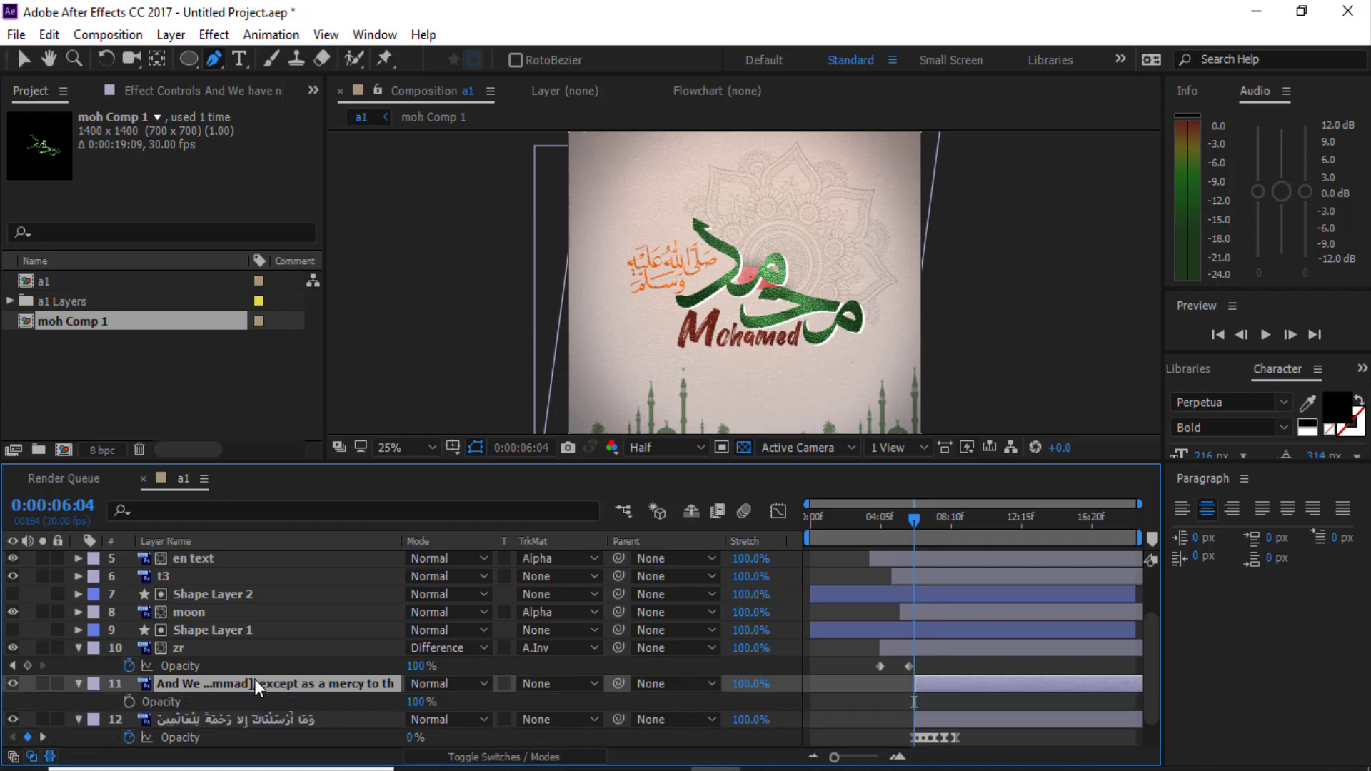
{"action": "key", "text": "ctrl+v"}
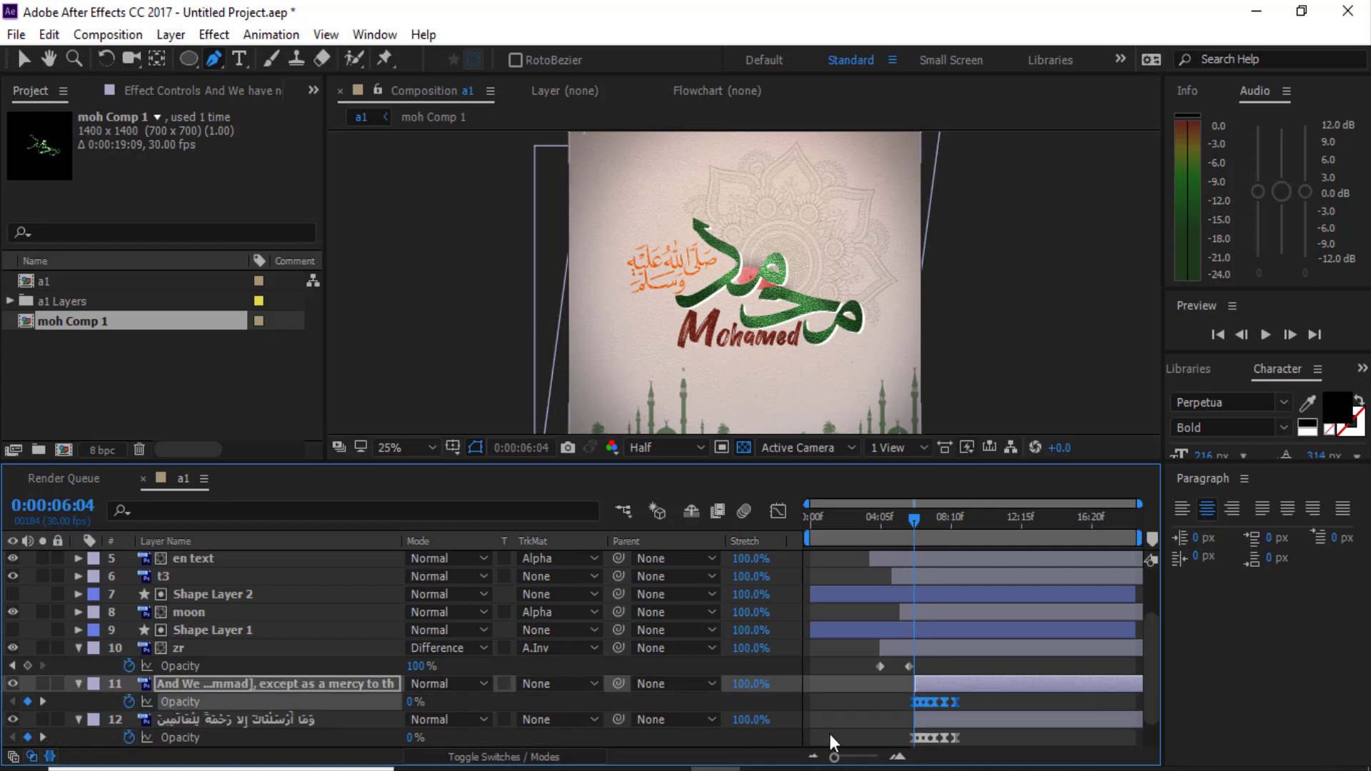
{"action": "left_click_drag", "start_coordinate": [945, 689], "coordinate": [953, 686]}
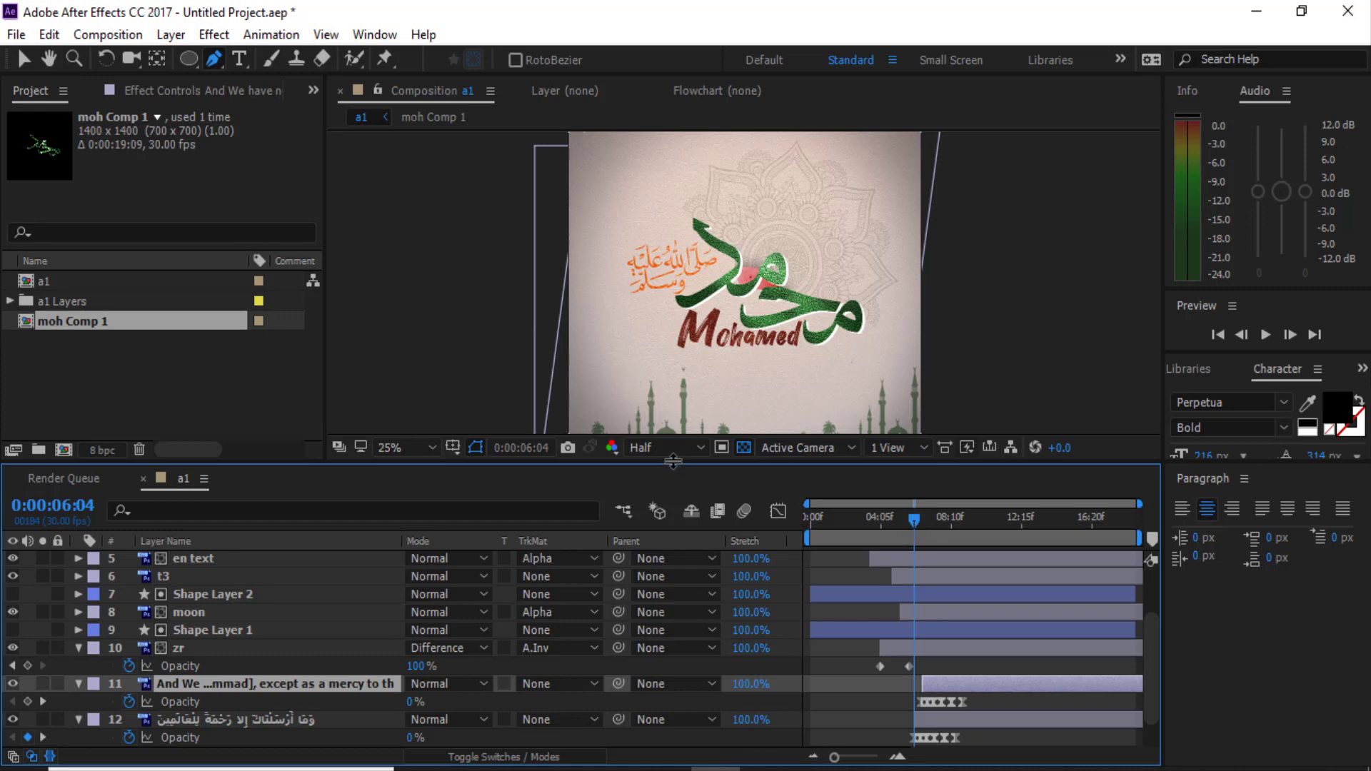
{"action": "left_click_drag", "start_coordinate": [674, 466], "coordinate": [674, 555]}
Play the full a1 composition preview from 0:00:00:00
{"action": "left_click_drag", "start_coordinate": [914, 608], "coordinate": [610, 620]}
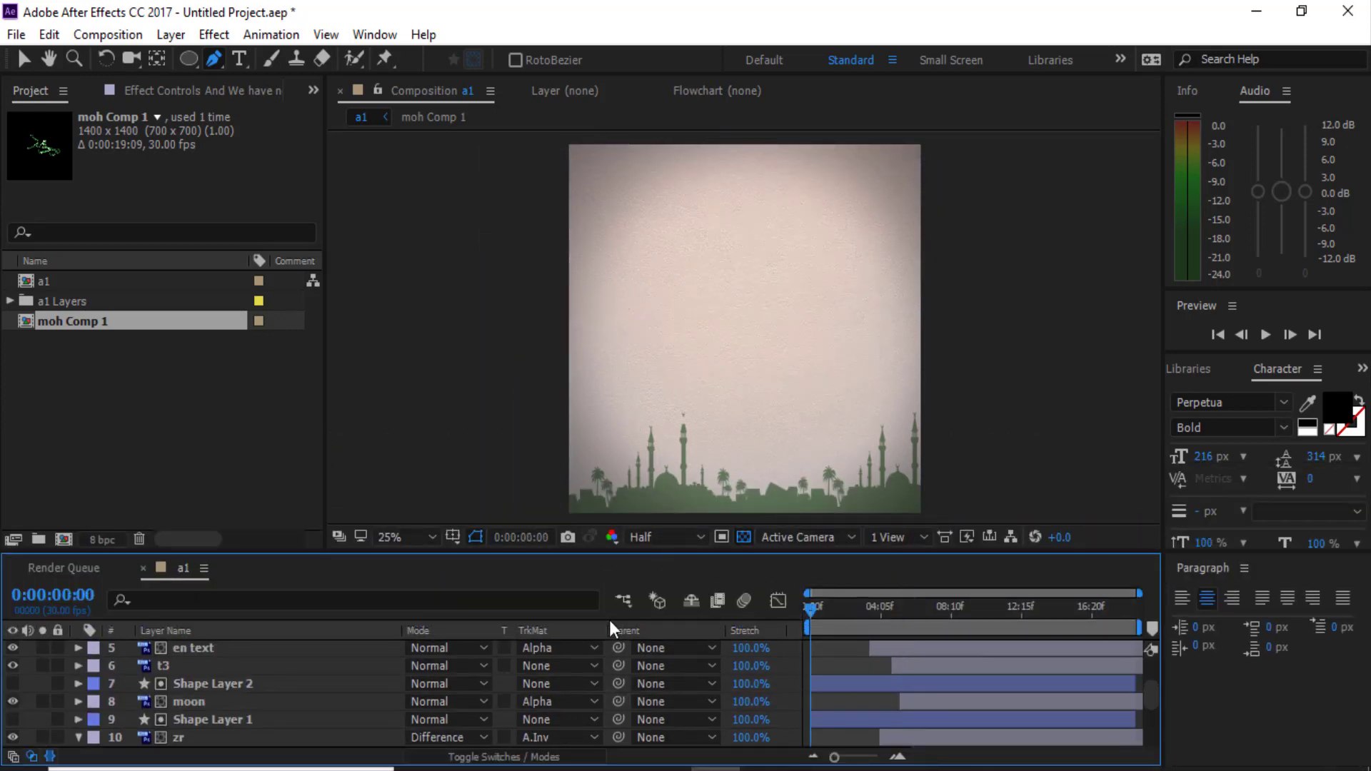
{"action": "key", "text": "space"}
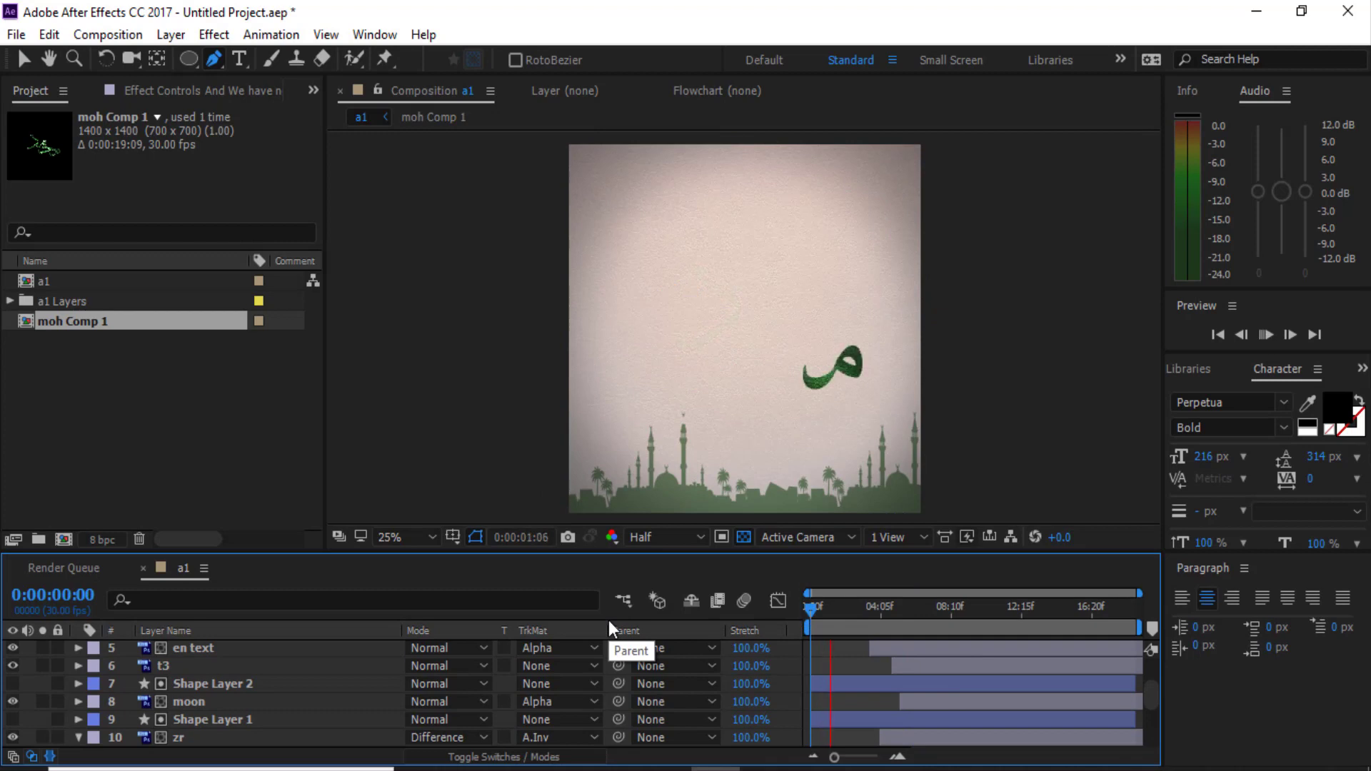